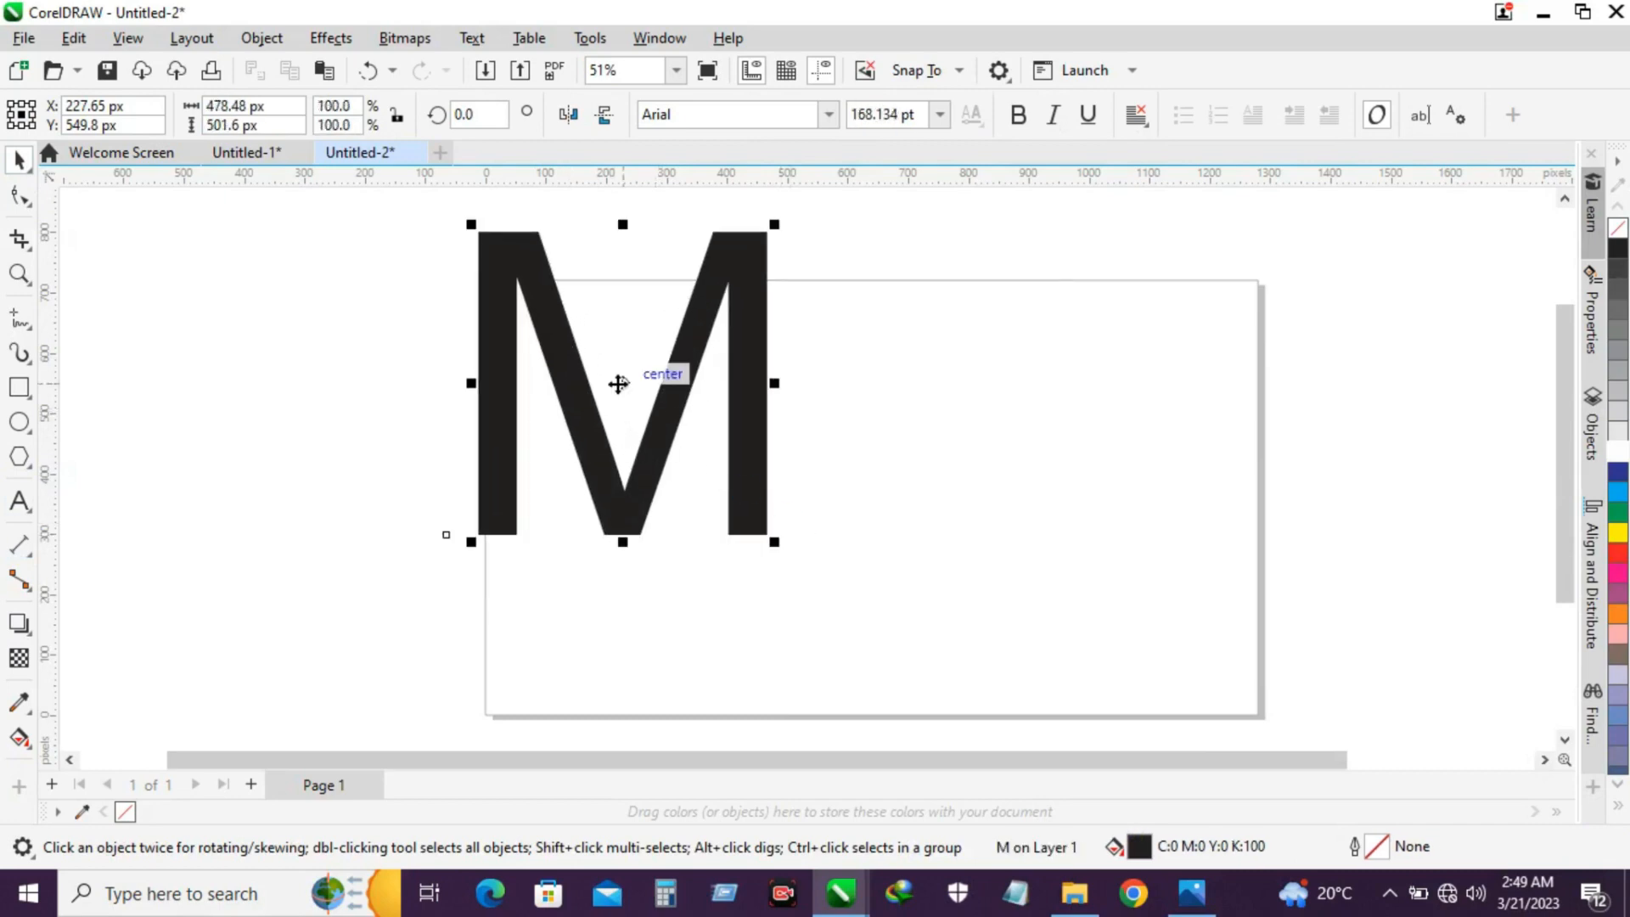
# Step: Move the letter M toward the page's left edge and change its font to Orbitron Bold
pyautogui.moveTo(618, 384); pyautogui.dragTo(506, 452)
pyautogui.click(830, 108)
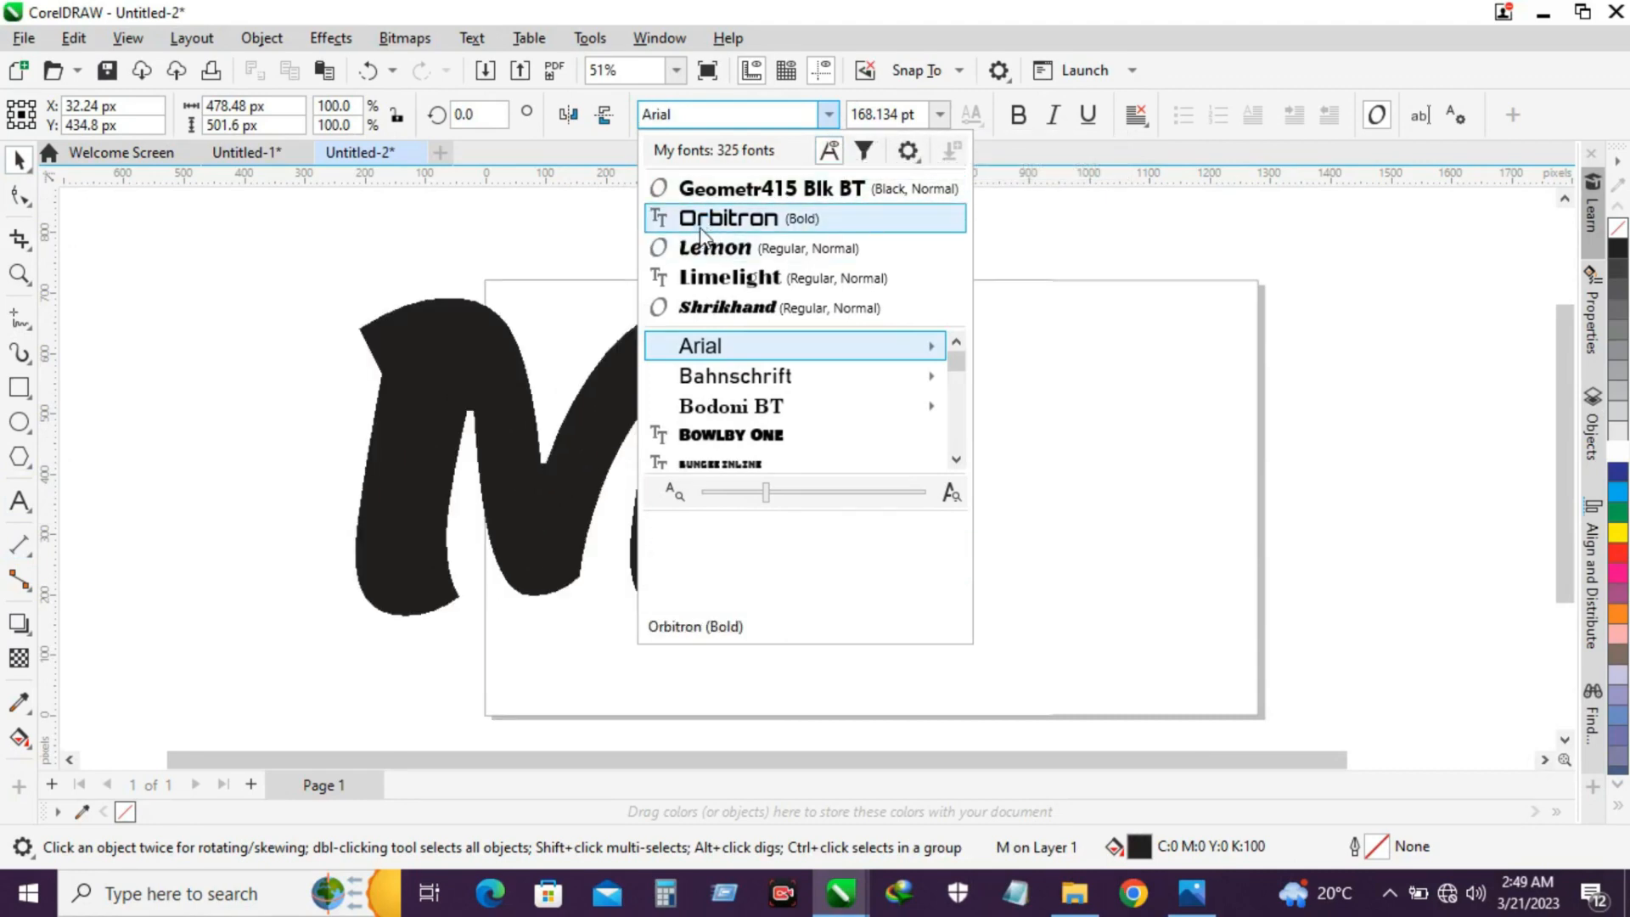
pyautogui.click(758, 222)
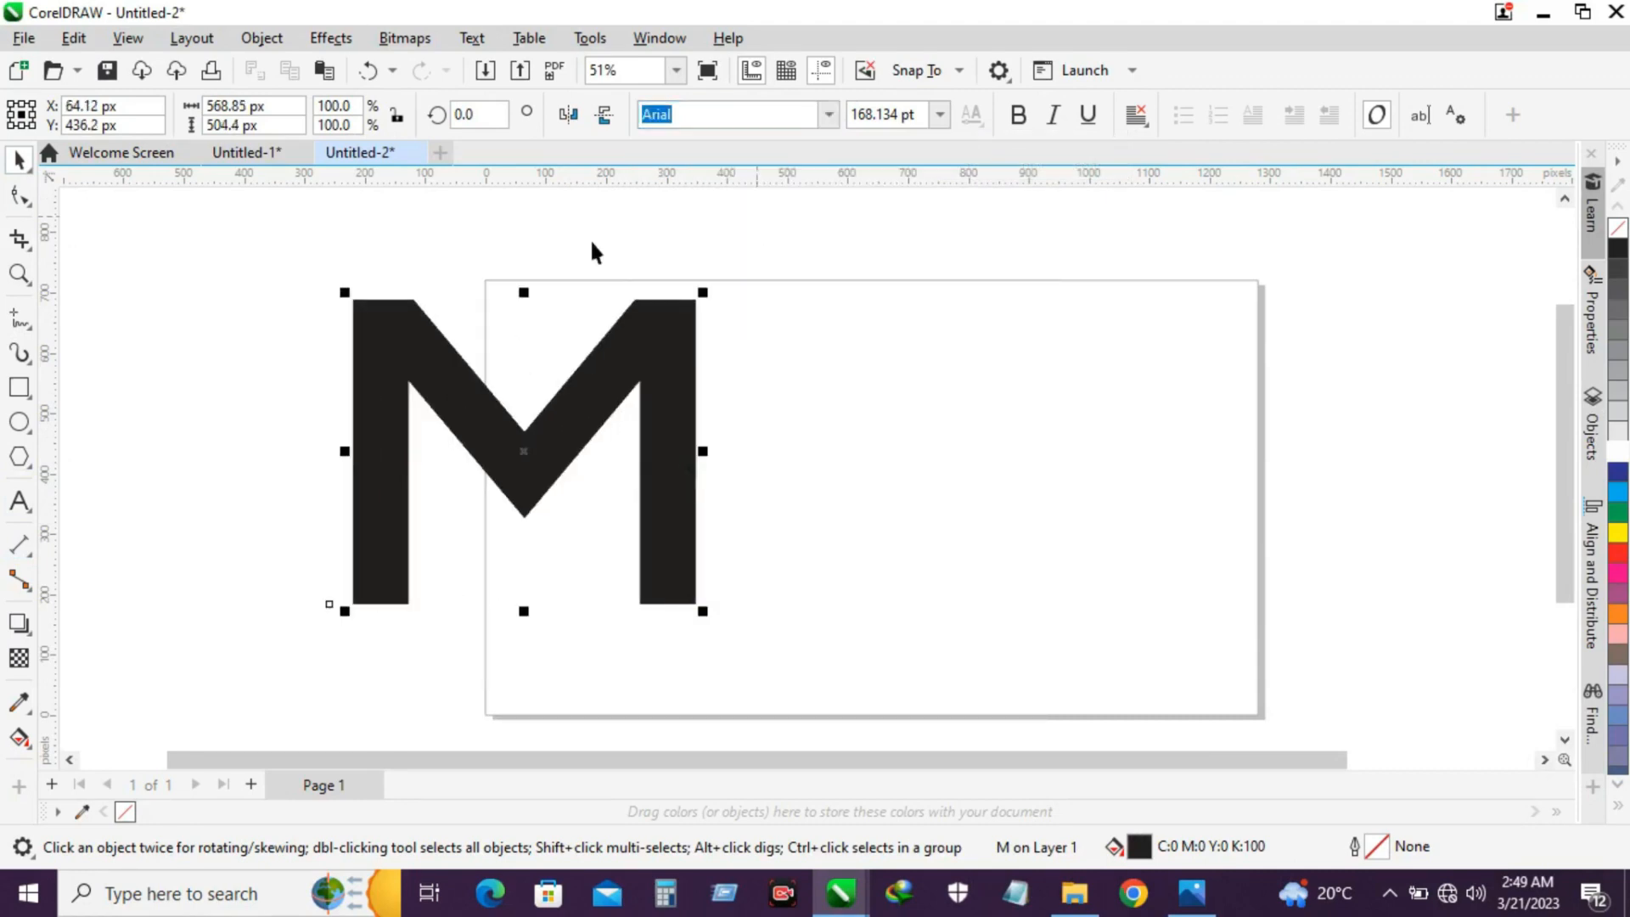
# Step: Duplicate the M, scale the copy left of the page to 76.2%, and raise the large M on the page slightly
pyautogui.moveTo(498, 466); pyautogui.dragTo(277, 455)
pyautogui.moveTo(452, 613); pyautogui.dragTo(420, 587)
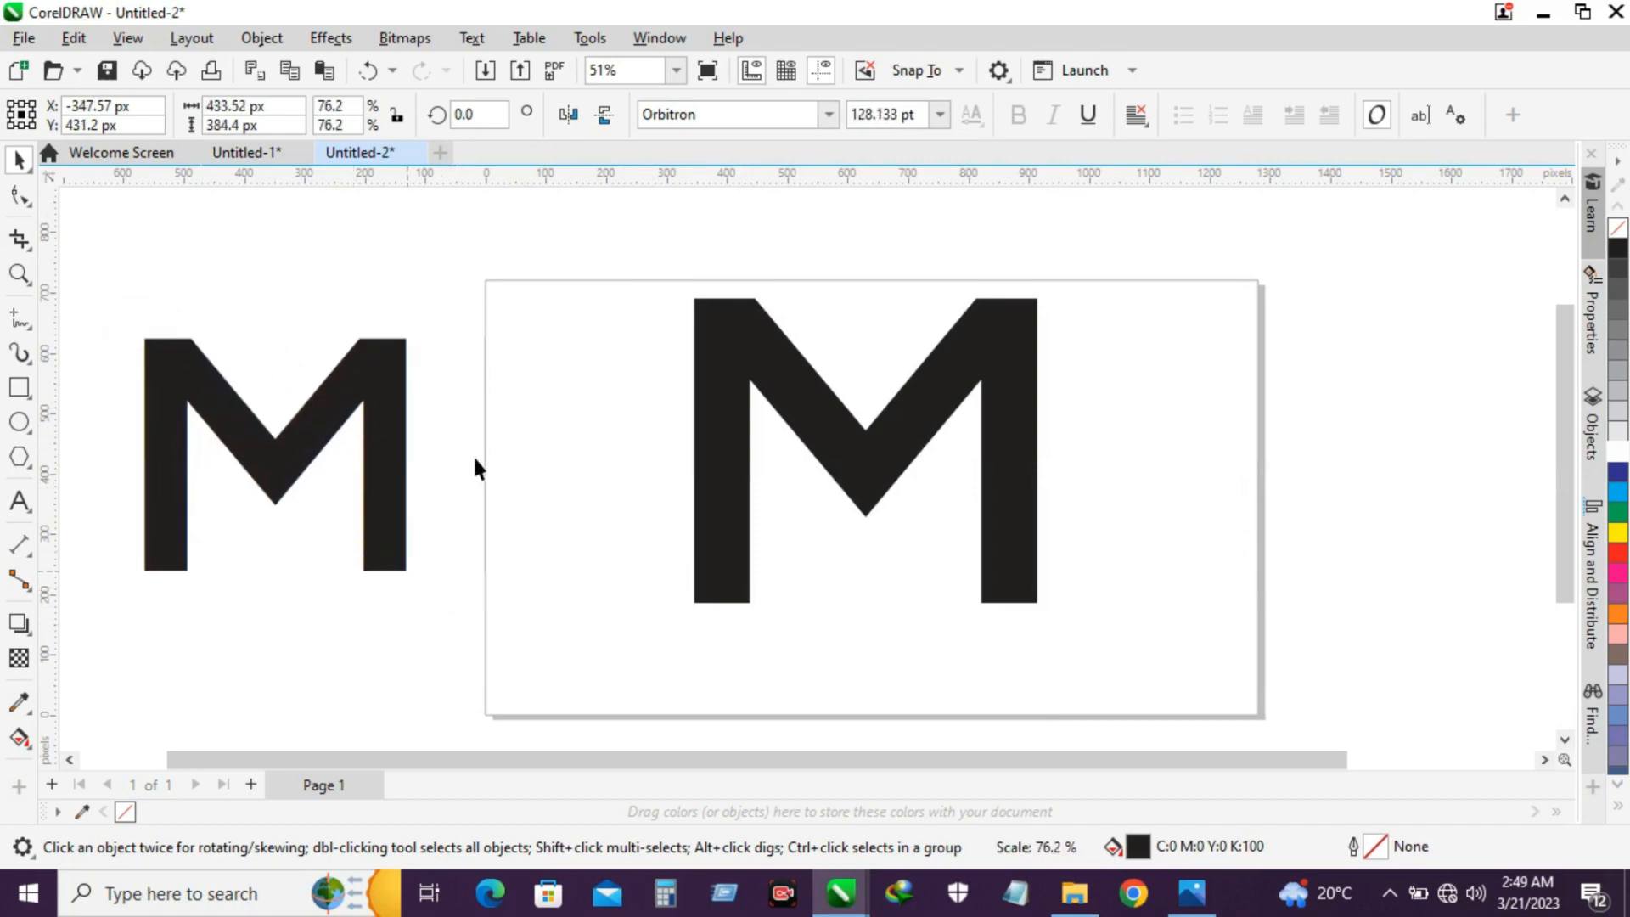
pyautogui.click(472, 454)
pyautogui.click(737, 502)
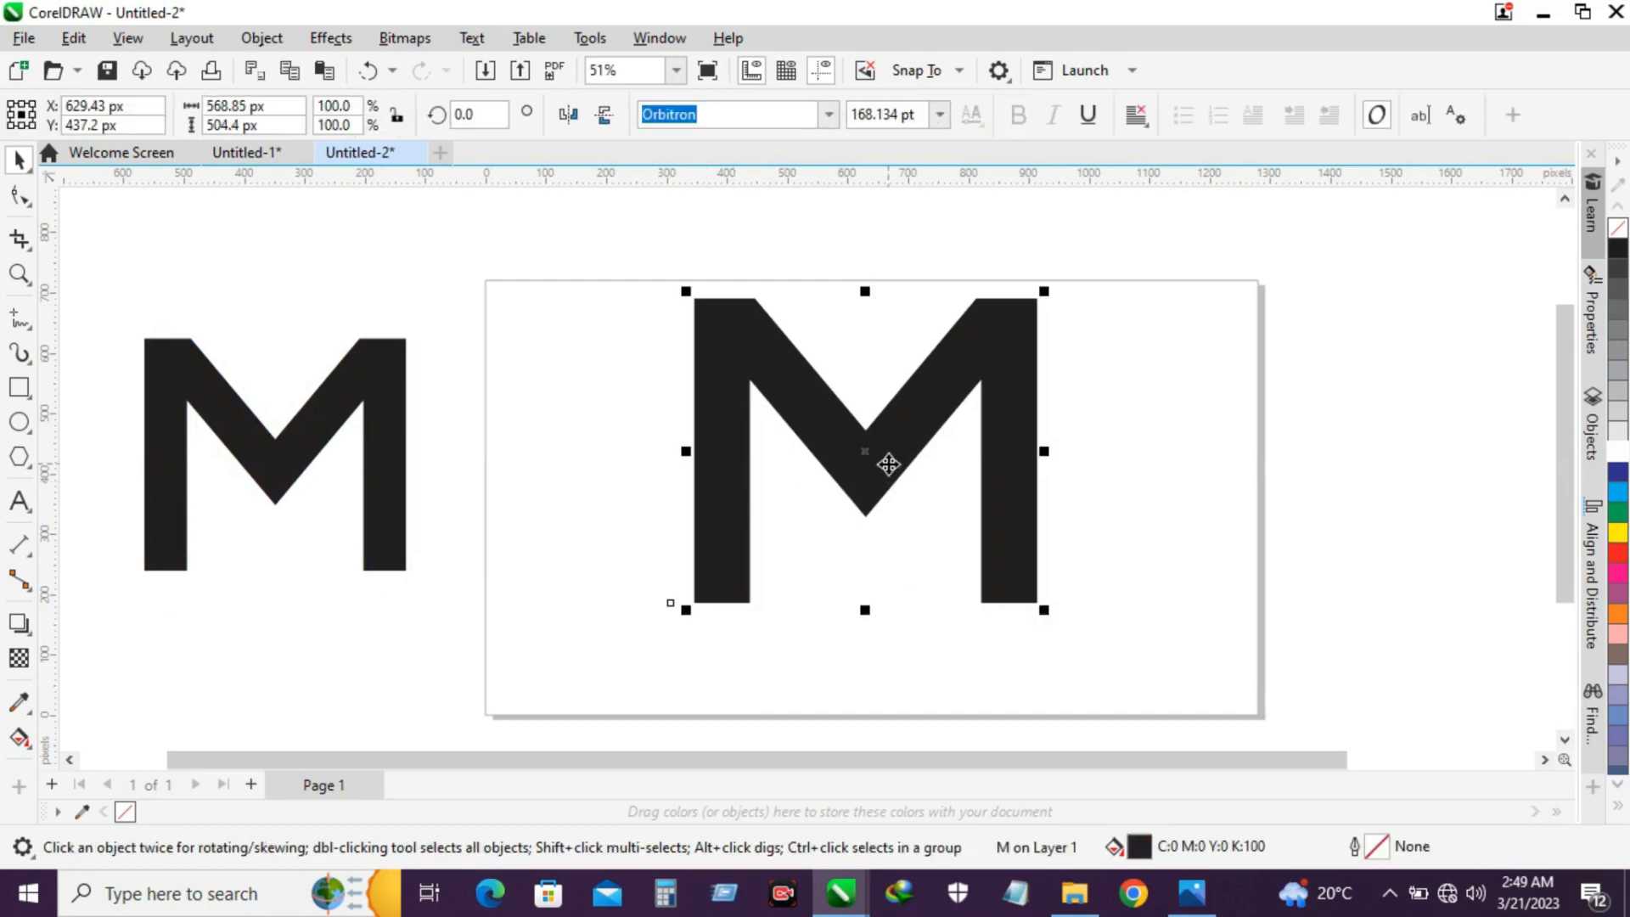
pyautogui.moveTo(868, 451); pyautogui.dragTo(866, 417)
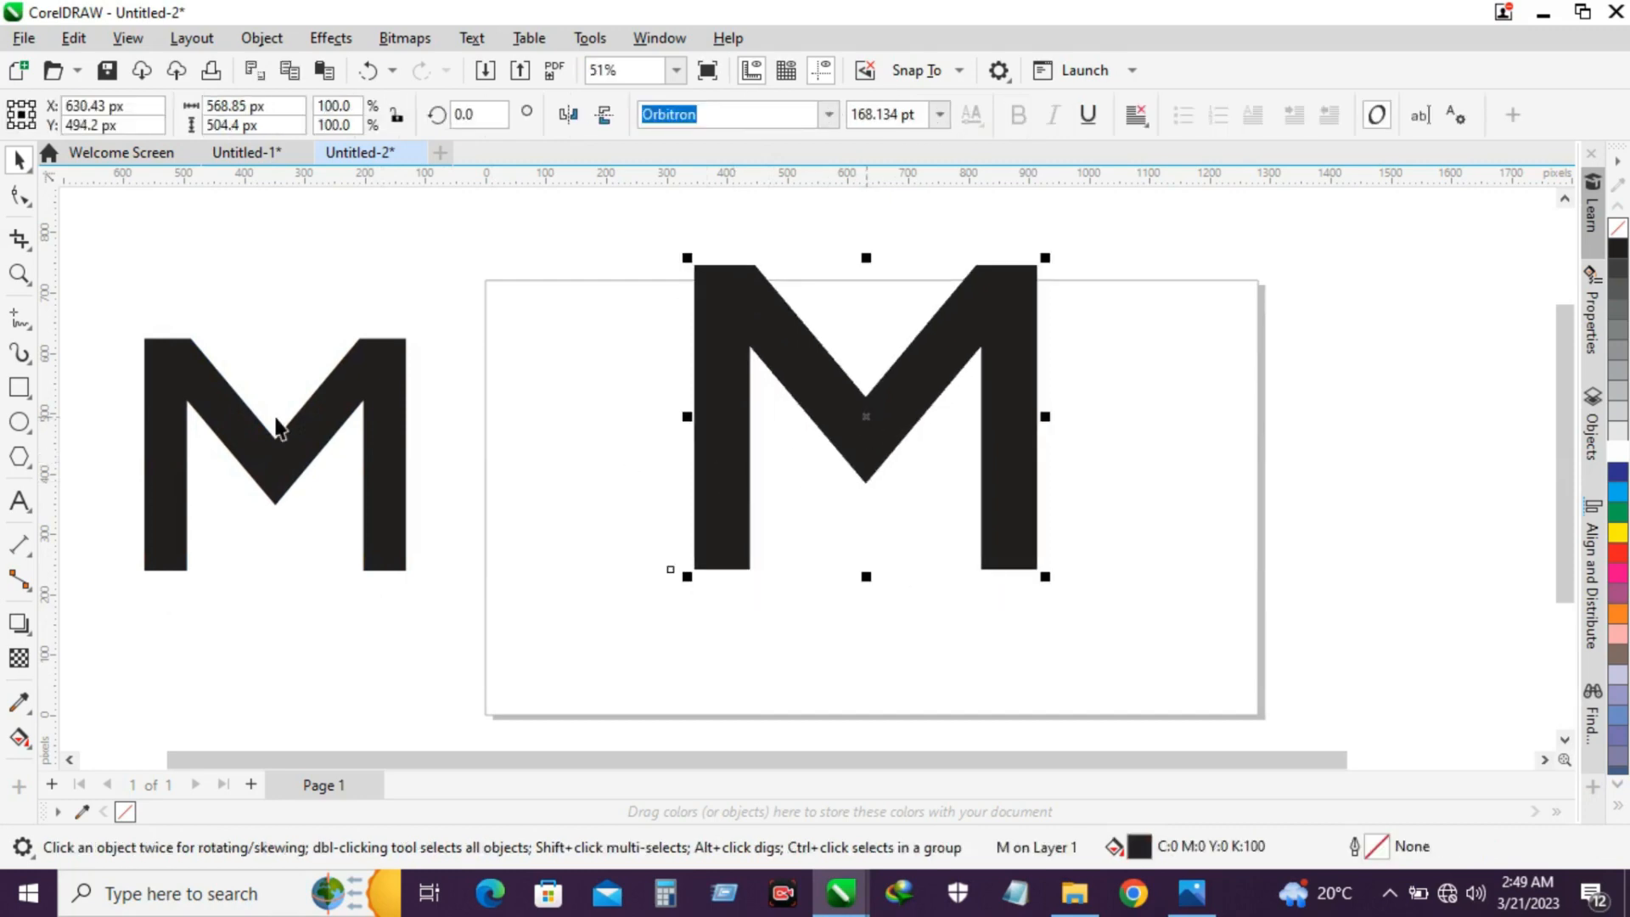
# Step: Draw a rectangle about 148 × 535 px over the large M's left stem, with white fill and no outline
pyautogui.click(19, 388)
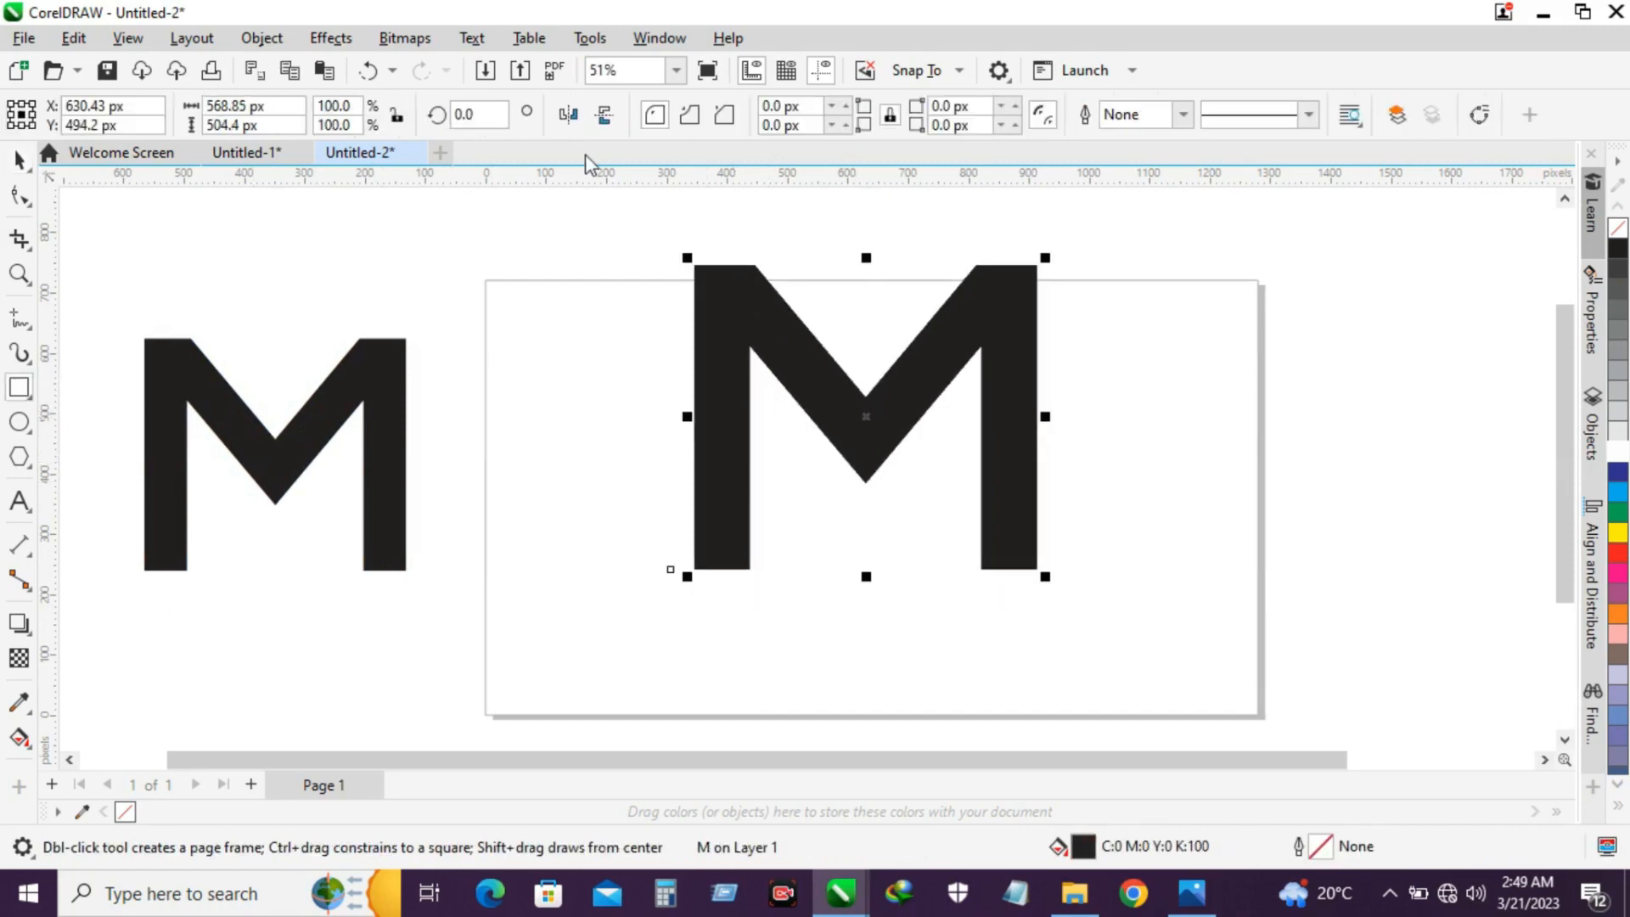
pyautogui.moveTo(660, 263); pyautogui.dragTo(751, 584)
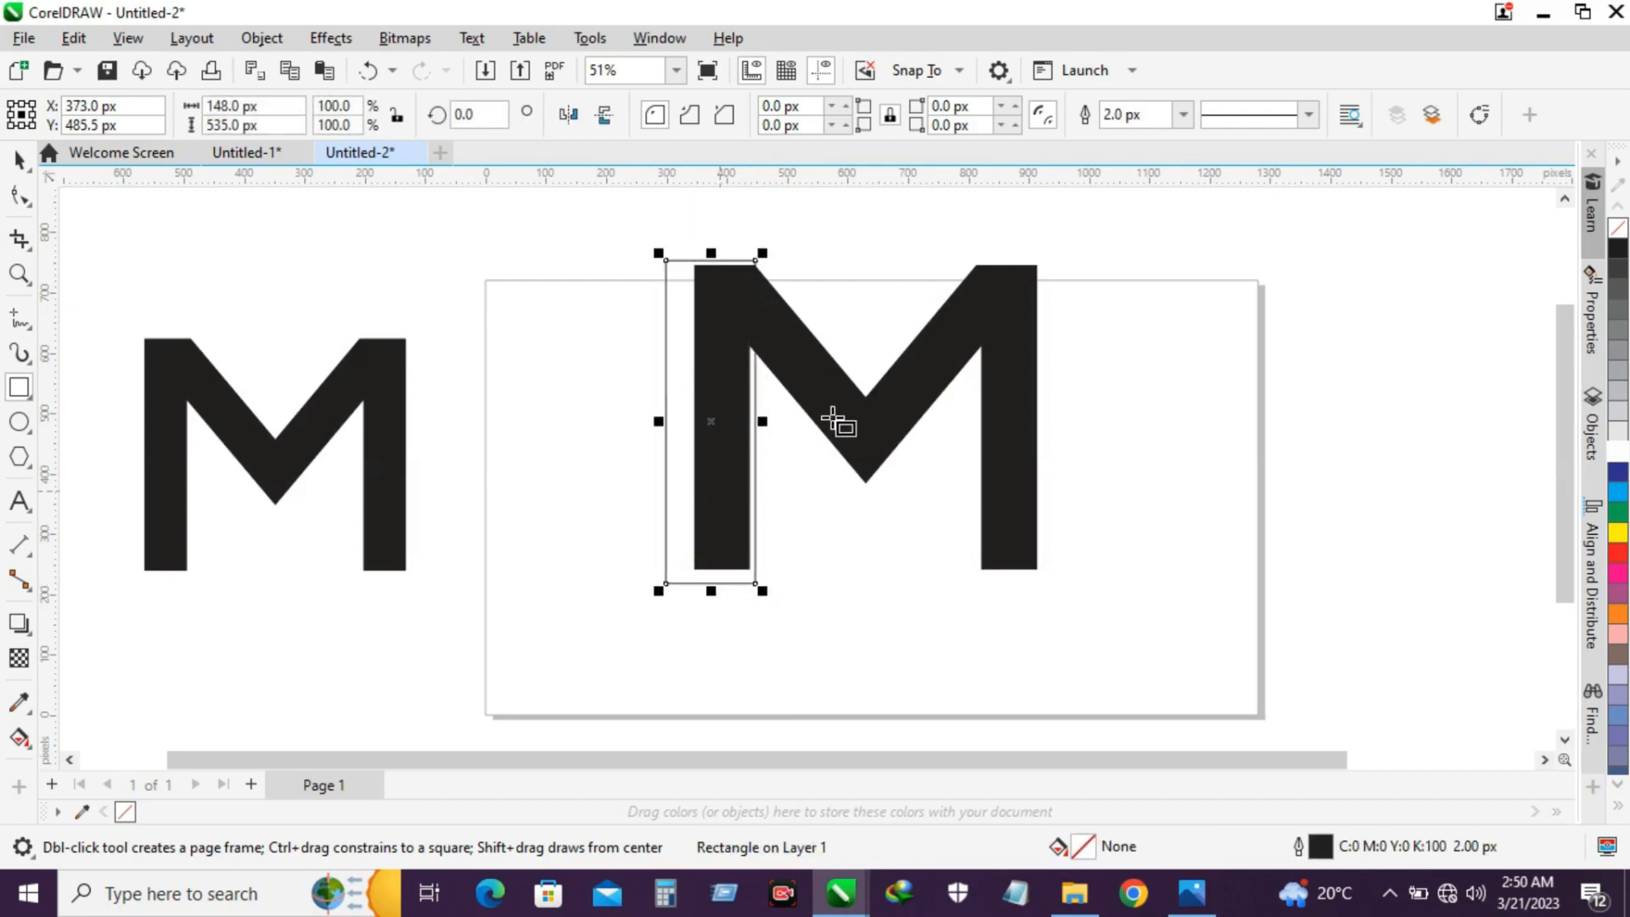
pyautogui.click(1619, 443)
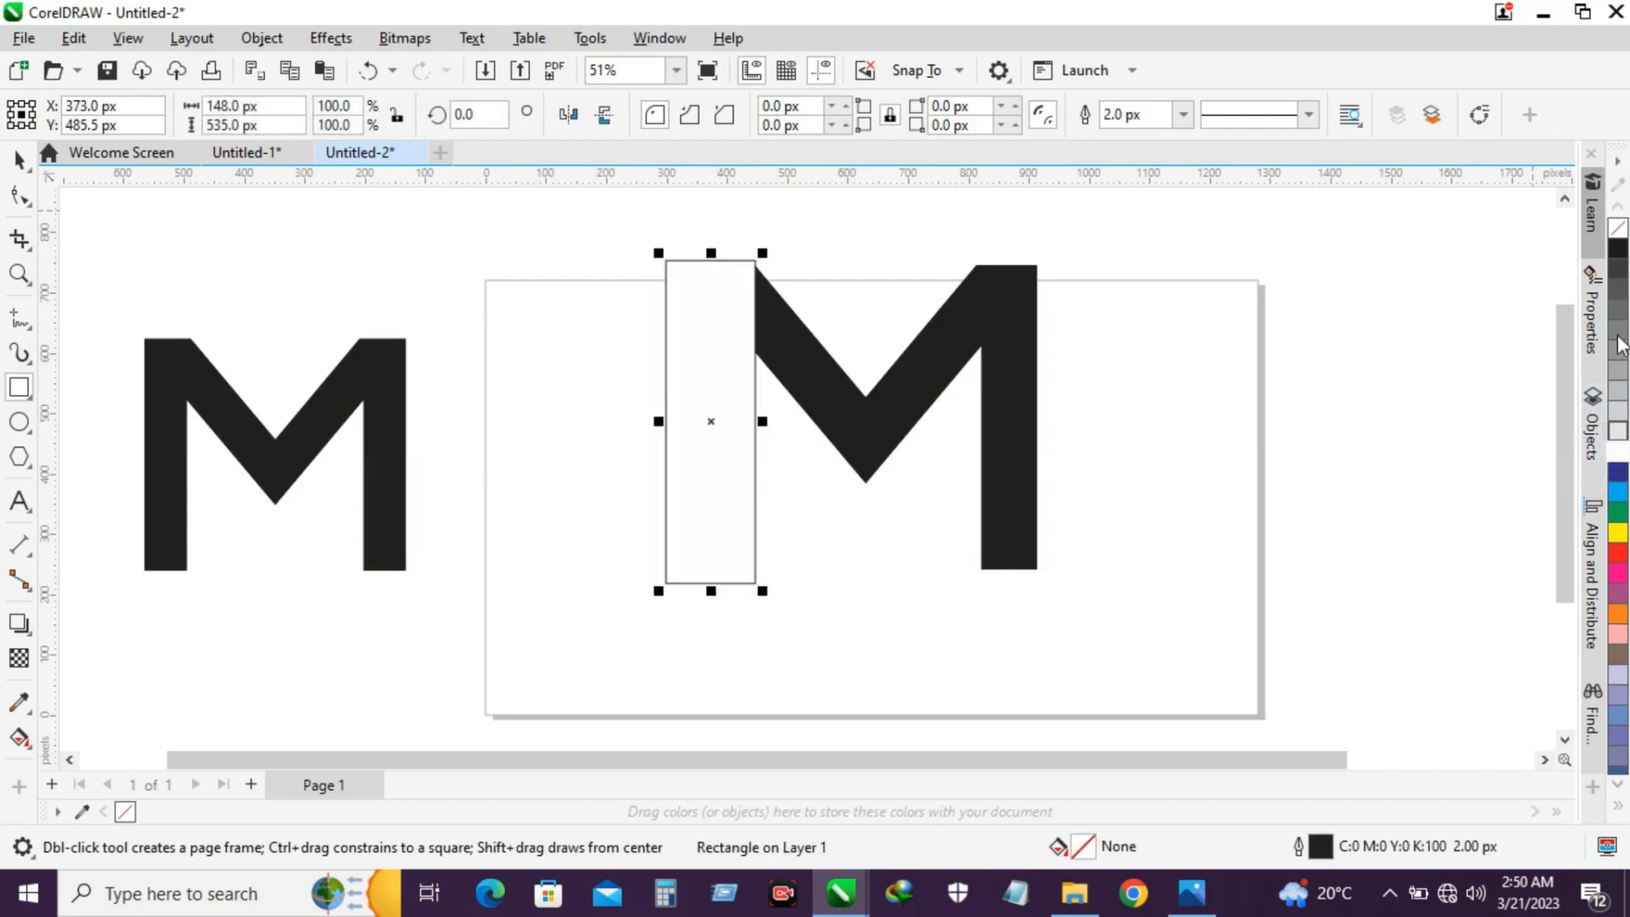
pyautogui.rightClick(1616, 231)
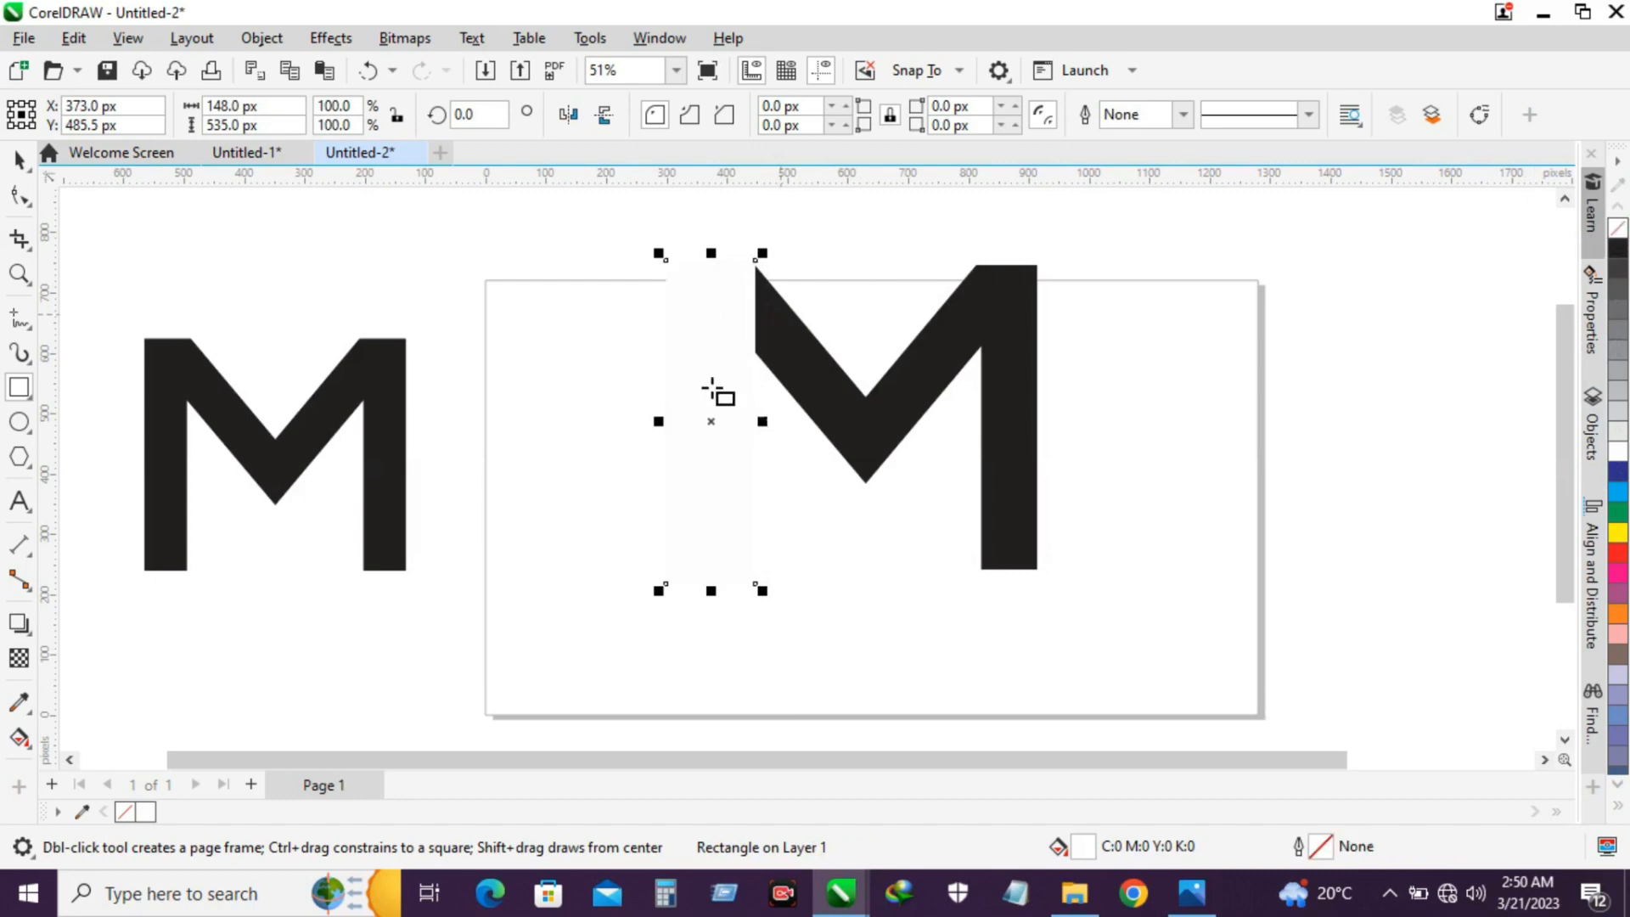
# Step: Trim the large M's left stem away using the white rectangle
pyautogui.press('space')
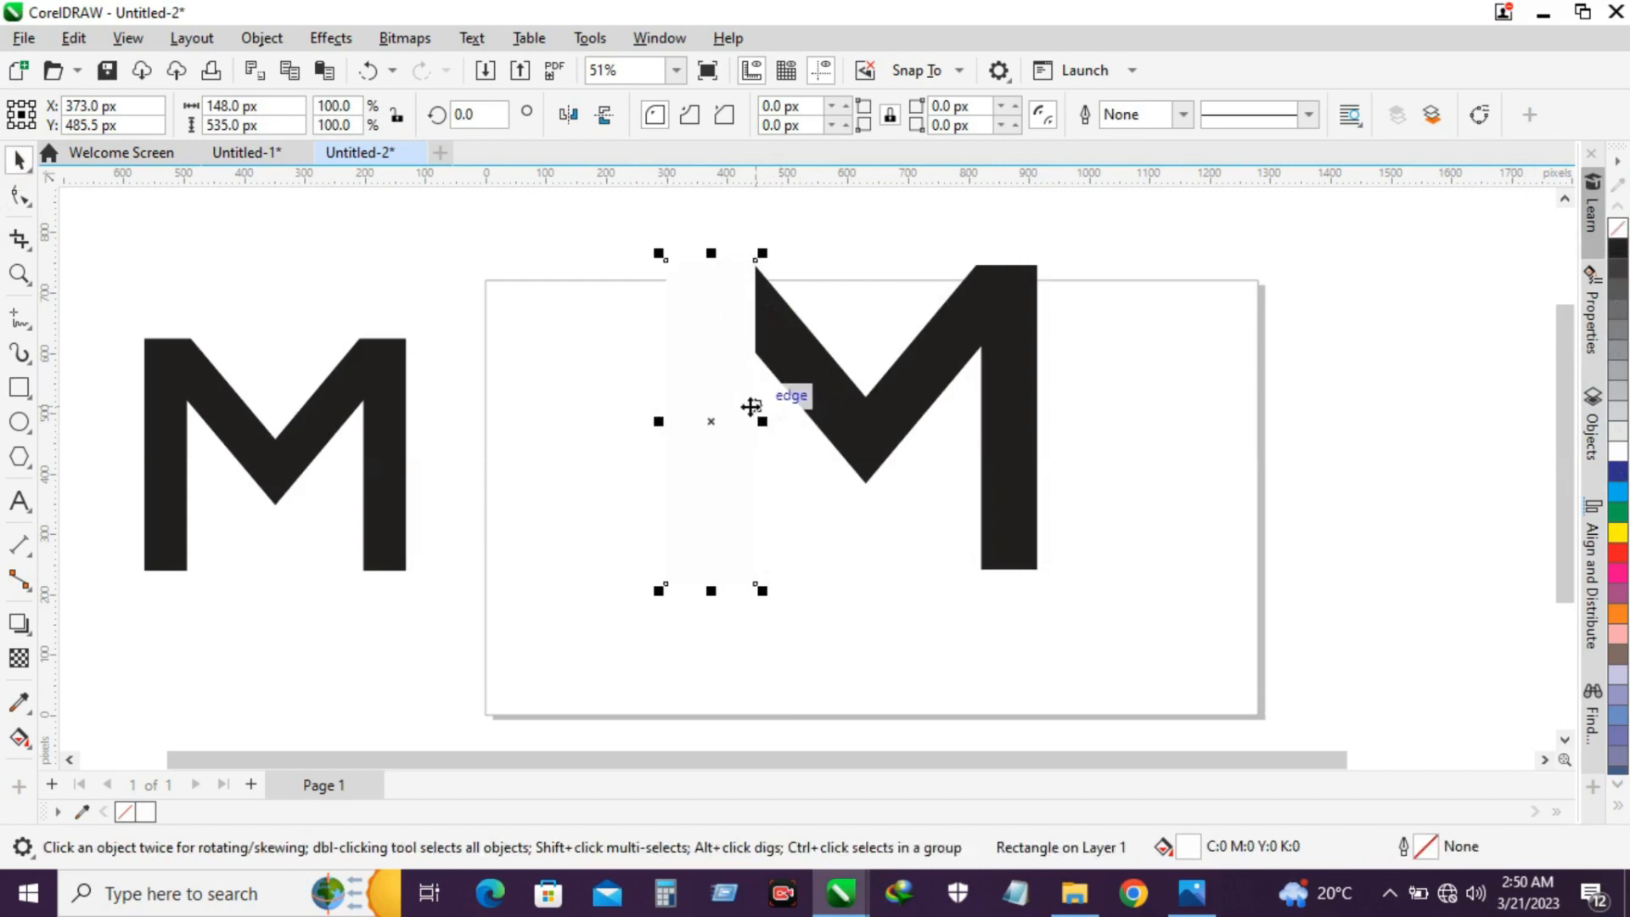
pyautogui.keyDown('shift'); pyautogui.click(822, 365); pyautogui.keyUp('shift')
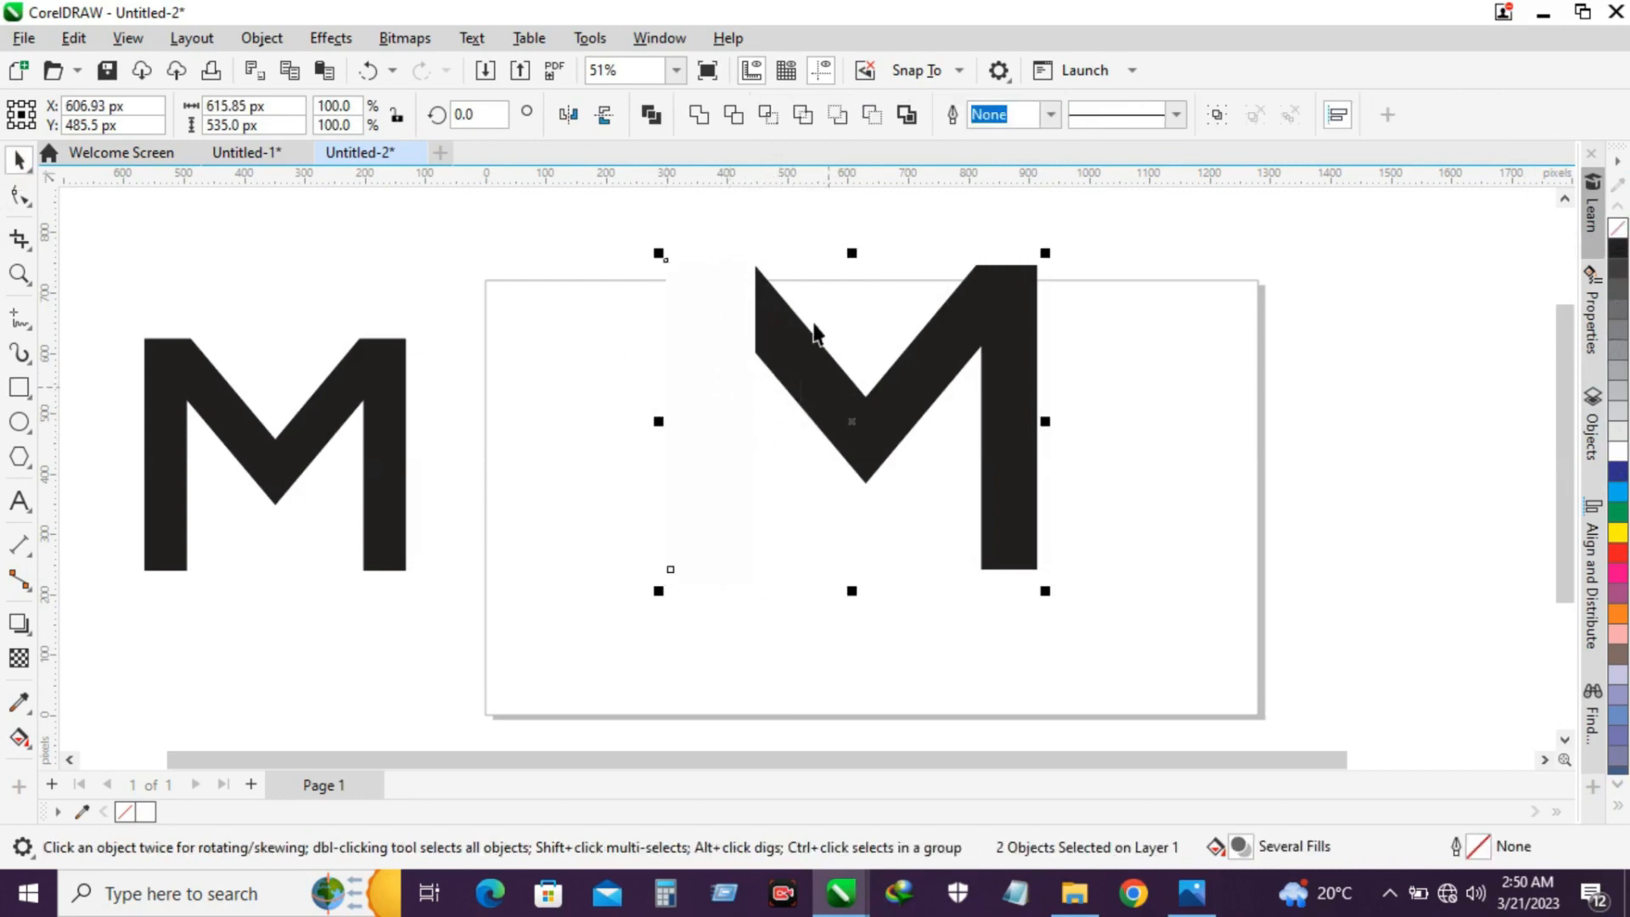
pyautogui.click(733, 114)
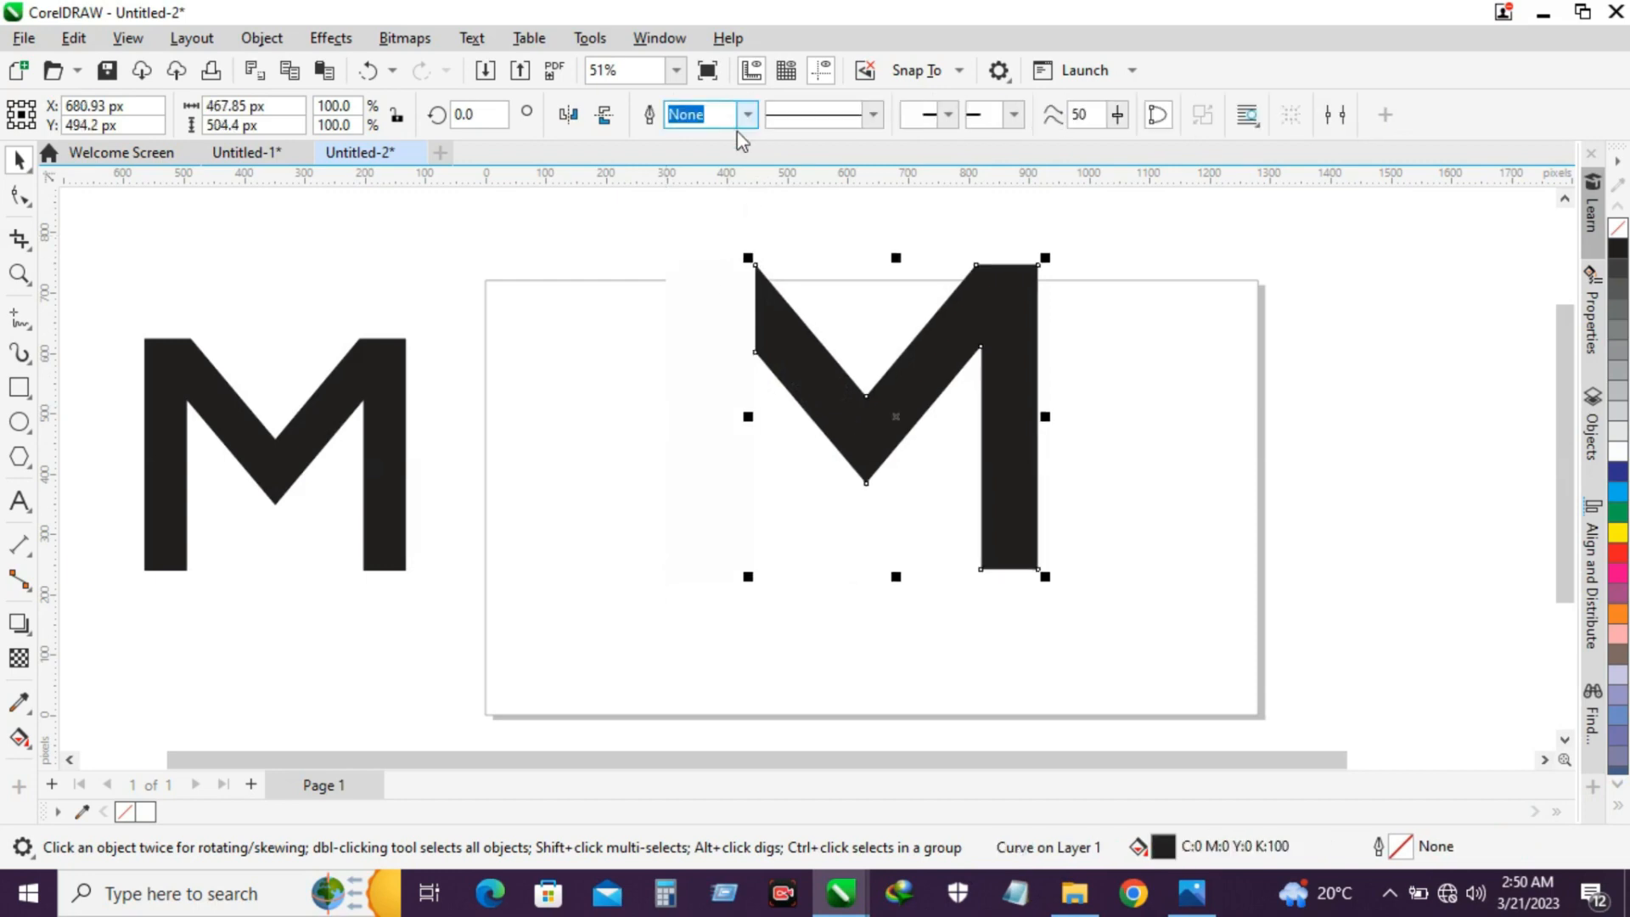
# Step: Give the white rectangle a black outline and move it clear of the large M, near the page's right edge
pyautogui.click(711, 380)
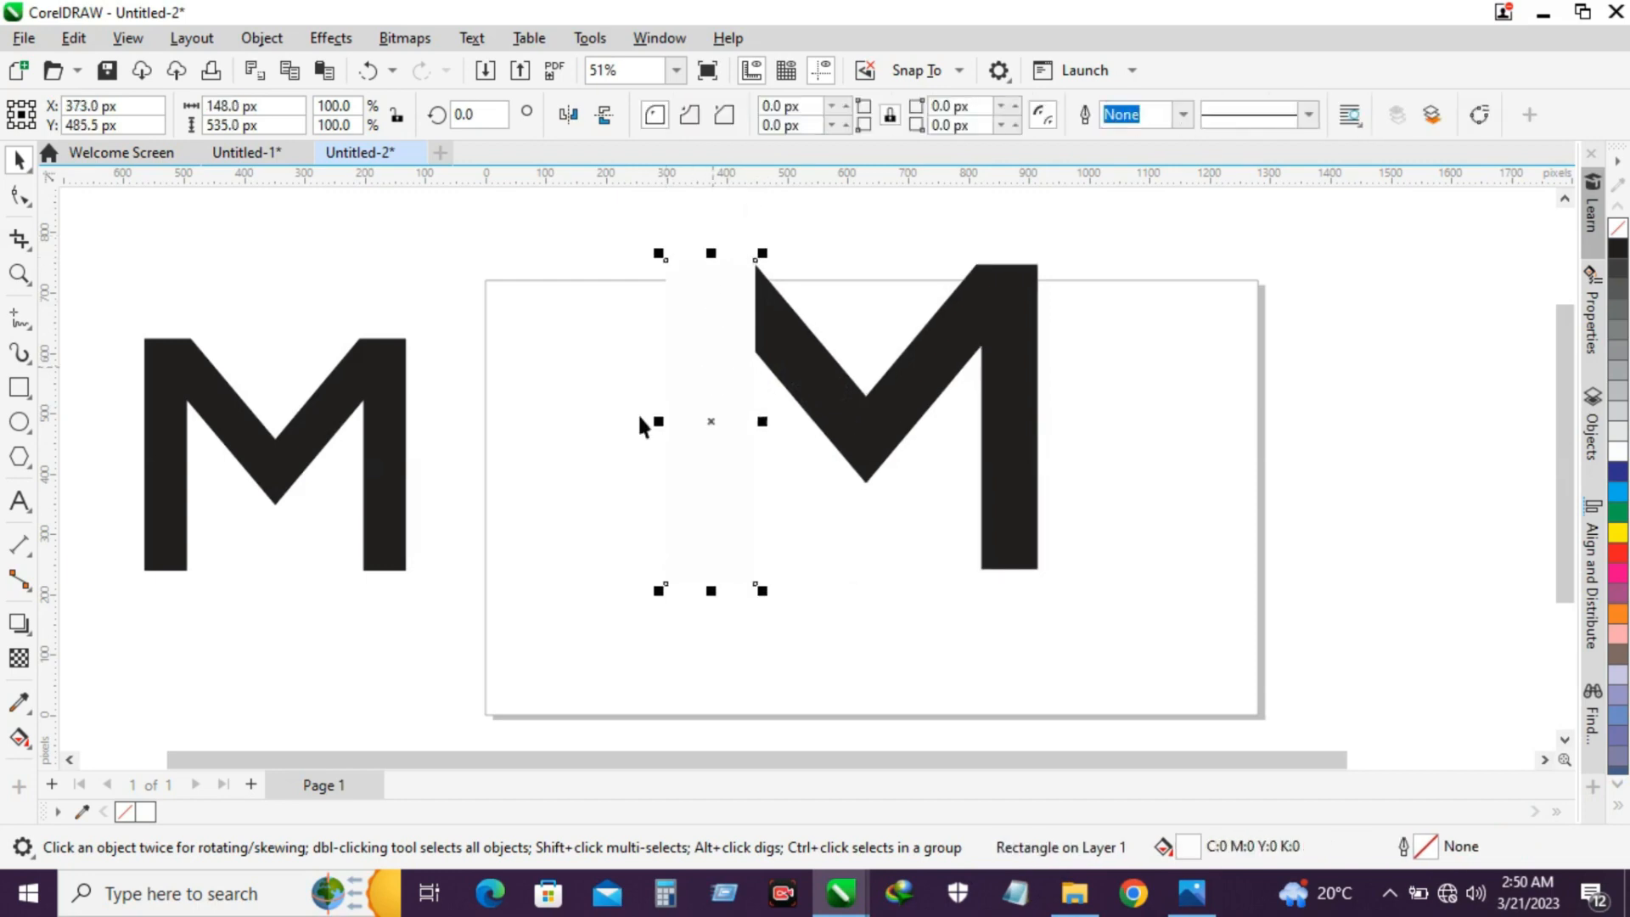
pyautogui.rightClick(1618, 249)
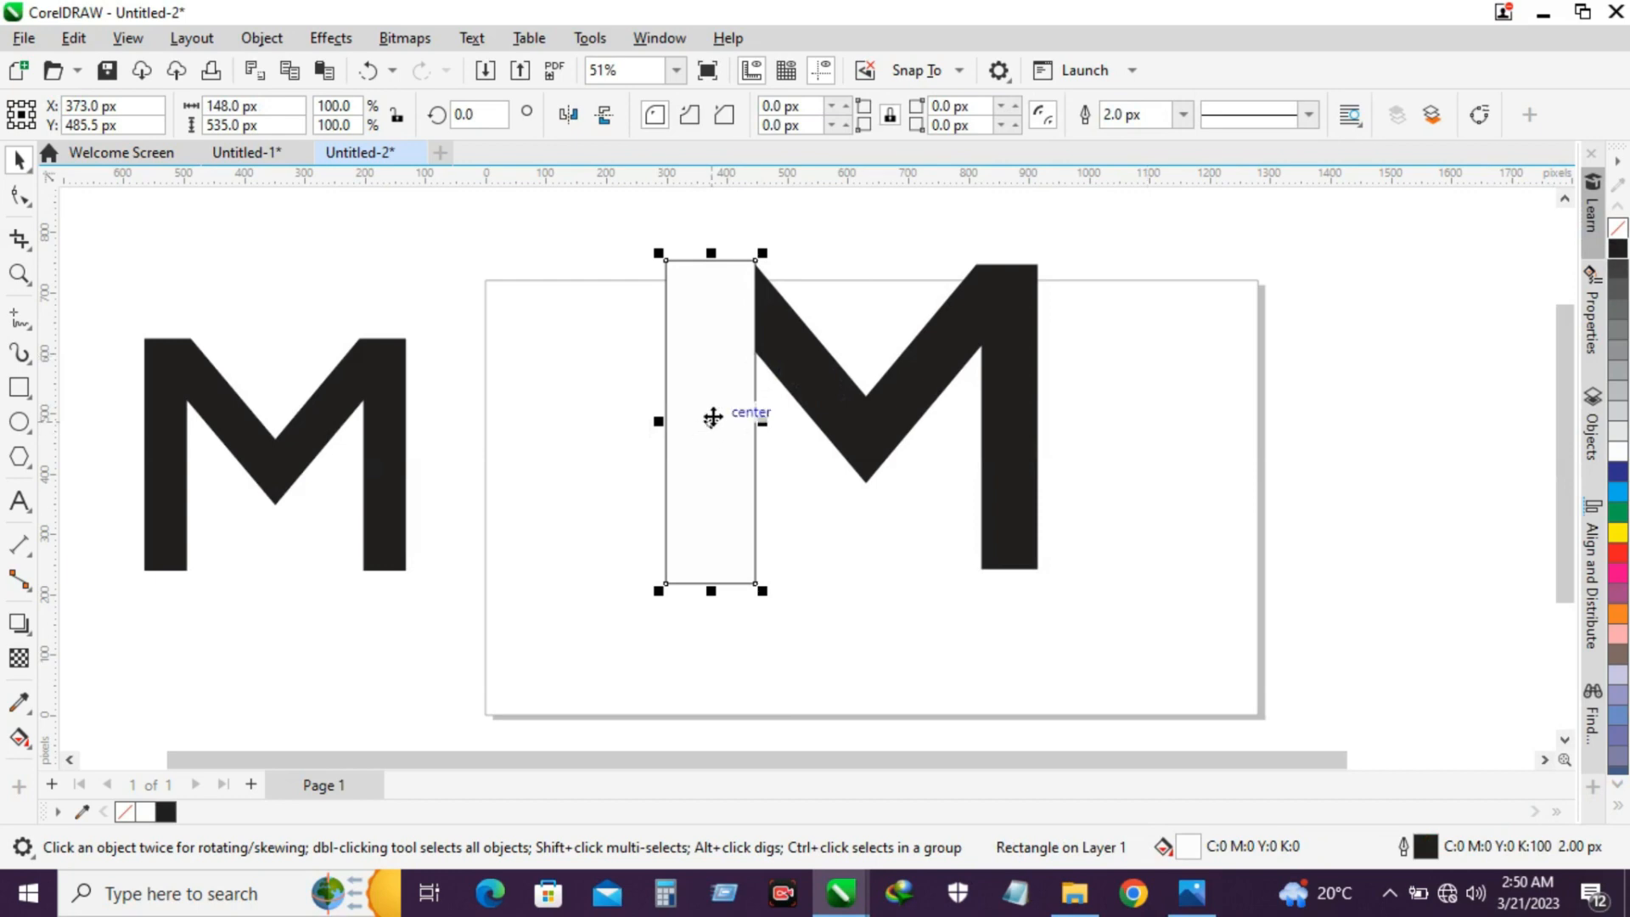
pyautogui.moveTo(714, 421); pyautogui.dragTo(1204, 432)
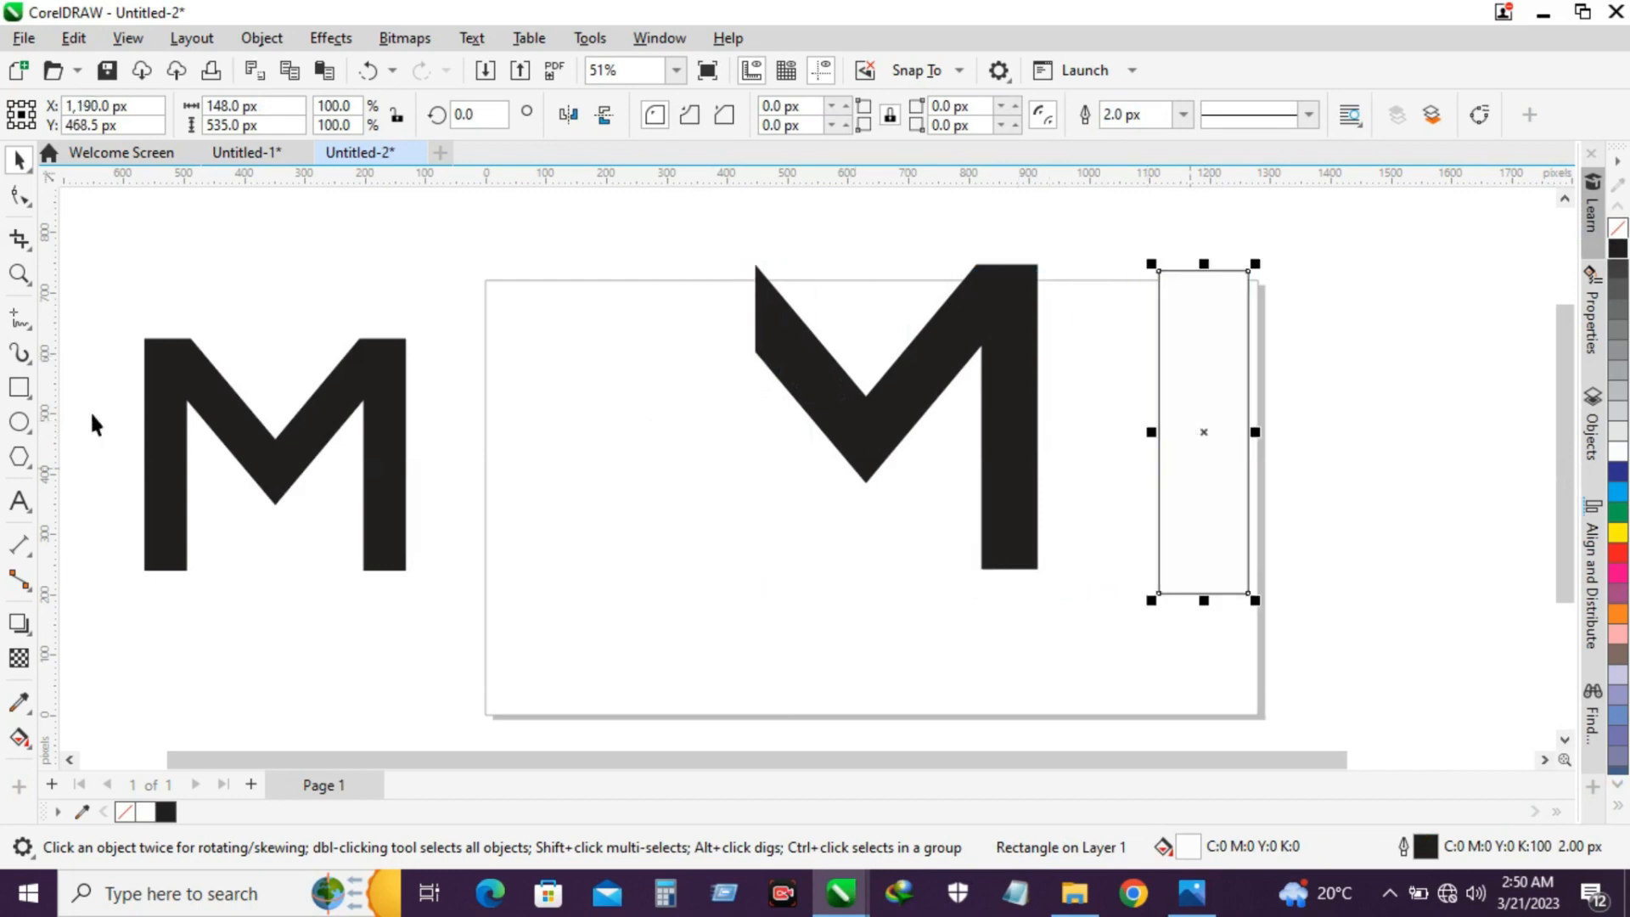
# Step: Resize the small M to suit the space under the large M and place it across the page's left edge
pyautogui.click(268, 465)
pyautogui.moveTo(415, 577); pyautogui.dragTo(387, 532)
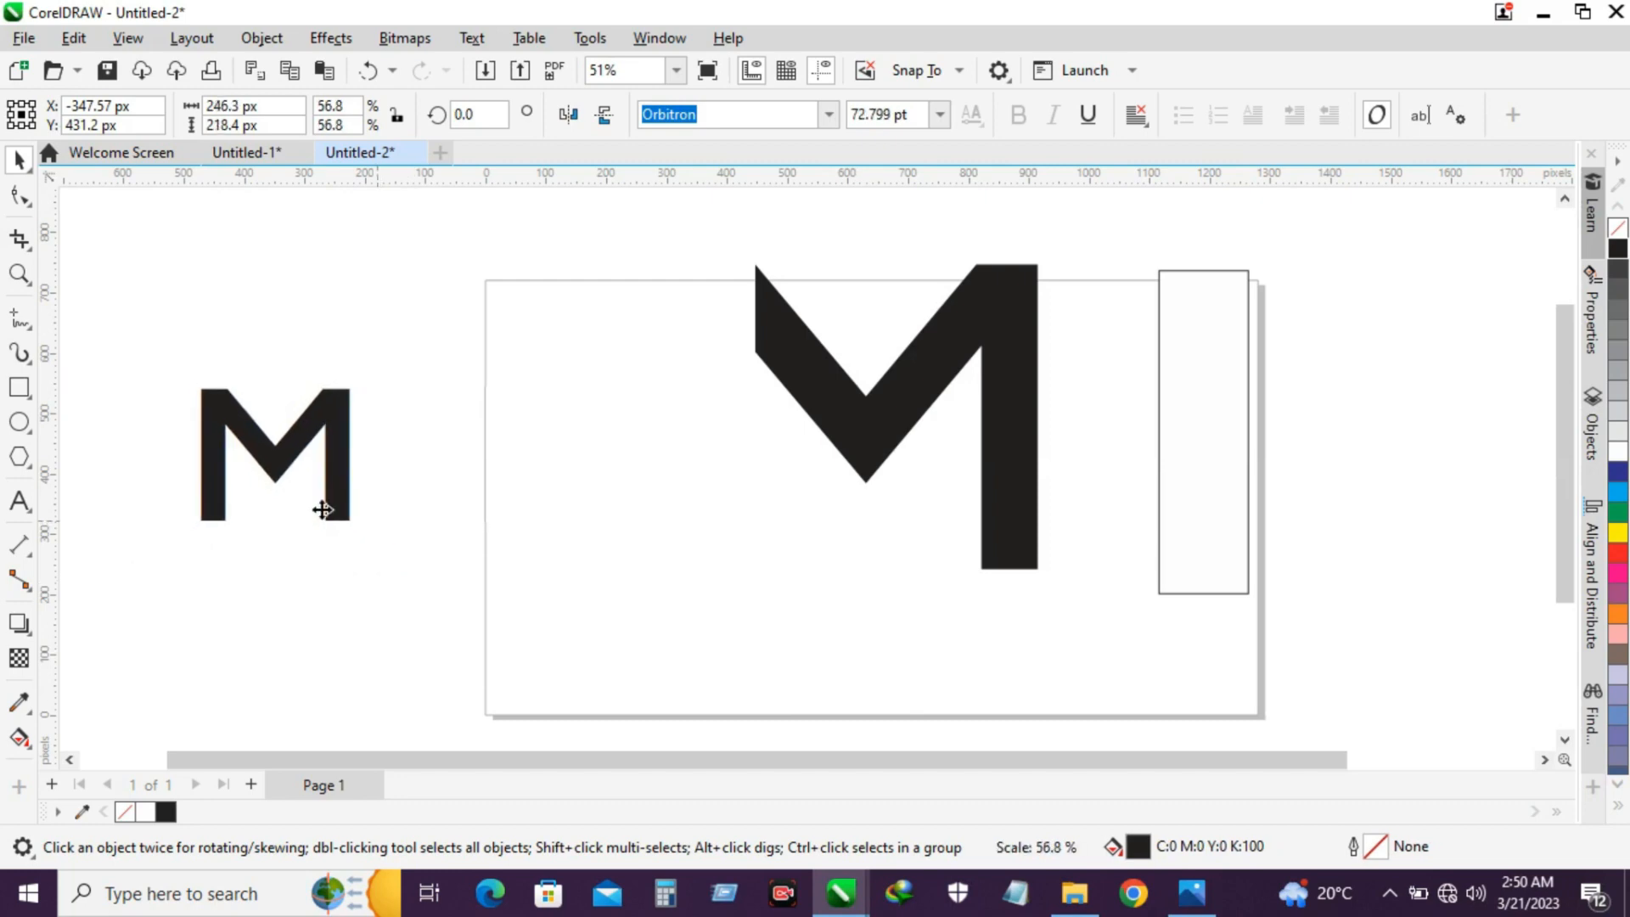
pyautogui.moveTo(274, 457); pyautogui.dragTo(786, 491)
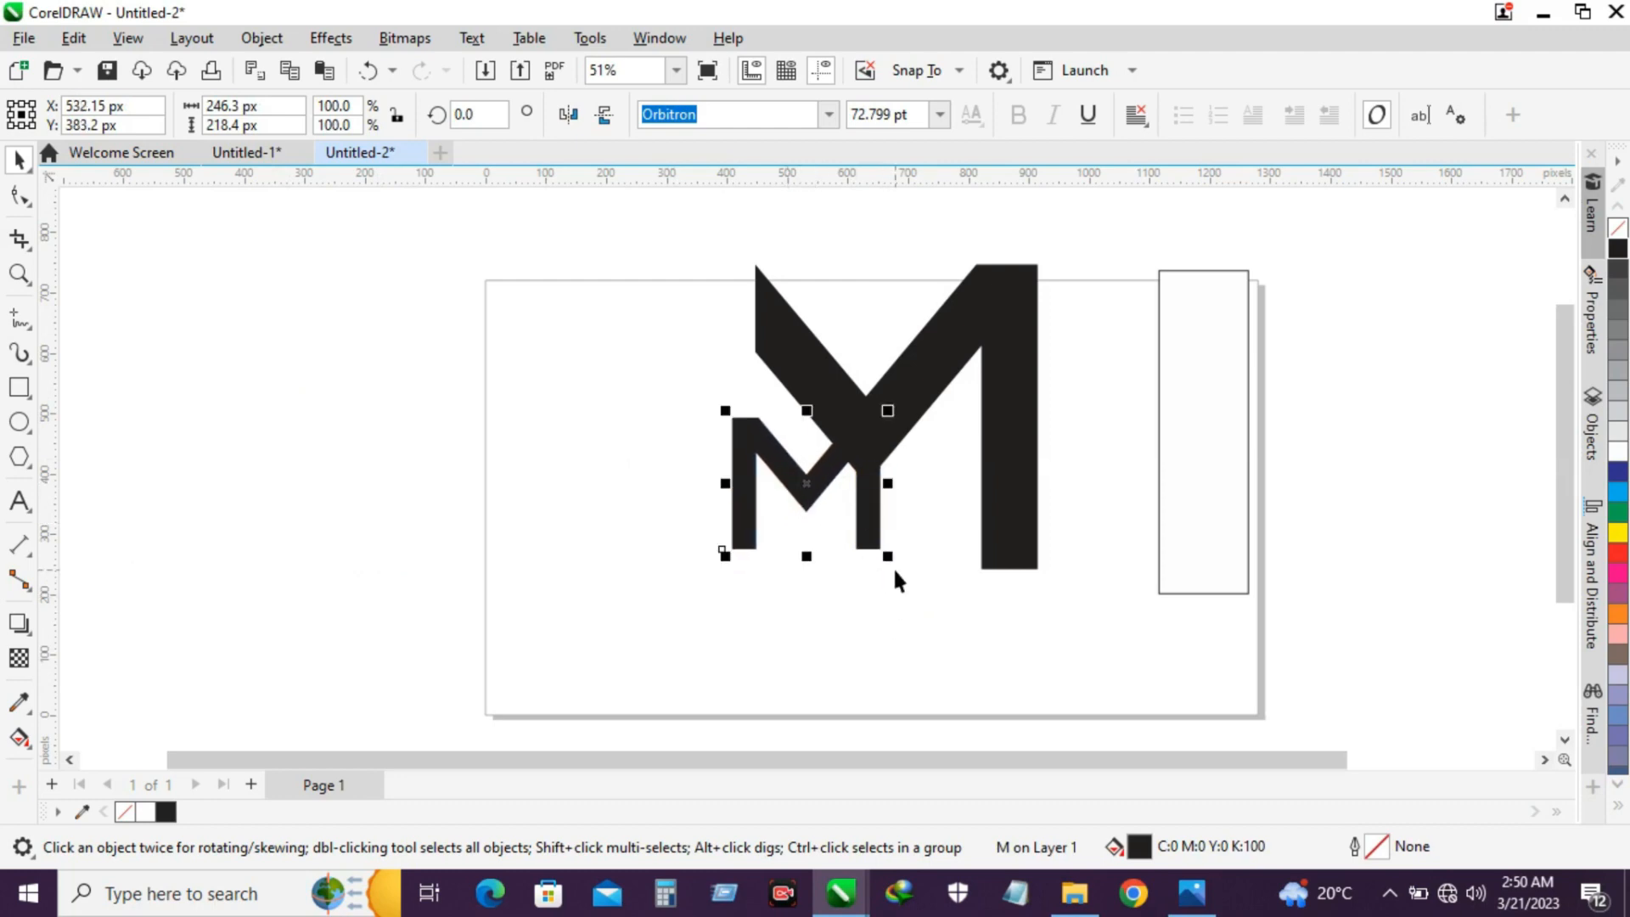
pyautogui.moveTo(885, 557); pyautogui.dragTo(921, 598)
pyautogui.moveTo(823, 473); pyautogui.dragTo(514, 514)
# Step: Place the rectangle over the small M's right stem, remove its outline, and trim the stem away
pyautogui.click(1225, 470)
pyautogui.moveTo(1209, 430); pyautogui.dragTo(663, 499)
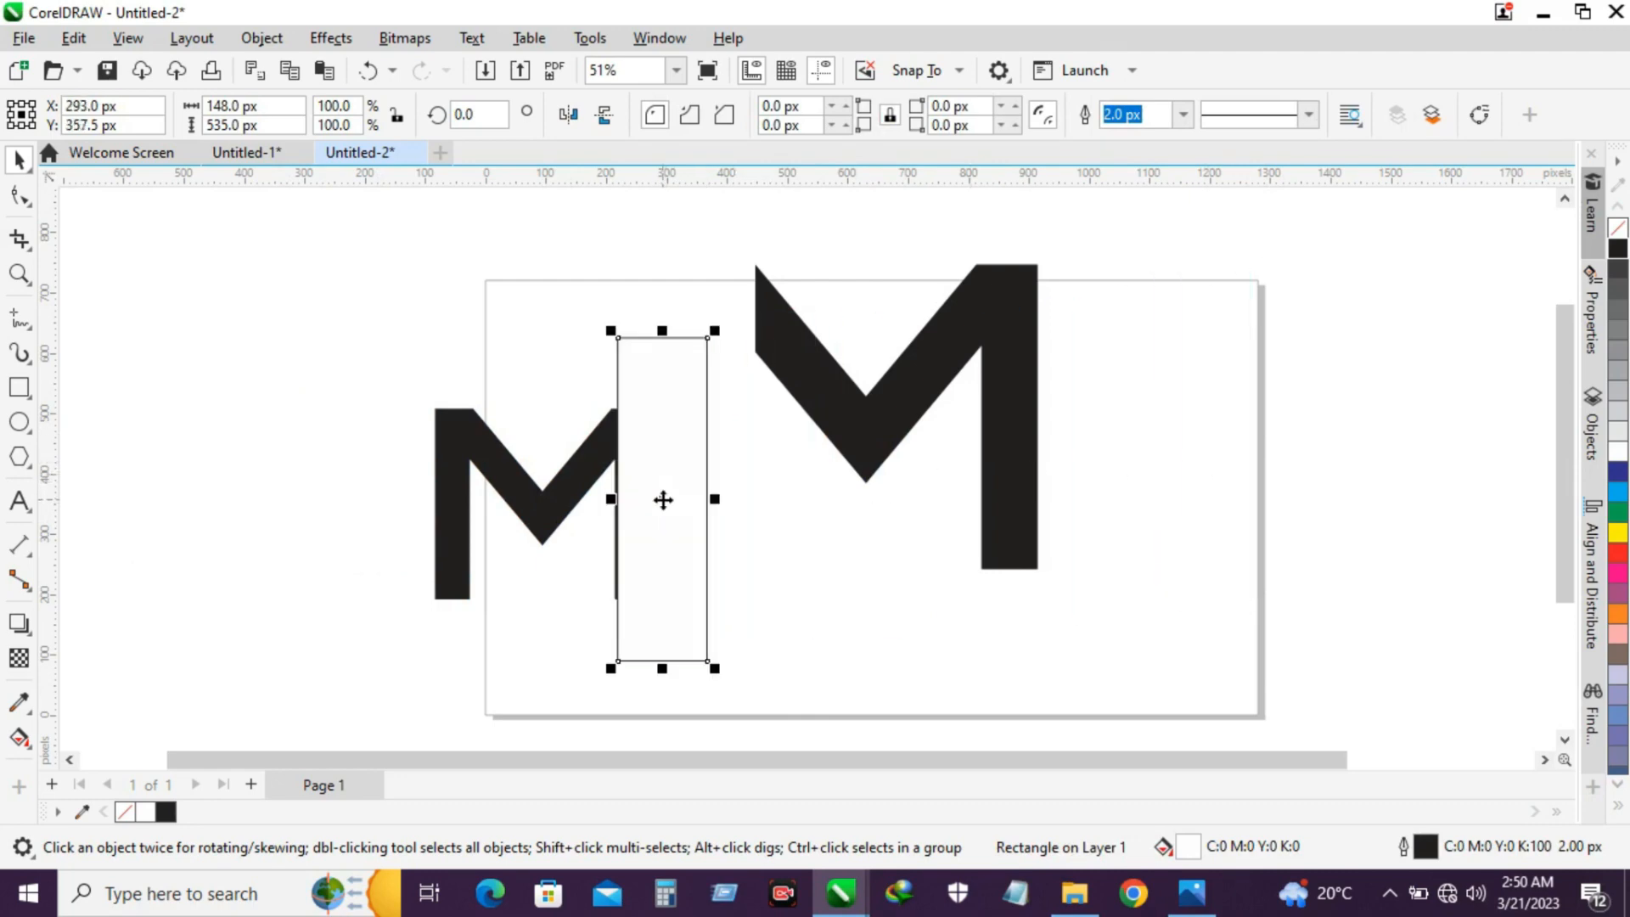
pyautogui.press('Left')
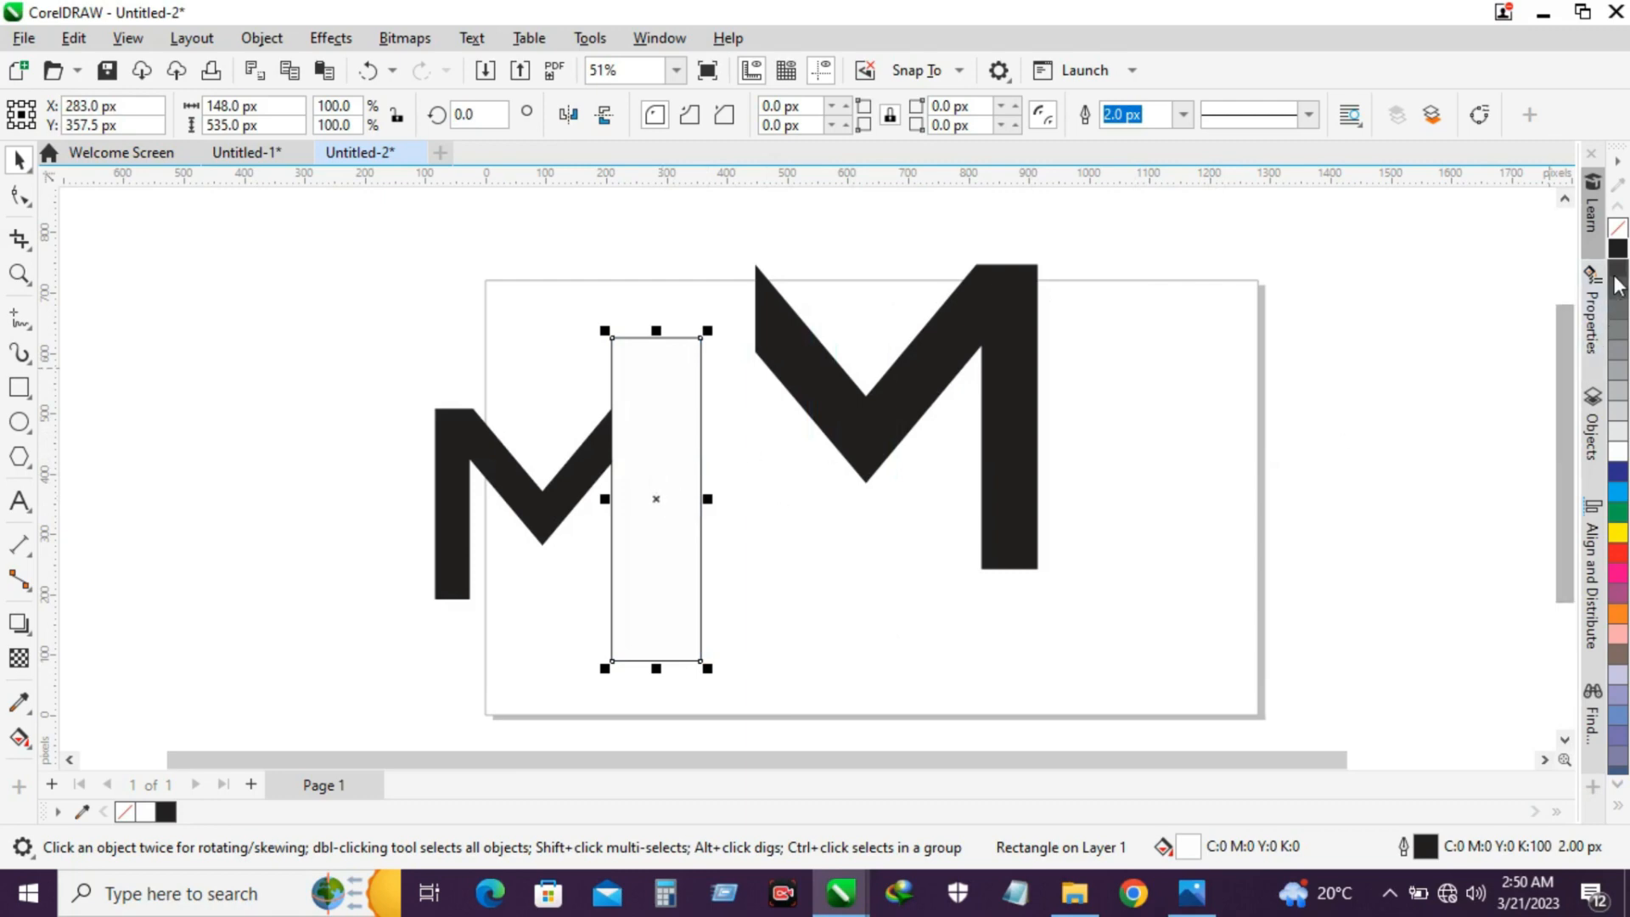
pyautogui.rightClick(1617, 227)
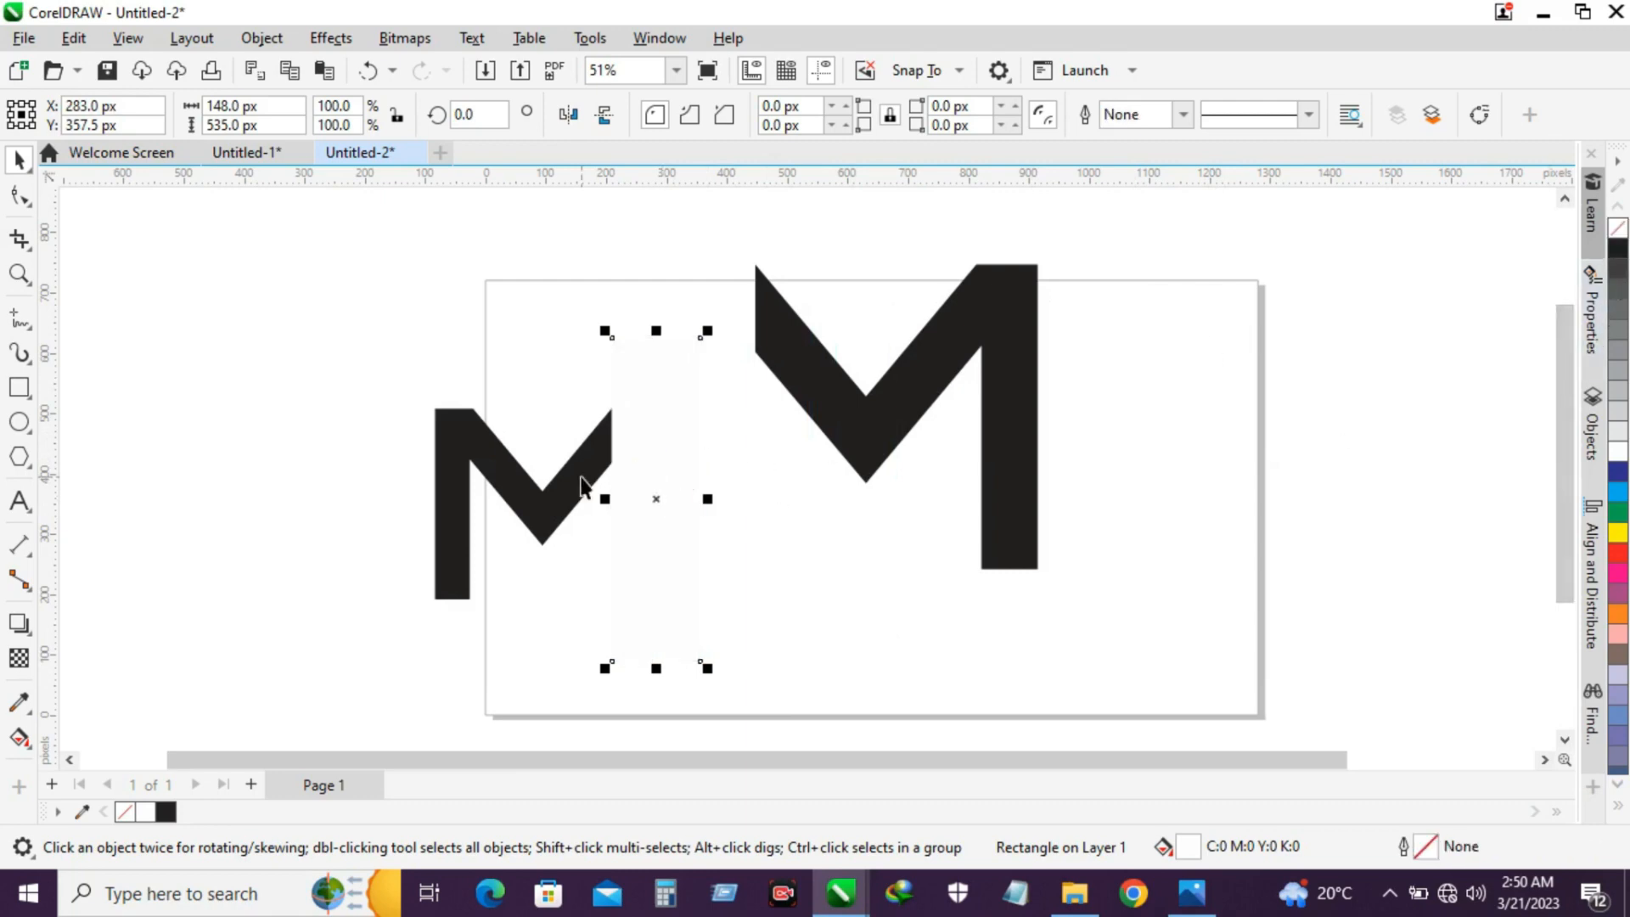
pyautogui.keyDown('shift'); pyautogui.click(544, 498); pyautogui.keyUp('shift')
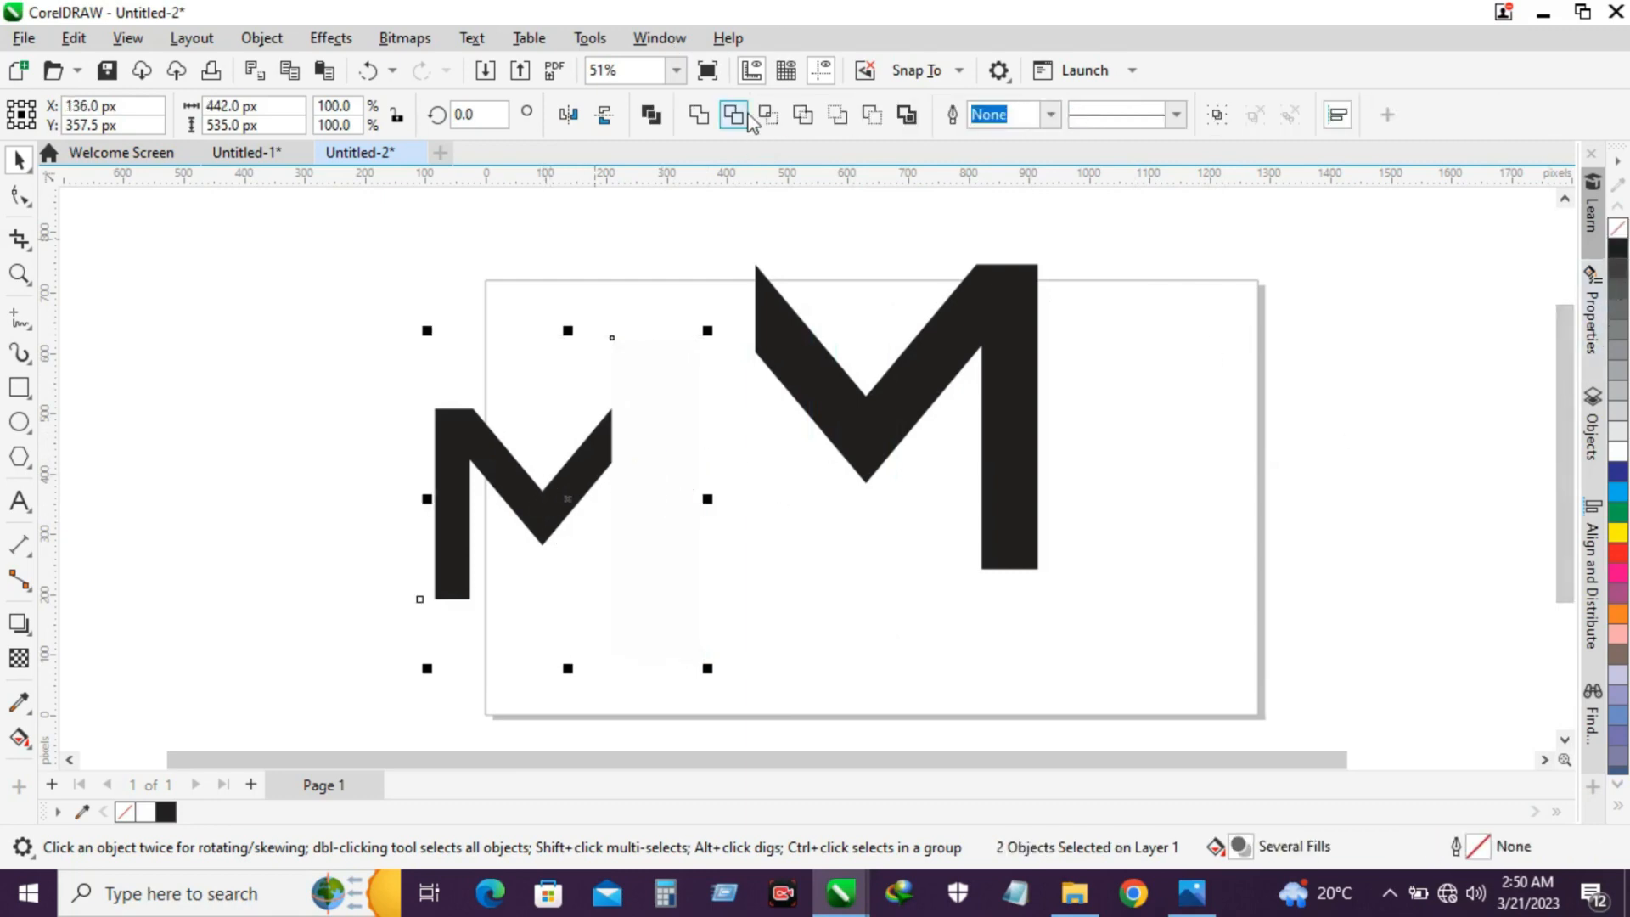
pyautogui.keyDown('shift'); pyautogui.click(644, 614); pyautogui.keyUp('shift')
# Step: Give the rectangle a black outline and rotate it 90 degrees, keeping its white fill
pyautogui.click(662, 499)
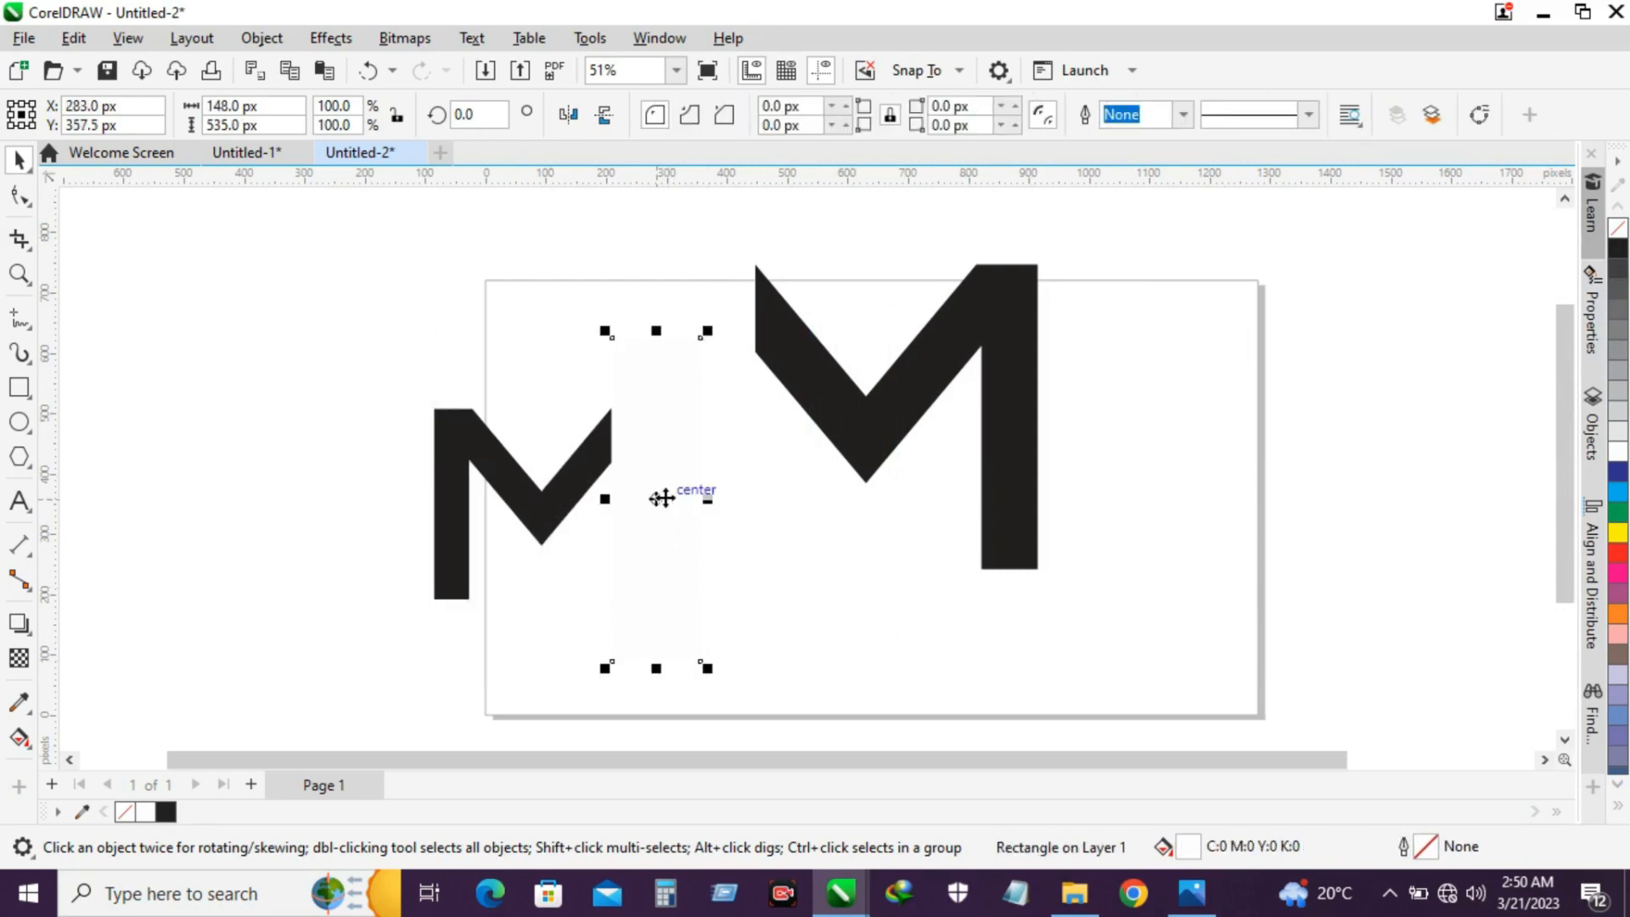
pyautogui.rightClick(1618, 250)
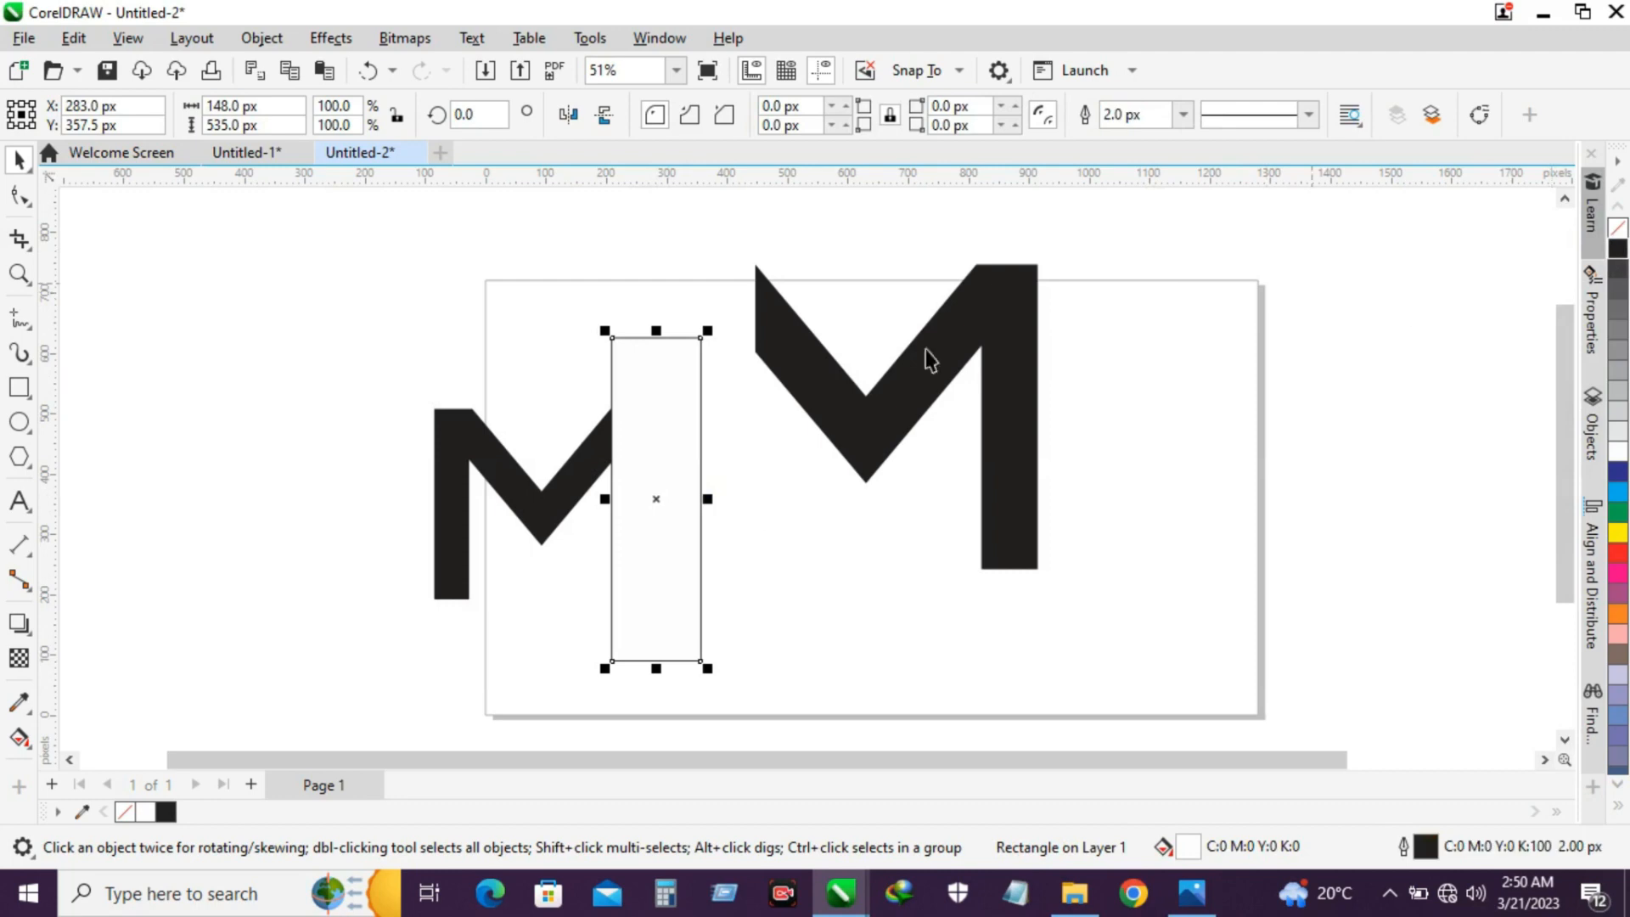
pyautogui.click(655, 502)
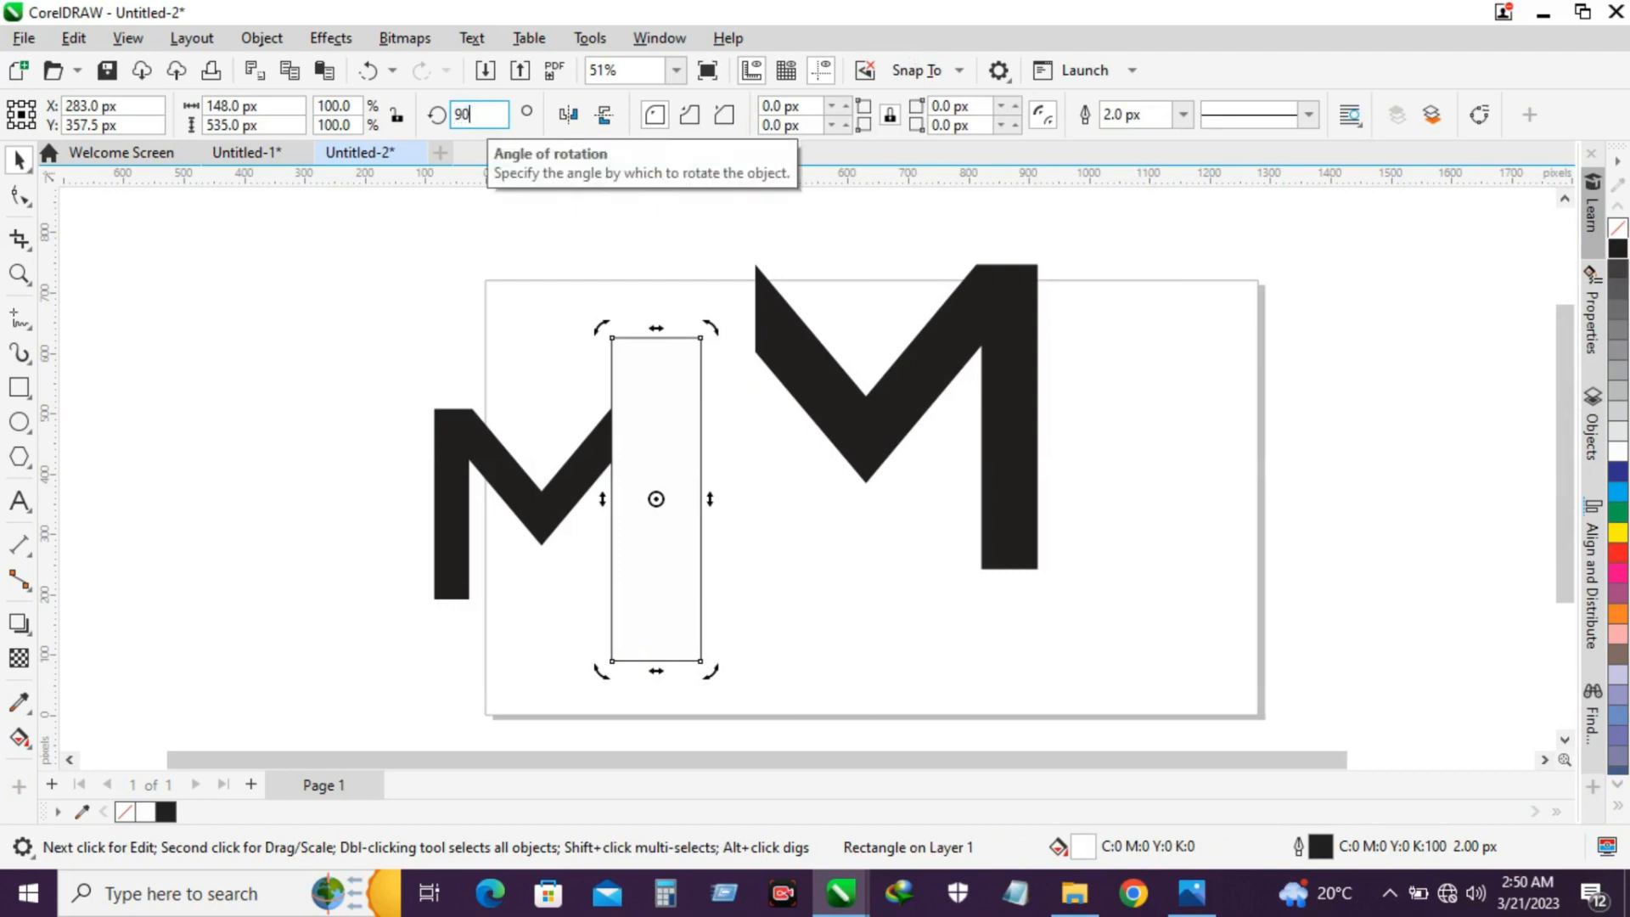
pyautogui.press('Return')
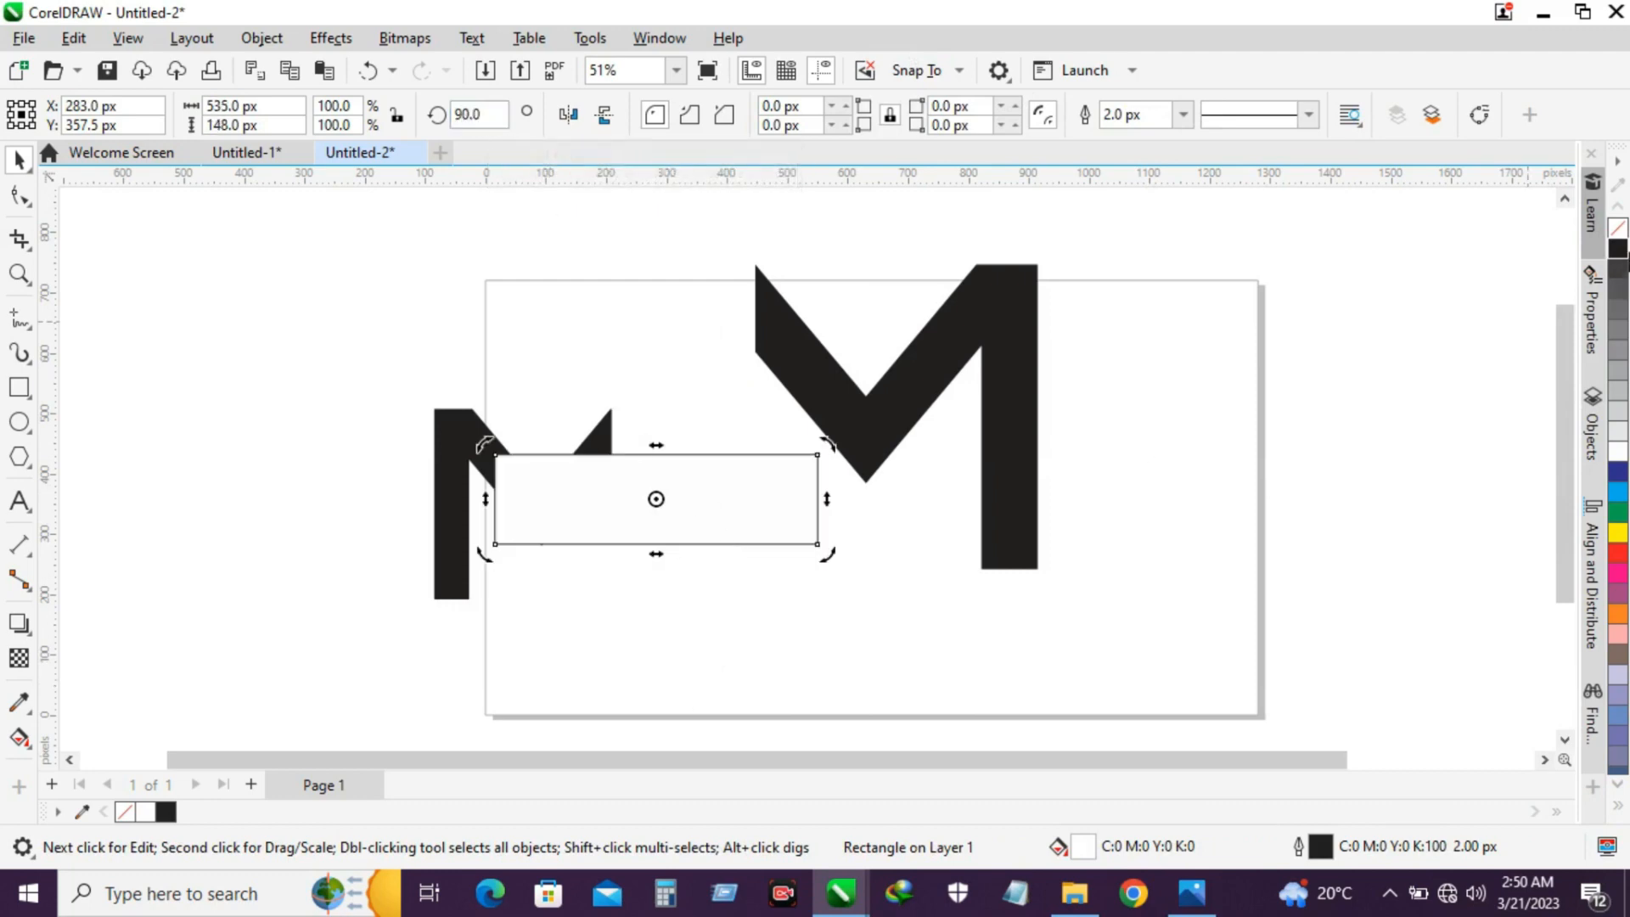
pyautogui.click(1616, 231)
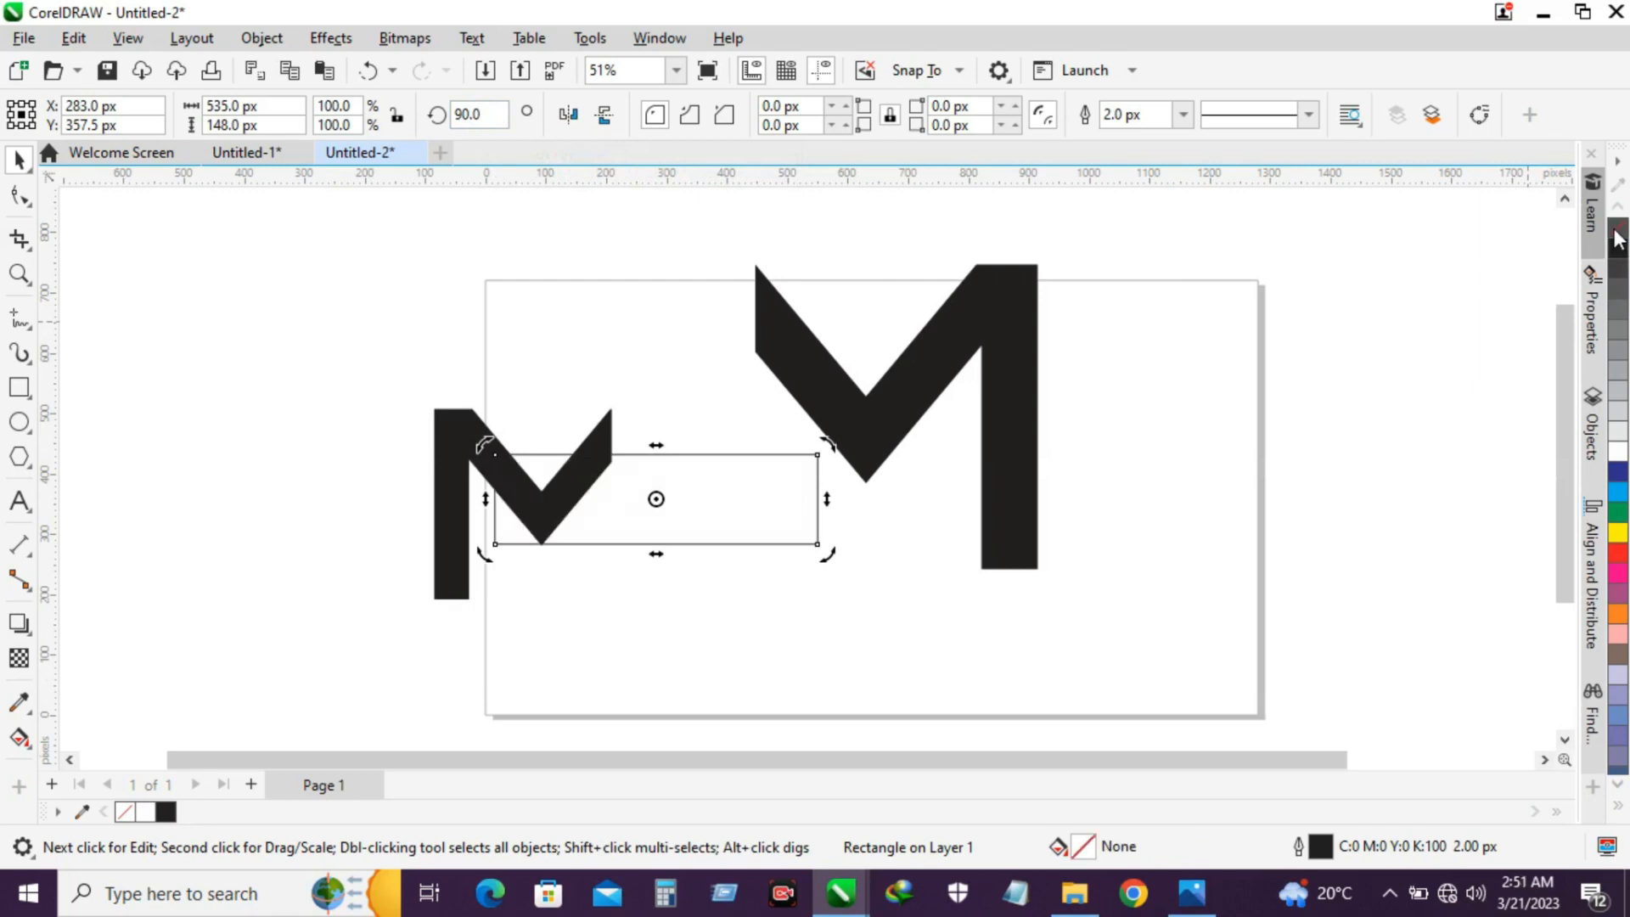
pyautogui.click(1618, 450)
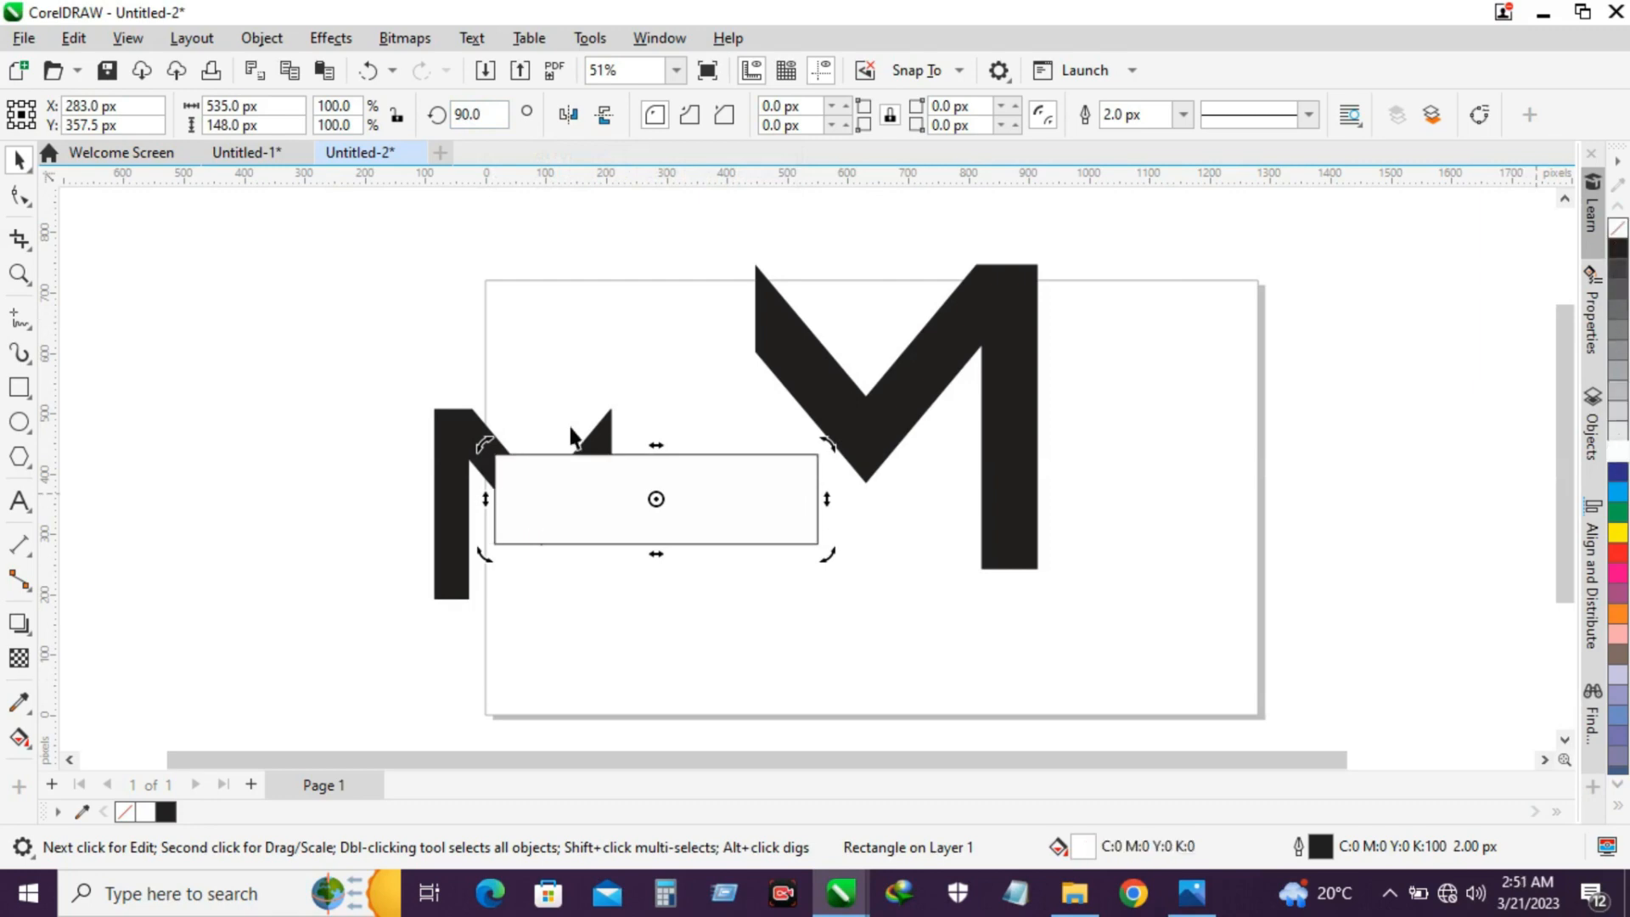
# Step: Position the rectangle over the lower end of the small M's left stem, with its upper edge level with the V's tip
pyautogui.click(708, 507)
pyautogui.moveTo(659, 500); pyautogui.dragTo(538, 579)
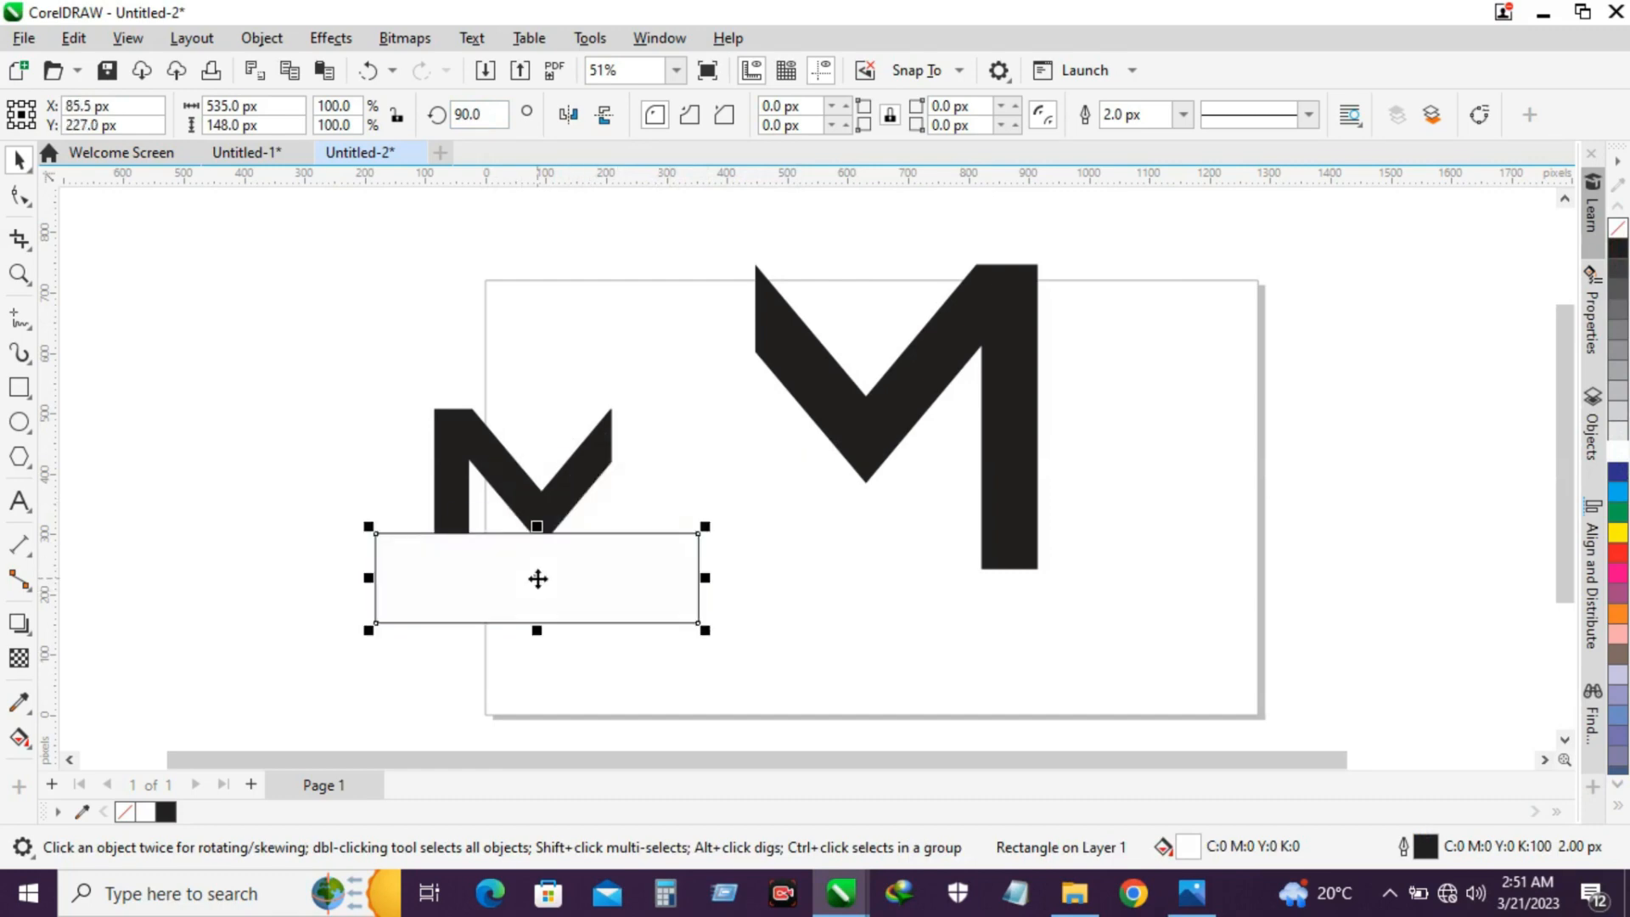
pyautogui.press('Down')
pyautogui.press('Down')
pyautogui.press('Down')
pyautogui.press('Down')
pyautogui.press('Down')
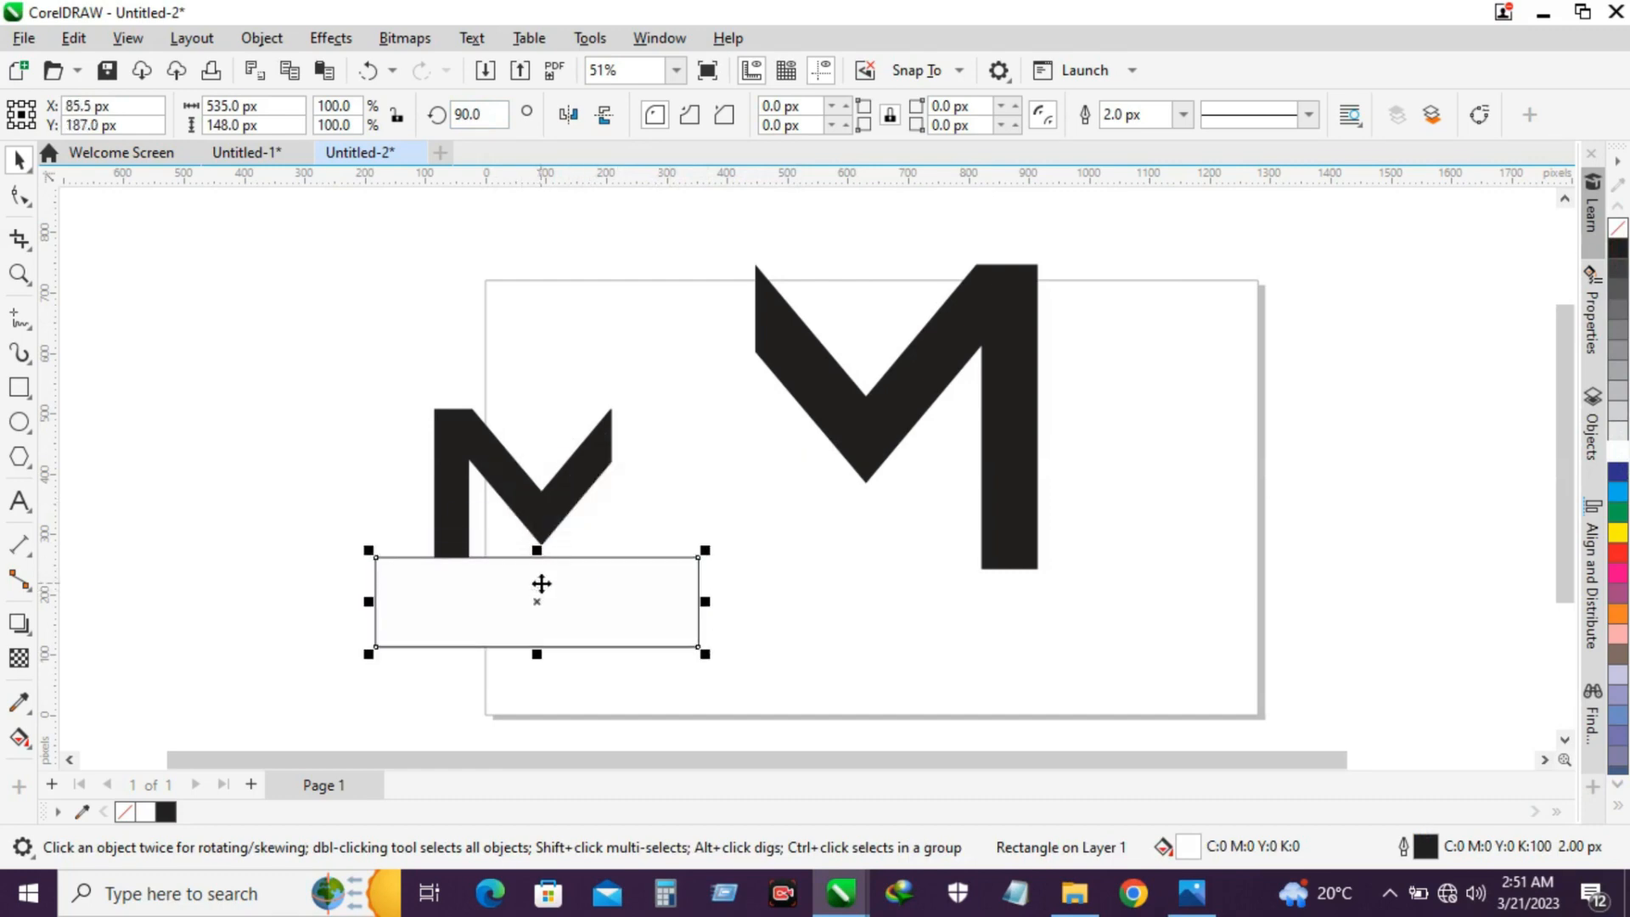
pyautogui.press('Right')
pyautogui.press('Right')
pyautogui.press('Right')
pyautogui.press('Right')
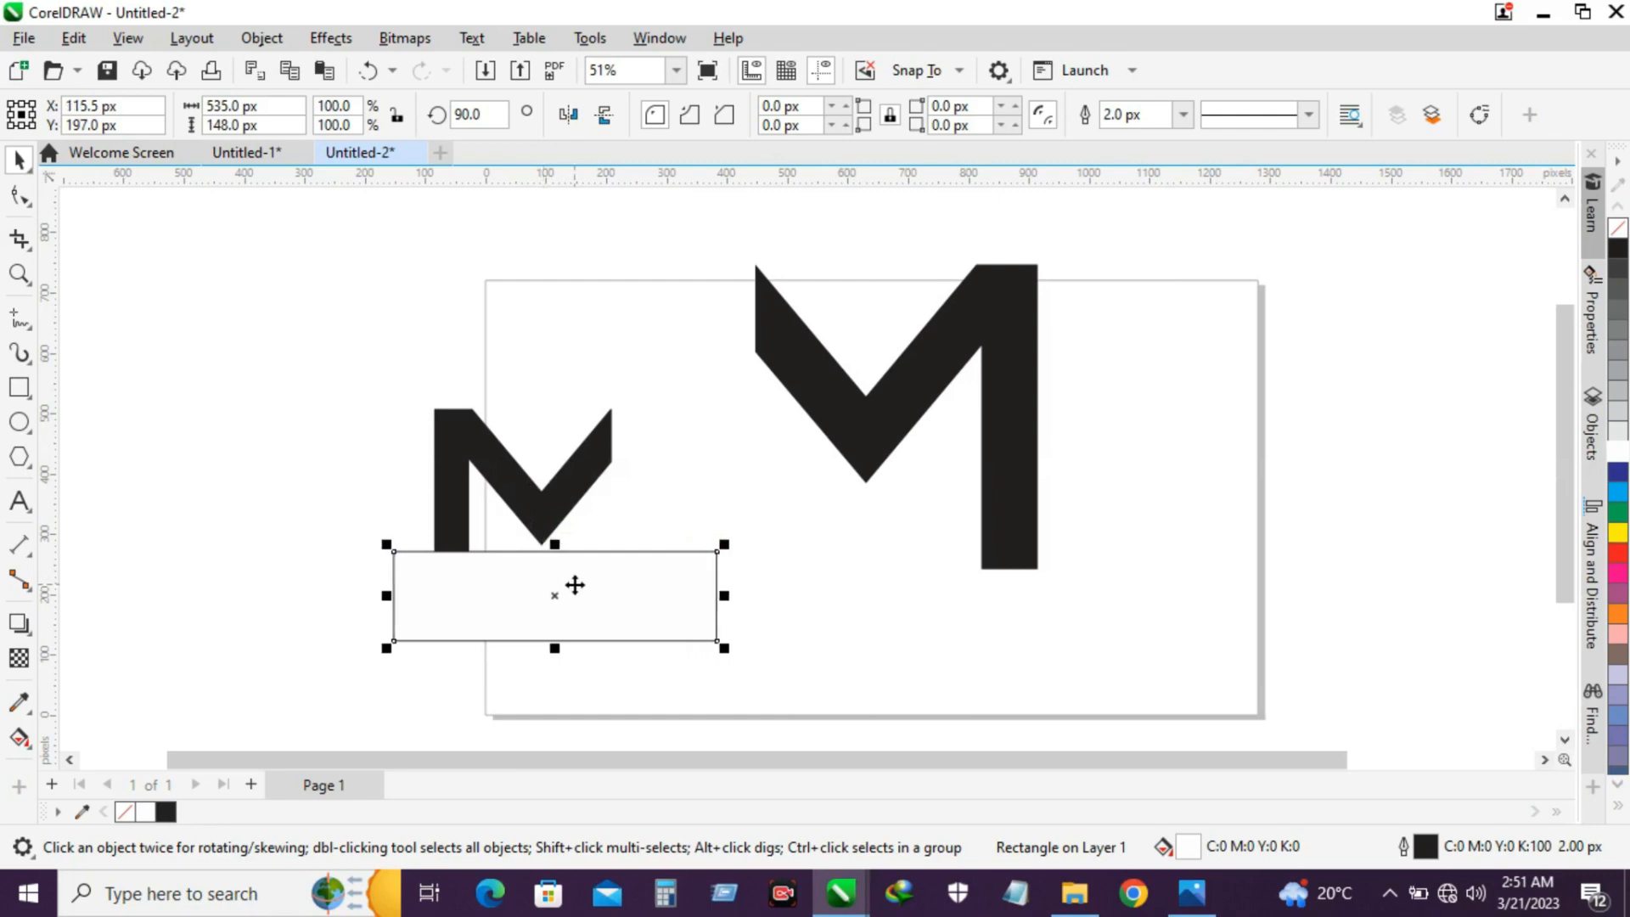
pyautogui.press('Up')
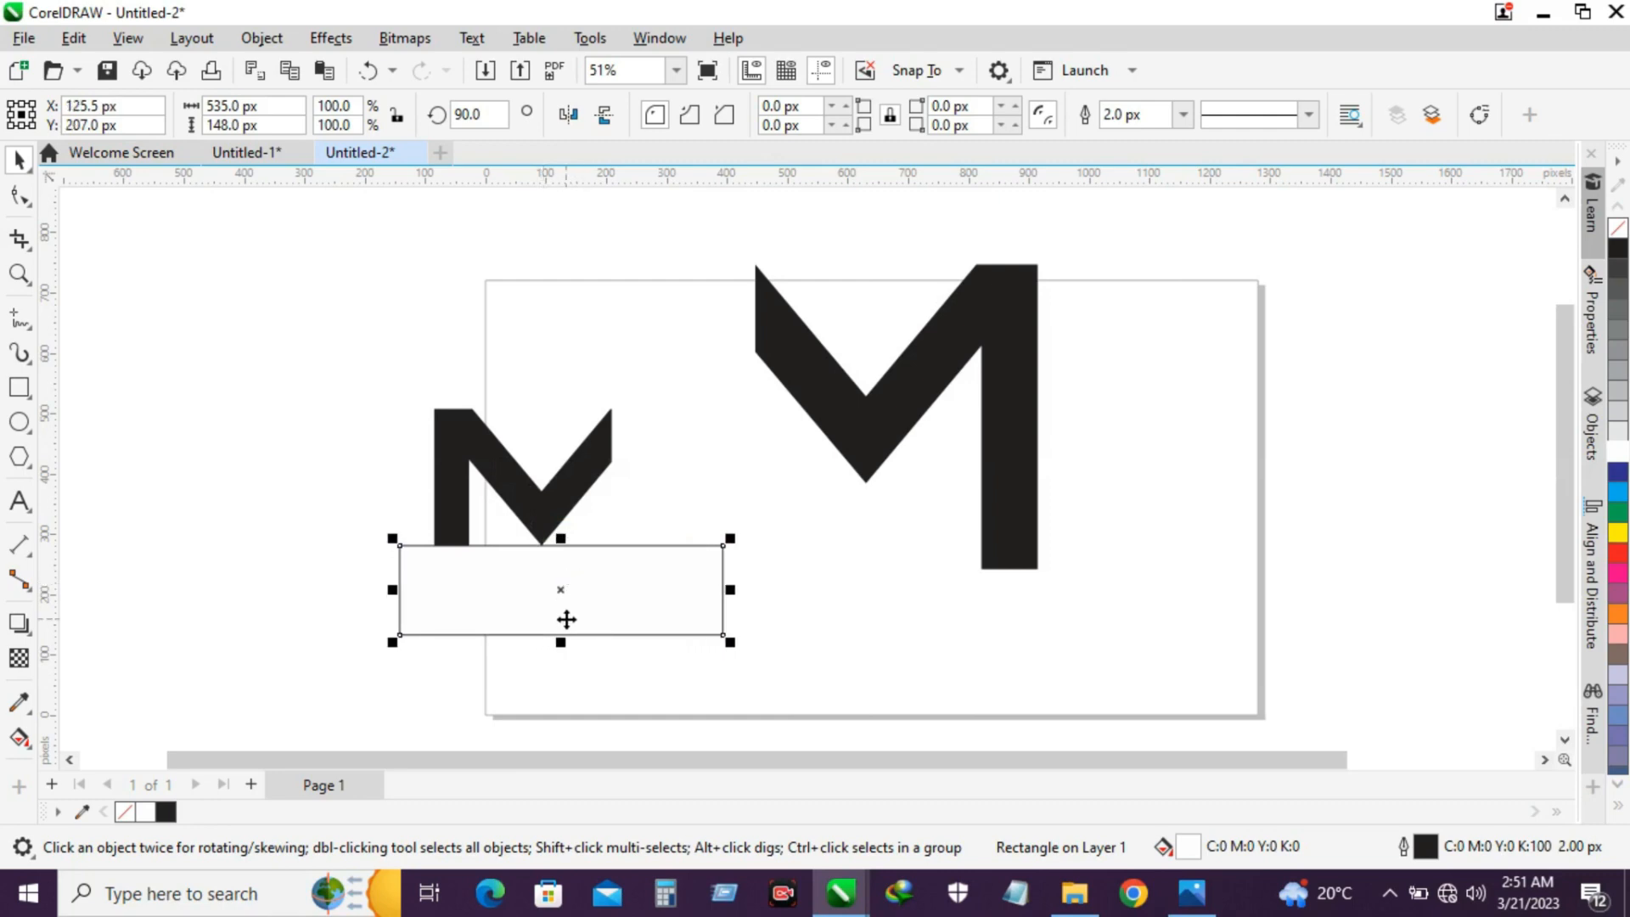
# Step: Trim the lower end of the small M's left stem with the rectangle and move the rectangle off the page
pyautogui.keyDown('shift'); pyautogui.click(550, 516); pyautogui.keyUp('shift')
pyautogui.keyDown('shift'); pyautogui.click(613, 564); pyautogui.keyUp('shift')
pyautogui.click(564, 597)
pyautogui.moveTo(564, 597); pyautogui.dragTo(289, 629)
# Step: Nest the small M beneath the large M's V and add a vertical guideline at X 456 px along its left edge
pyautogui.click(547, 519)
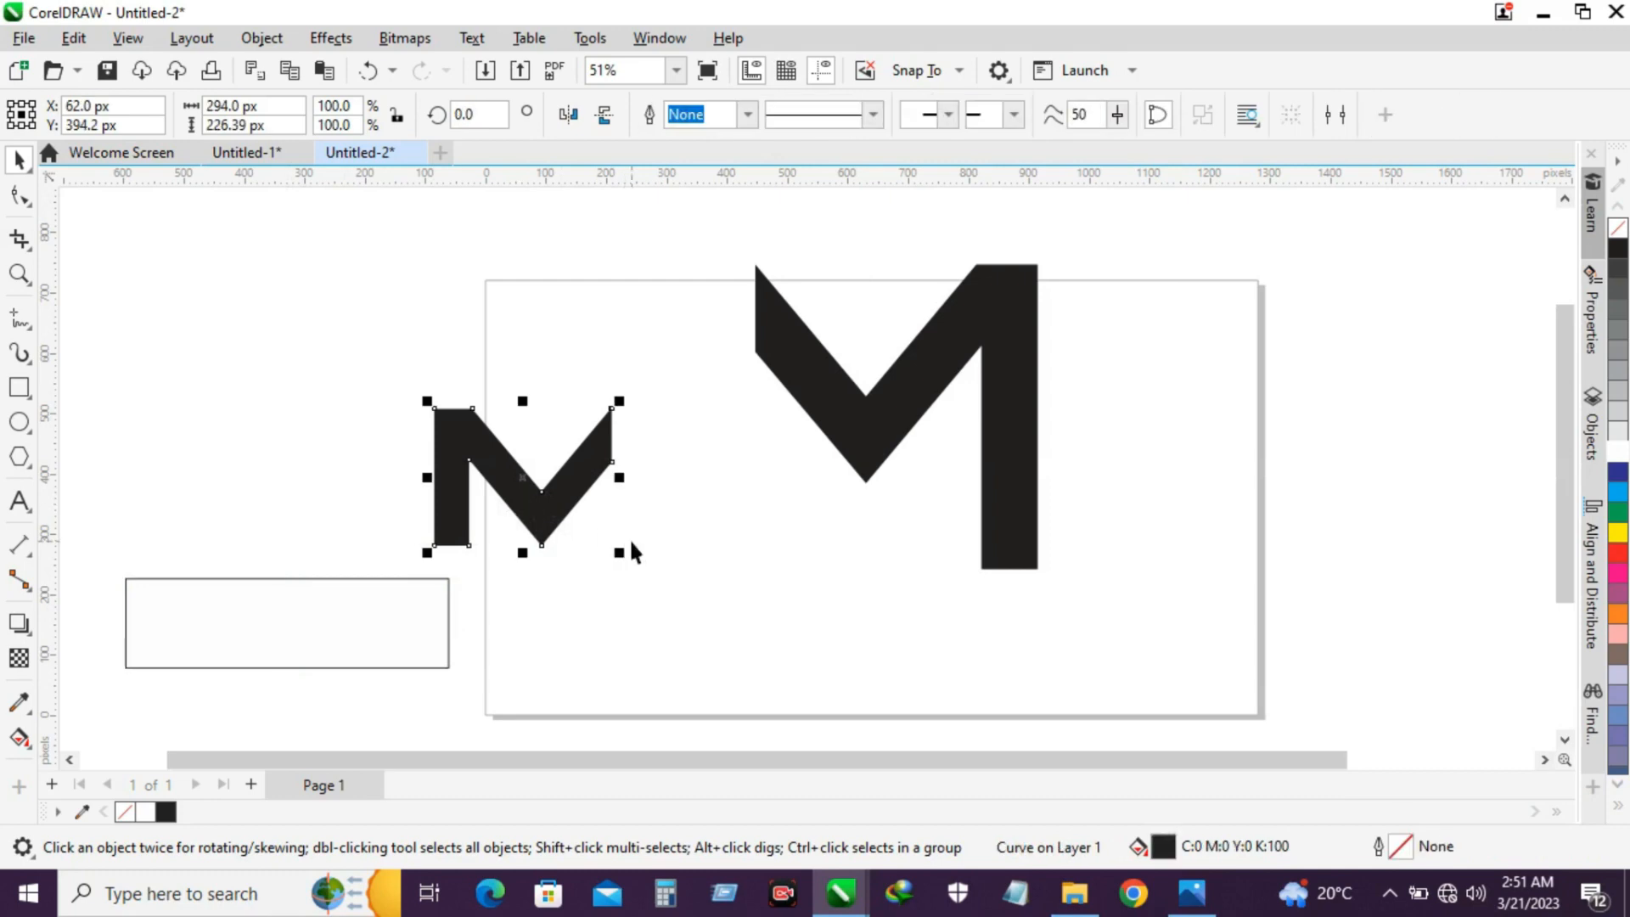
pyautogui.moveTo(514, 474); pyautogui.dragTo(848, 492)
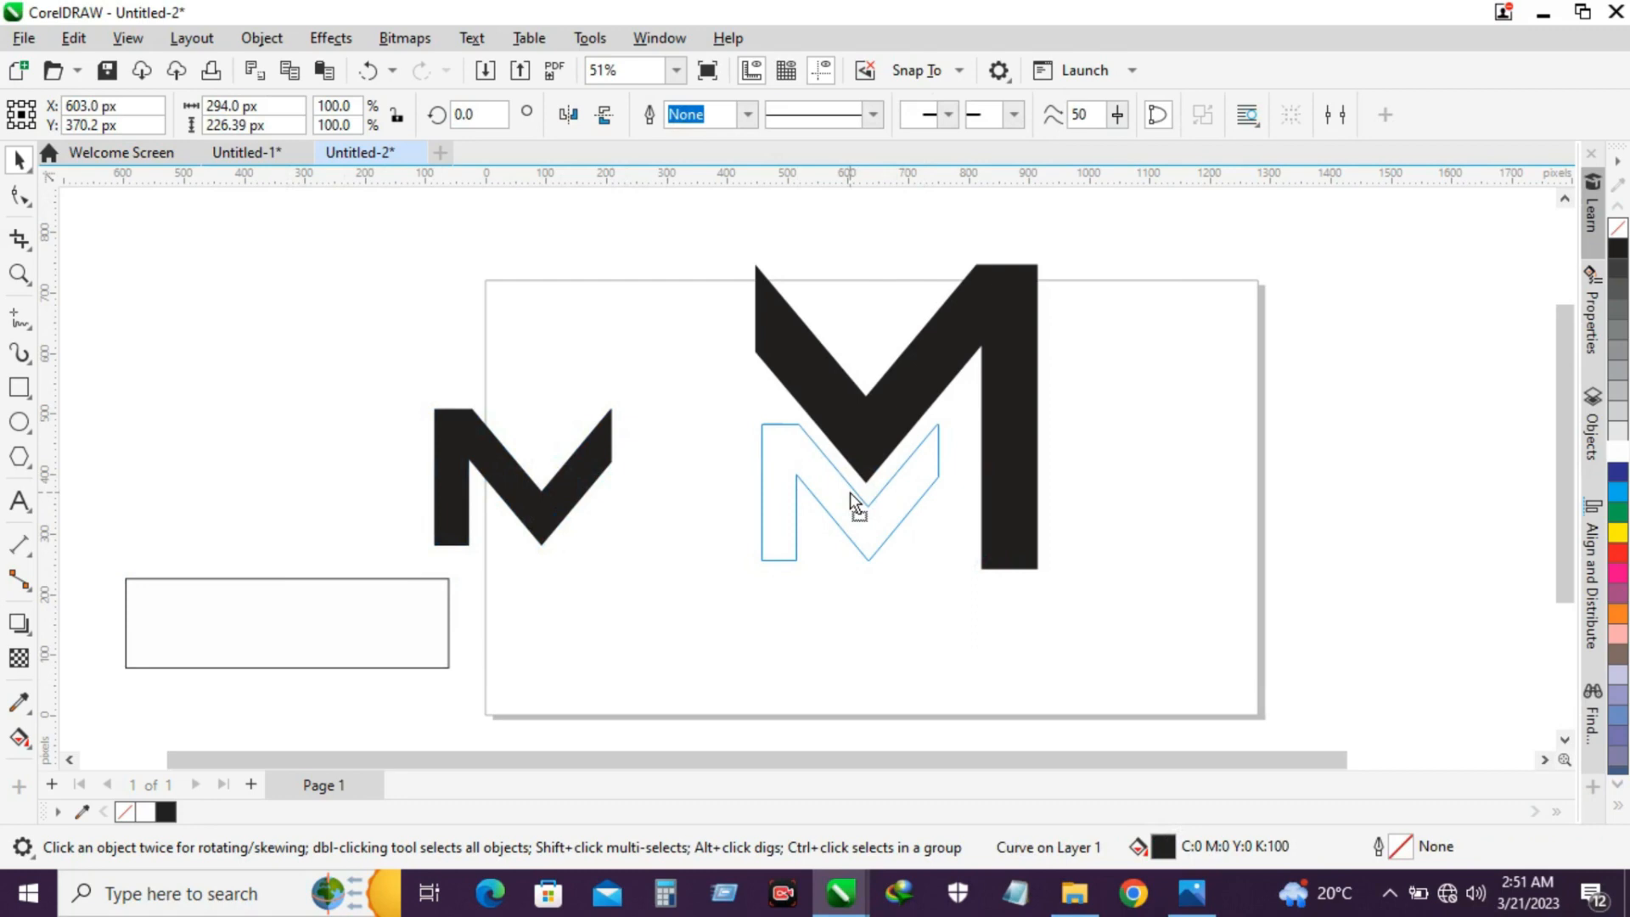
pyautogui.moveTo(849, 493); pyautogui.dragTo(848, 493)
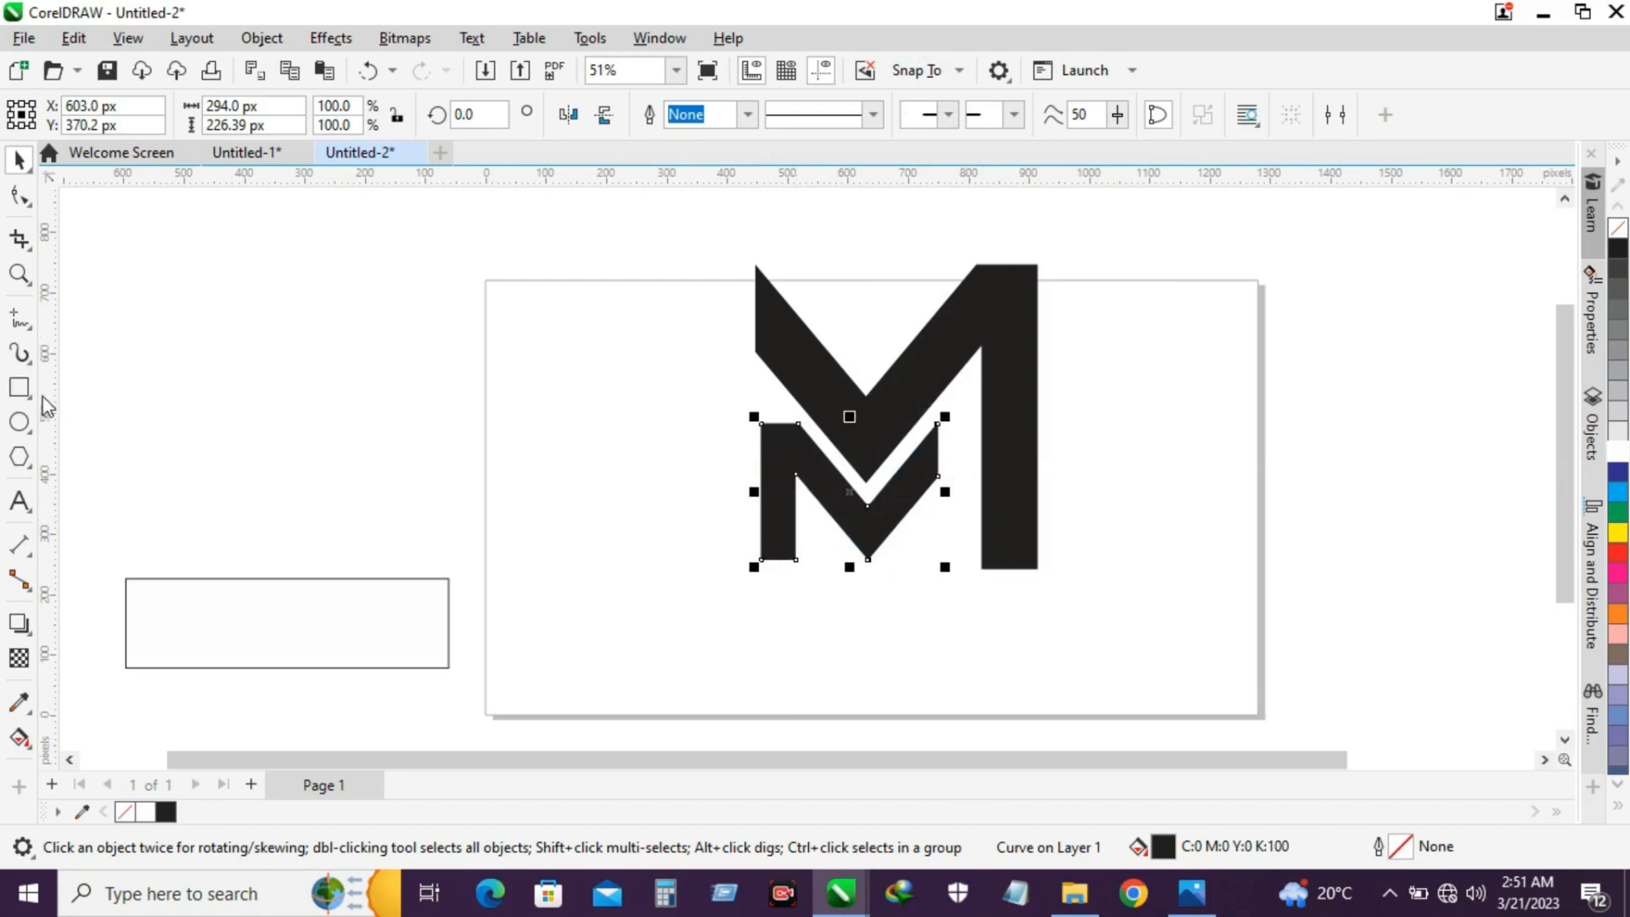
pyautogui.moveTo(690, 476); pyautogui.dragTo(763, 456)
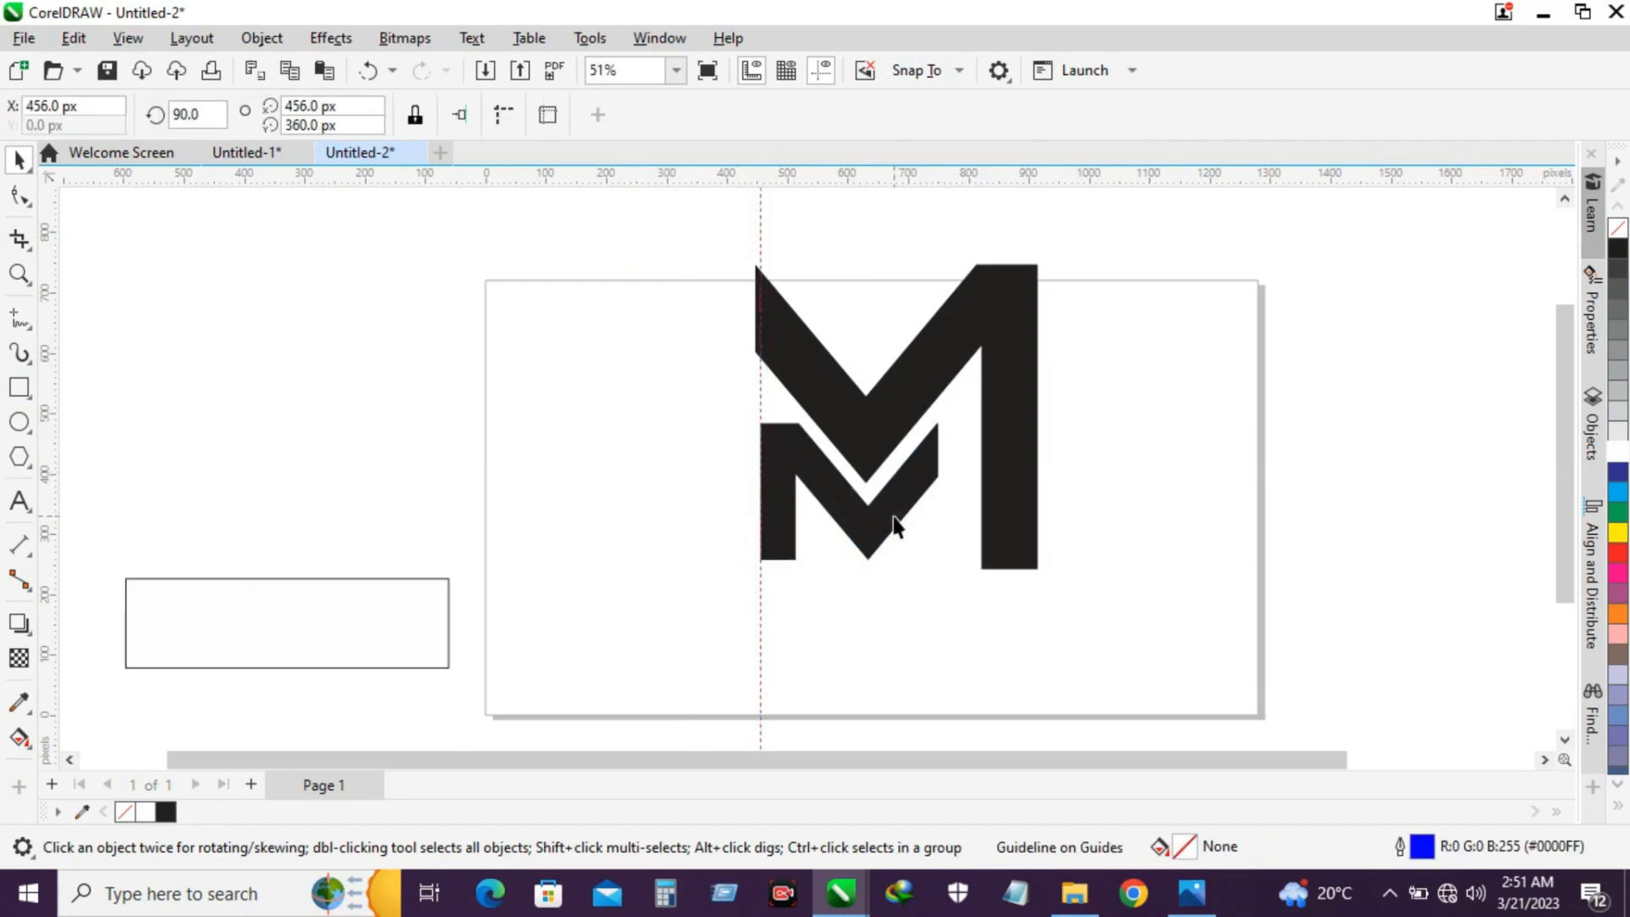
# Step: Set the rectangle's rotation to 0 degrees and place its right edge on the vertical guideline, over the large M's protruding left edge
pyautogui.click(380, 609)
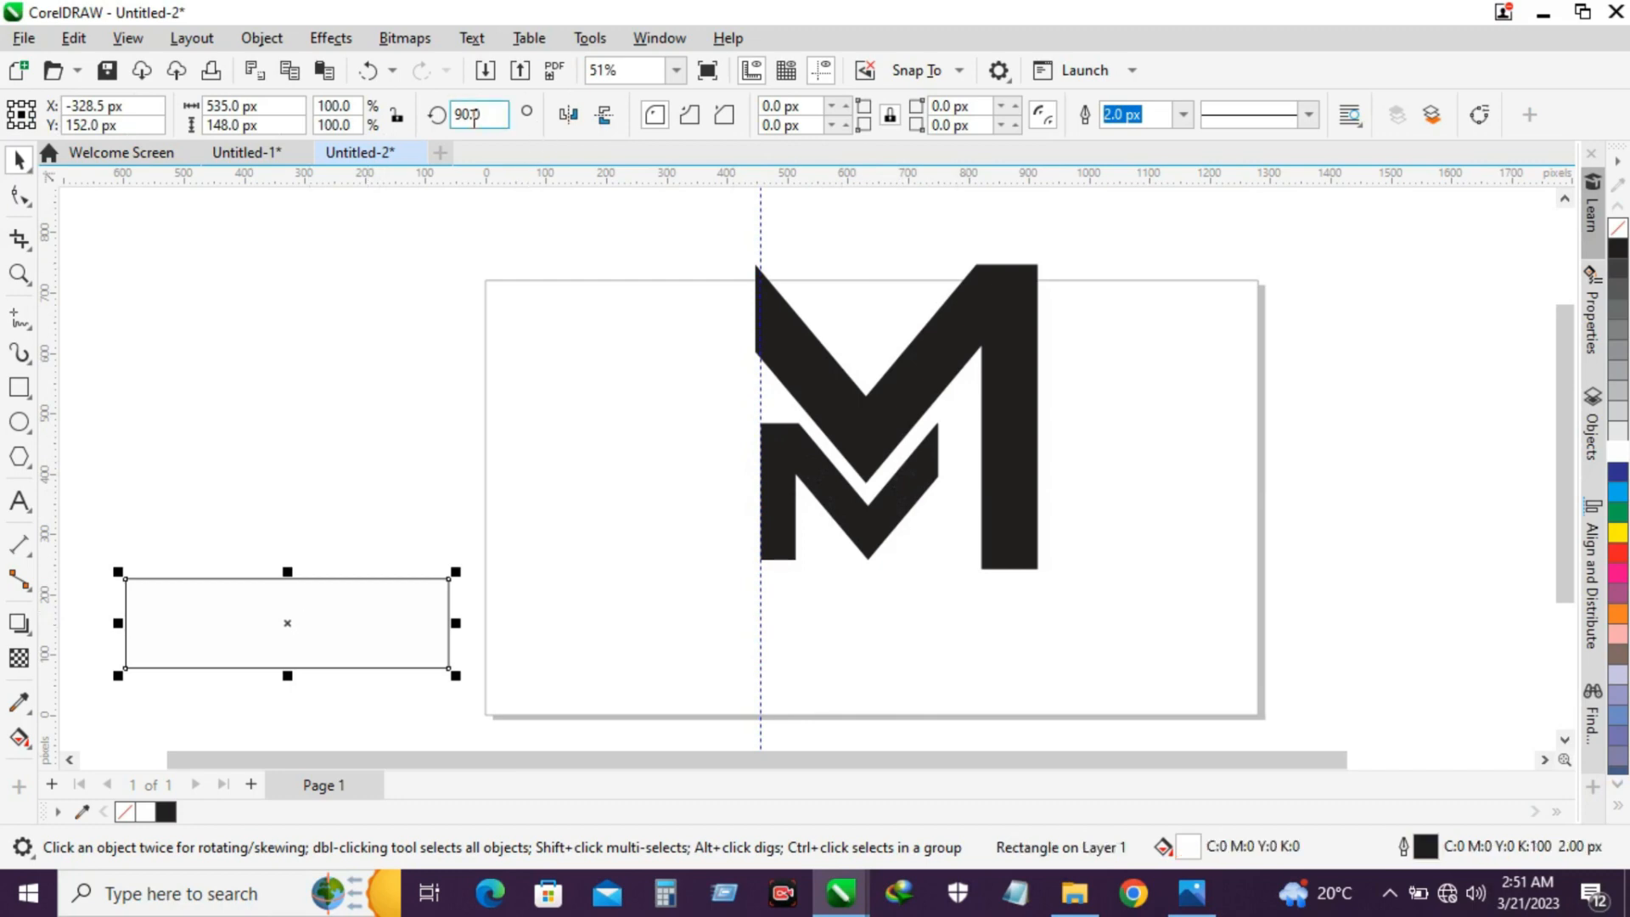
pyautogui.press('Return')
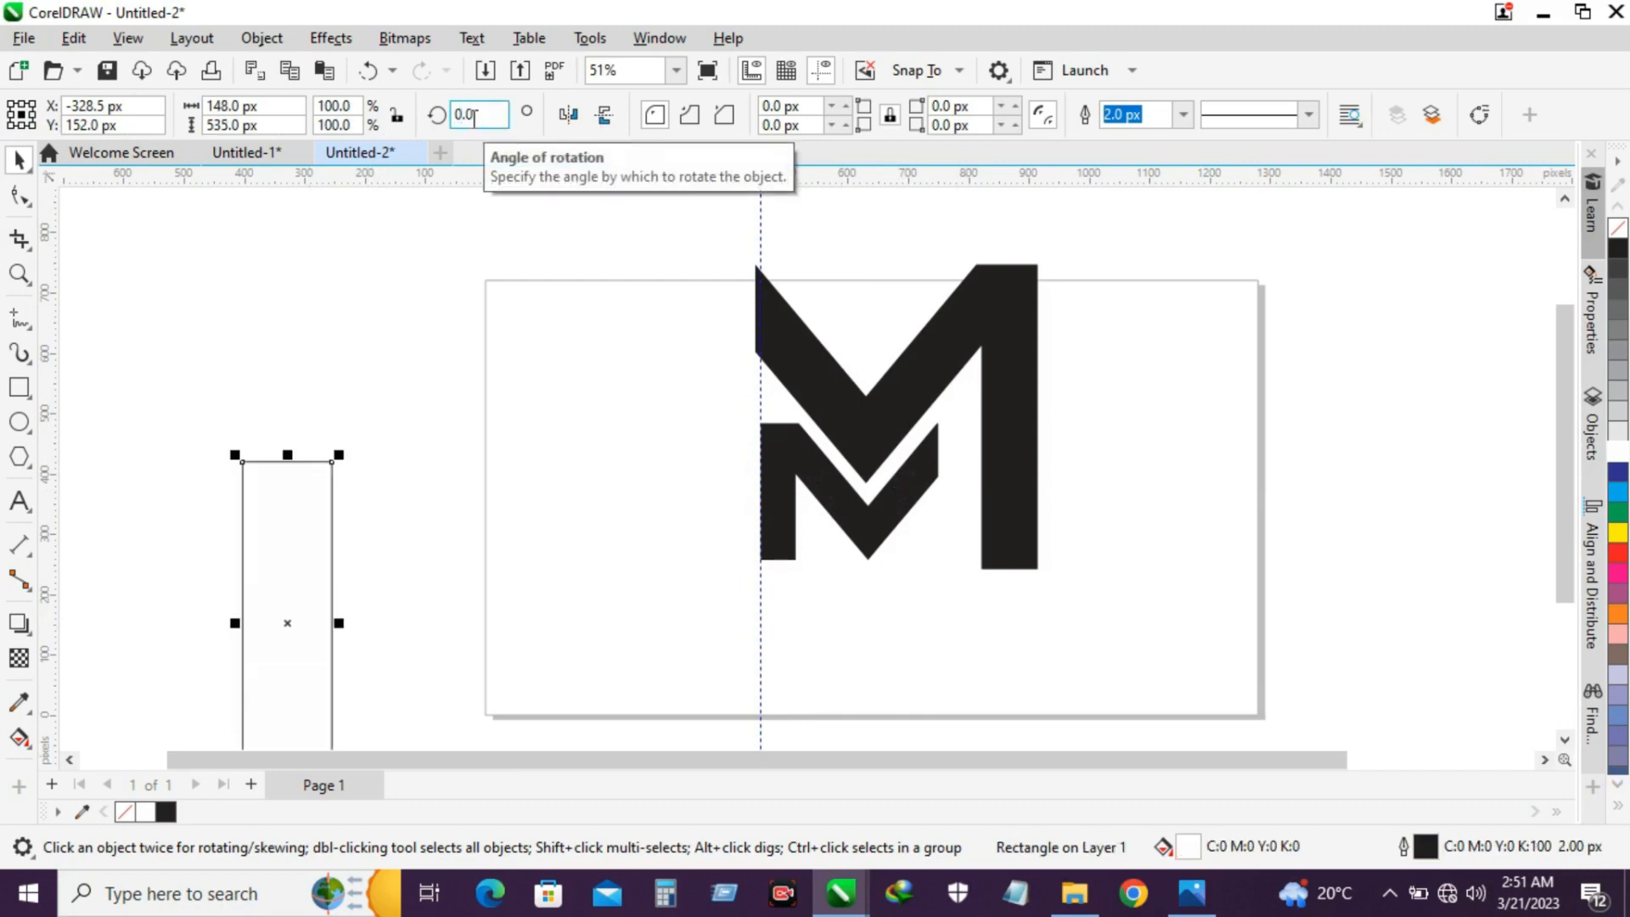
pyautogui.moveTo(287, 623); pyautogui.dragTo(715, 419)
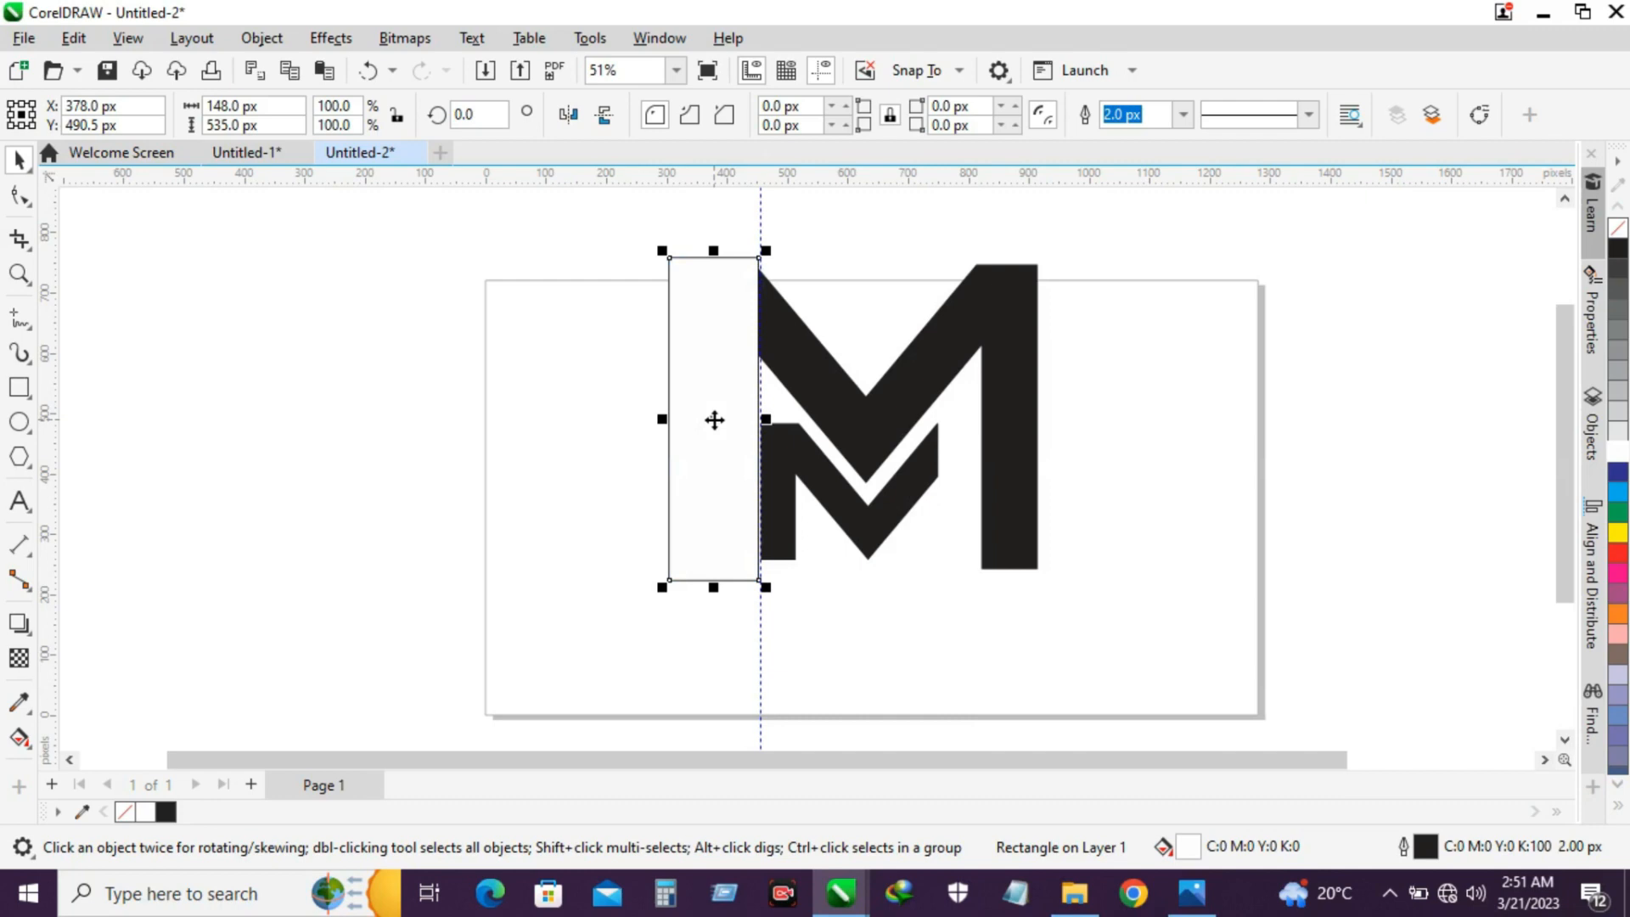
# Step: Trim the large M's left edge with the rectangle and move the rectangle away from the letters
pyautogui.keyDown('shift'); pyautogui.click(830, 382); pyautogui.keyUp('shift')
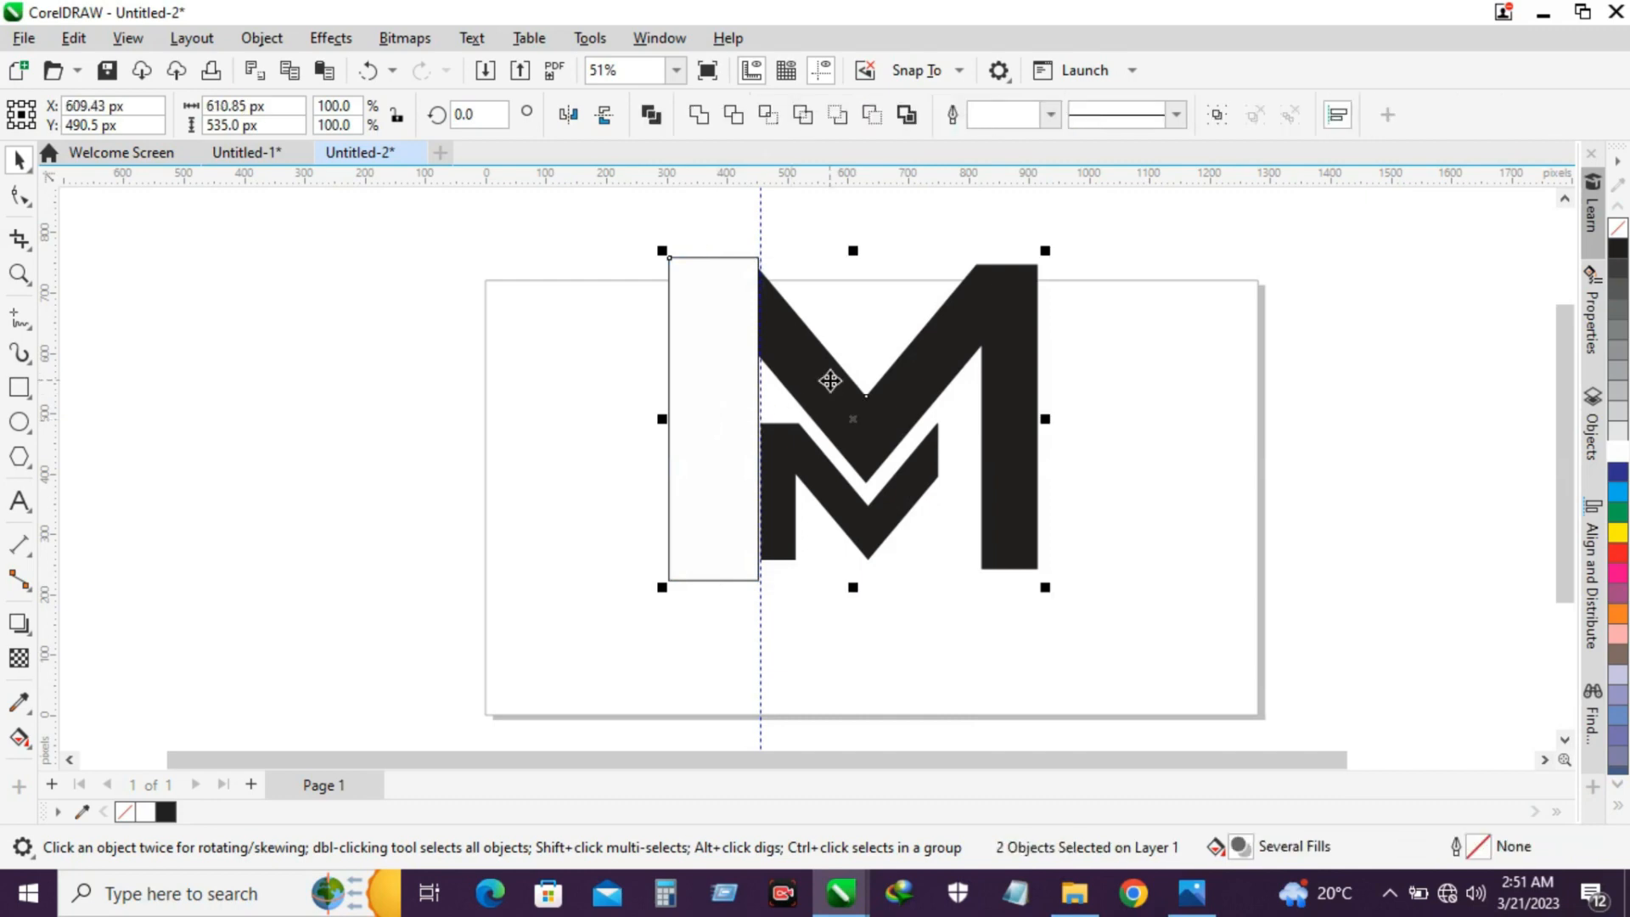
pyautogui.click(733, 113)
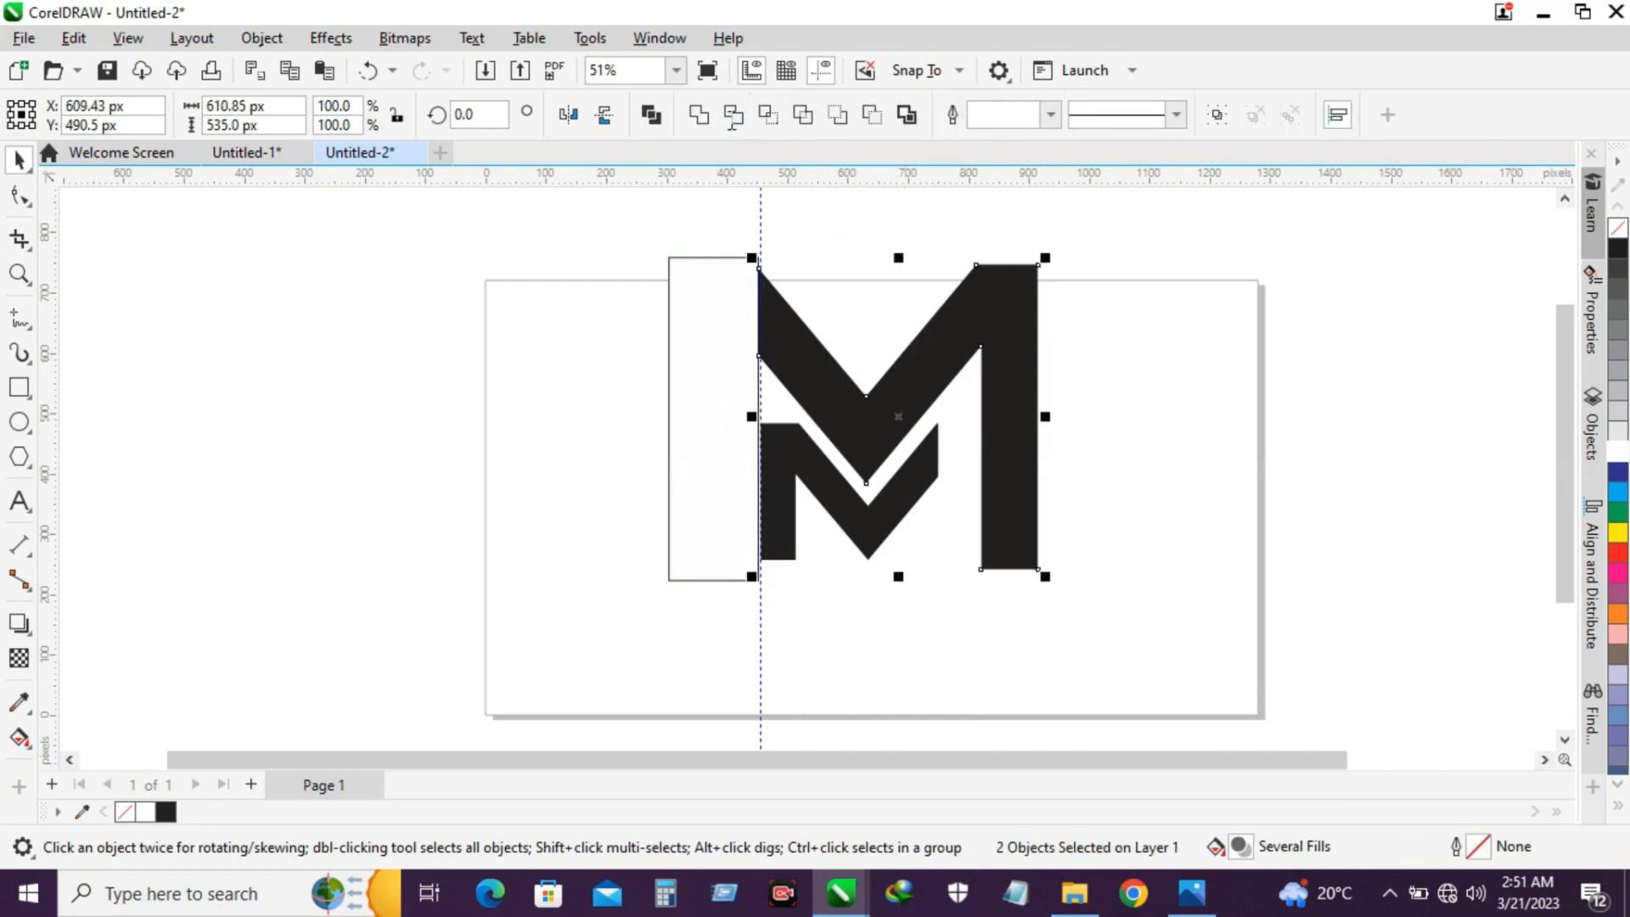
pyautogui.click(707, 494)
pyautogui.moveTo(713, 434); pyautogui.dragTo(501, 532)
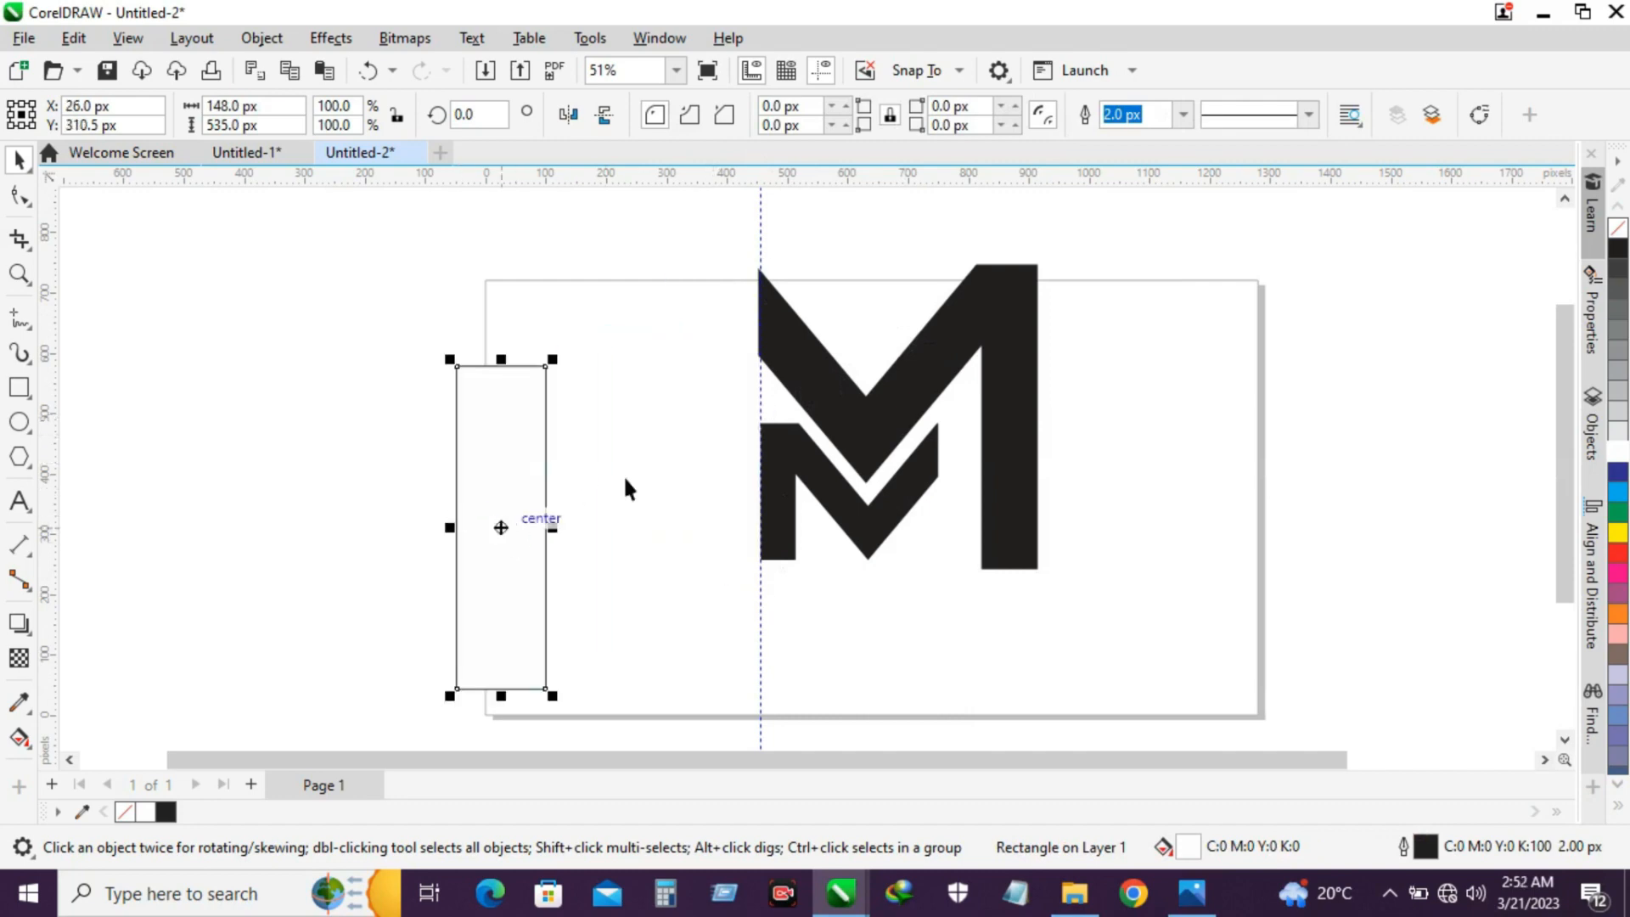
# Step: Rotate the rectangle to 90 degrees and place it over the foot of the large M's stem, upper edge level with the small M's base
pyautogui.click(874, 454)
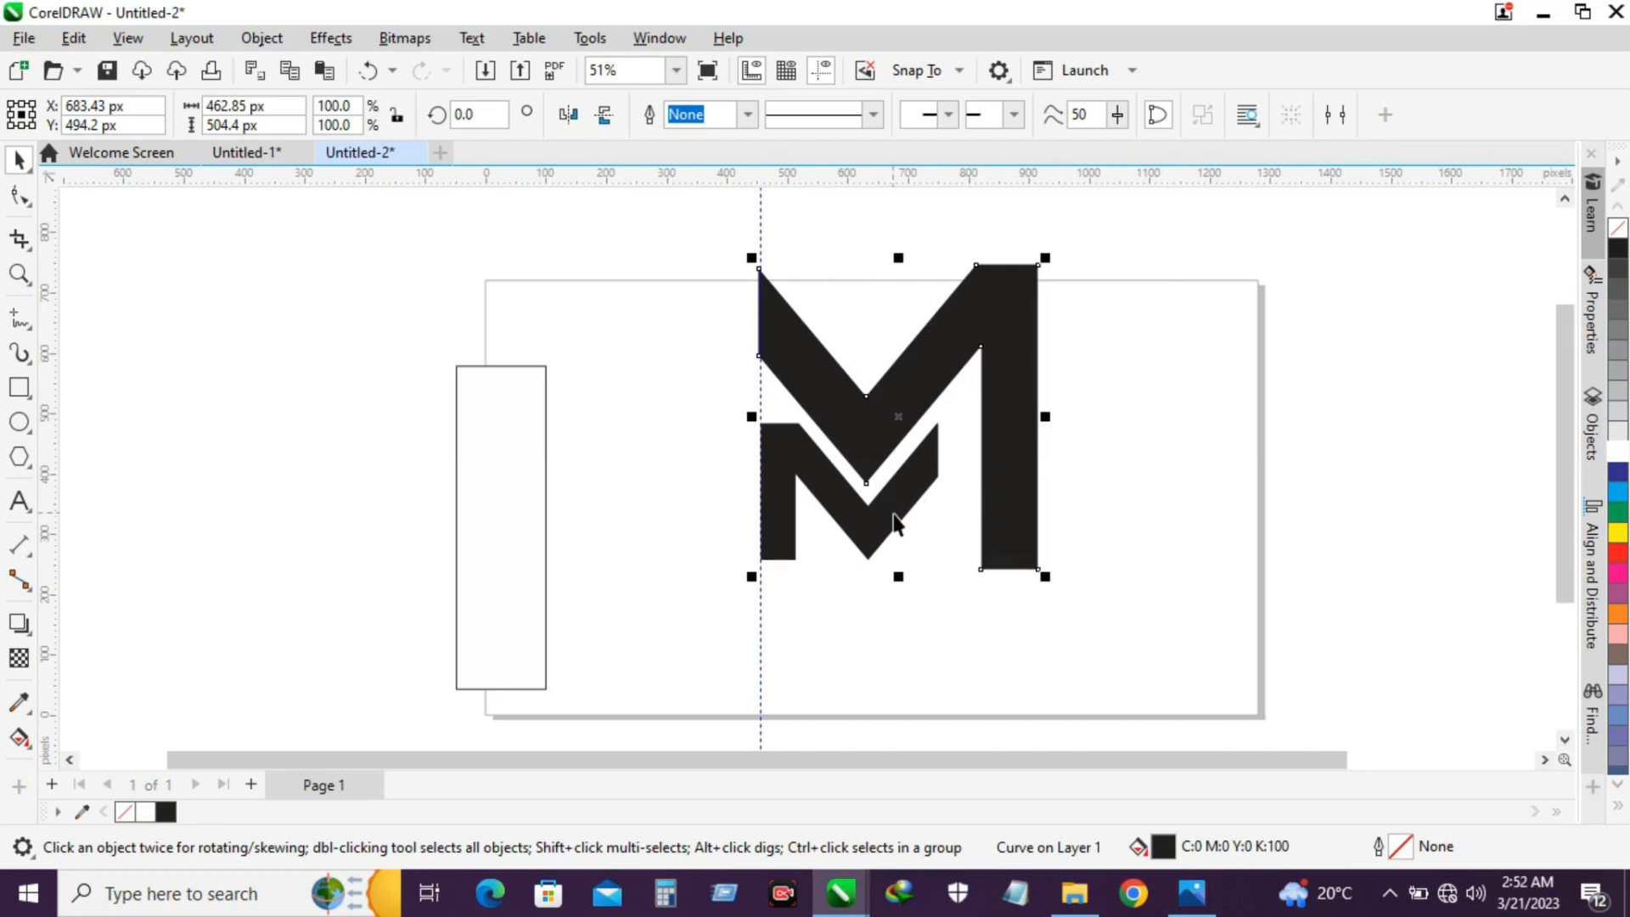
pyautogui.click(499, 526)
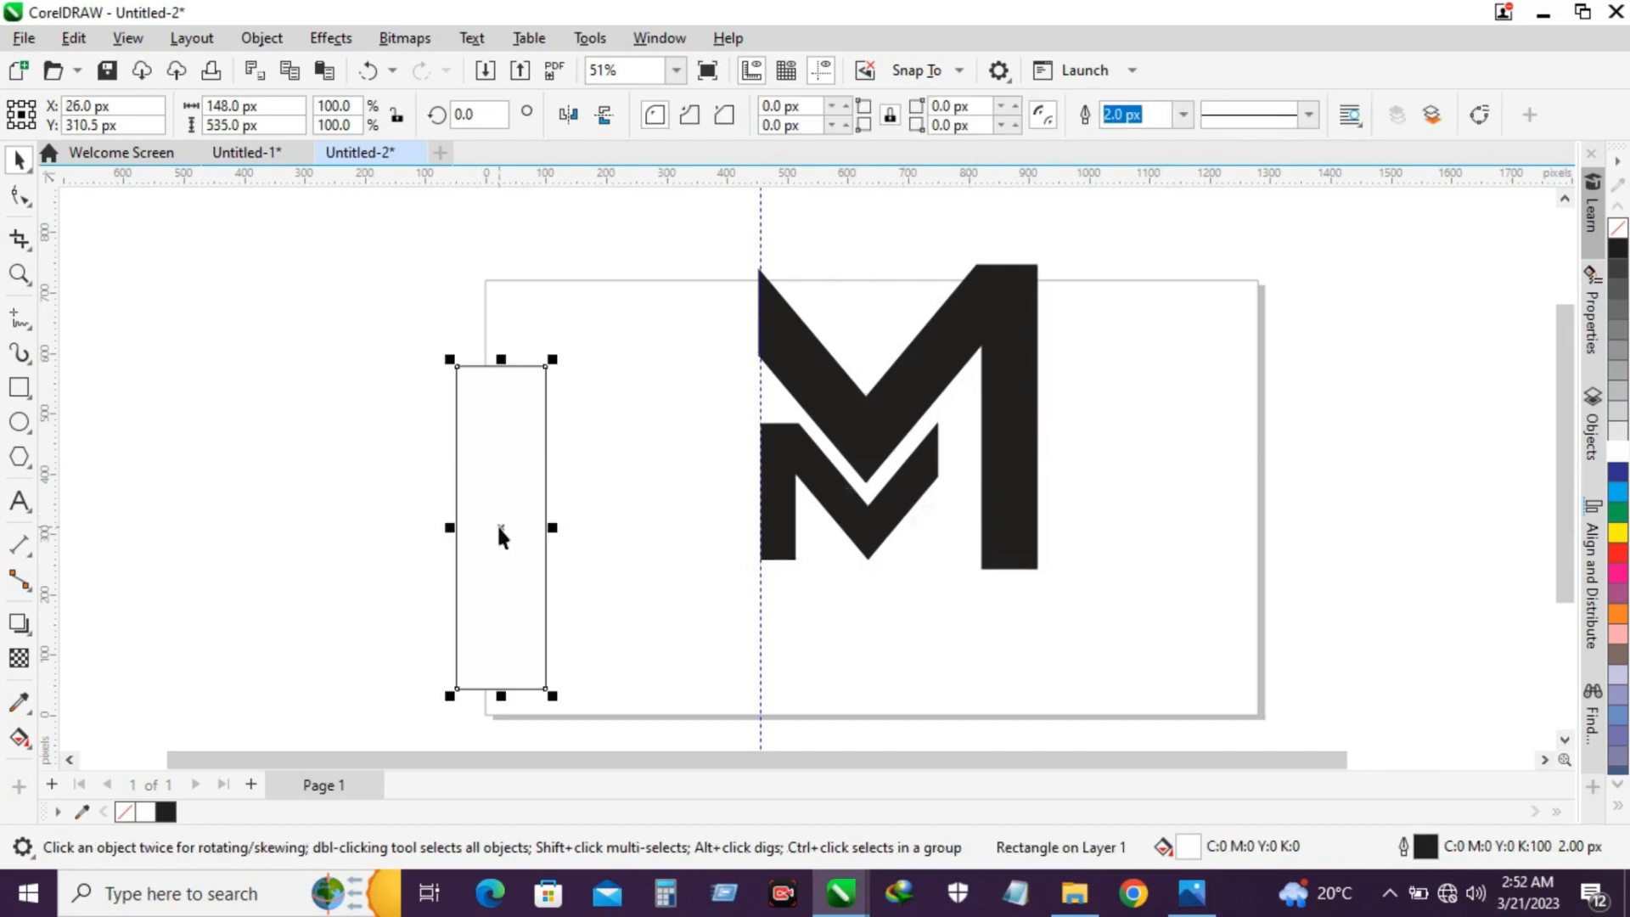
pyautogui.click(499, 527)
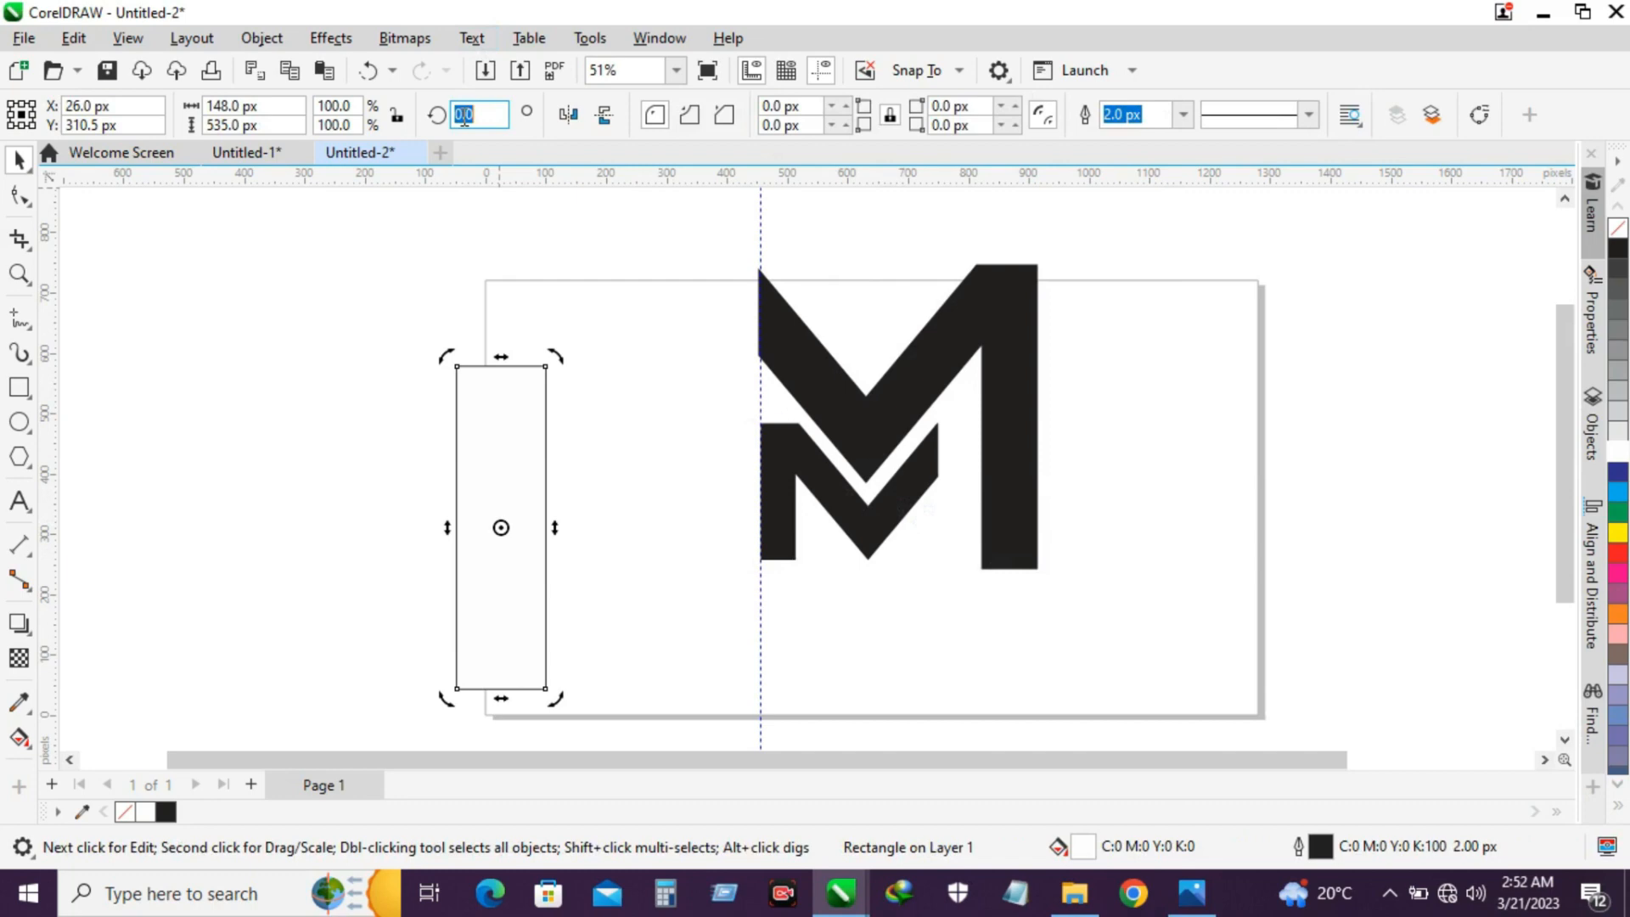
pyautogui.write('90')
pyautogui.press('Return')
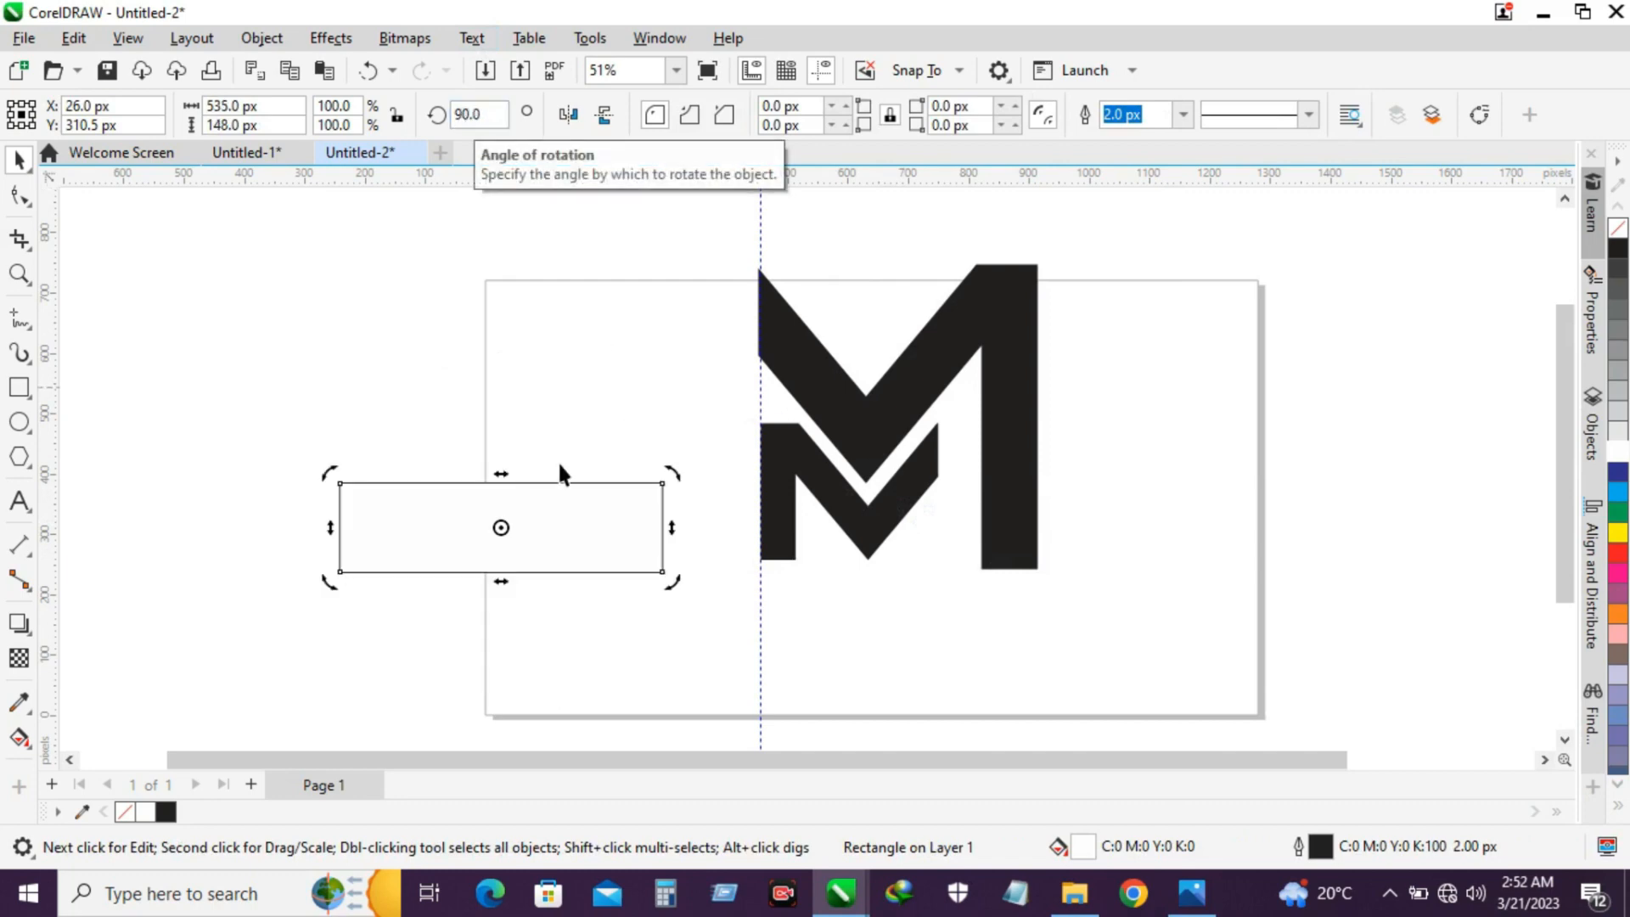
pyautogui.click(571, 557)
pyautogui.moveTo(497, 527); pyautogui.dragTo(892, 604)
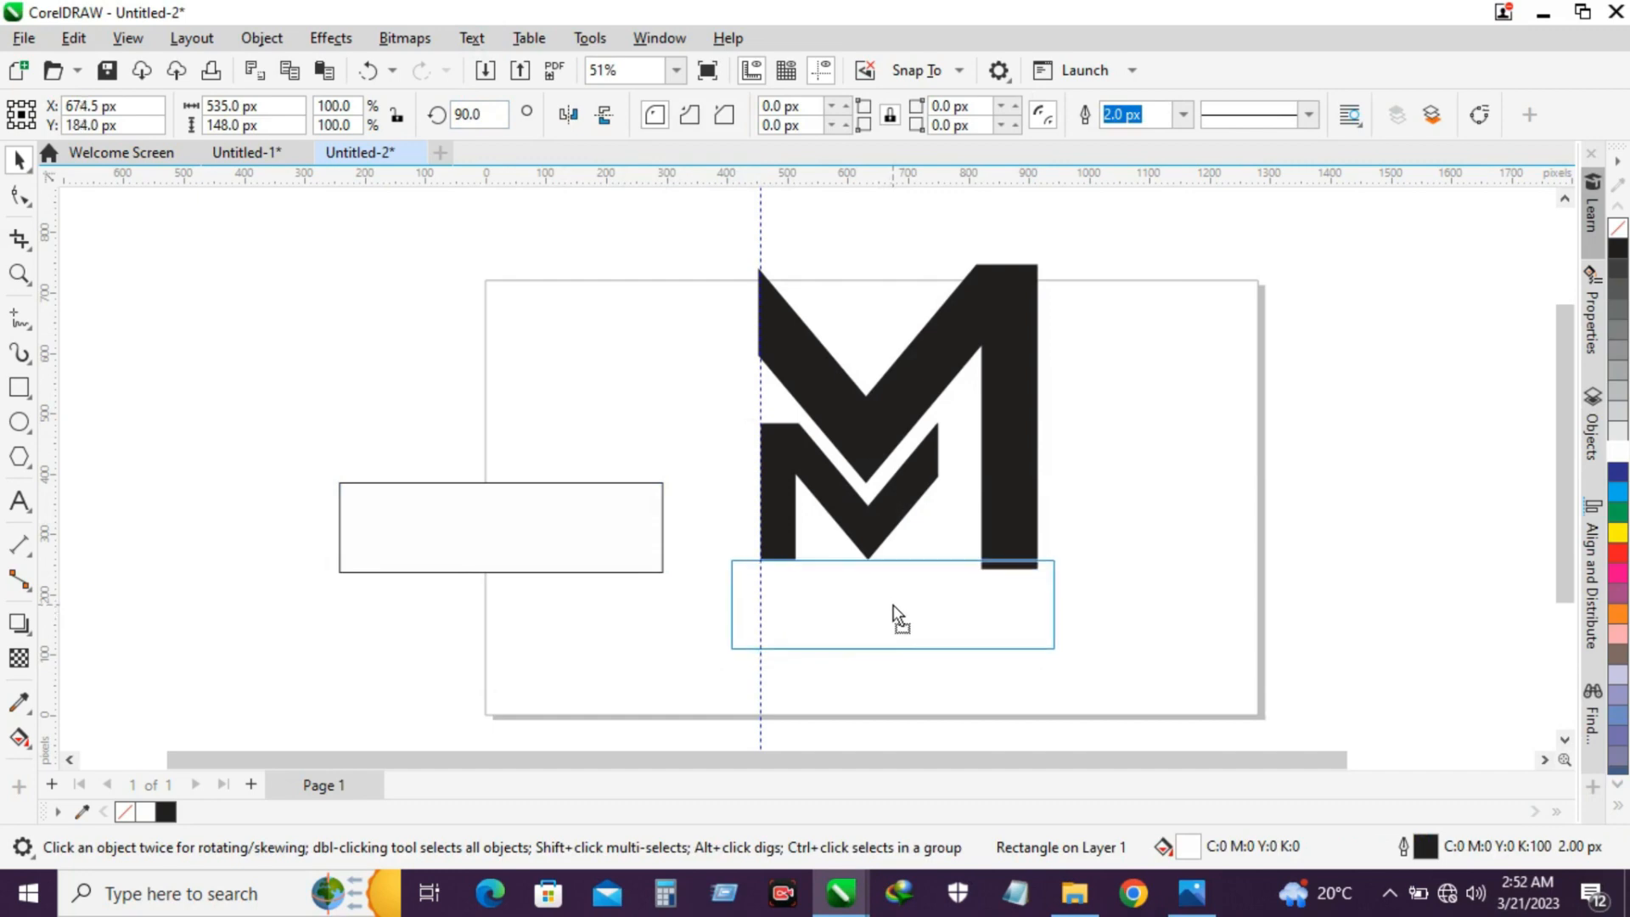
pyautogui.moveTo(892, 604); pyautogui.dragTo(892, 604)
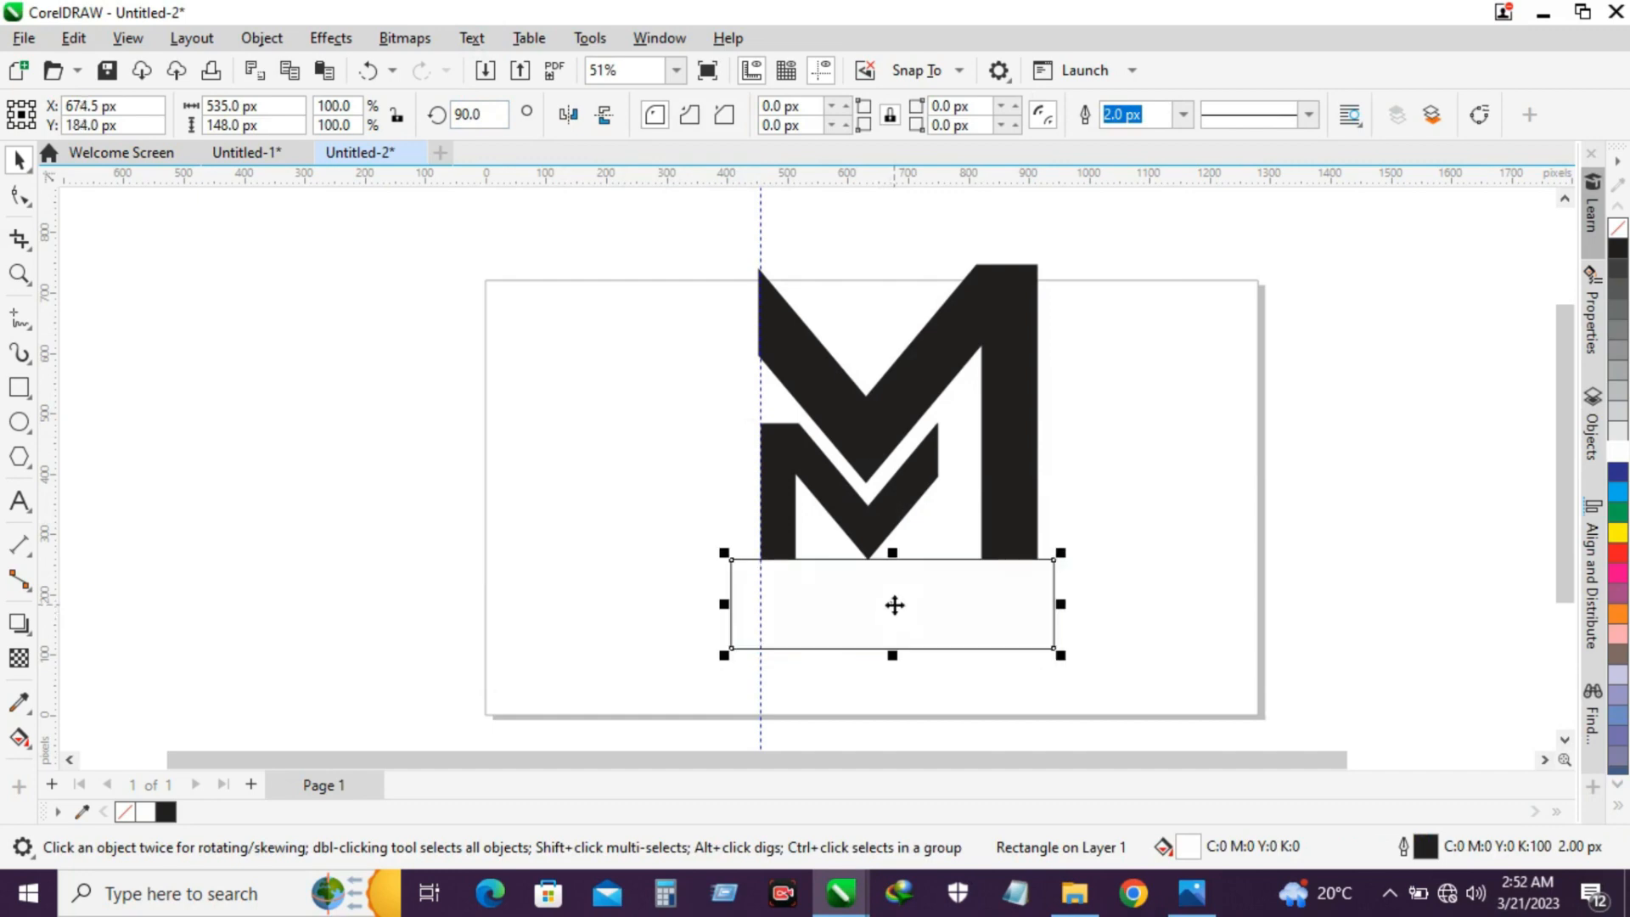
# Step: Trim the foot of the large M's right stem with the rectangle and move the rectangle clear of the letters
pyautogui.keyDown('shift'); pyautogui.click(1016, 495); pyautogui.keyUp('shift')
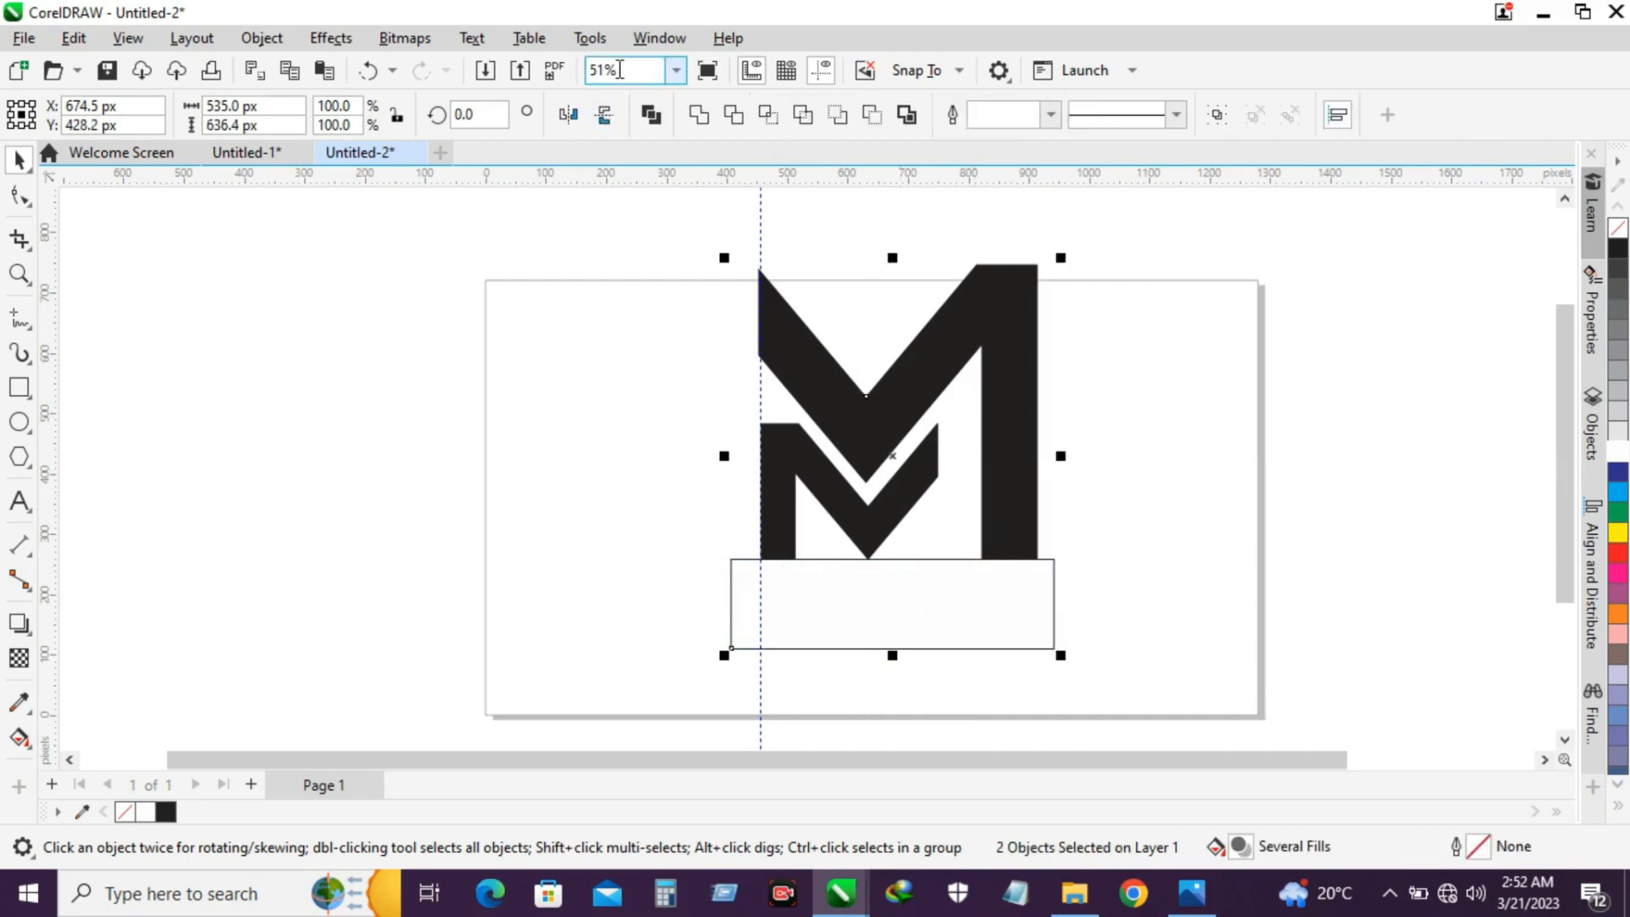
pyautogui.click(732, 114)
pyautogui.click(903, 626)
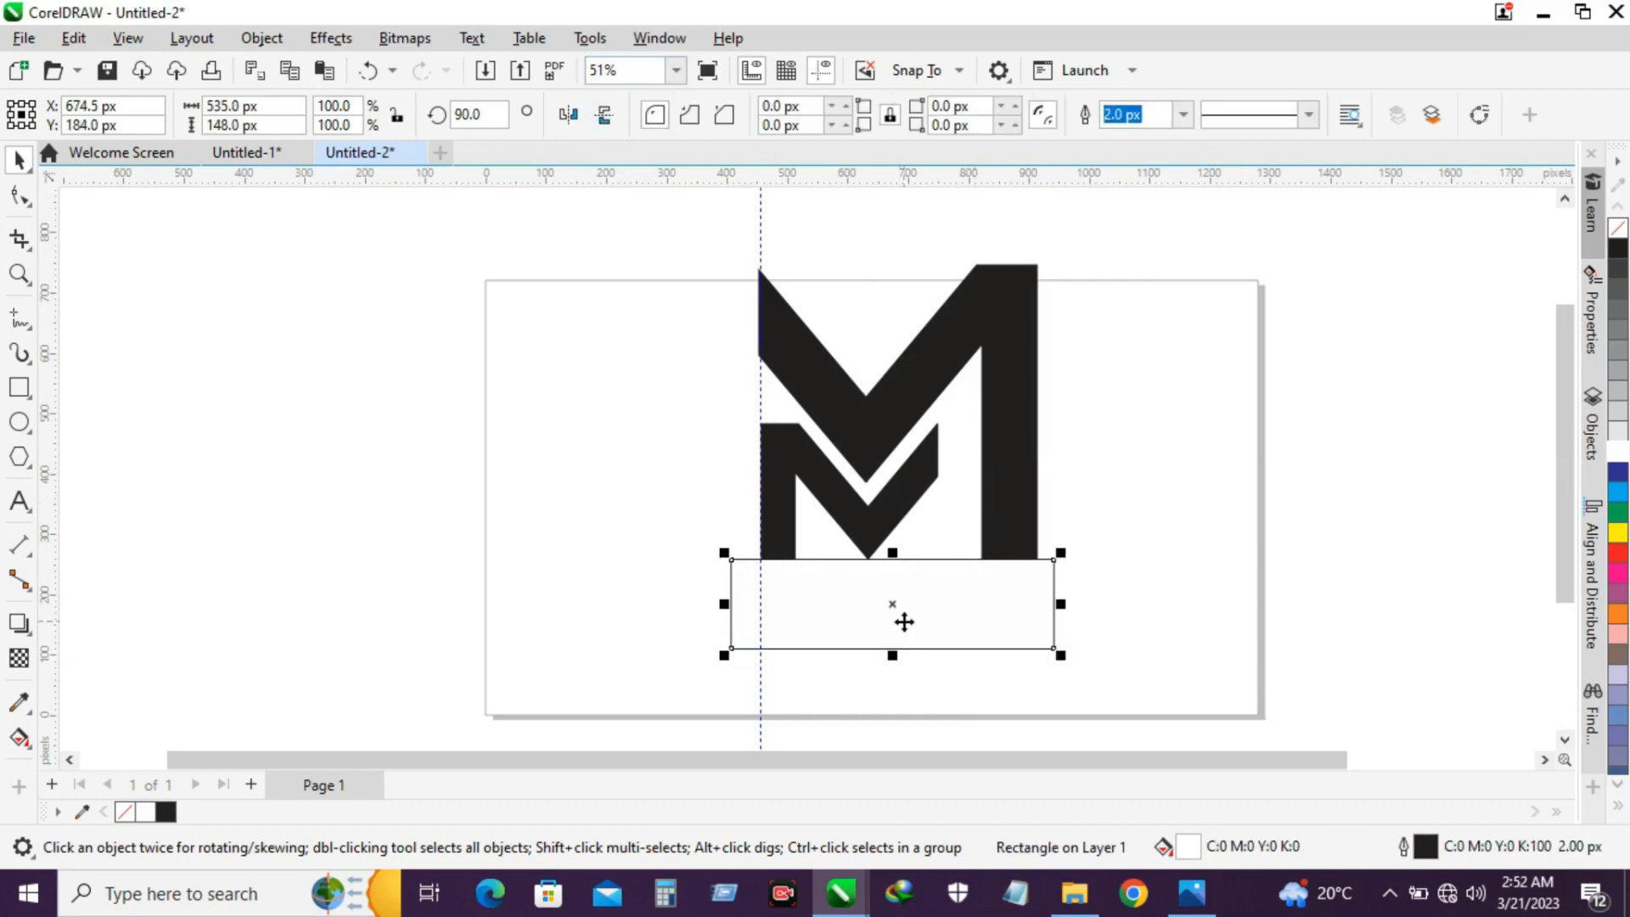
pyautogui.moveTo(880, 600); pyautogui.dragTo(398, 564)
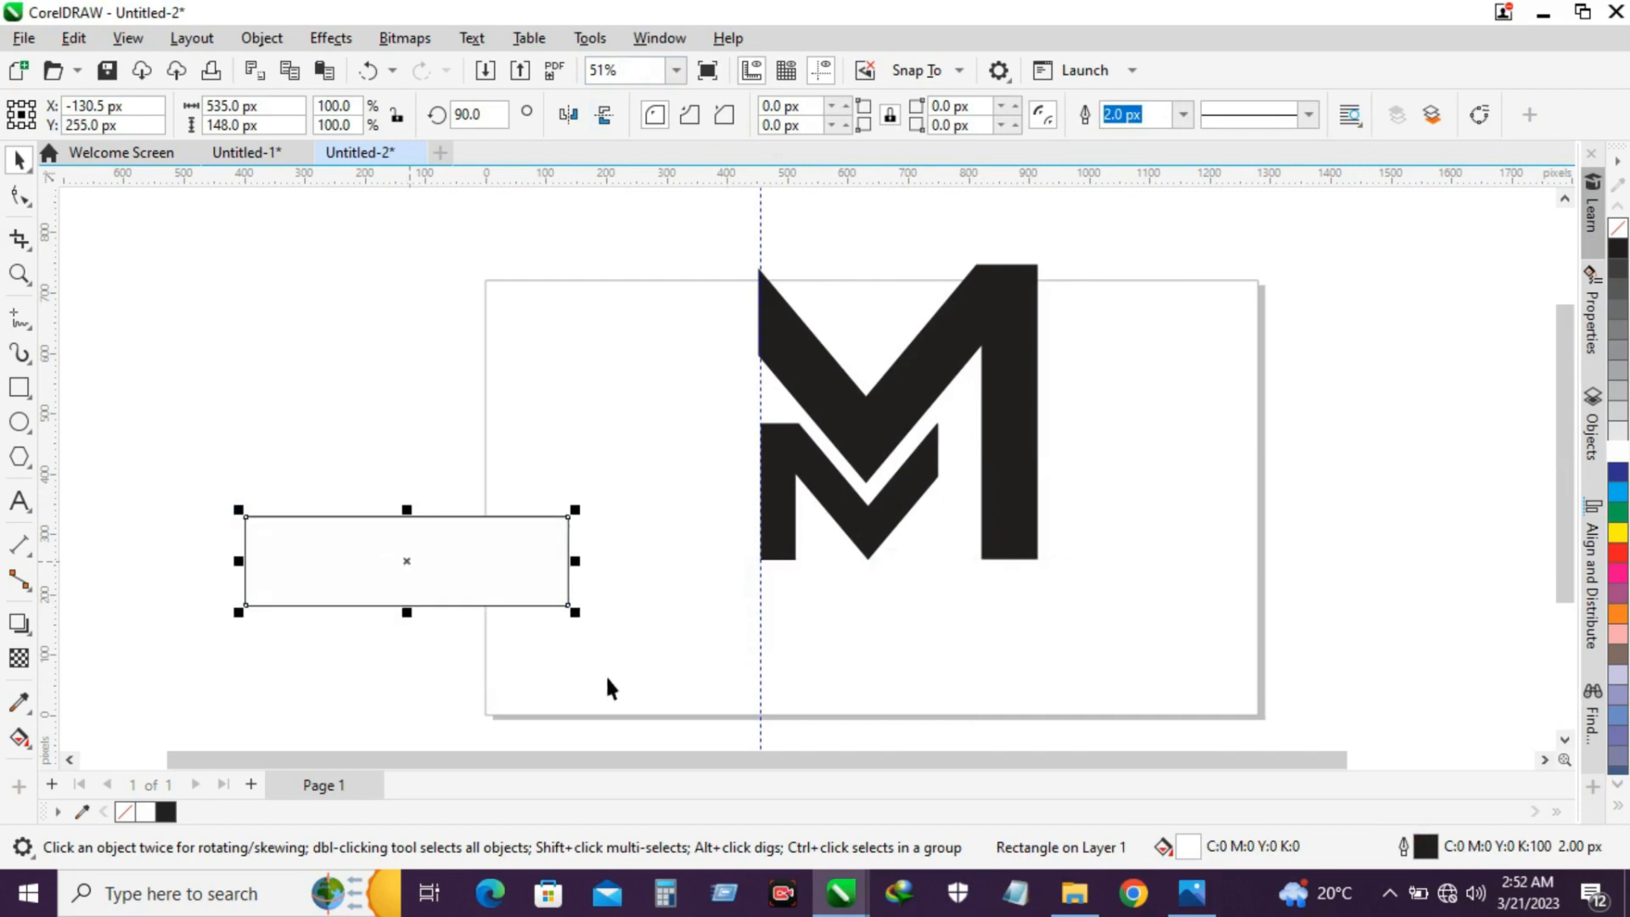
# Step: Delete the vertical guideline and give the small M a horizontal fountain fill running from cyan at its left stem to magenta
pyautogui.click(762, 656)
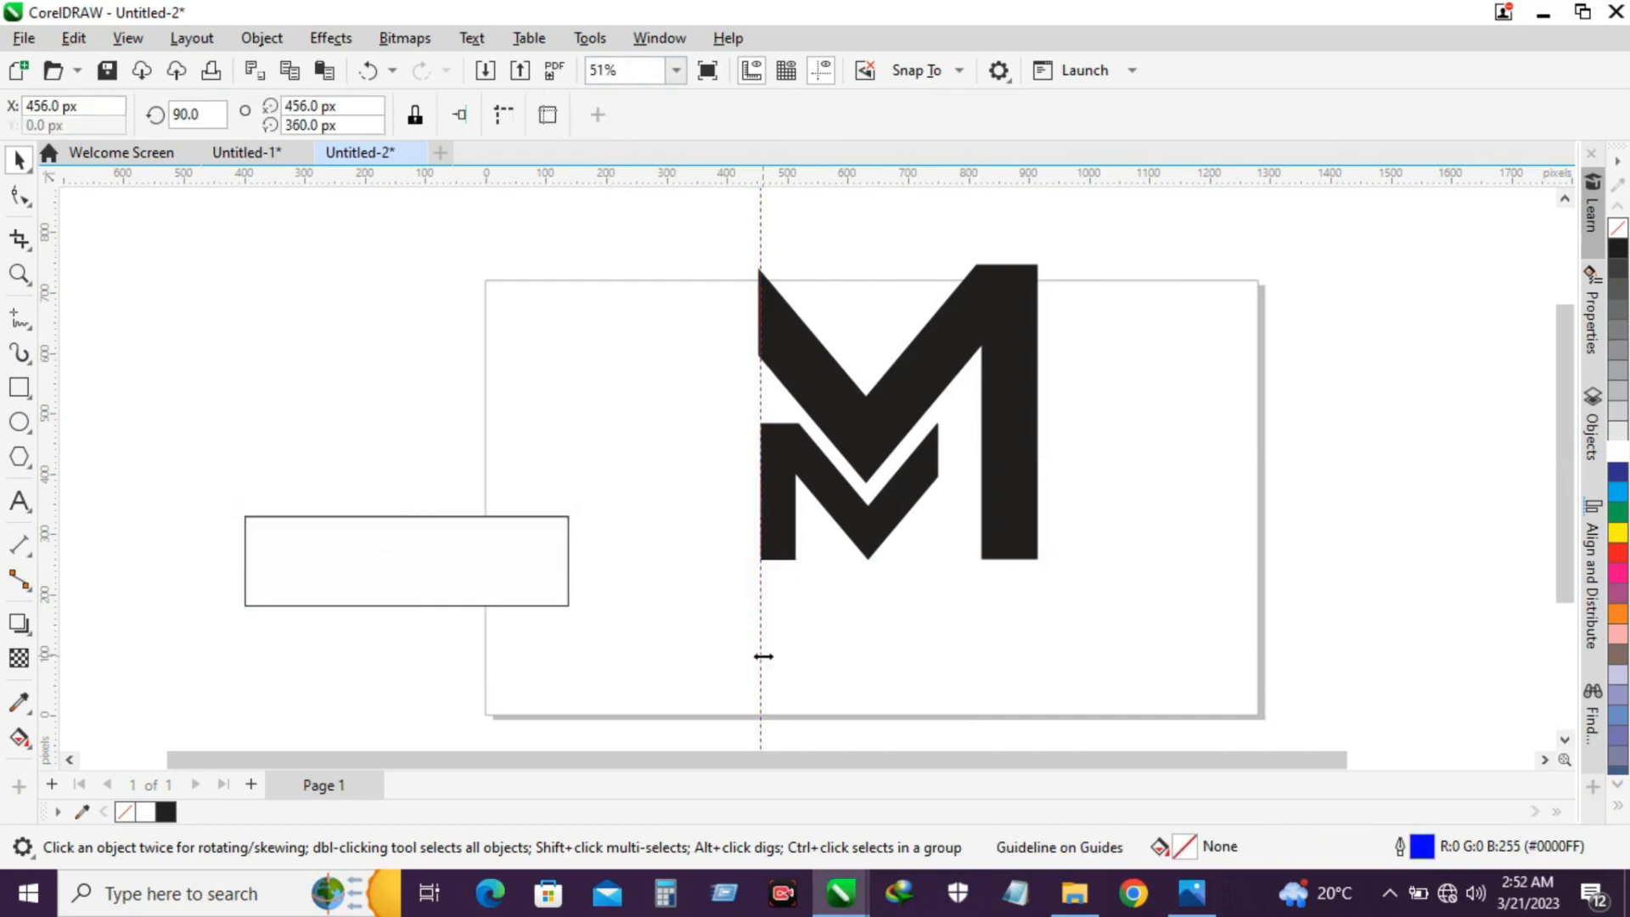
pyautogui.press('Delete')
pyautogui.click(873, 517)
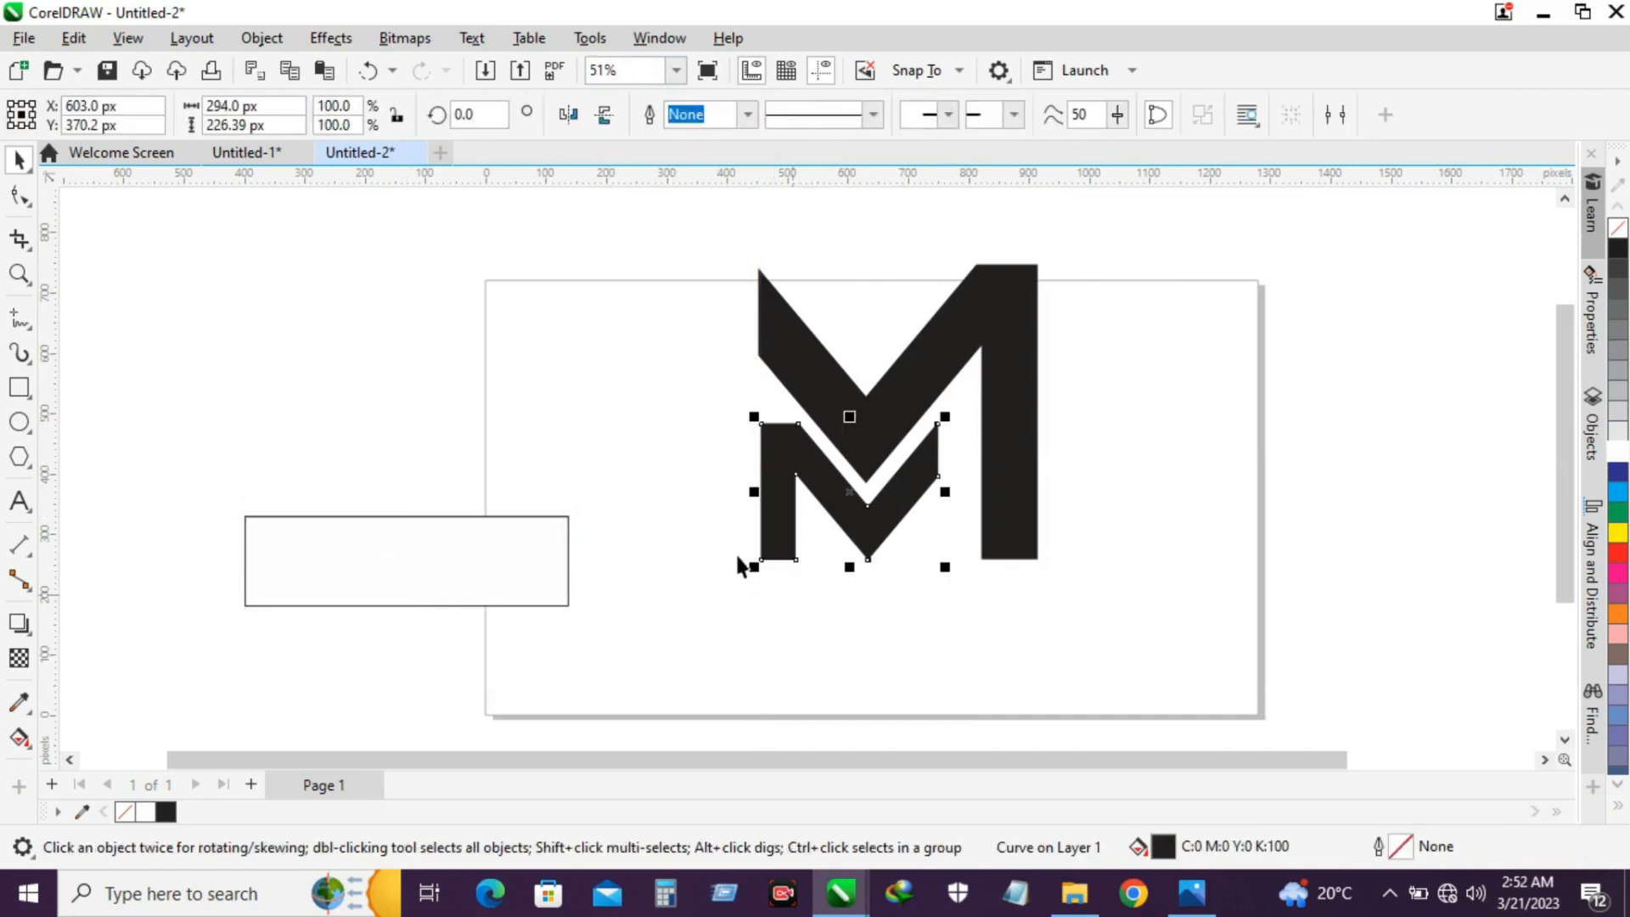
pyautogui.press('g')
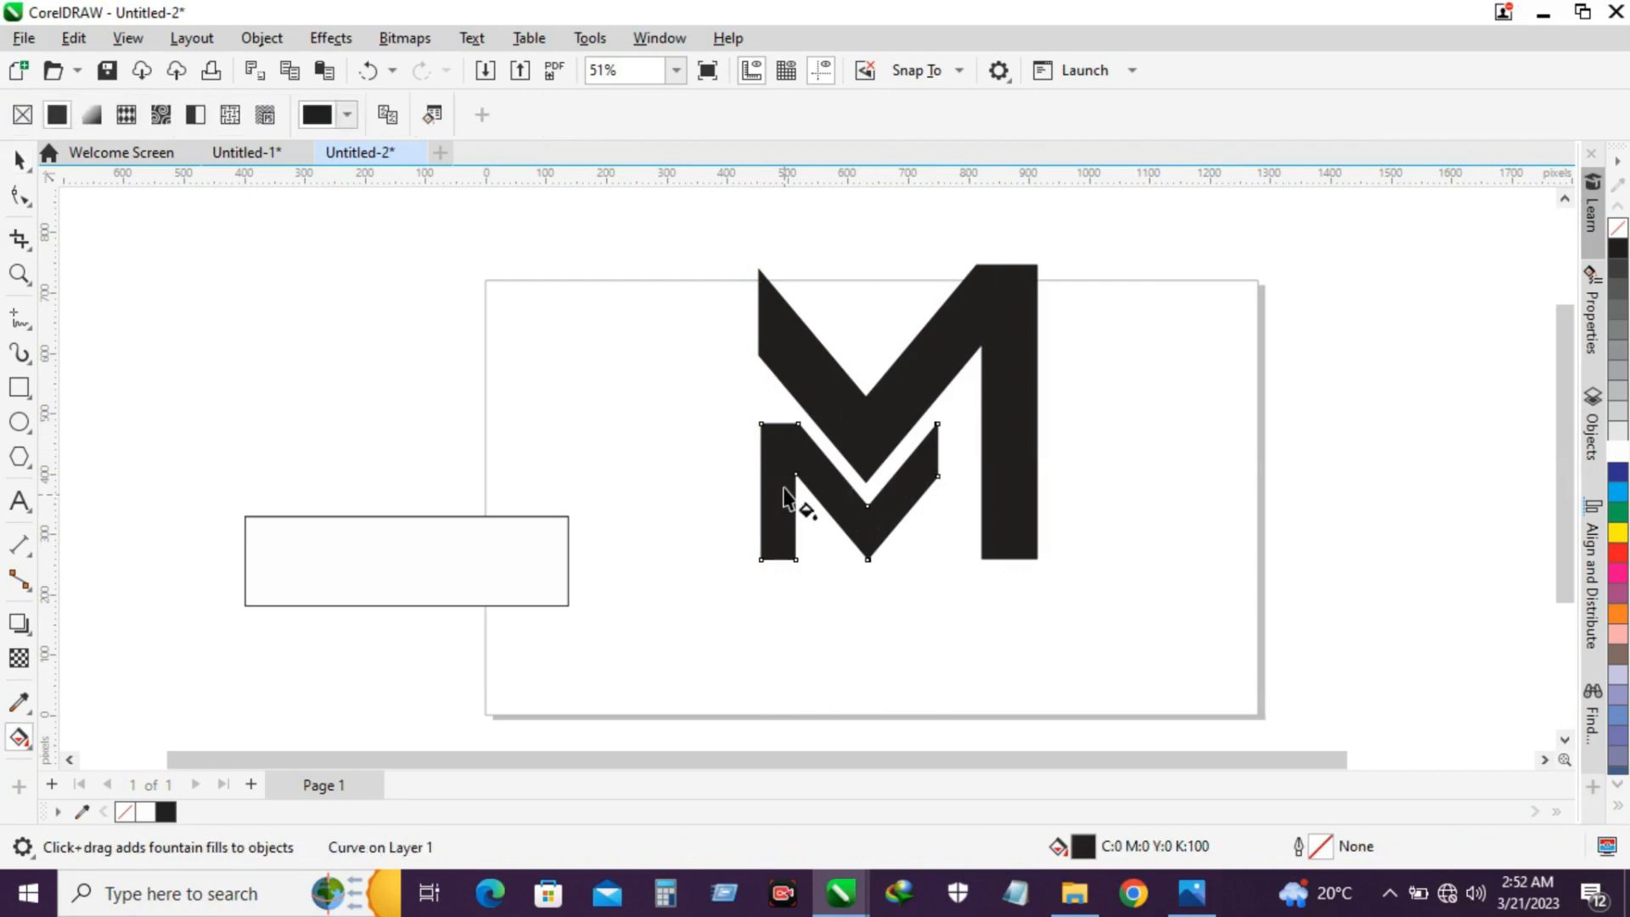
pyautogui.moveTo(781, 485); pyautogui.dragTo(1087, 498)
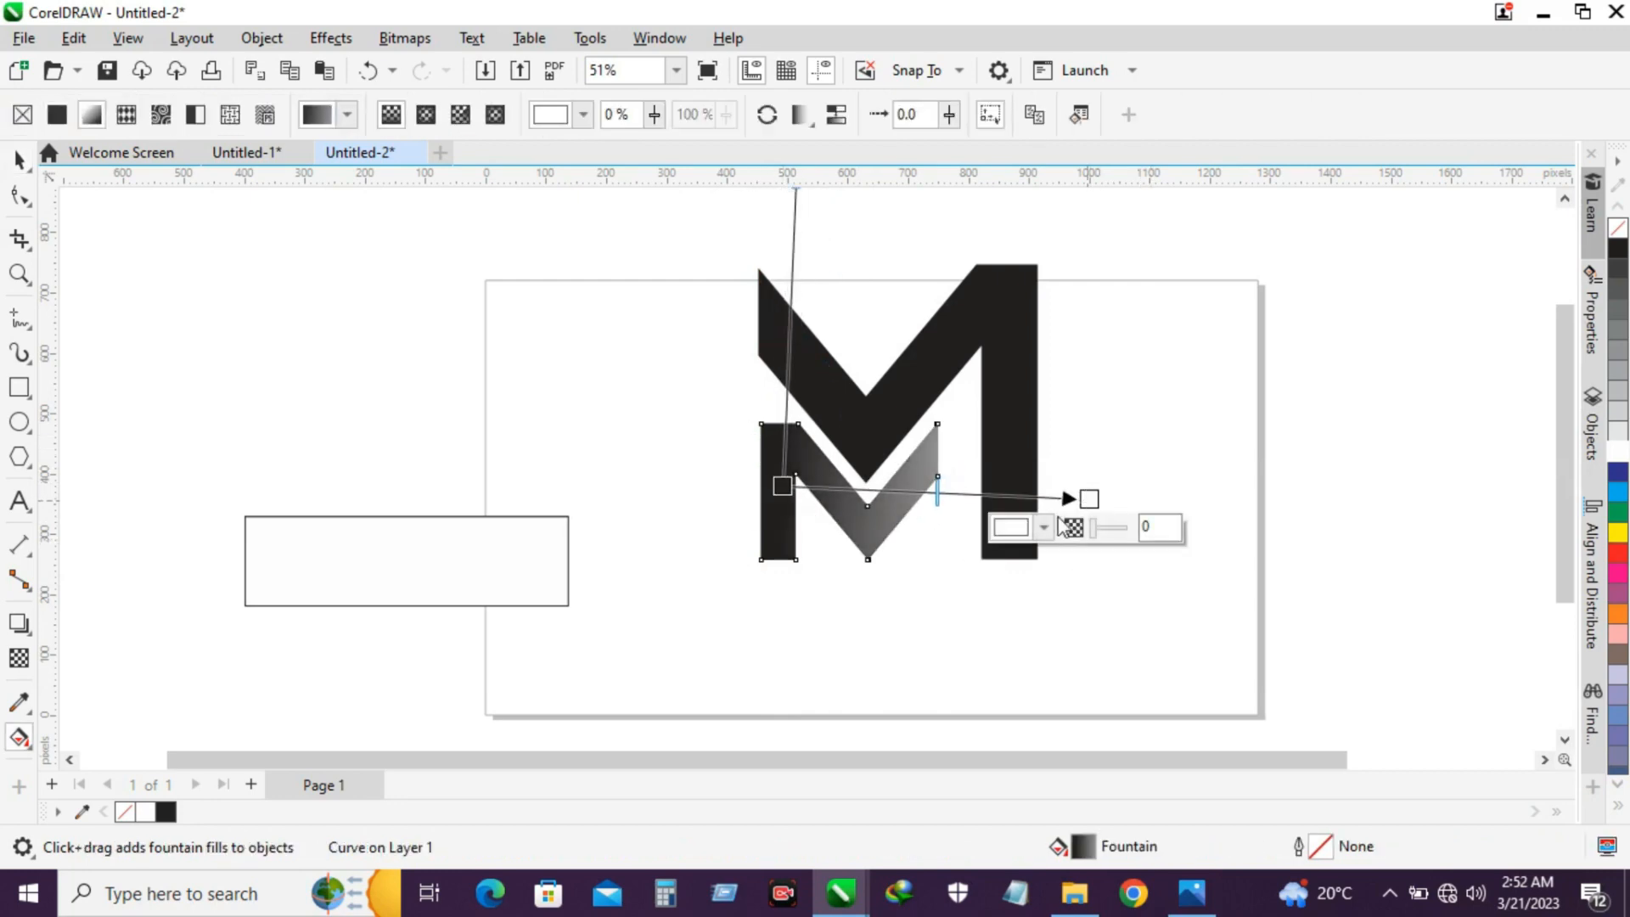
pyautogui.click(1619, 574)
pyautogui.click(782, 485)
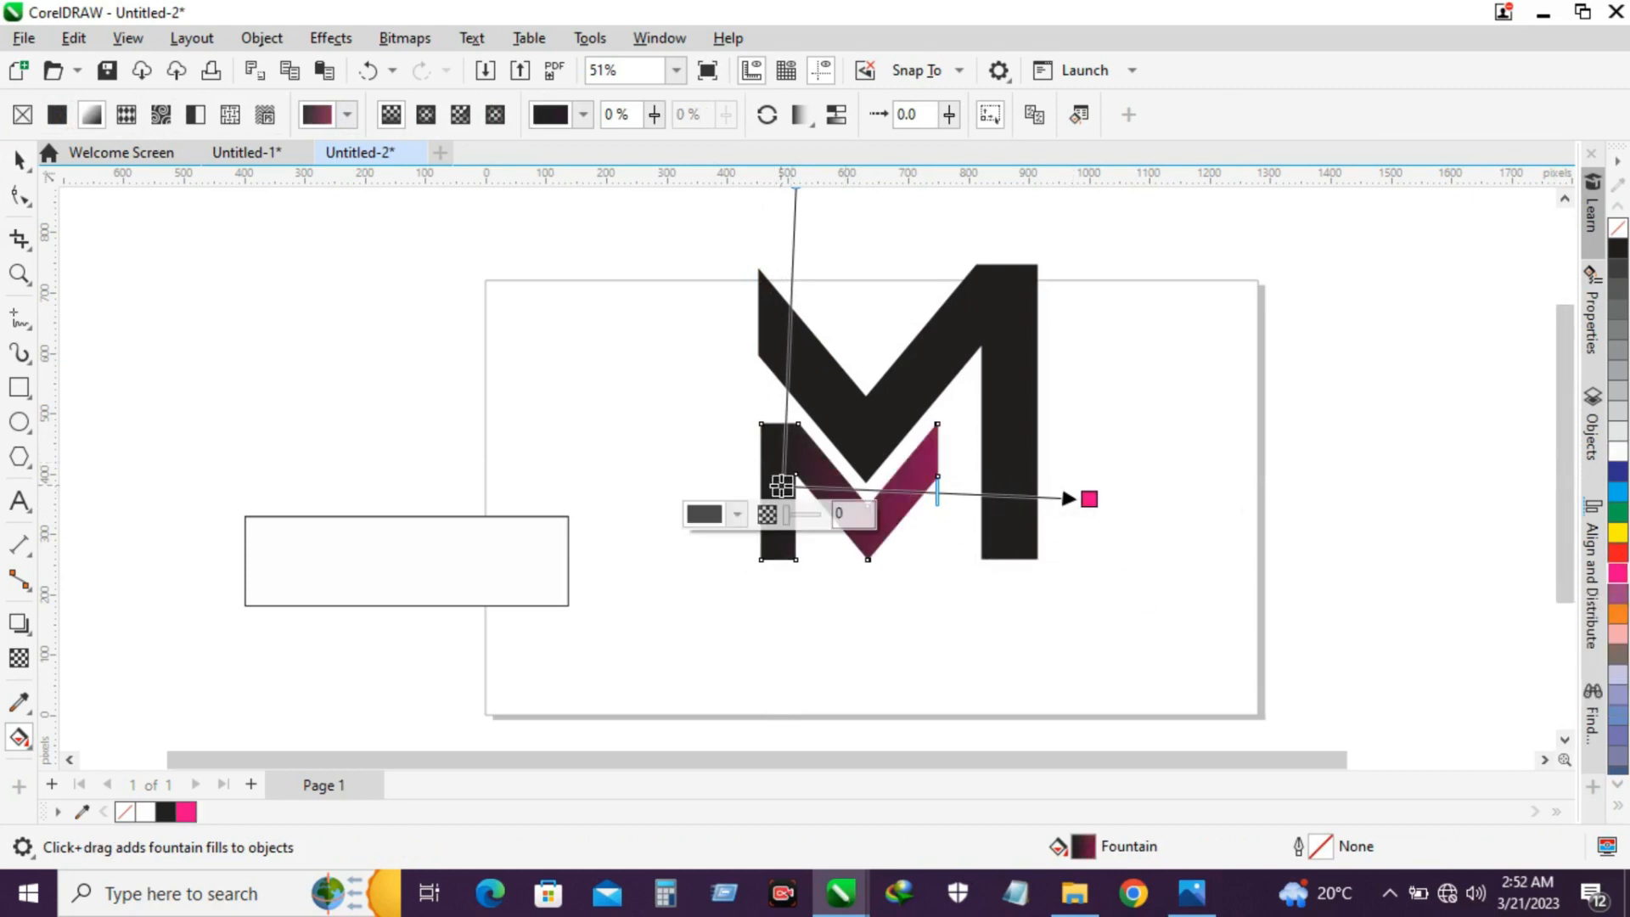
pyautogui.click(1618, 491)
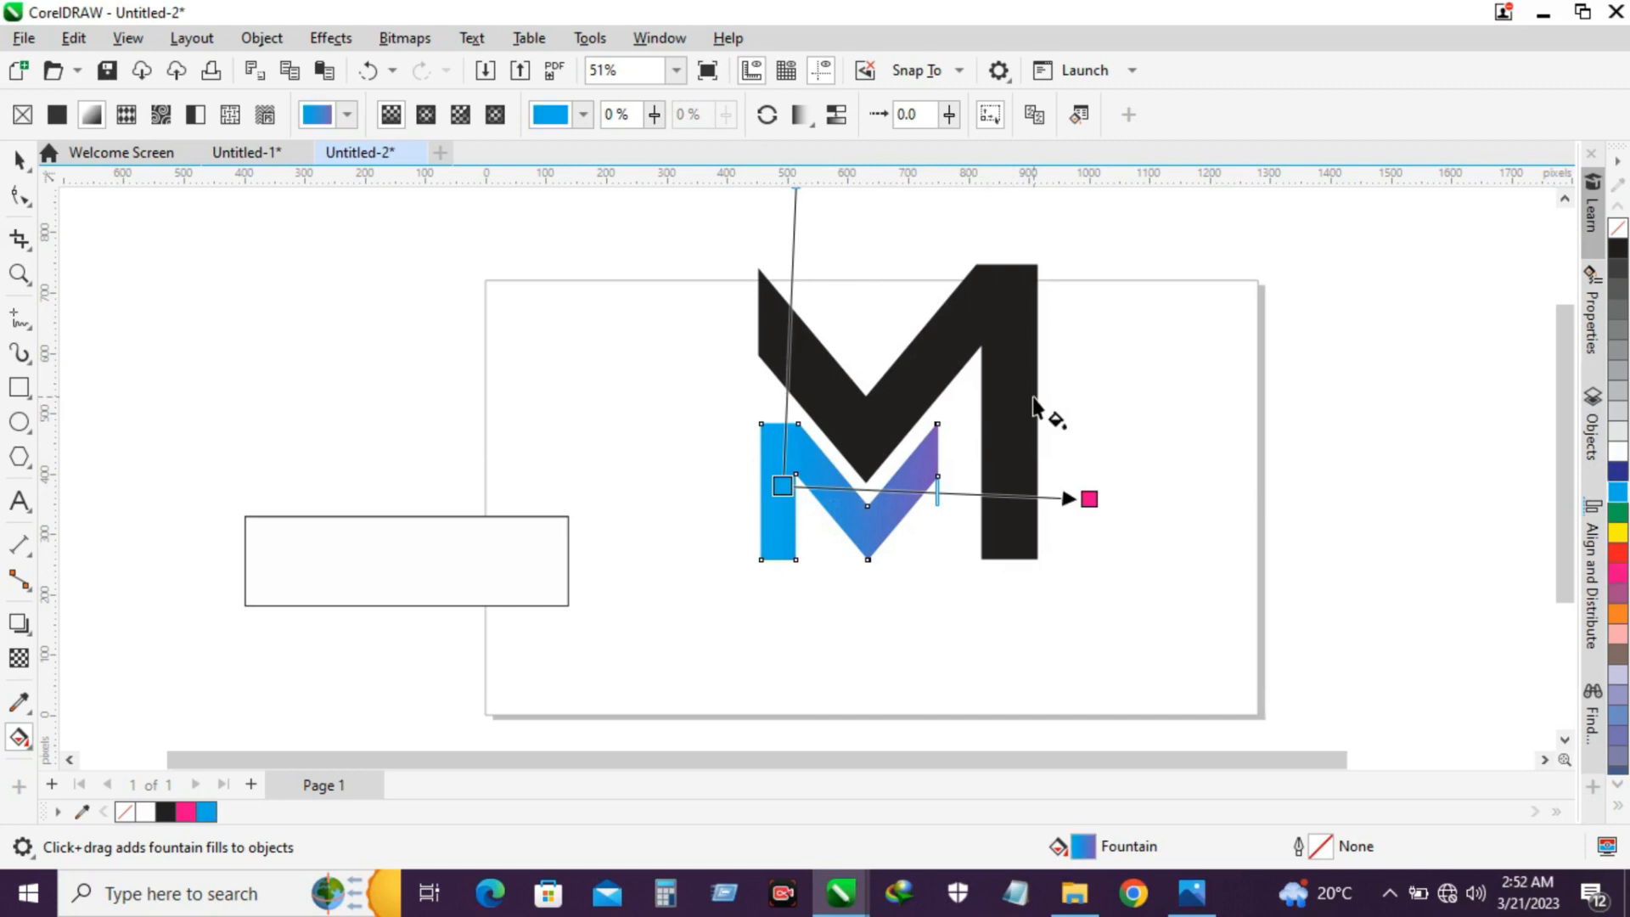
# Step: Give the large M a horizontal fountain fill running from cyan at its right stem to magenta past its left edge
pyautogui.click(1033, 406)
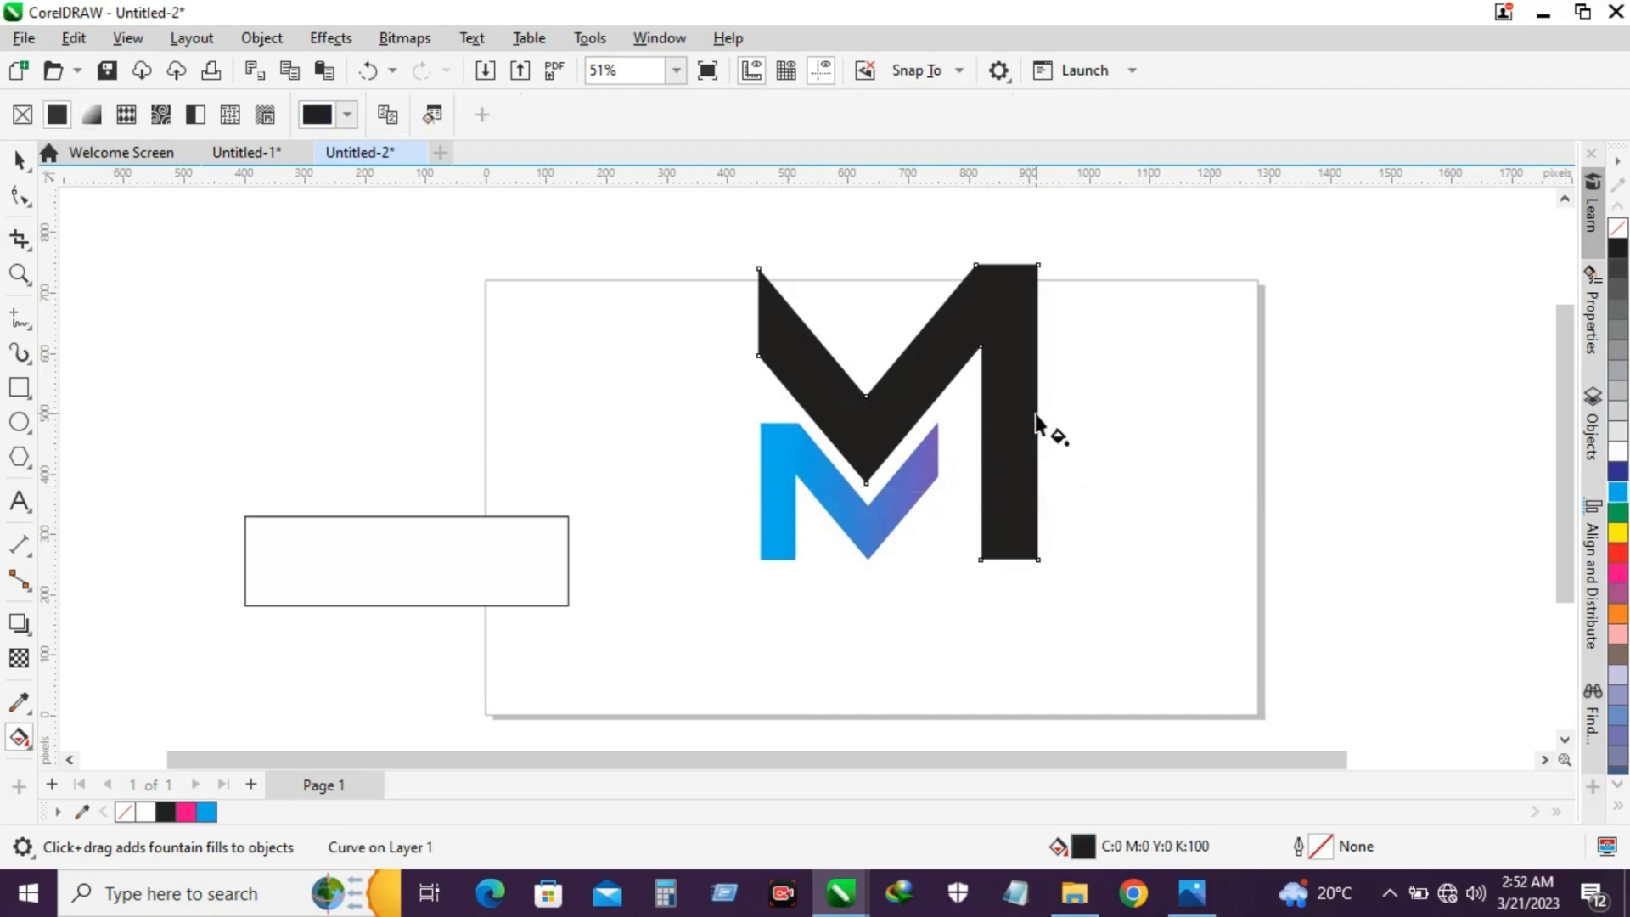
pyautogui.moveTo(1023, 414); pyautogui.dragTo(717, 408)
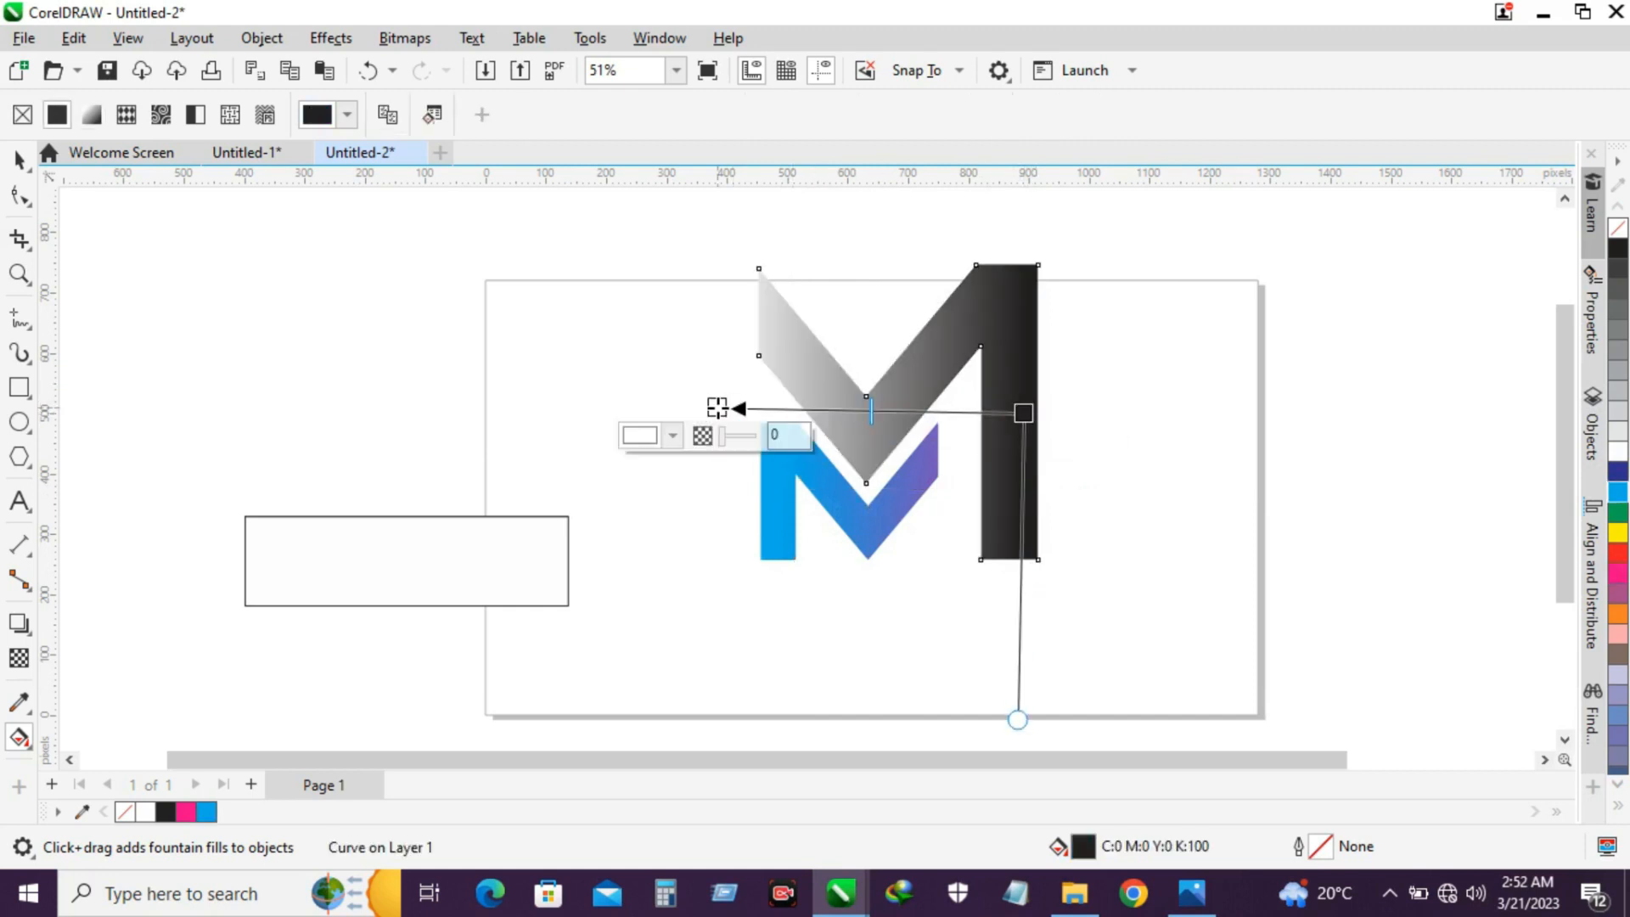
pyautogui.click(1618, 534)
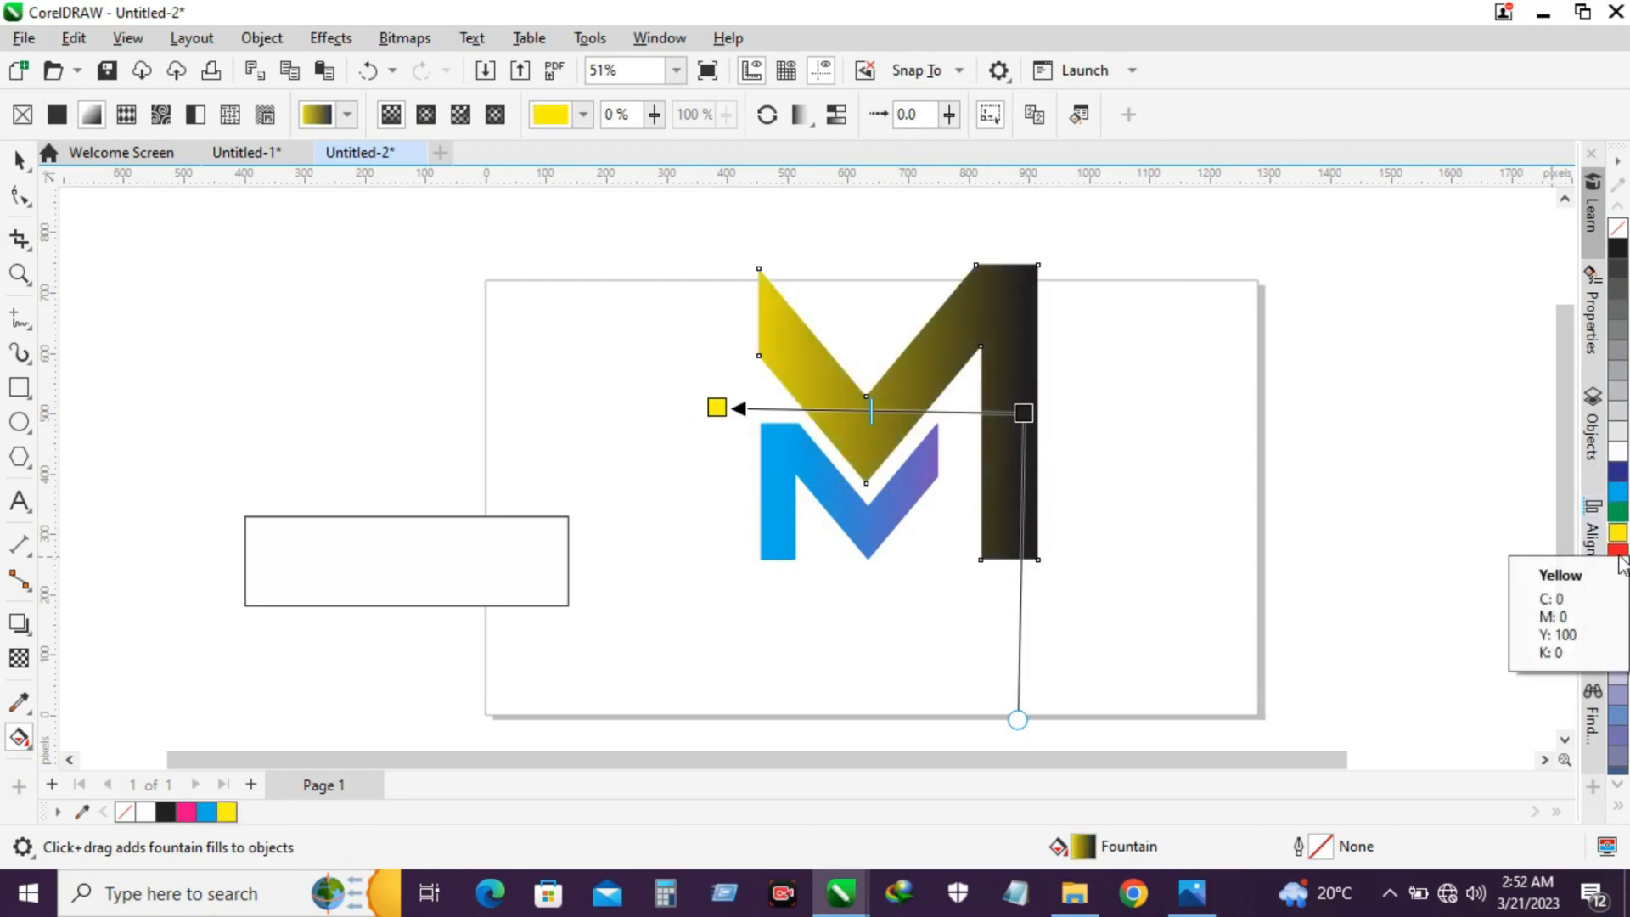
pyautogui.click(1618, 572)
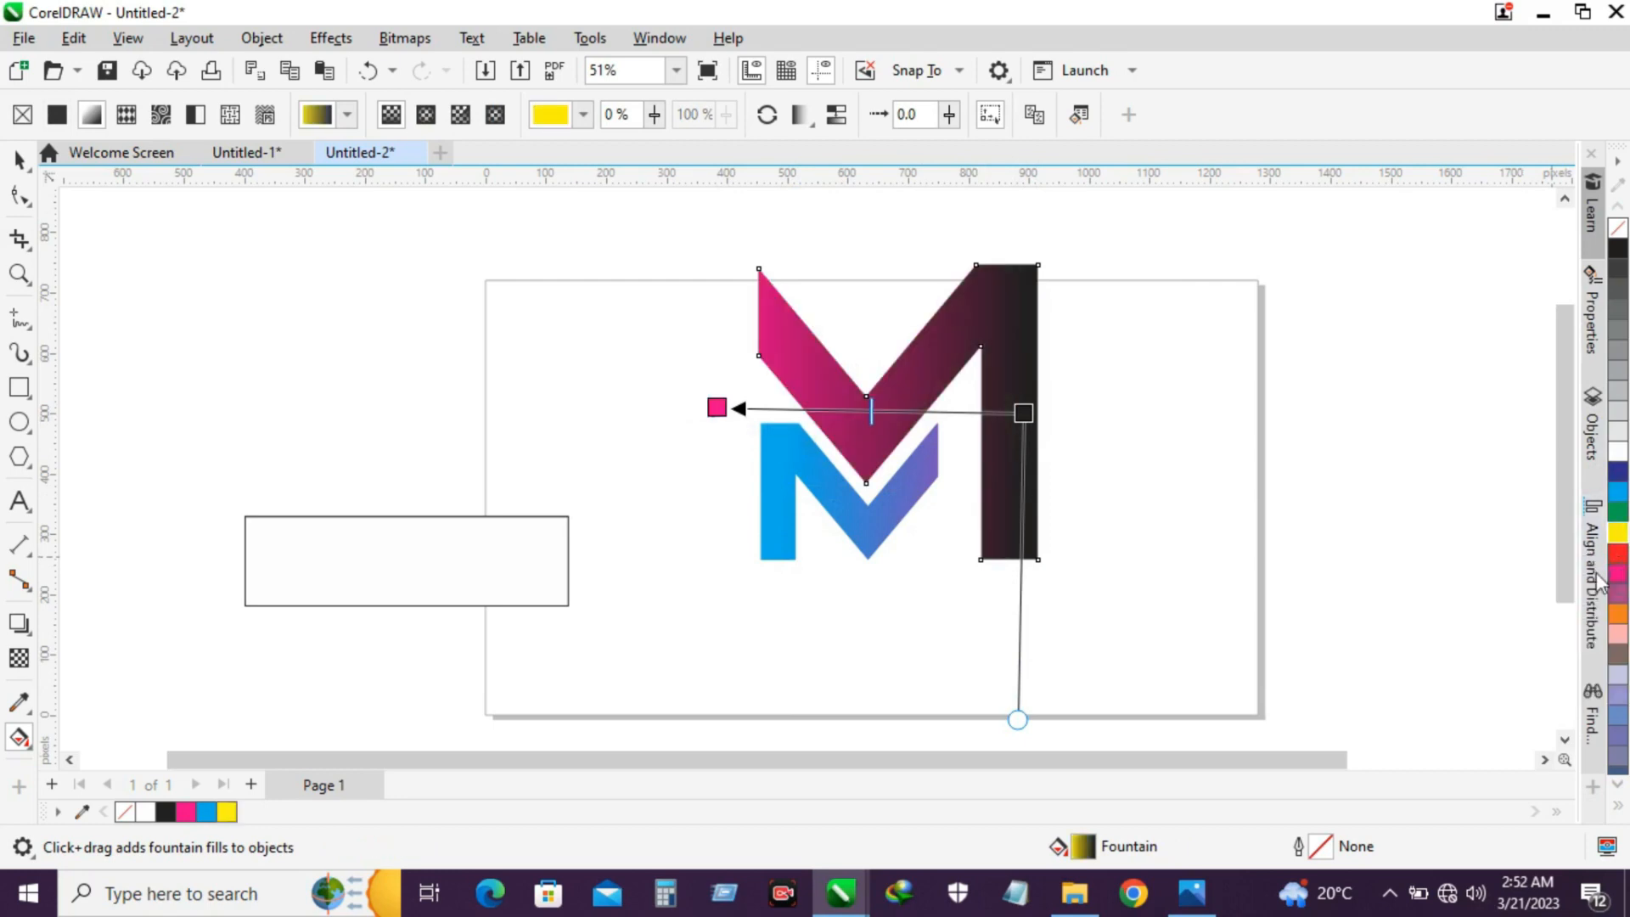
pyautogui.click(1024, 413)
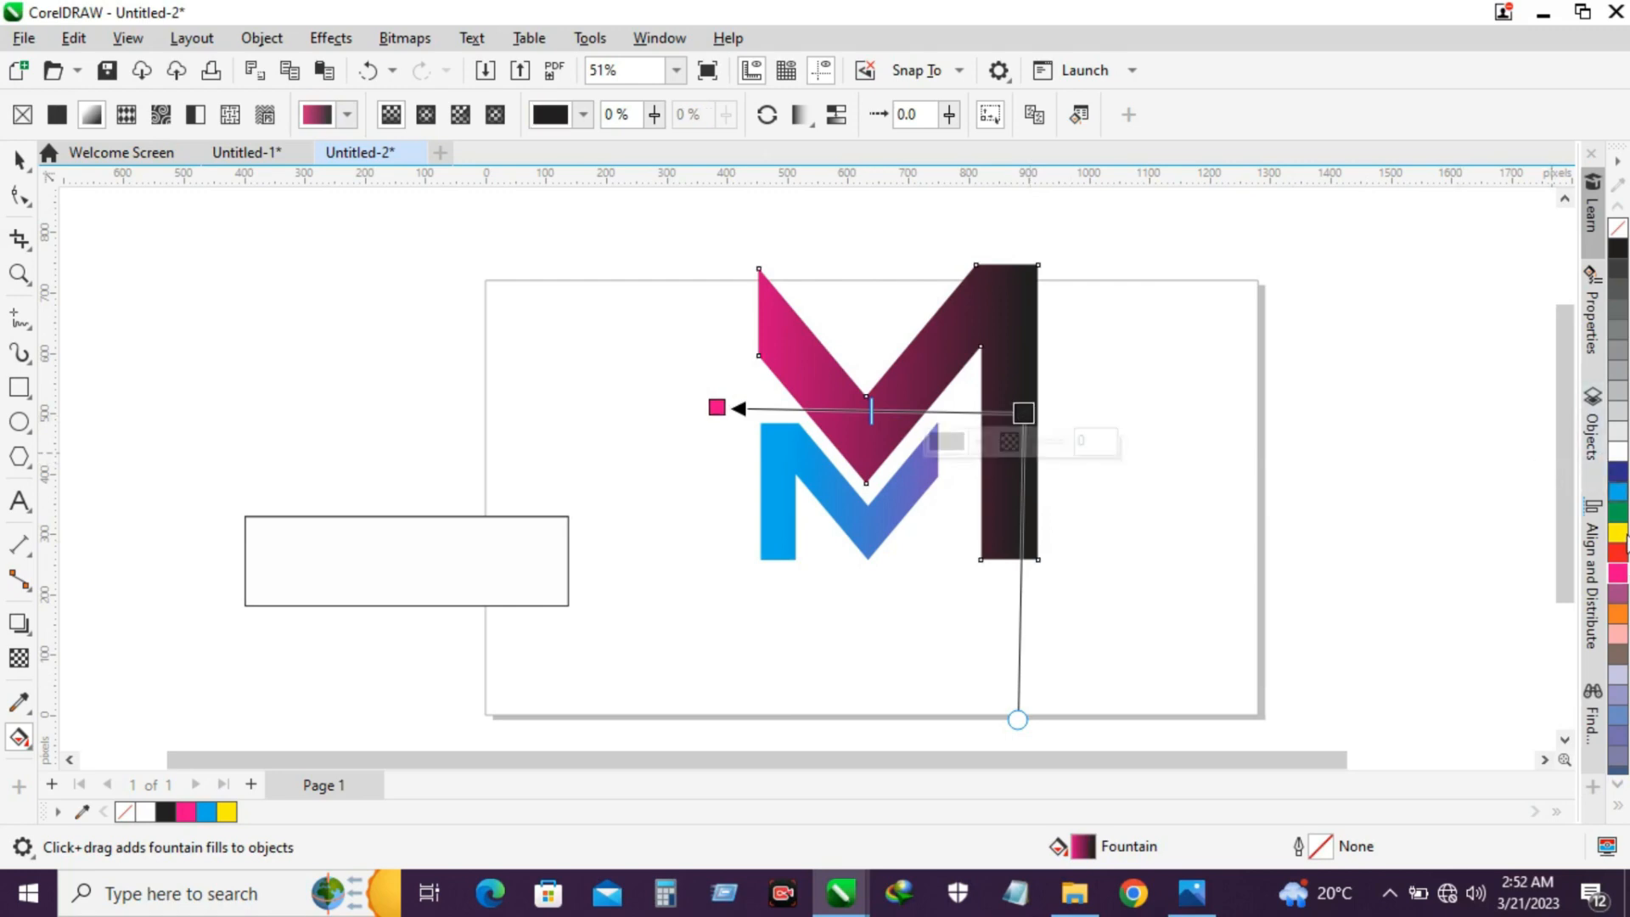
pyautogui.click(1618, 495)
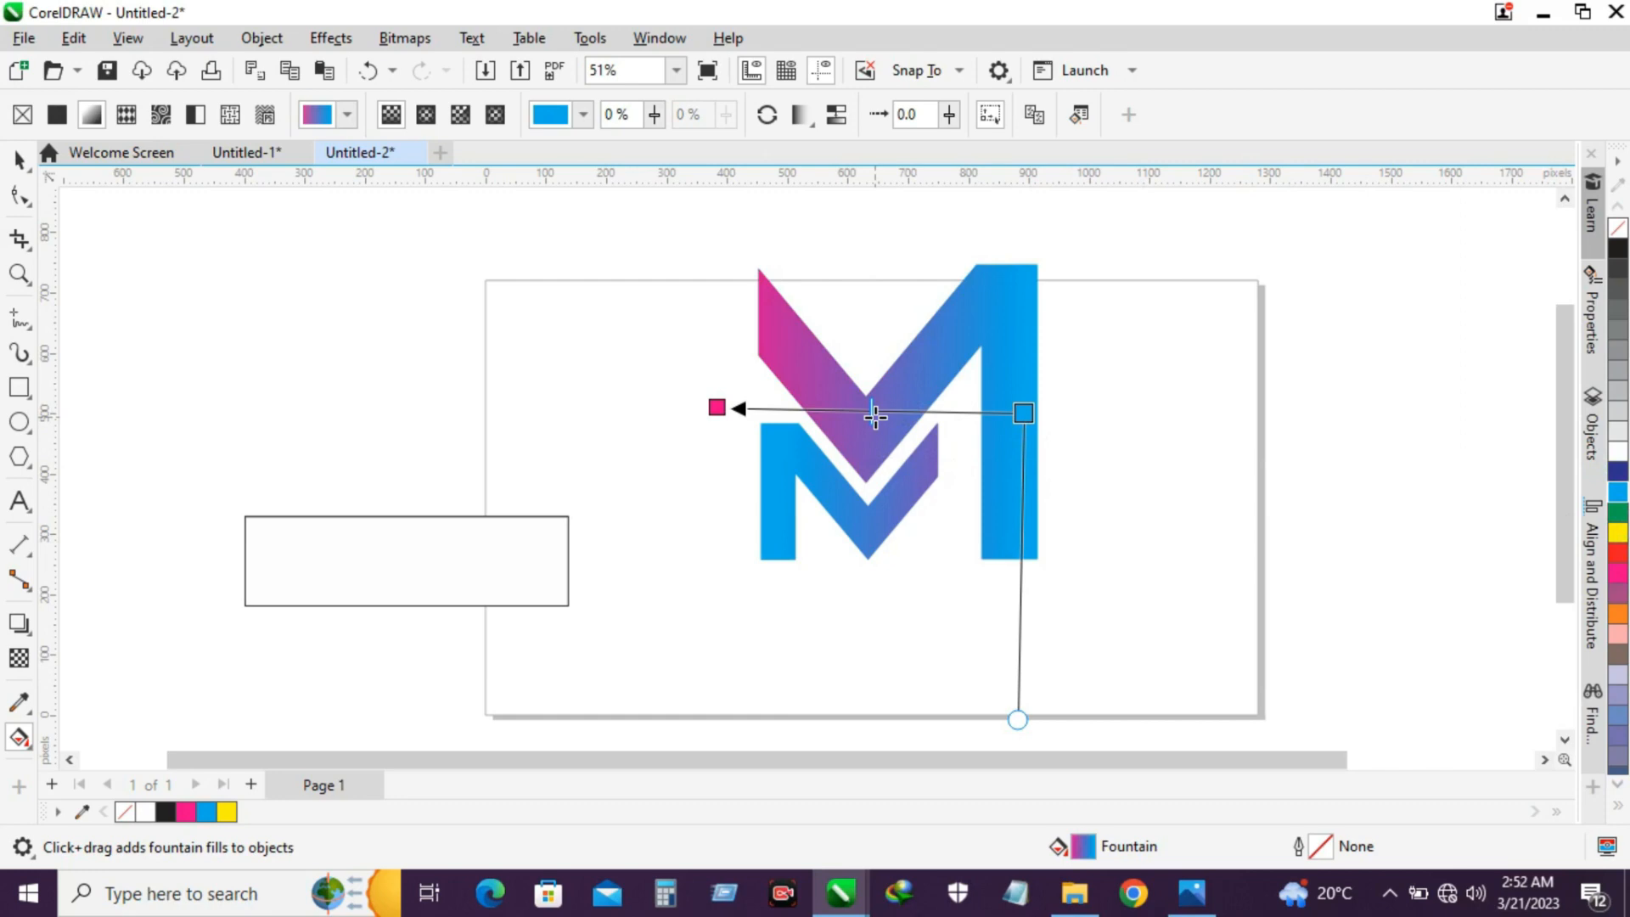
# Step: Shorten the small M's fountain fill so its magenta end sits at the large M's right stem, keeping the direction nearly horizontal
pyautogui.click(897, 492)
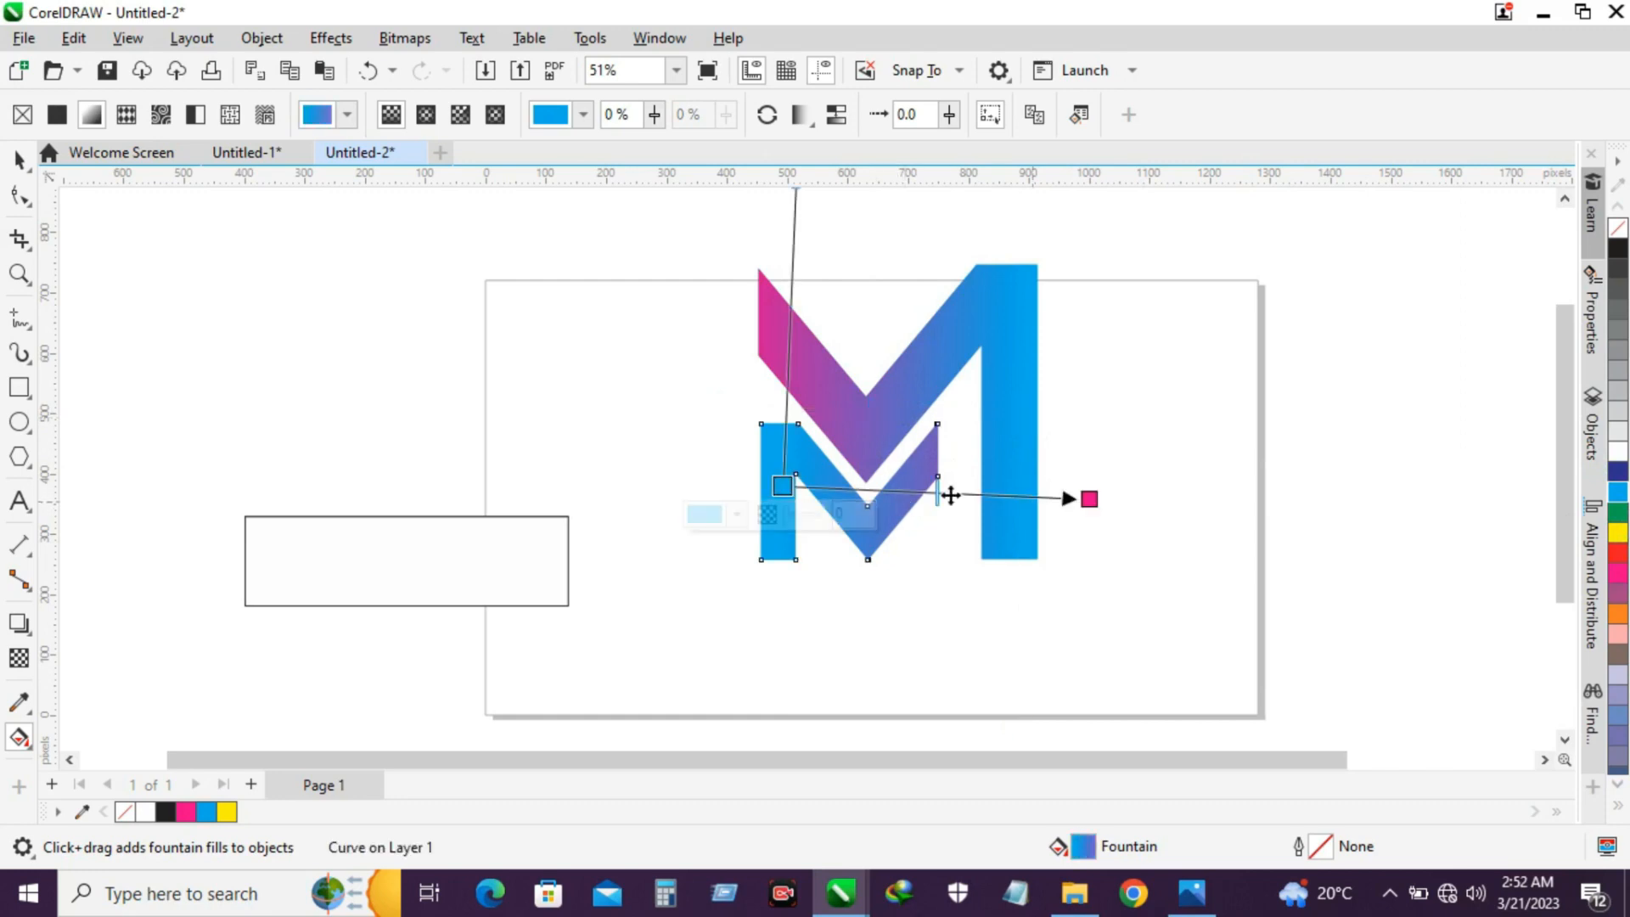
pyautogui.moveTo(1089, 499); pyautogui.dragTo(1004, 490)
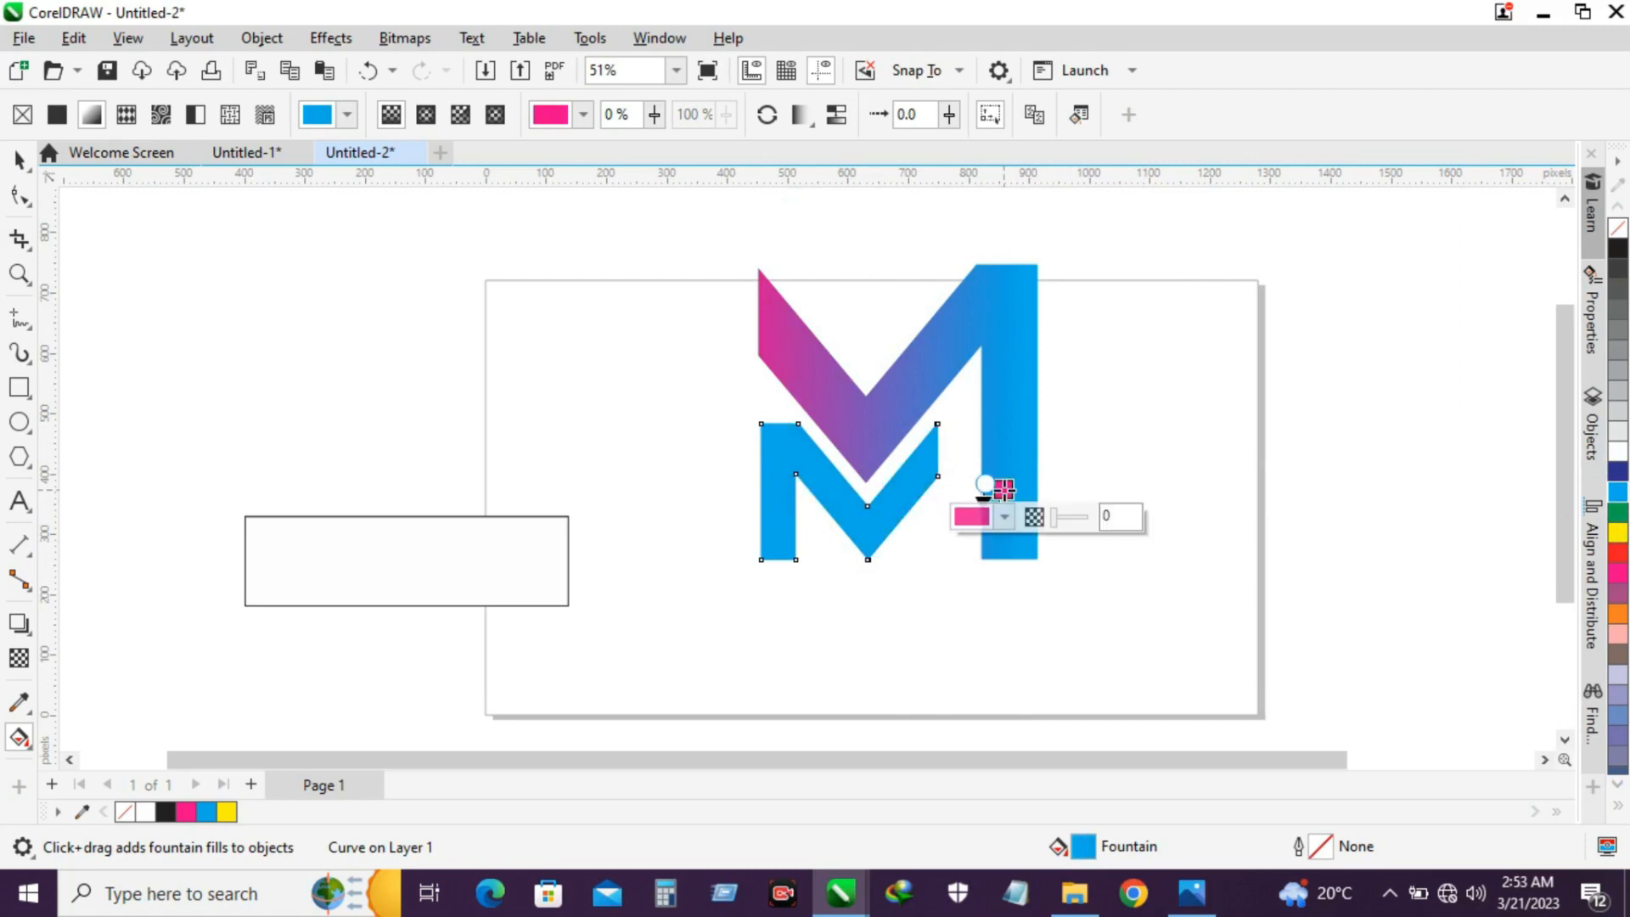
pyautogui.hotkey('ctrl', 'z')
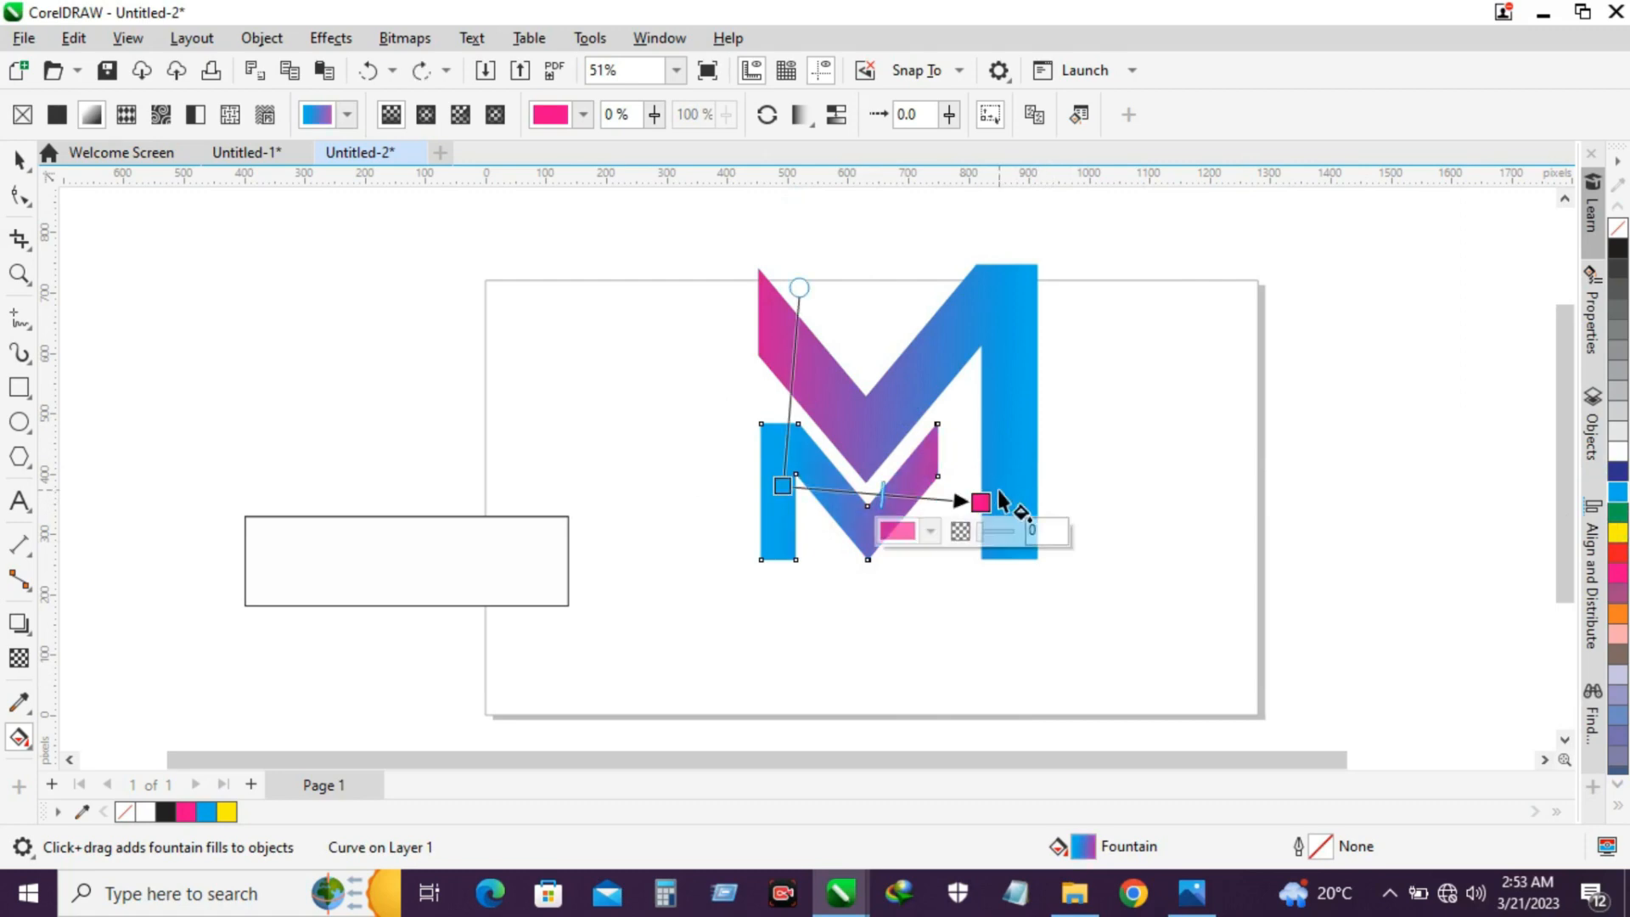
pyautogui.moveTo(982, 502)
pyautogui.mouseDown()
pyautogui.moveTo(996, 493)
pyautogui.moveTo(980, 489)
pyautogui.mouseUp()
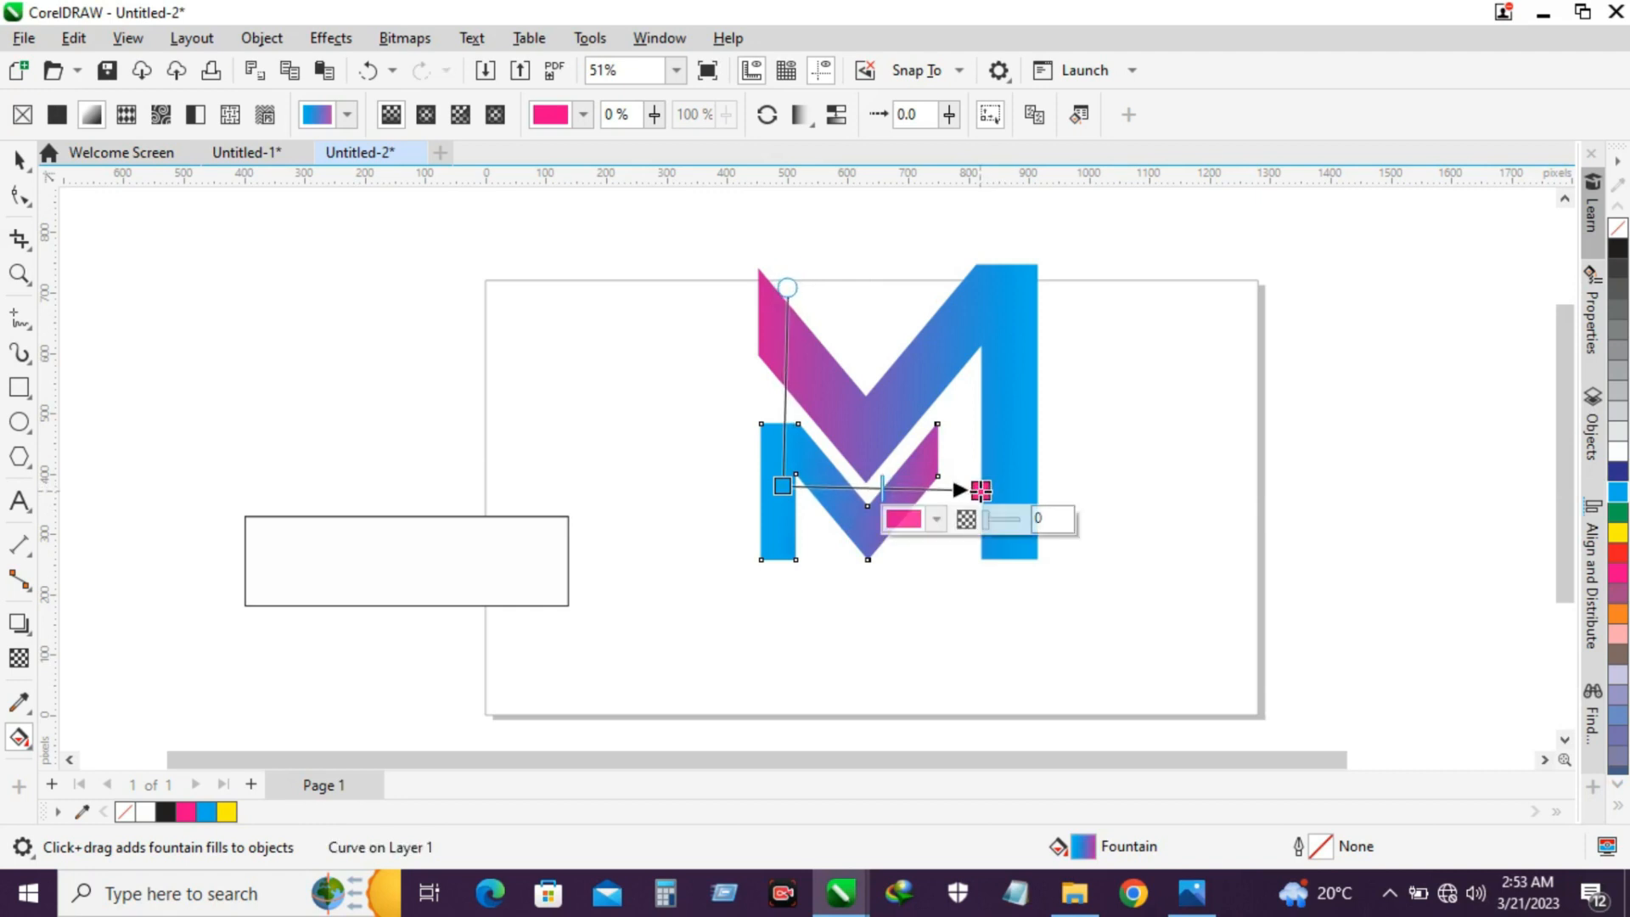
# Step: Group the large M and the small M into one monogram object
pyautogui.click(19, 160)
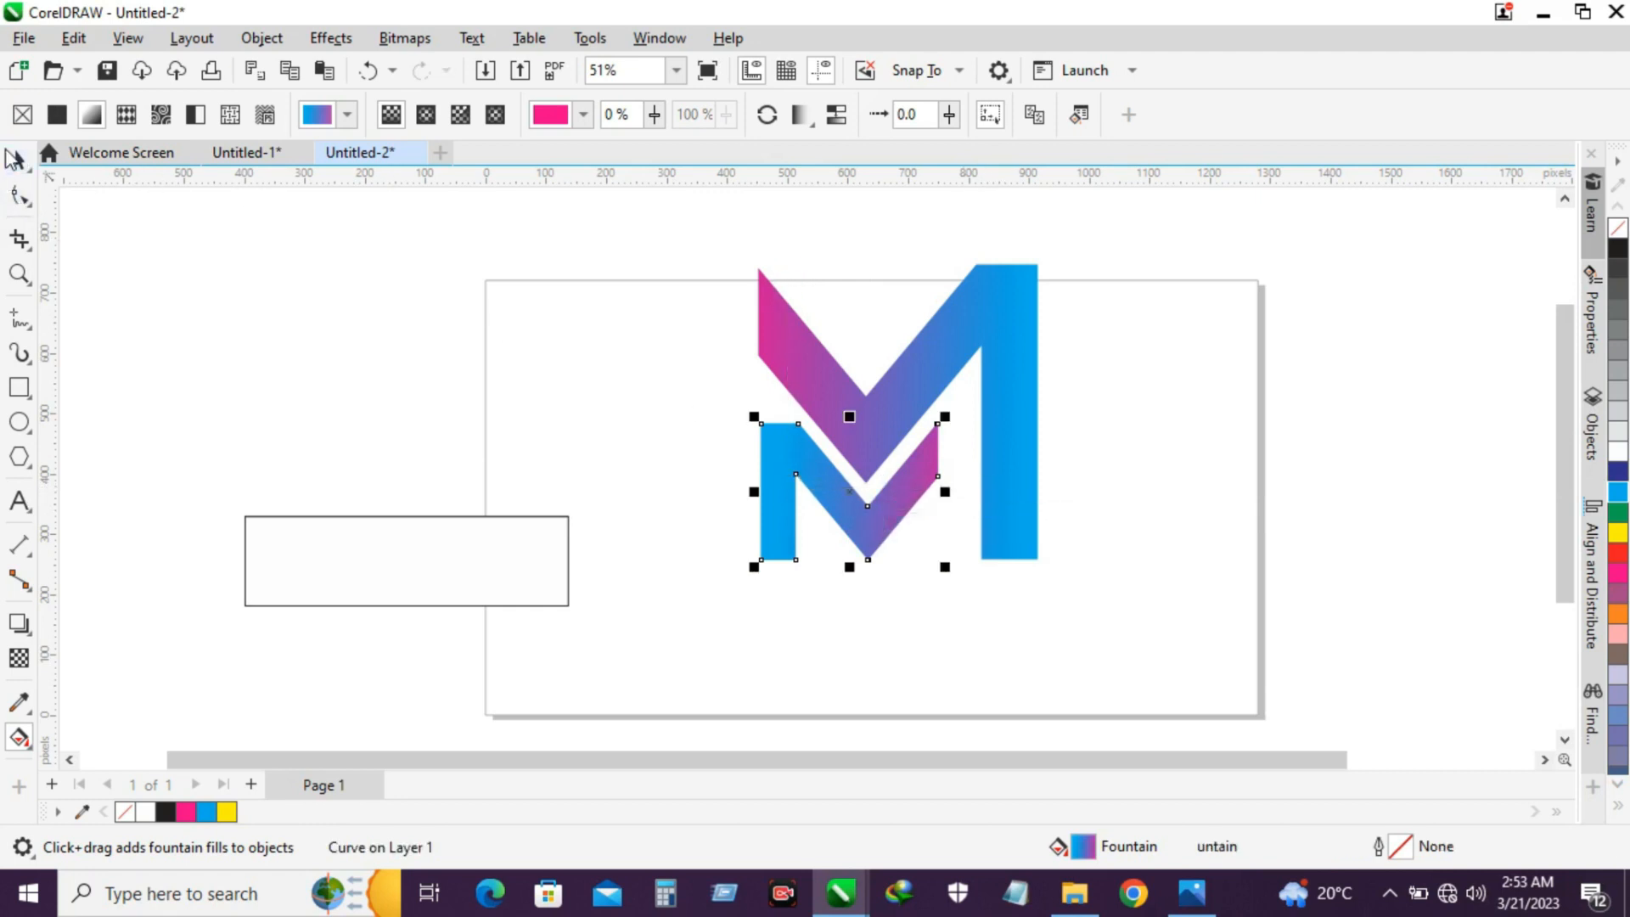
pyautogui.click(400, 409)
pyautogui.moveTo(628, 202); pyautogui.dragTo(1198, 728)
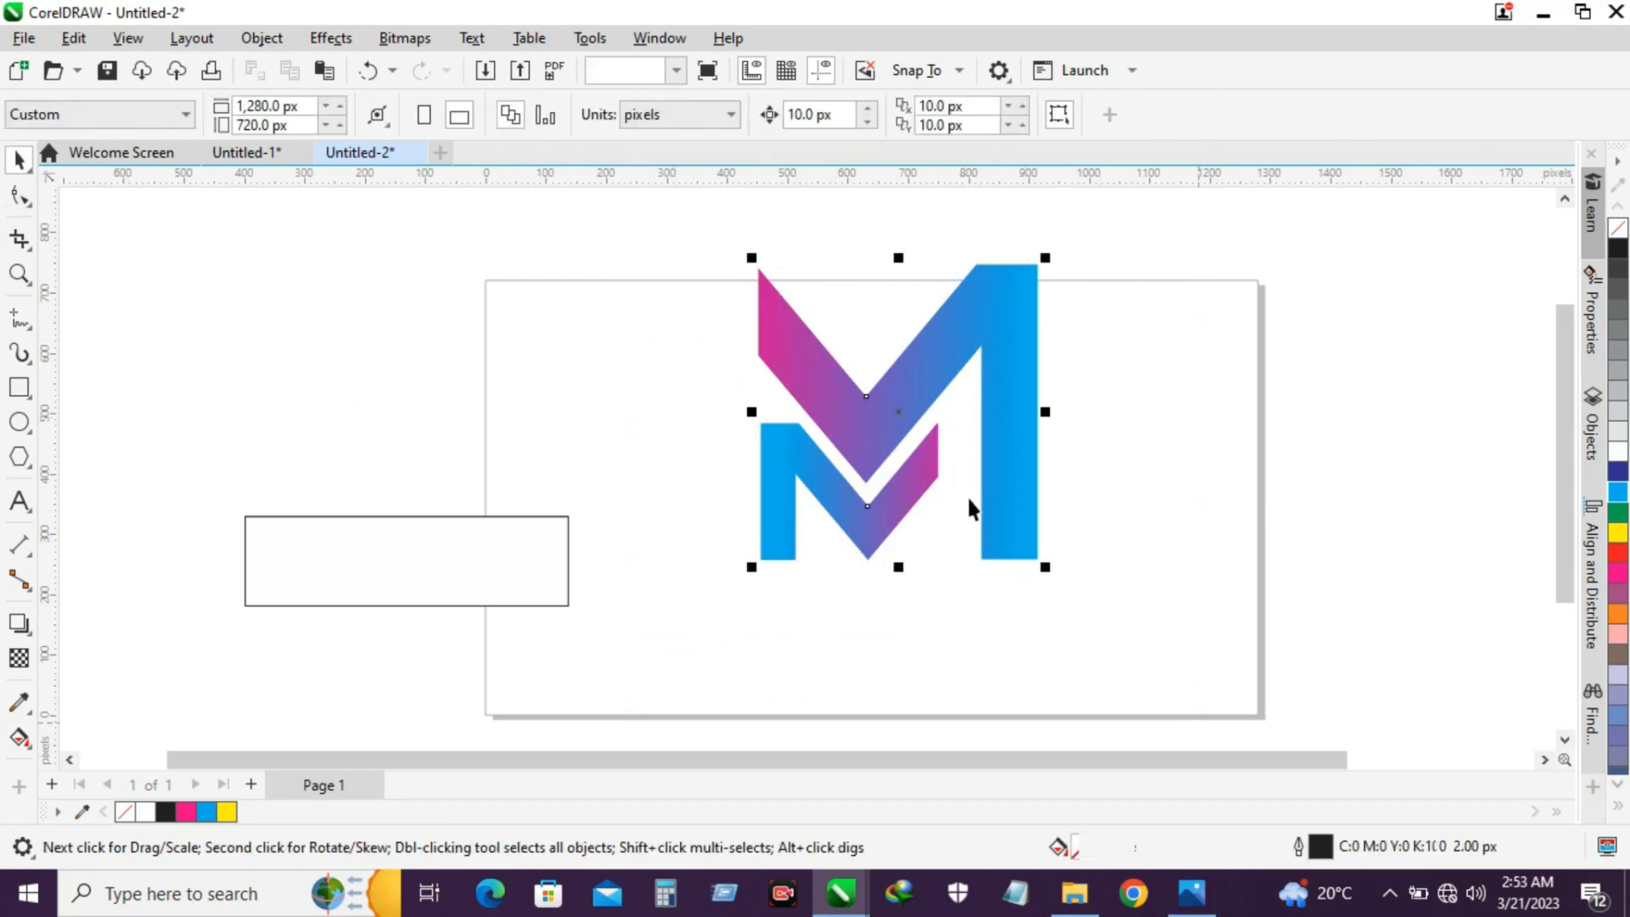
pyautogui.click(1262, 556)
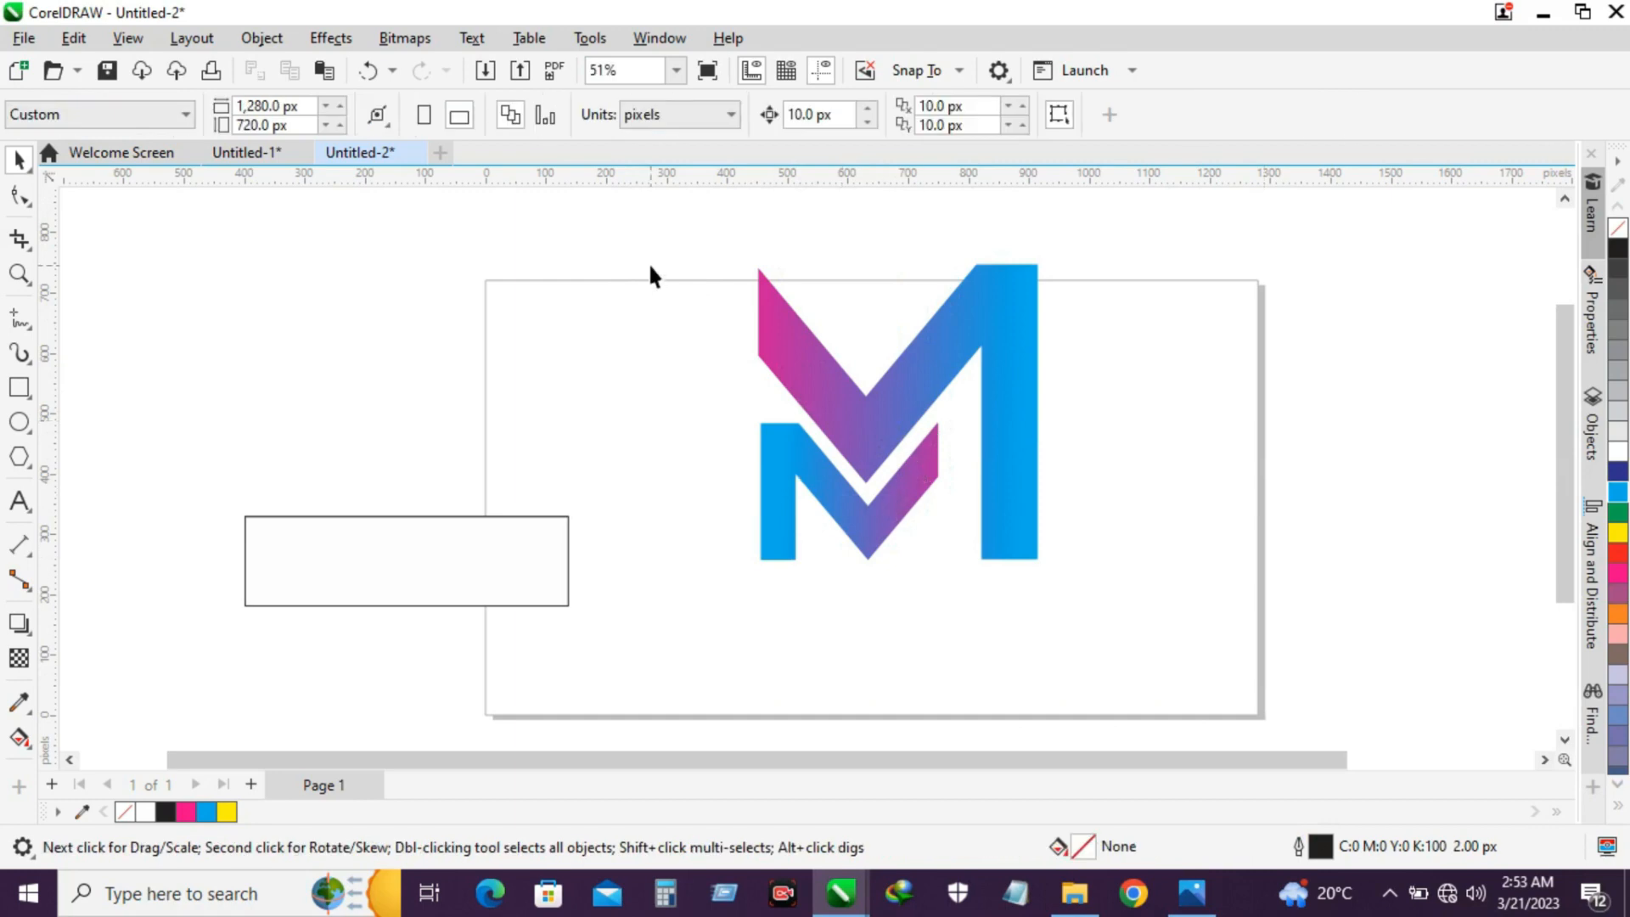
pyautogui.moveTo(646, 254); pyautogui.dragTo(926, 535)
pyautogui.moveTo(632, 231); pyautogui.dragTo(1107, 654)
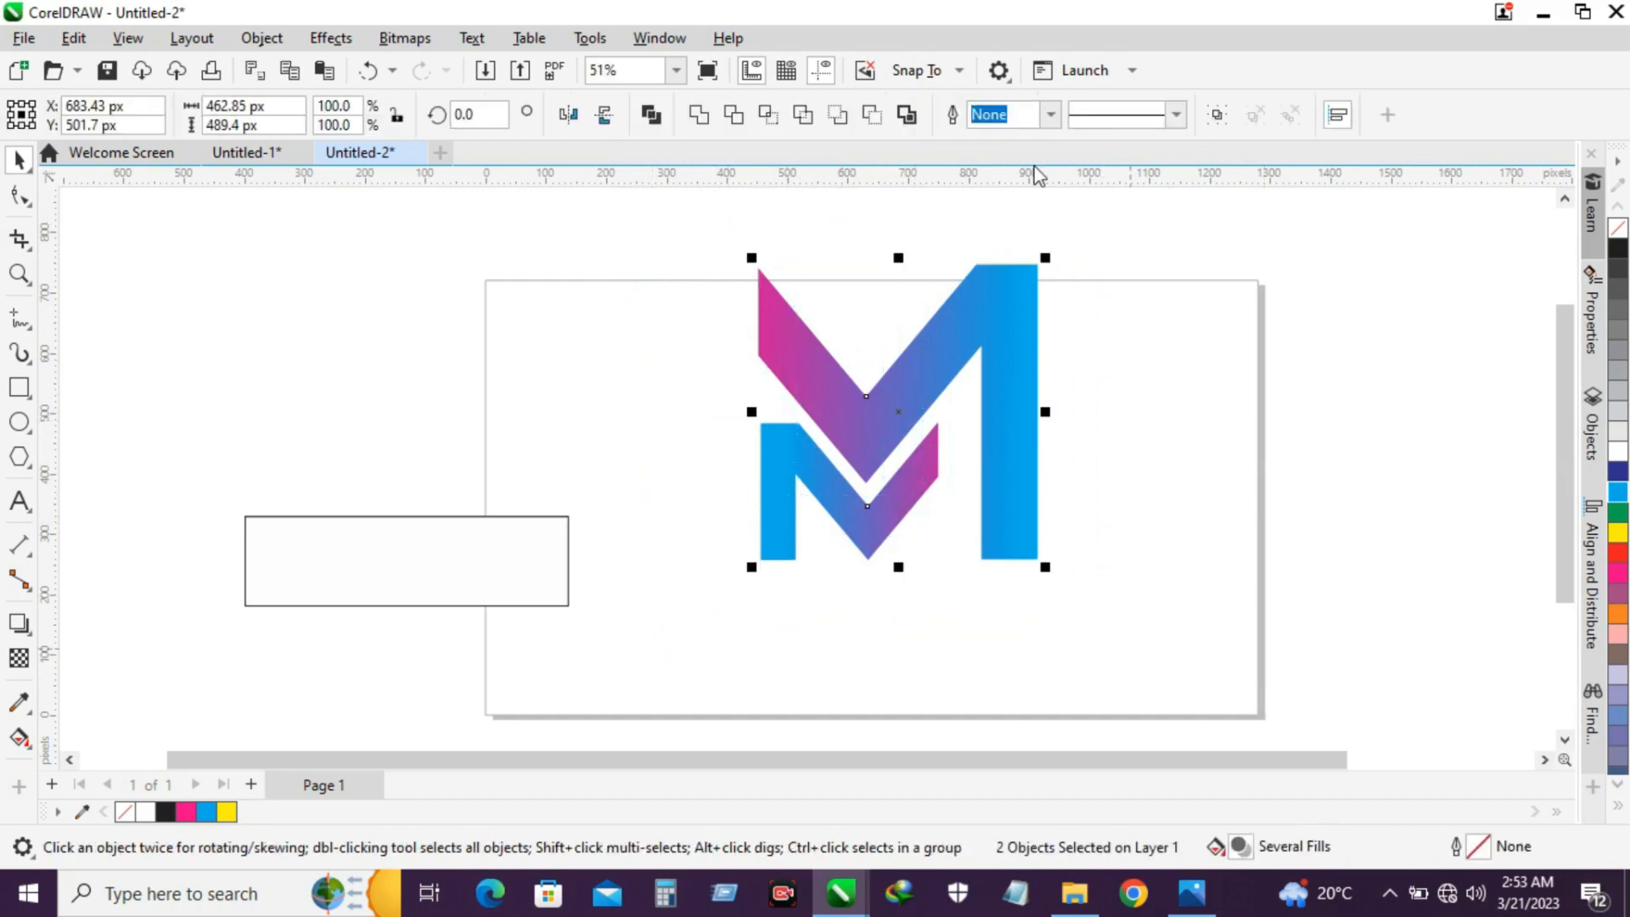
pyautogui.click(1217, 113)
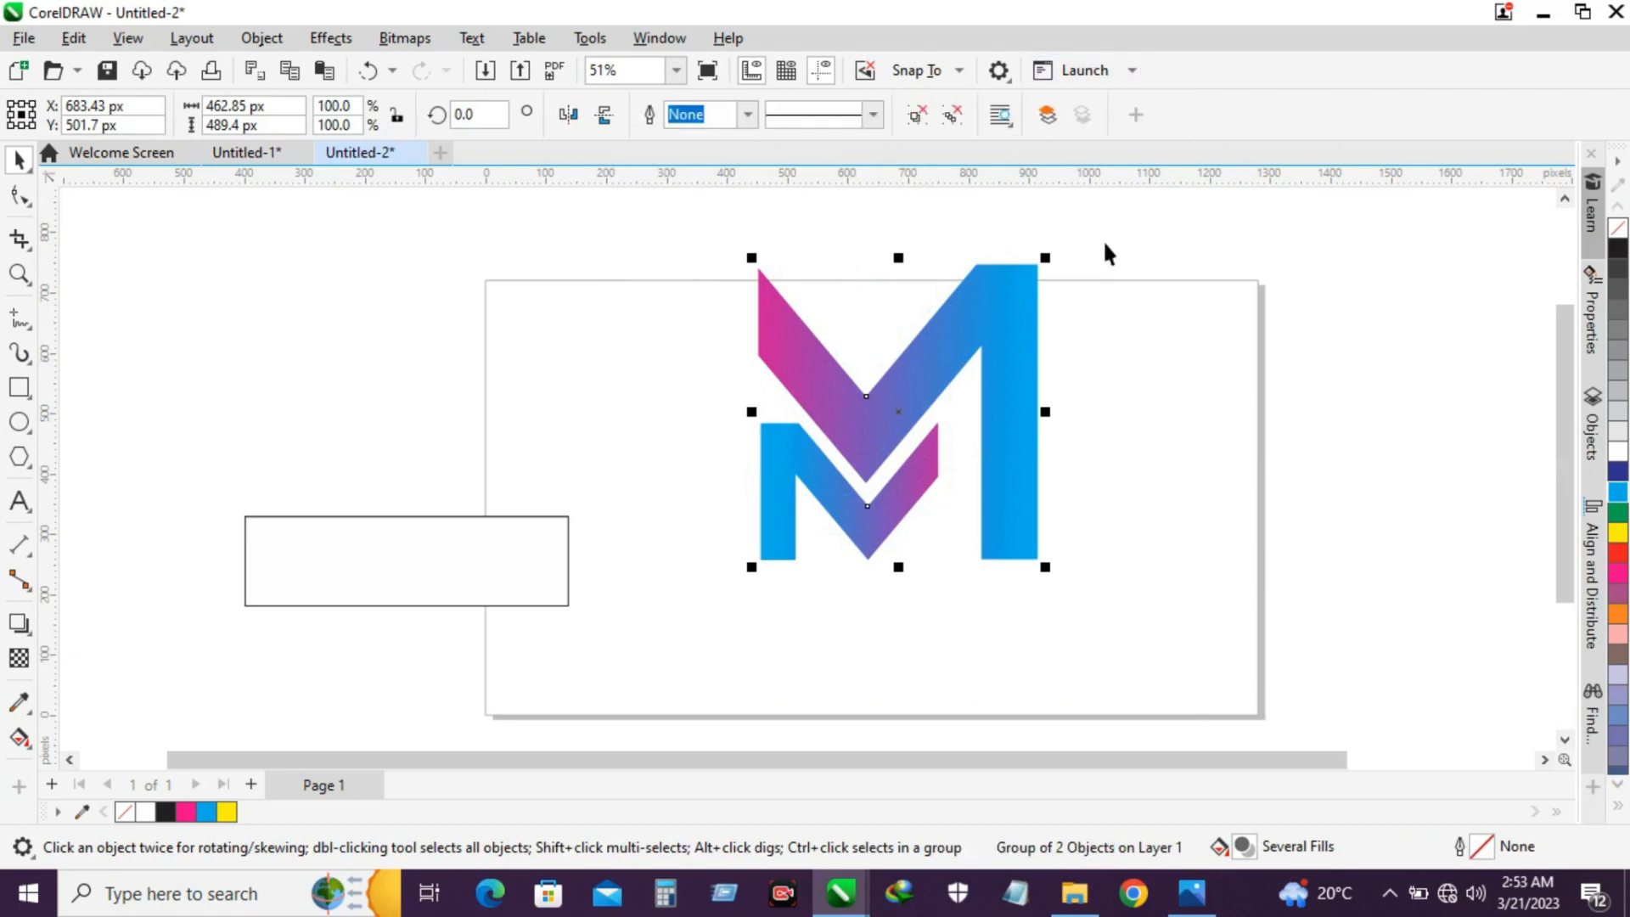
pyautogui.click(1113, 305)
pyautogui.click(1017, 361)
pyautogui.click(1172, 386)
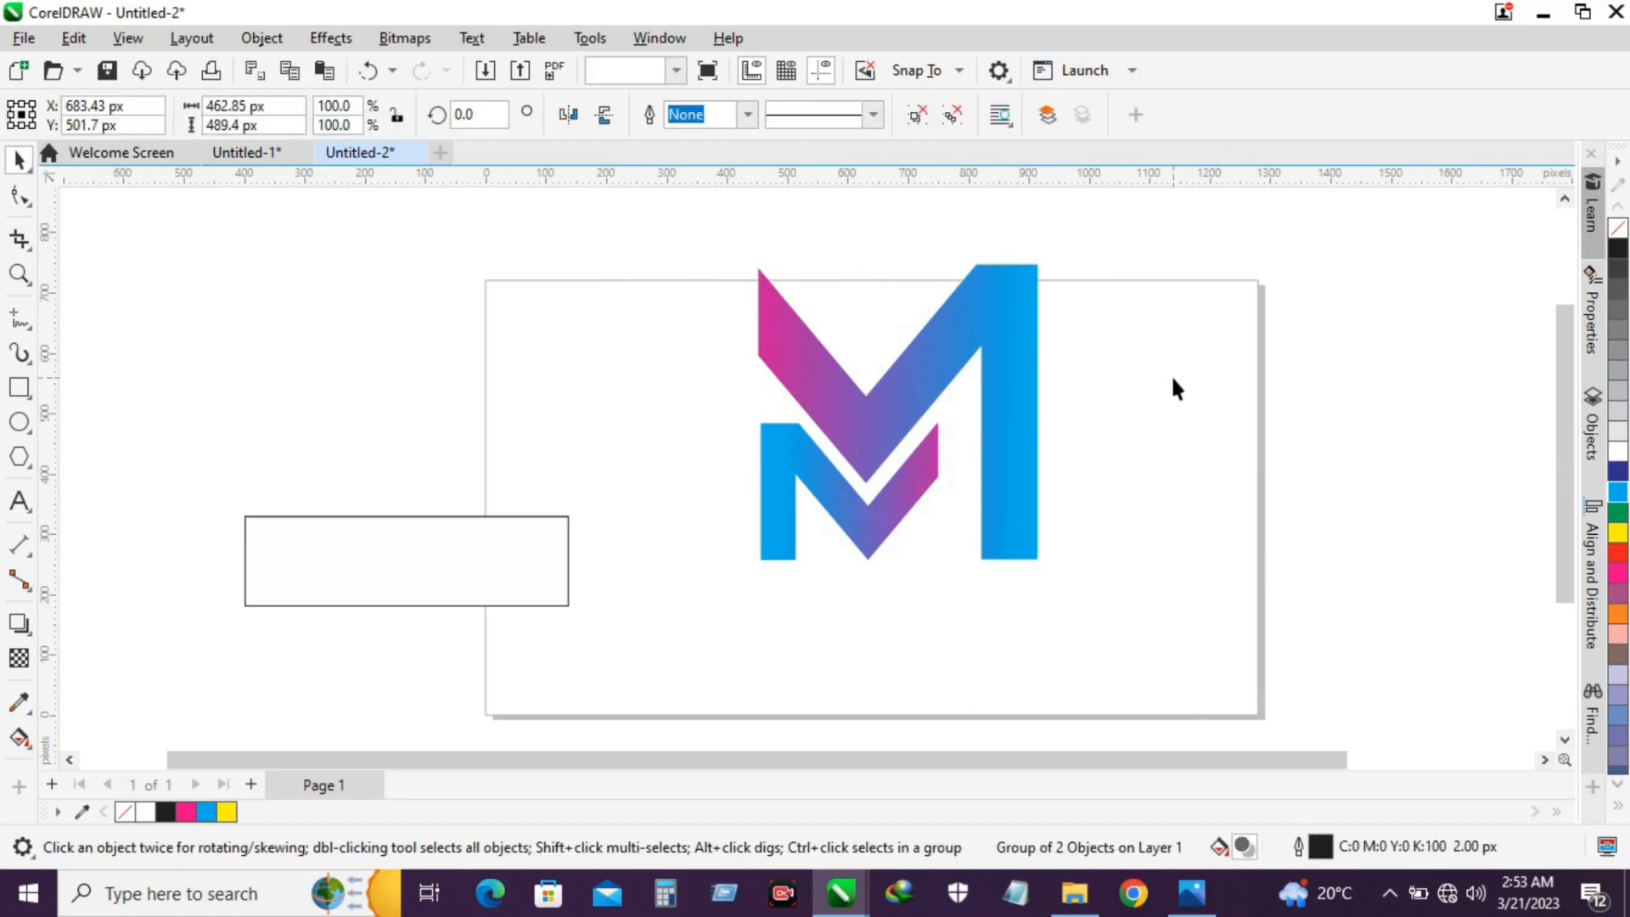
# Step: Delete the leftover trimming rectangle beside the monogram
pyautogui.click(482, 585)
pyautogui.press('Delete')
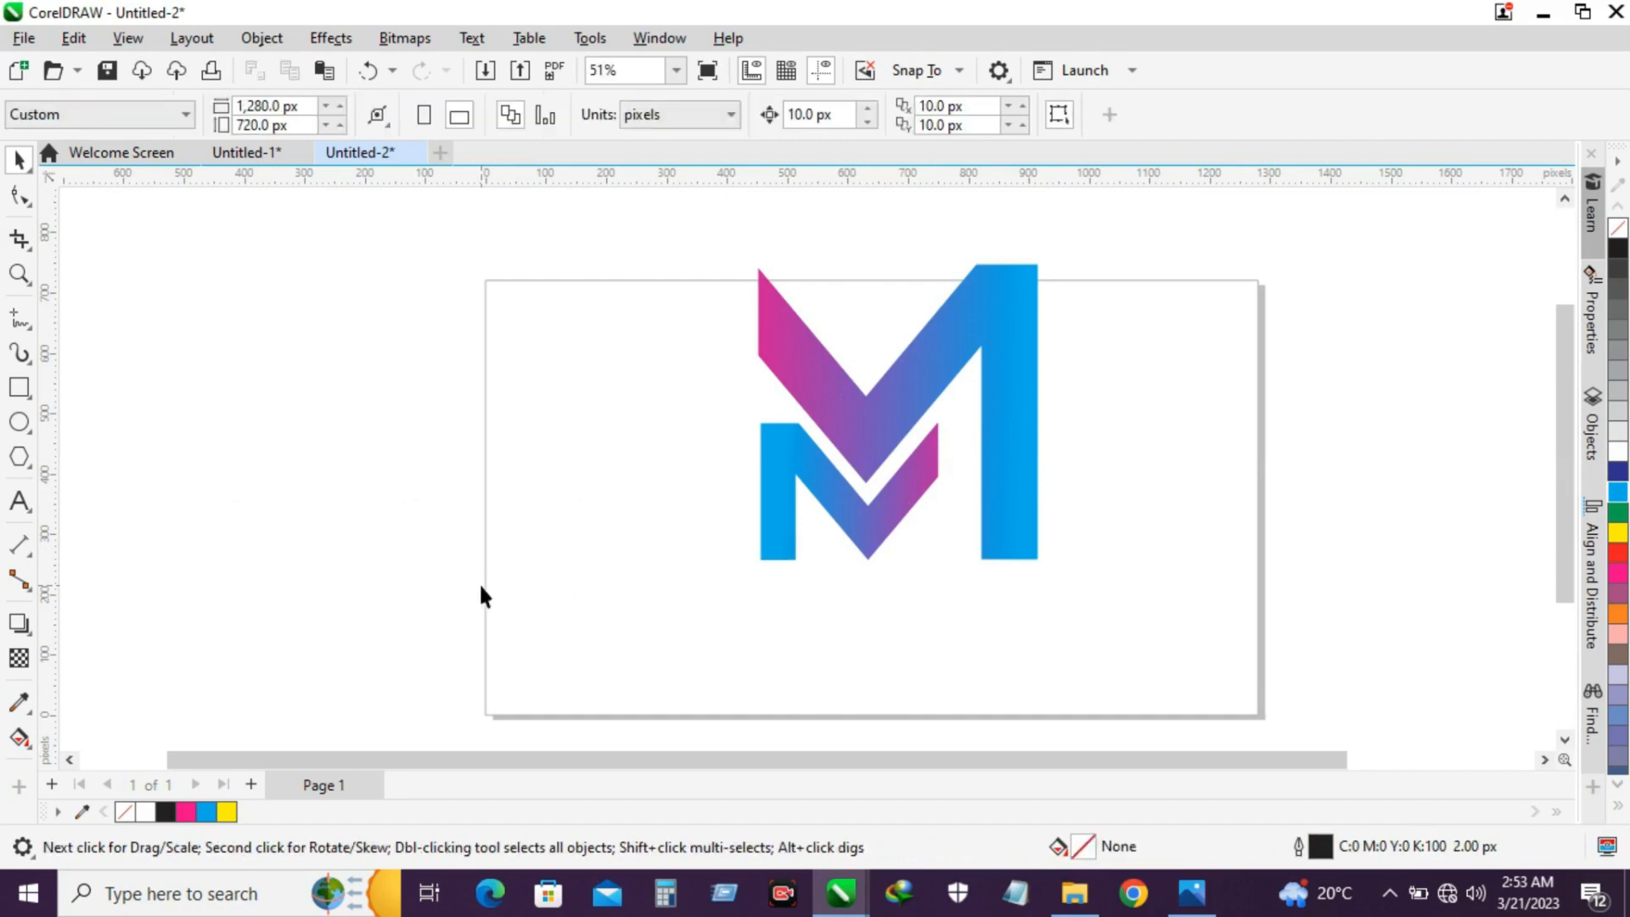
pyautogui.click(849, 397)
pyautogui.click(664, 476)
# Step: Add the artistic text "COMPANY NAME" just below the monogram
pyautogui.click(20, 501)
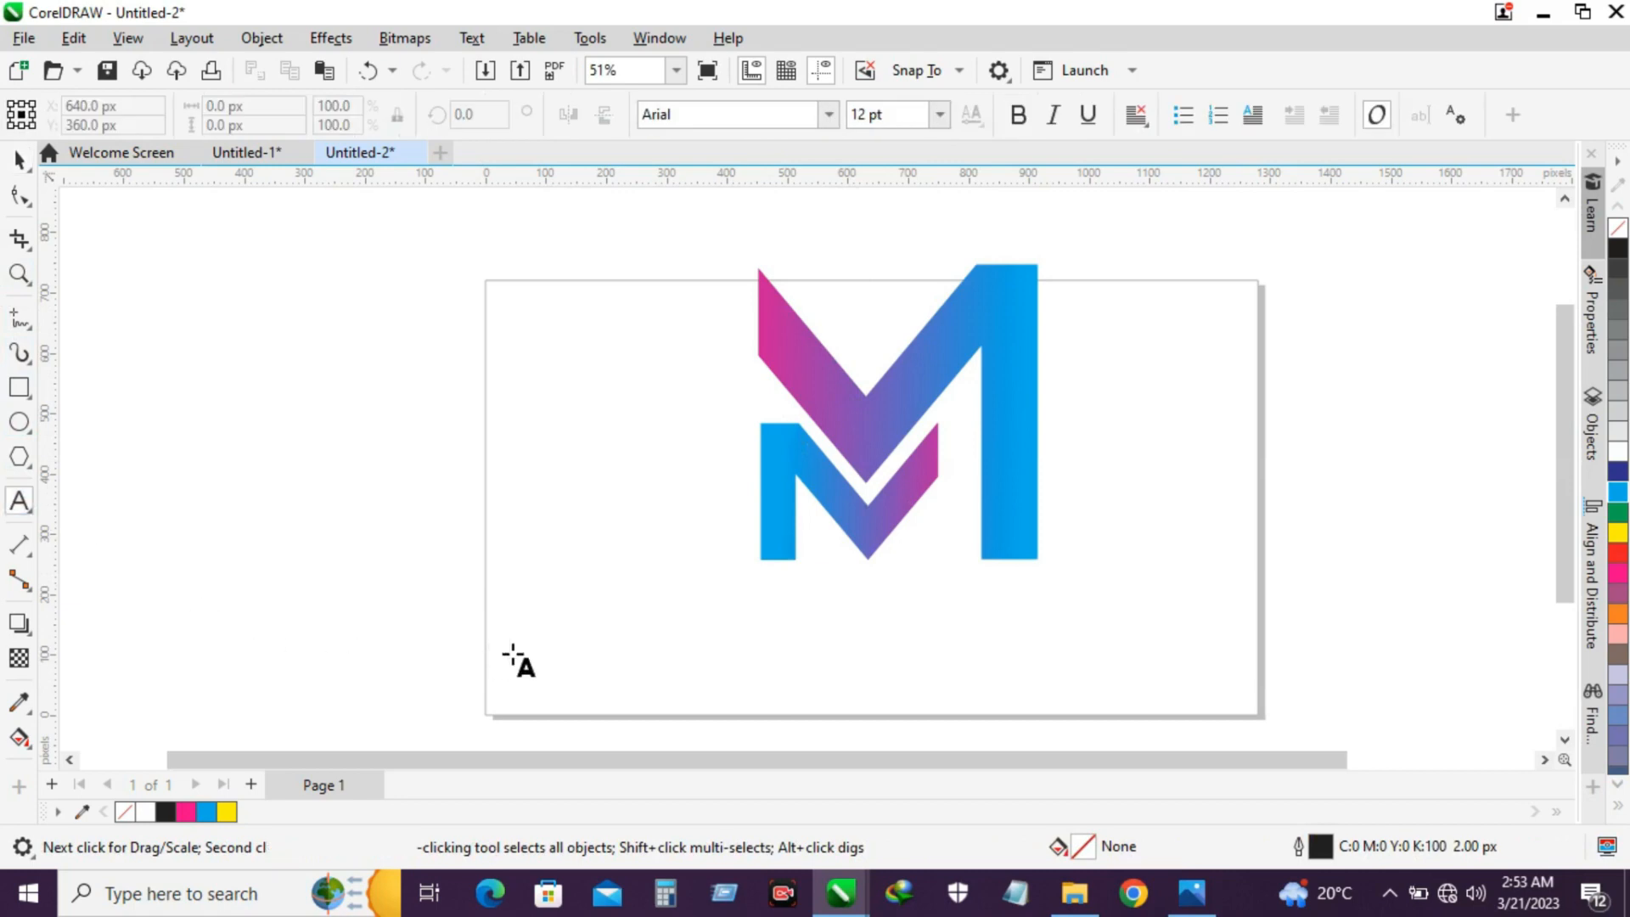
pyautogui.click(650, 639)
pyautogui.write('COM')
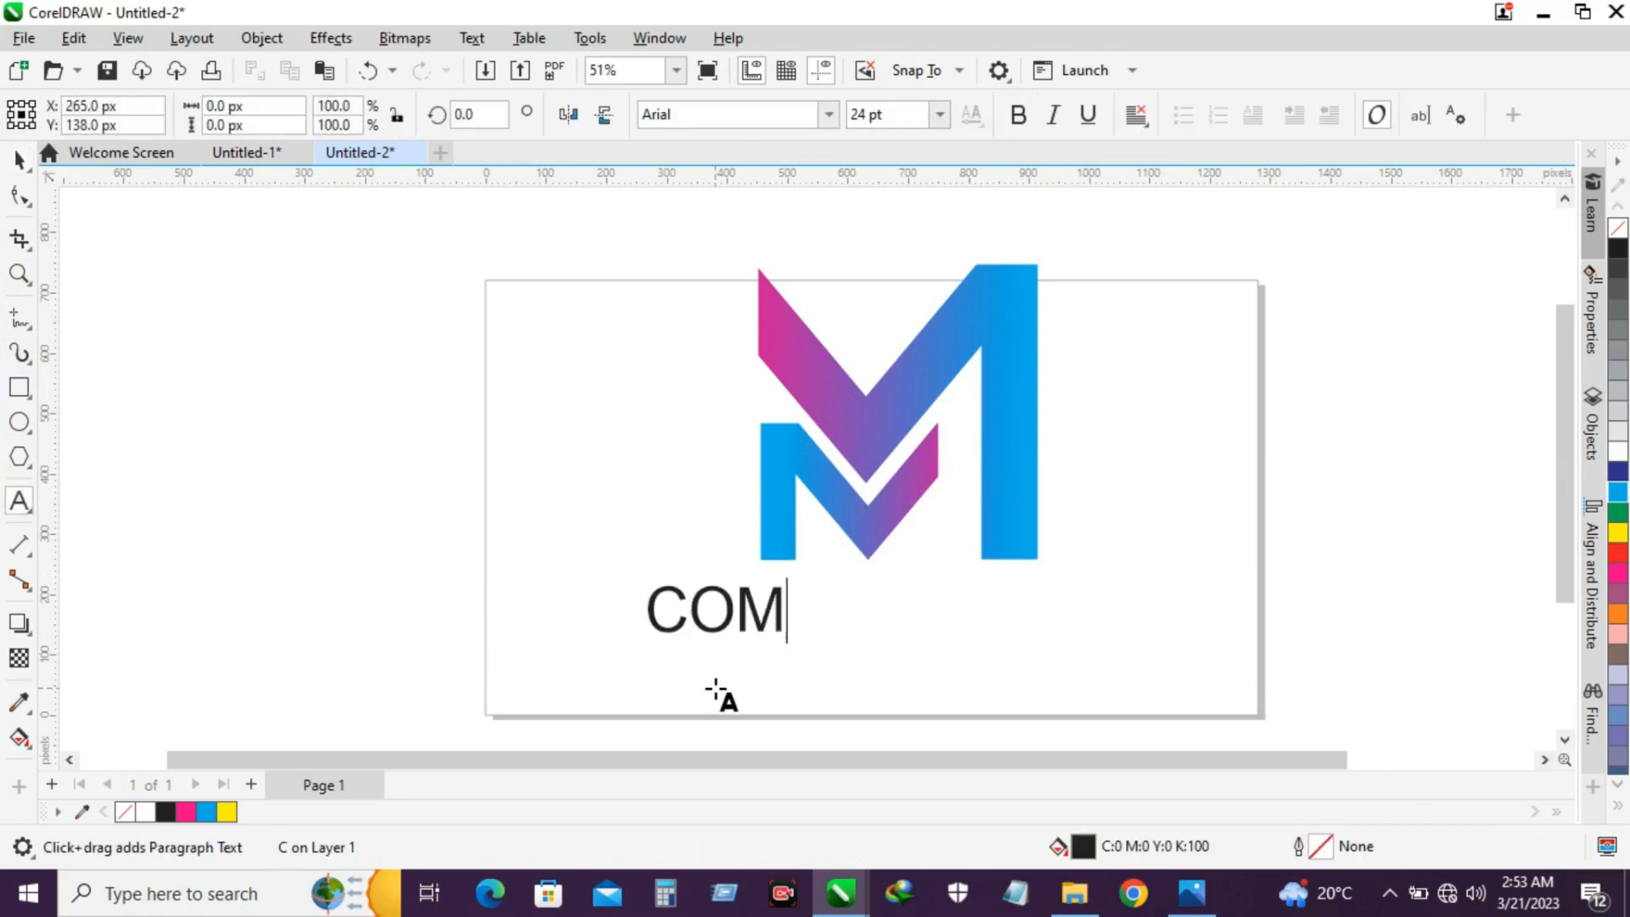
pyautogui.write('PANY NAME')
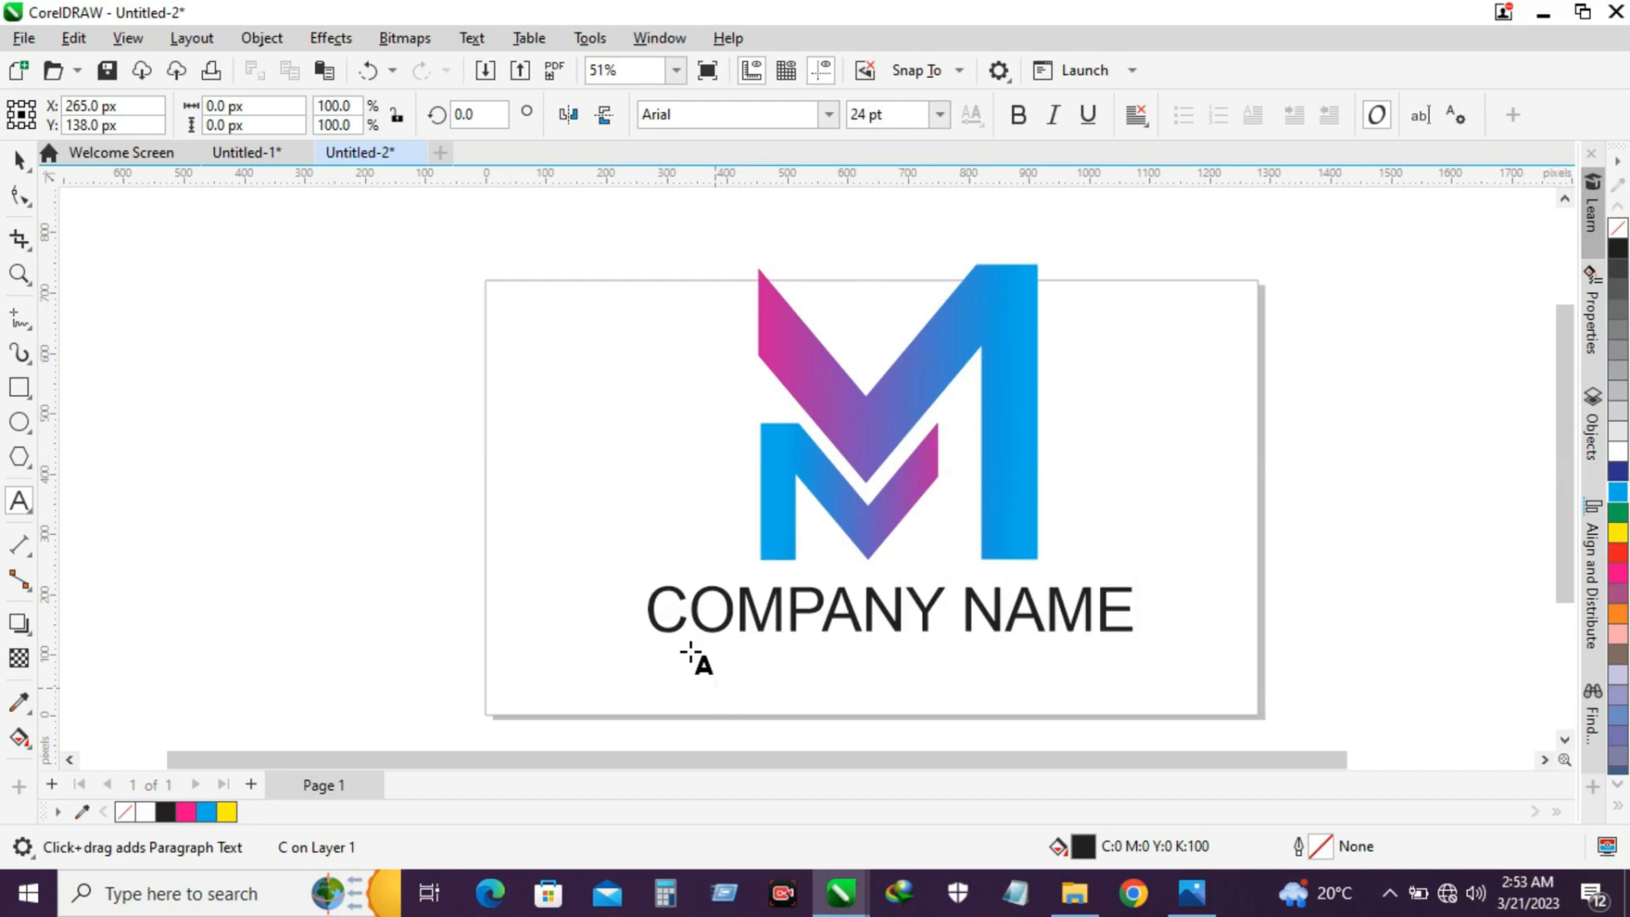
pyautogui.press('Escape')
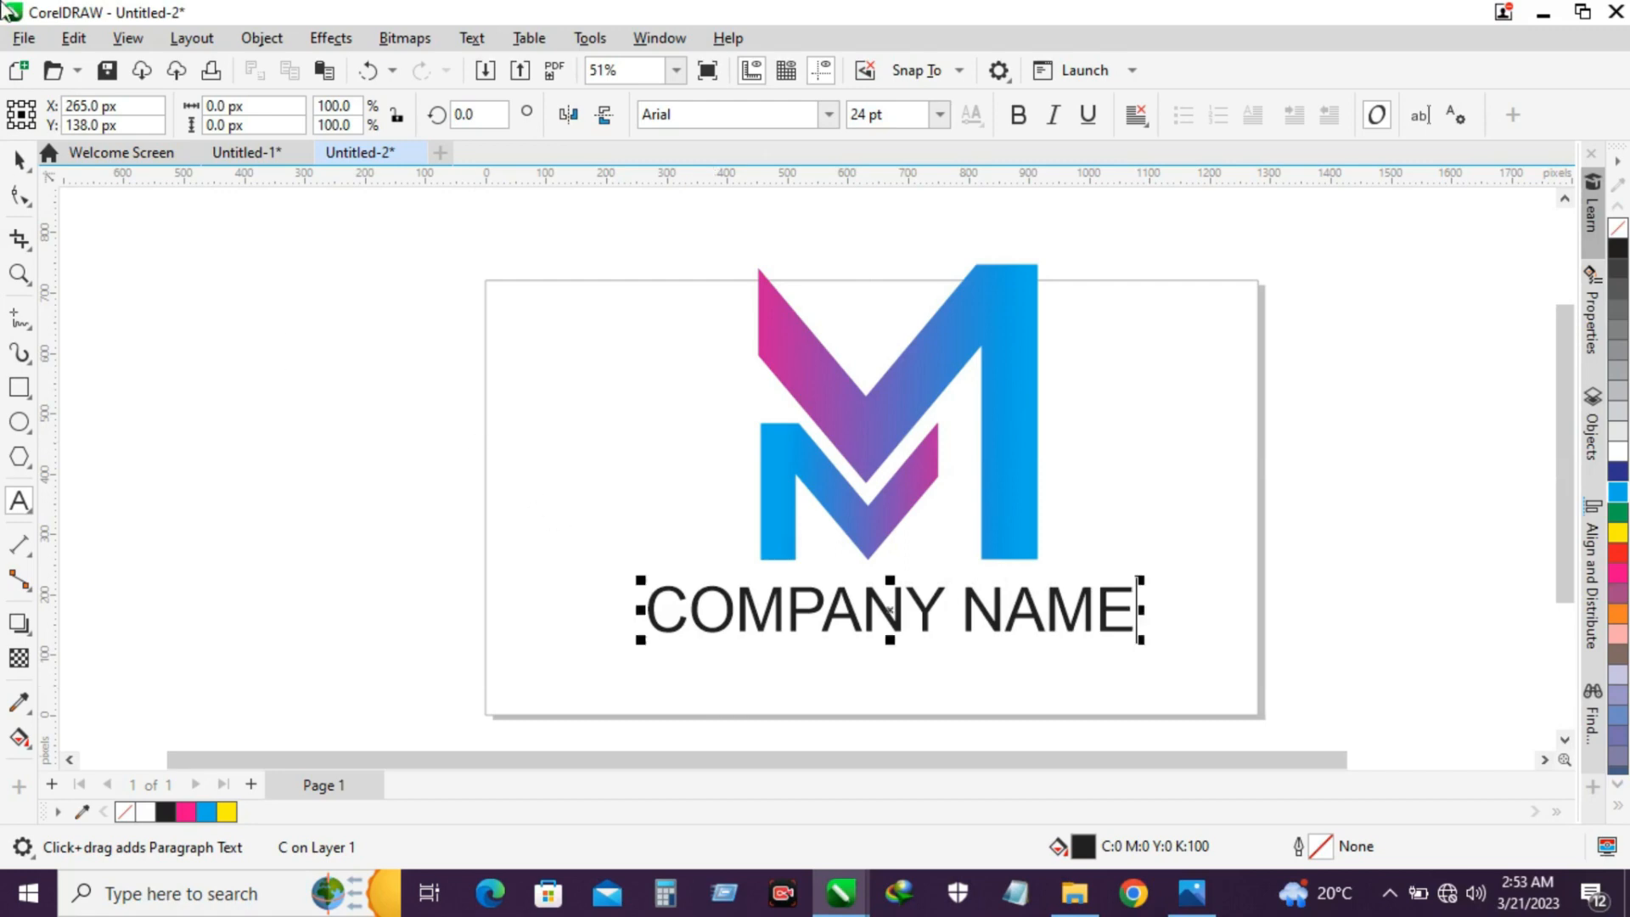
pyautogui.click(21, 161)
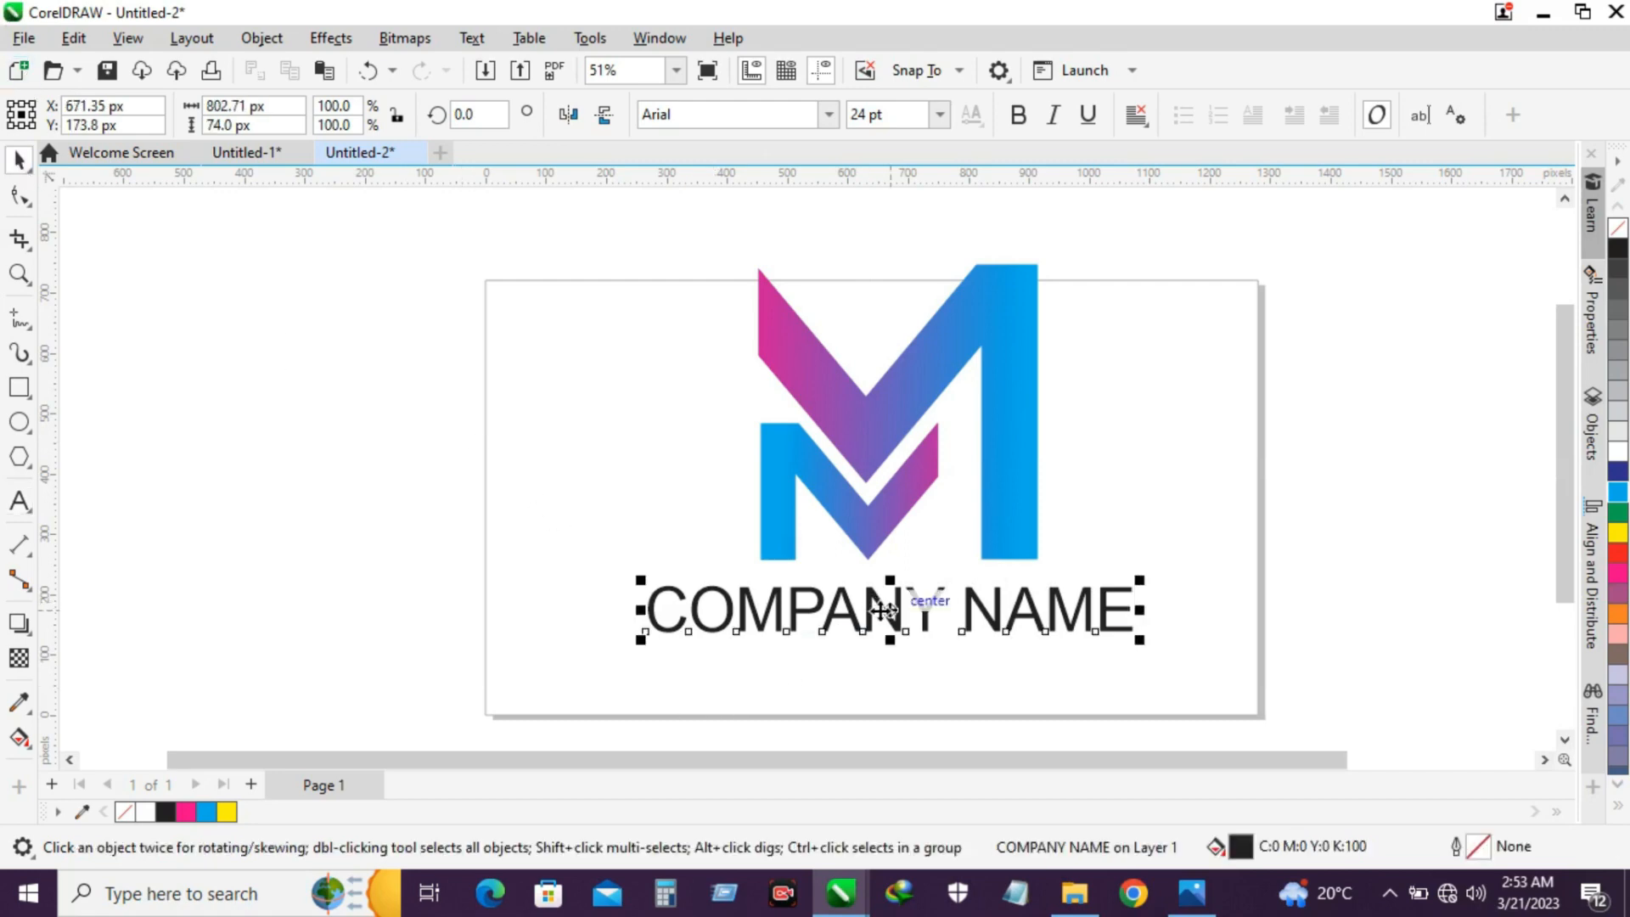
# Step: Break the company name text into separate words and fill COMPANY with cyan and NAME with magenta
pyautogui.hotkey('ctrl', 'k')
pyautogui.click(882, 609)
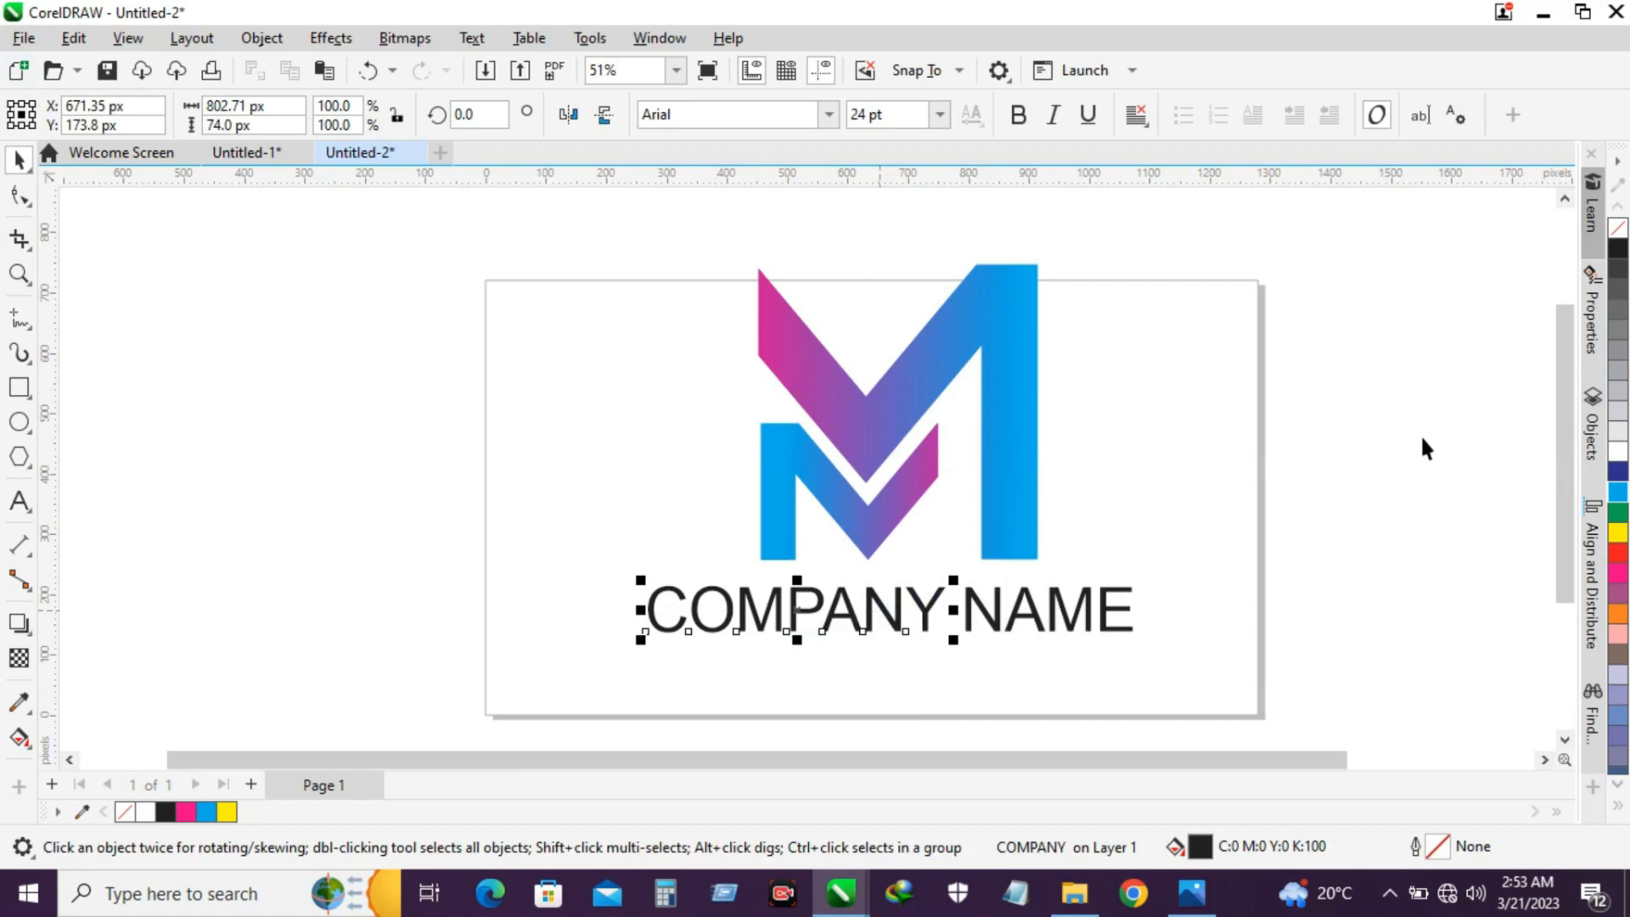
pyautogui.click(1619, 494)
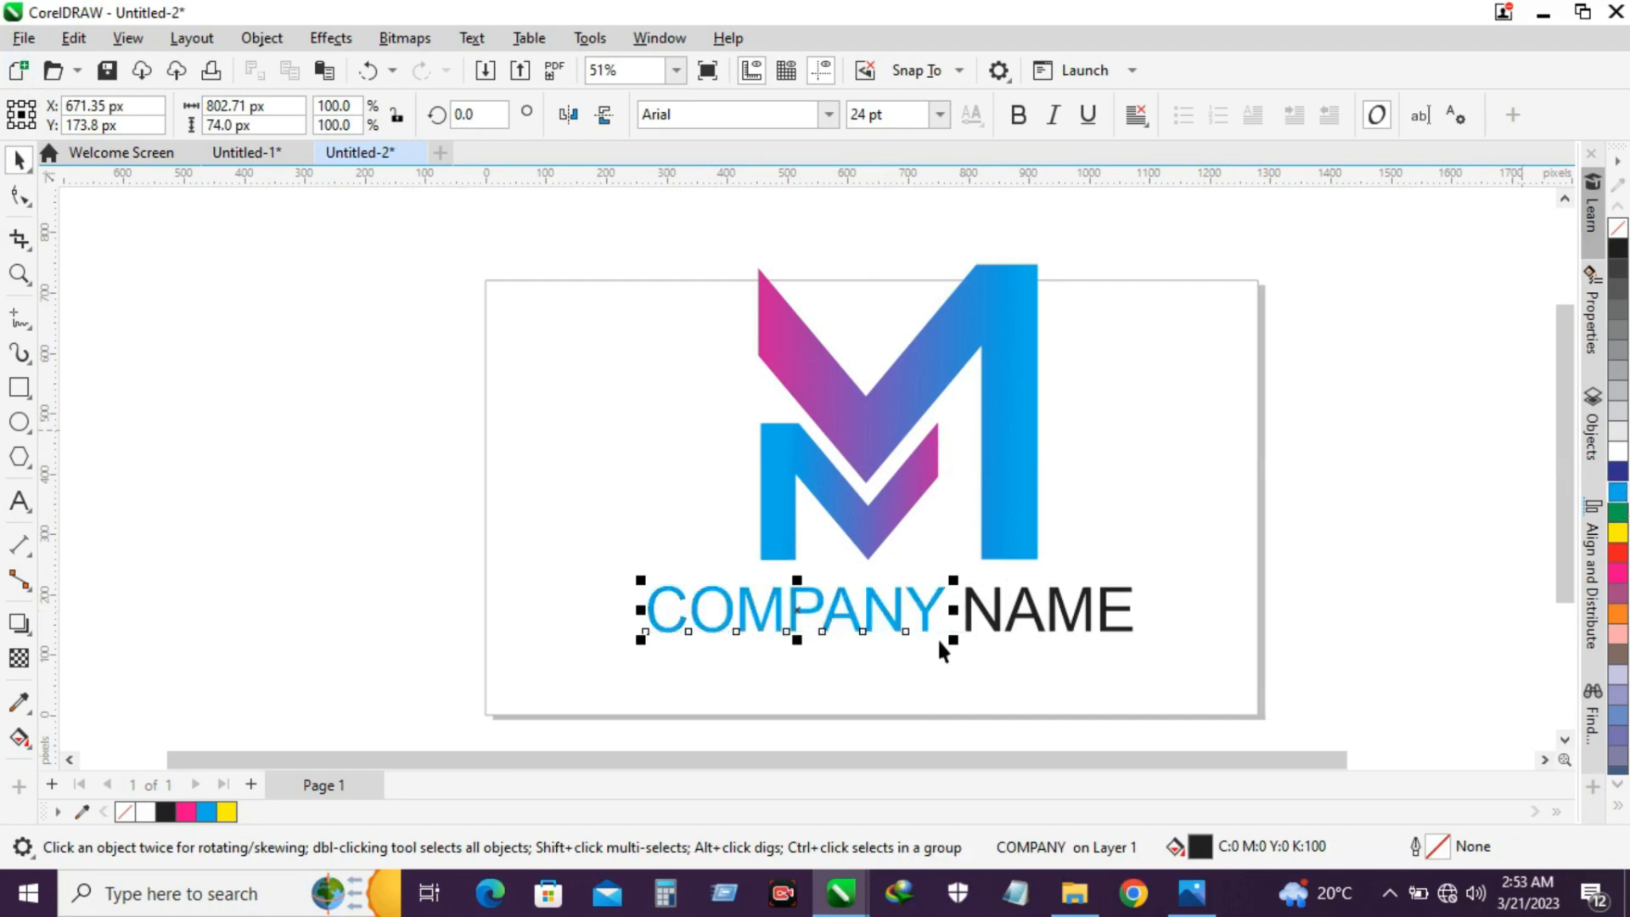
pyautogui.click(985, 619)
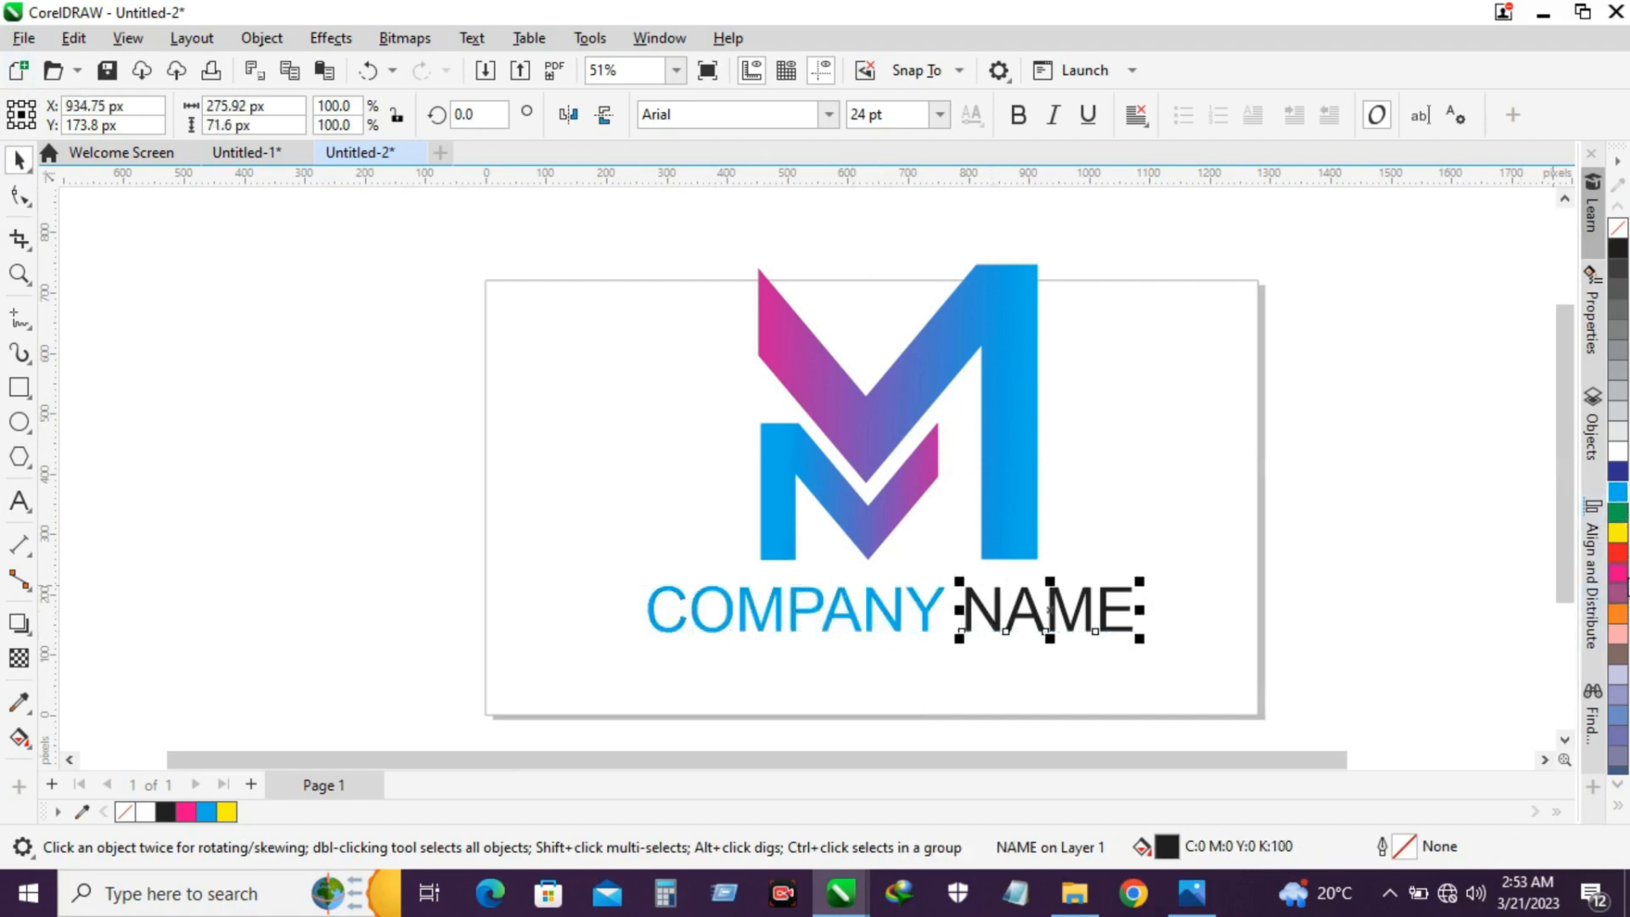
pyautogui.click(1626, 574)
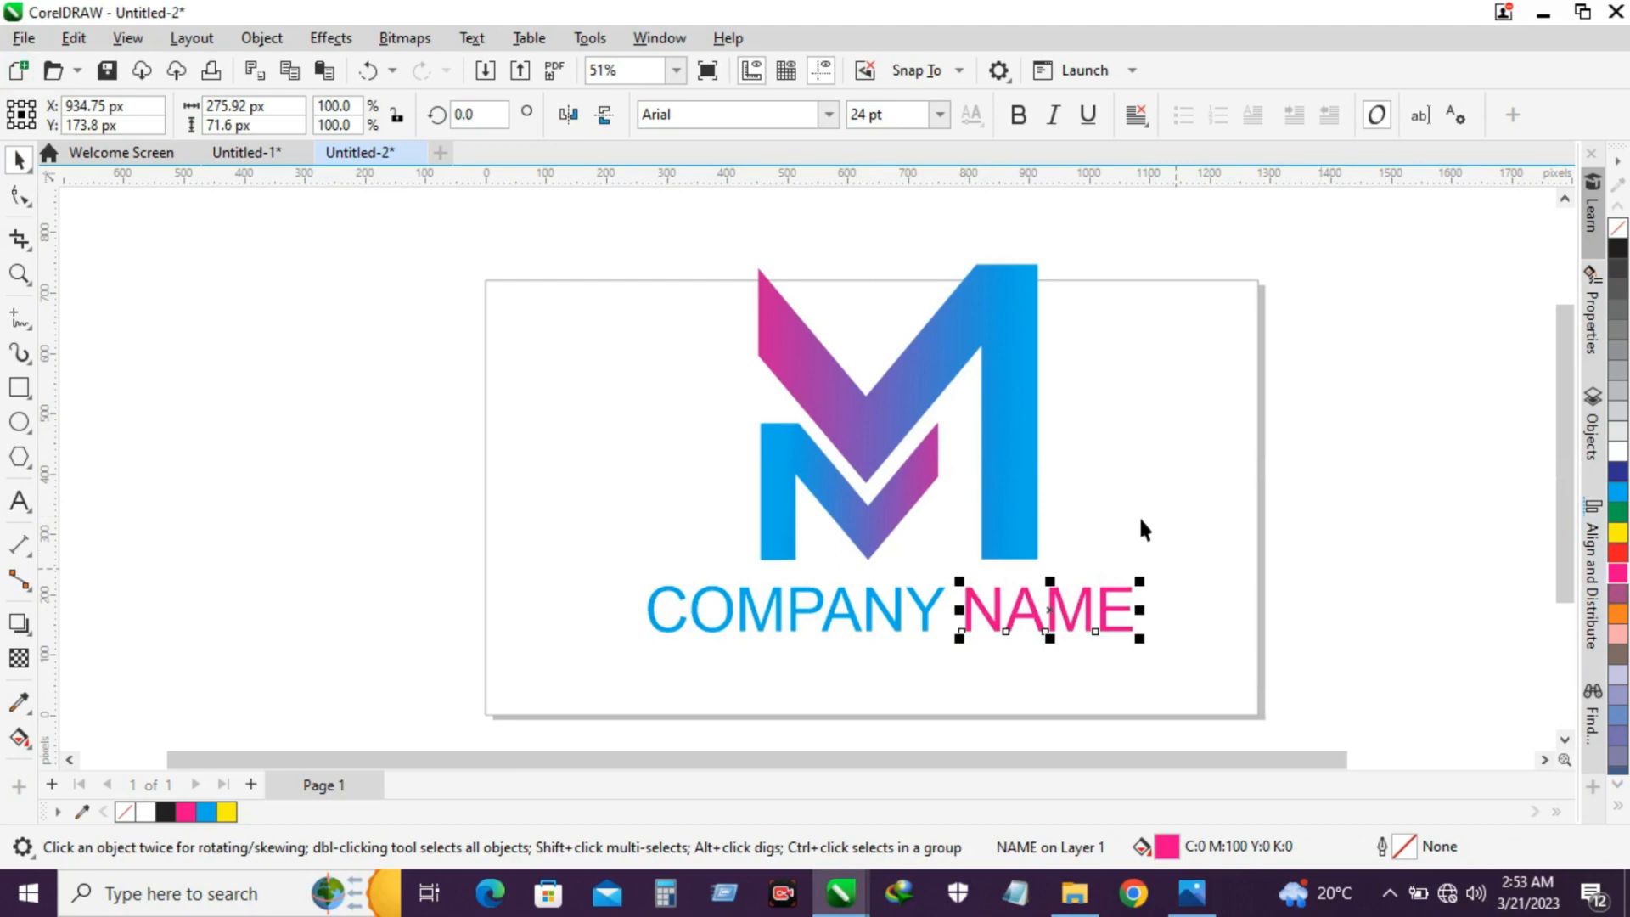
# Step: Set the font of both words to Orbitron Bold
pyautogui.moveTo(591, 543); pyautogui.dragTo(1203, 691)
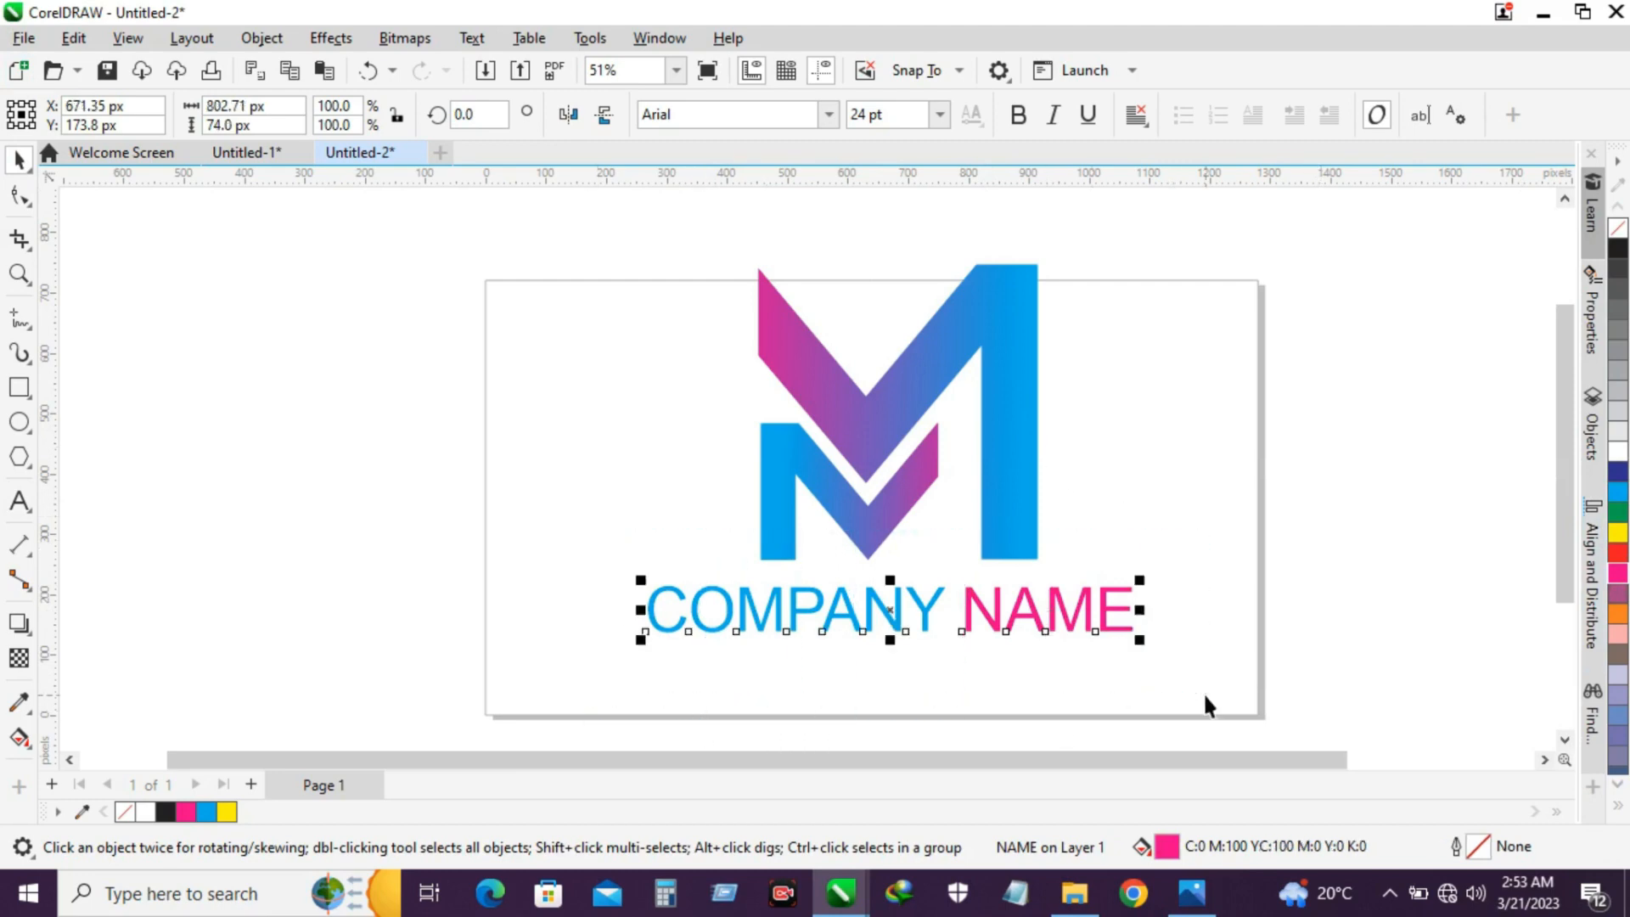
pyautogui.click(828, 113)
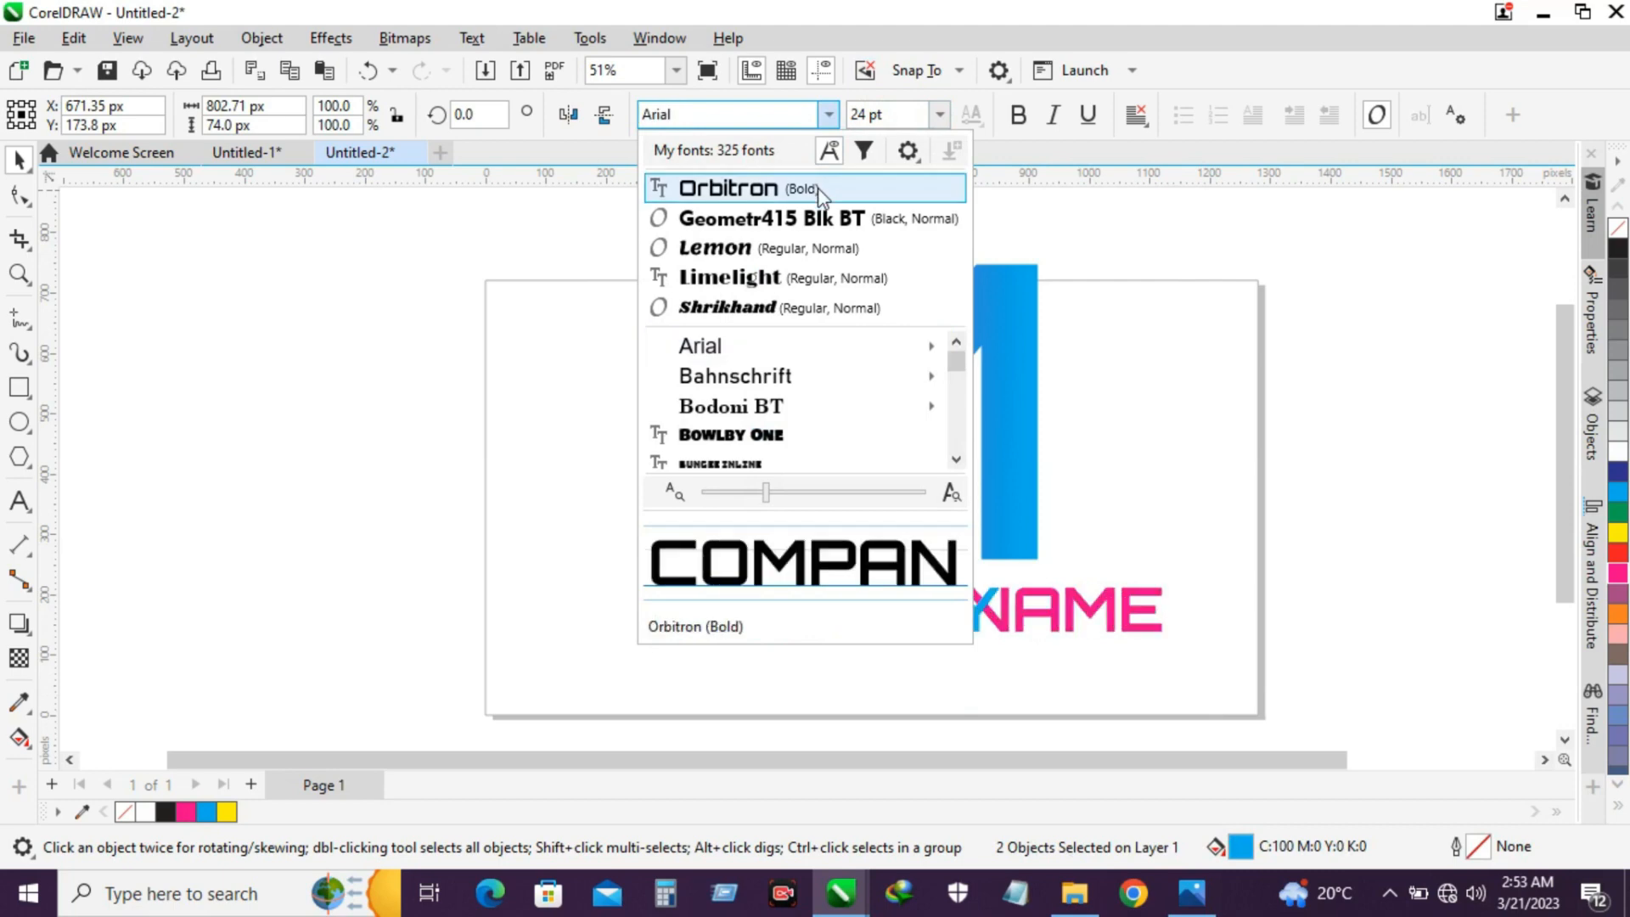
pyautogui.click(730, 187)
pyautogui.click(1200, 527)
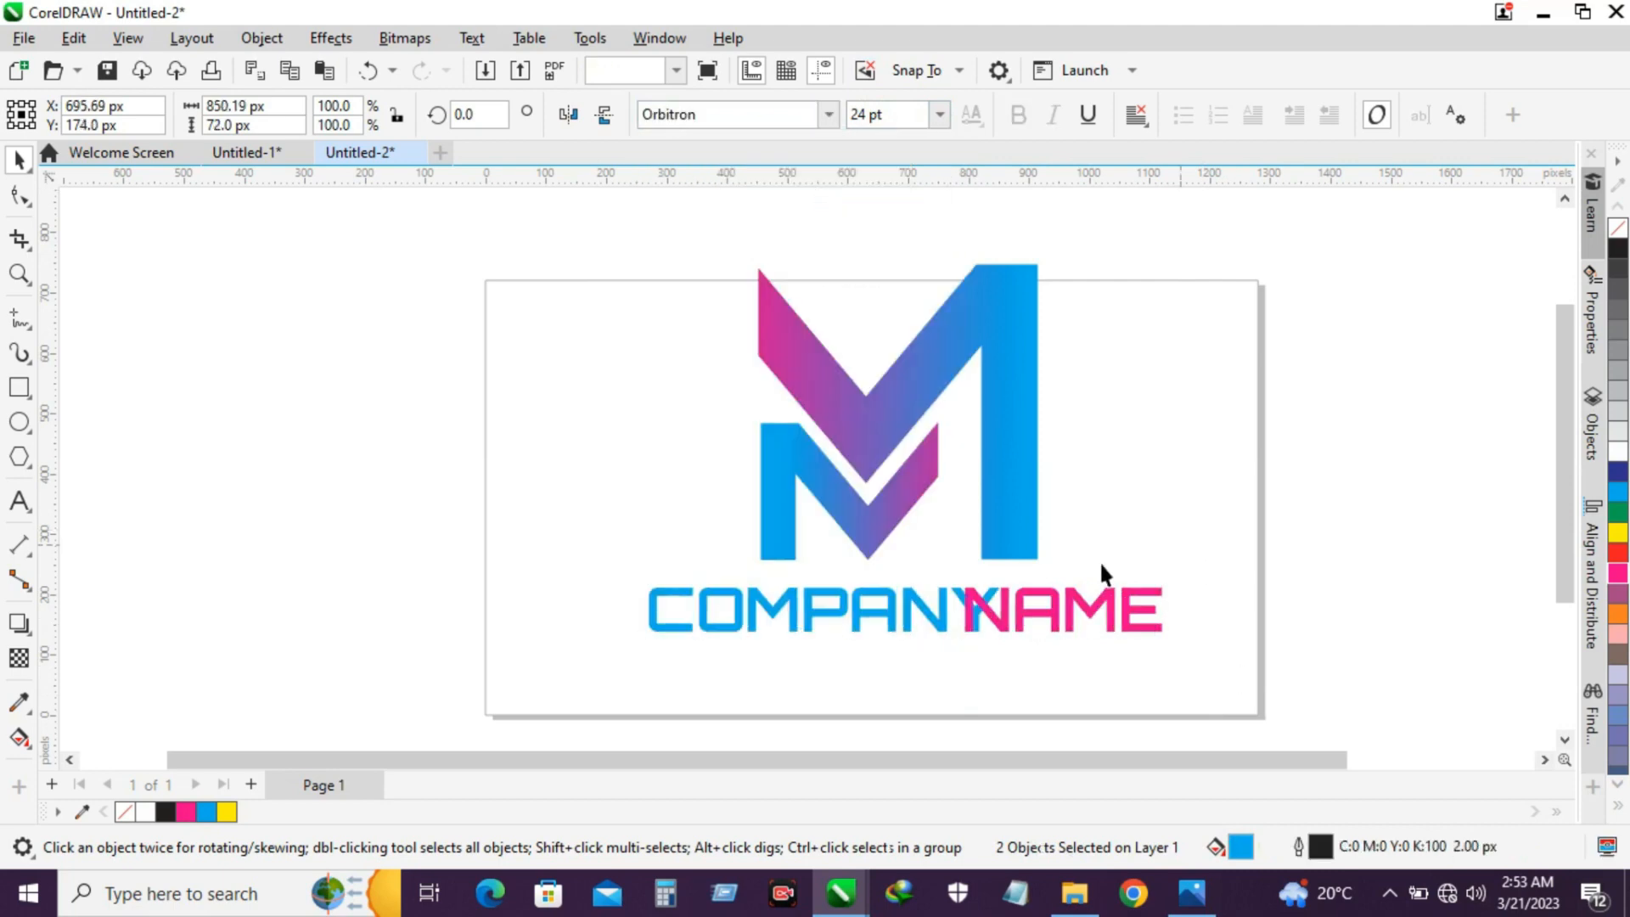
# Step: Nudge the word NAME about 70 px right so it no longer overlaps COMPANY
pyautogui.click(1059, 616)
pyautogui.press('Right')
pyautogui.press('Right')
pyautogui.press('Right')
pyautogui.press('Right')
pyautogui.press('Right')
pyautogui.press('Right')
pyautogui.press('Right')
# Step: Nudge the word COMPANY 80 px left, away from NAME
pyautogui.click(890, 626)
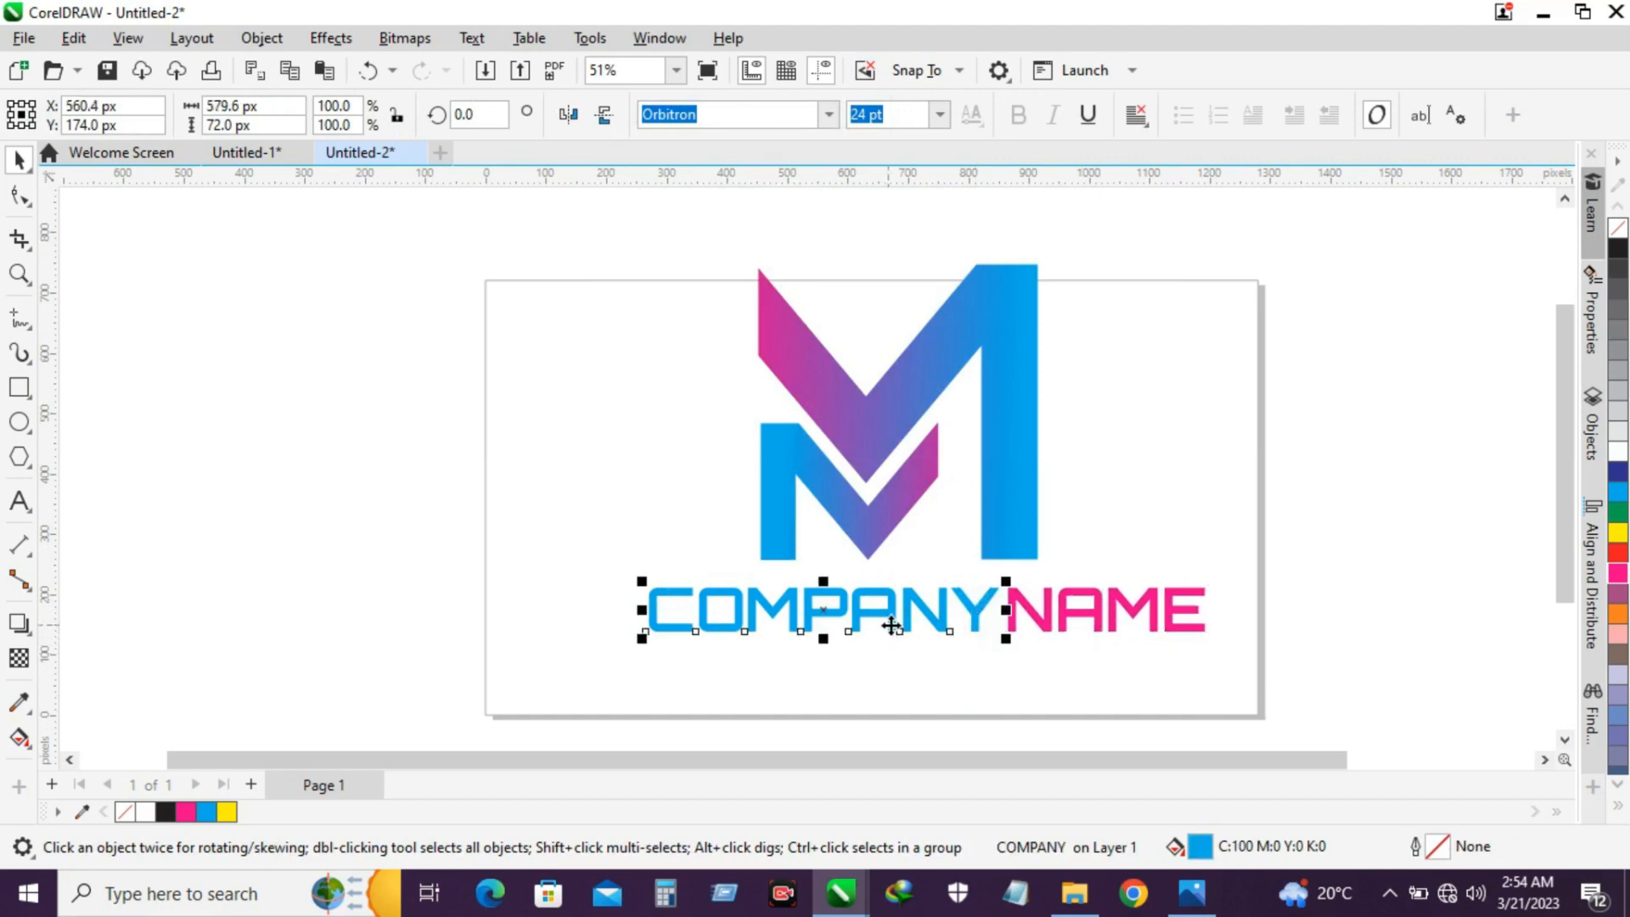
pyautogui.press('Left')
pyautogui.press('Left')
pyautogui.press('Left')
pyautogui.press('Left')
pyautogui.press('Left')
pyautogui.press('Left')
pyautogui.press('Left')
pyautogui.press('Left')
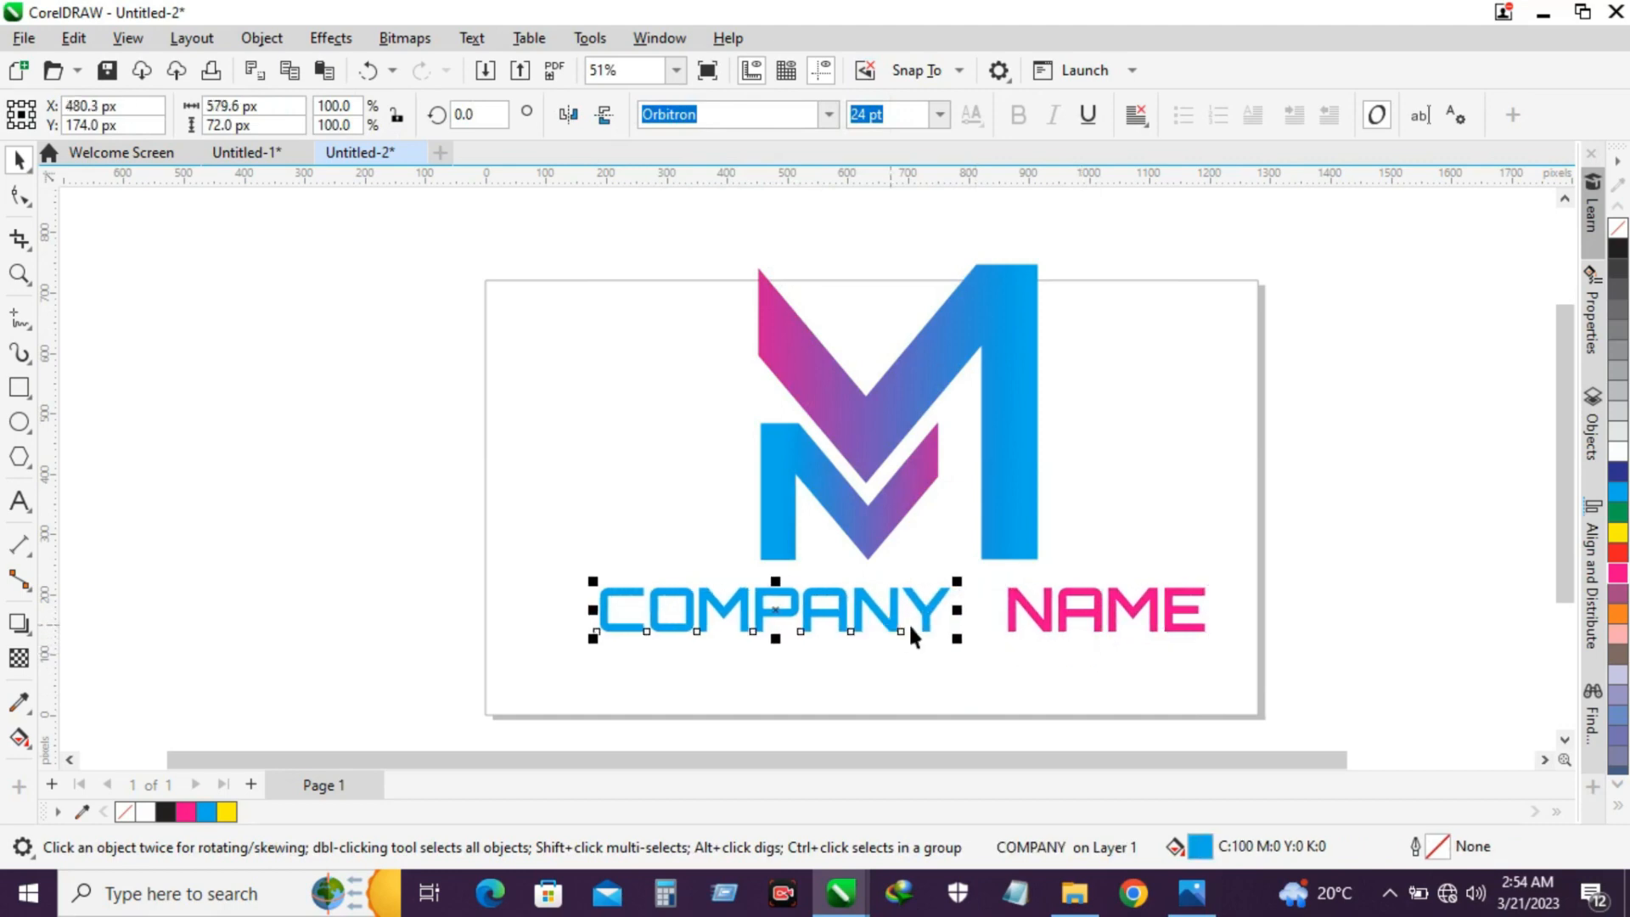
# Step: Nudge the word NAME about 60 px left to leave a normal word space after COMPANY
pyautogui.click(1033, 627)
pyautogui.press('Left')
pyautogui.press('Left')
pyautogui.press('Left')
pyautogui.press('Left')
pyautogui.press('Left')
pyautogui.press('Left')
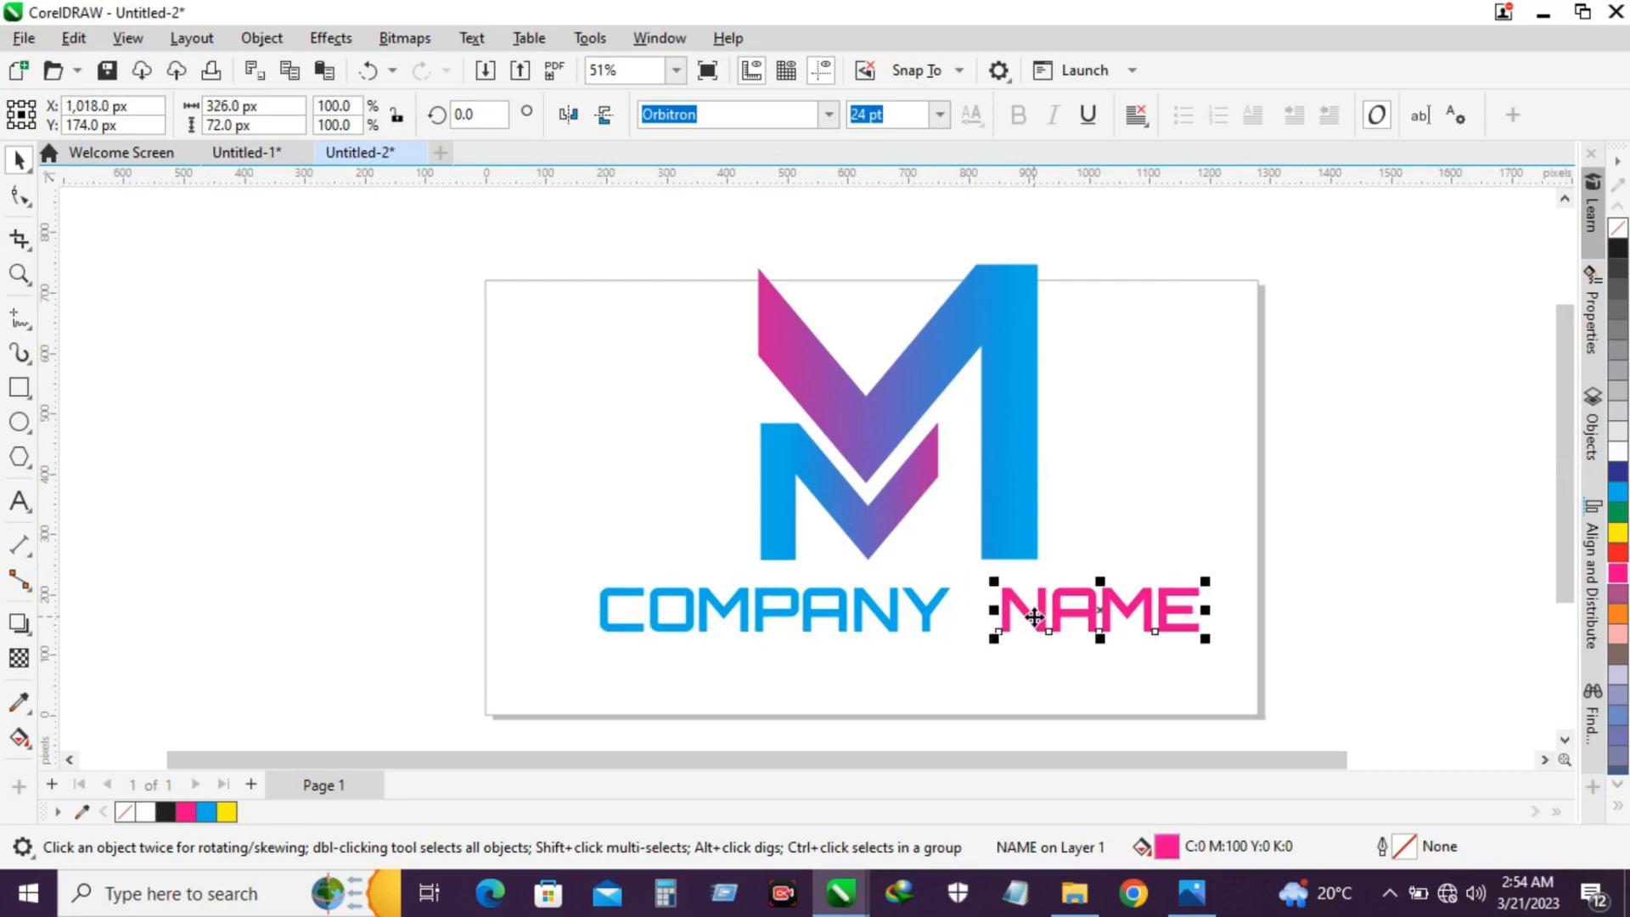
# Step: Group the two words and centre them horizontally under the monogram
pyautogui.moveTo(569, 575); pyautogui.dragTo(1244, 676)
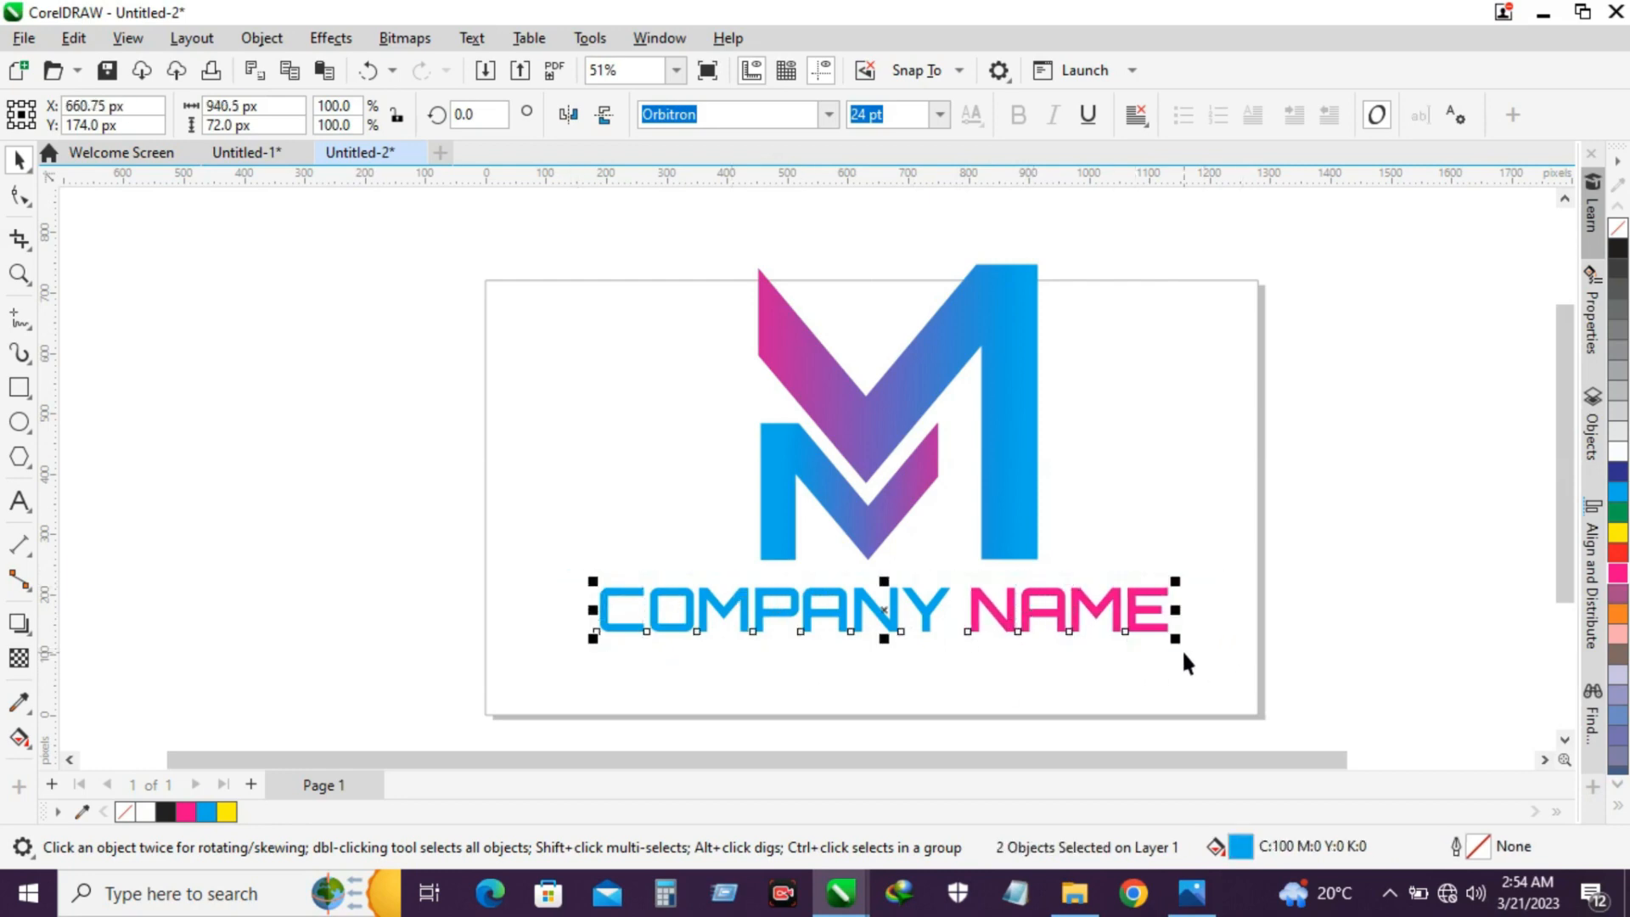
pyautogui.hotkey('ctrl', 'g')
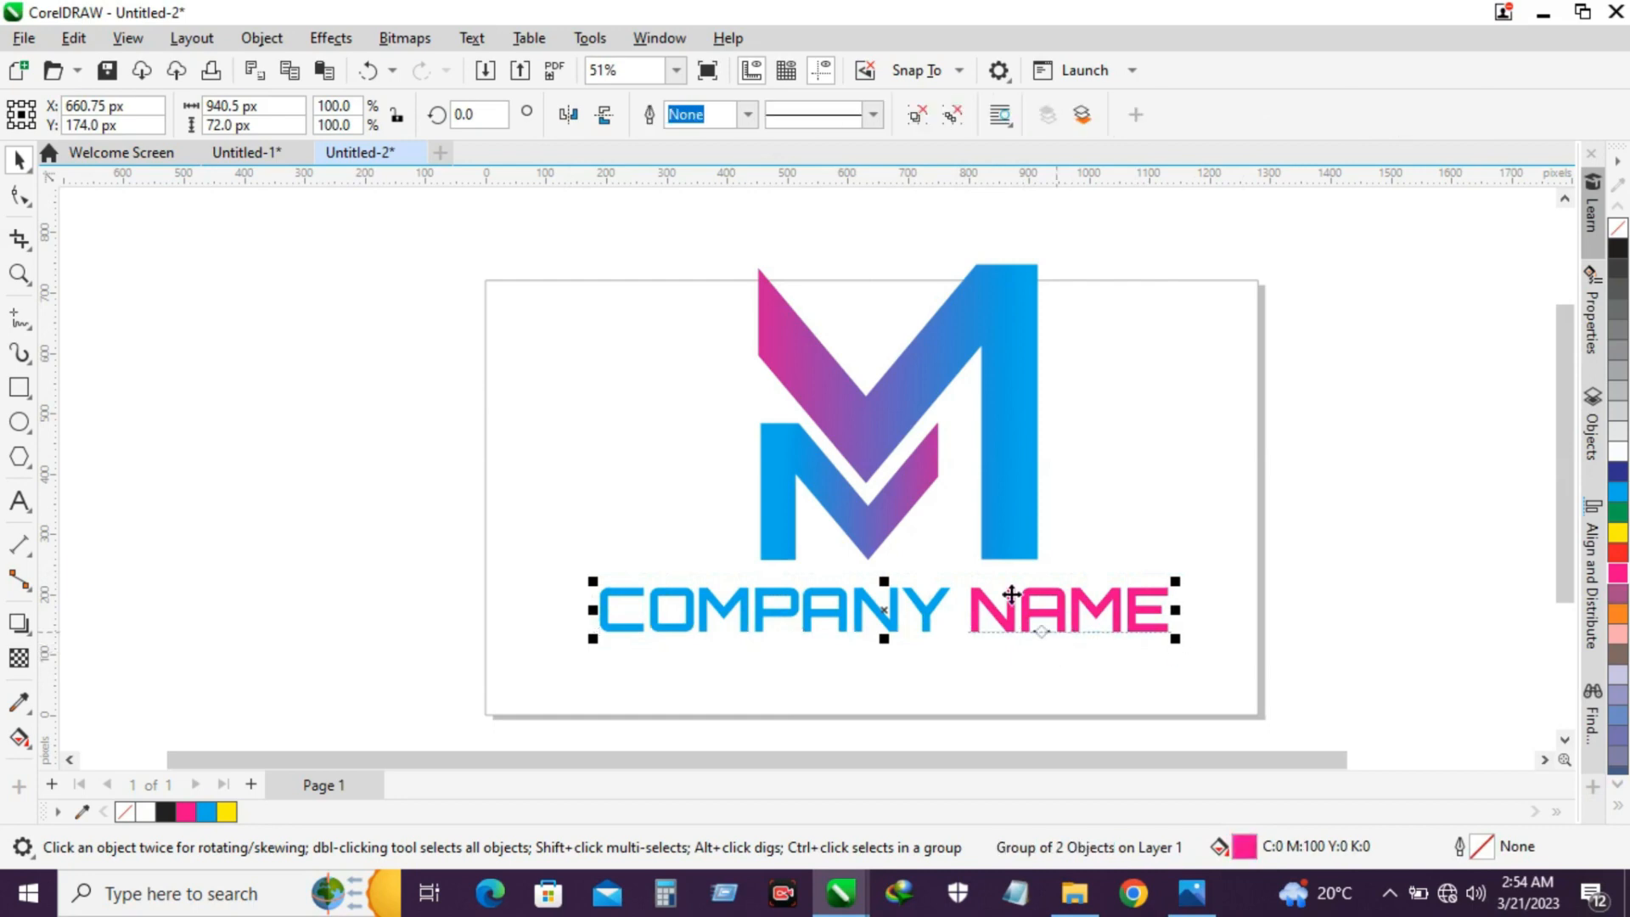
pyautogui.keyDown('shift'); pyautogui.click(1021, 506); pyautogui.keyUp('shift')
pyautogui.press('c')
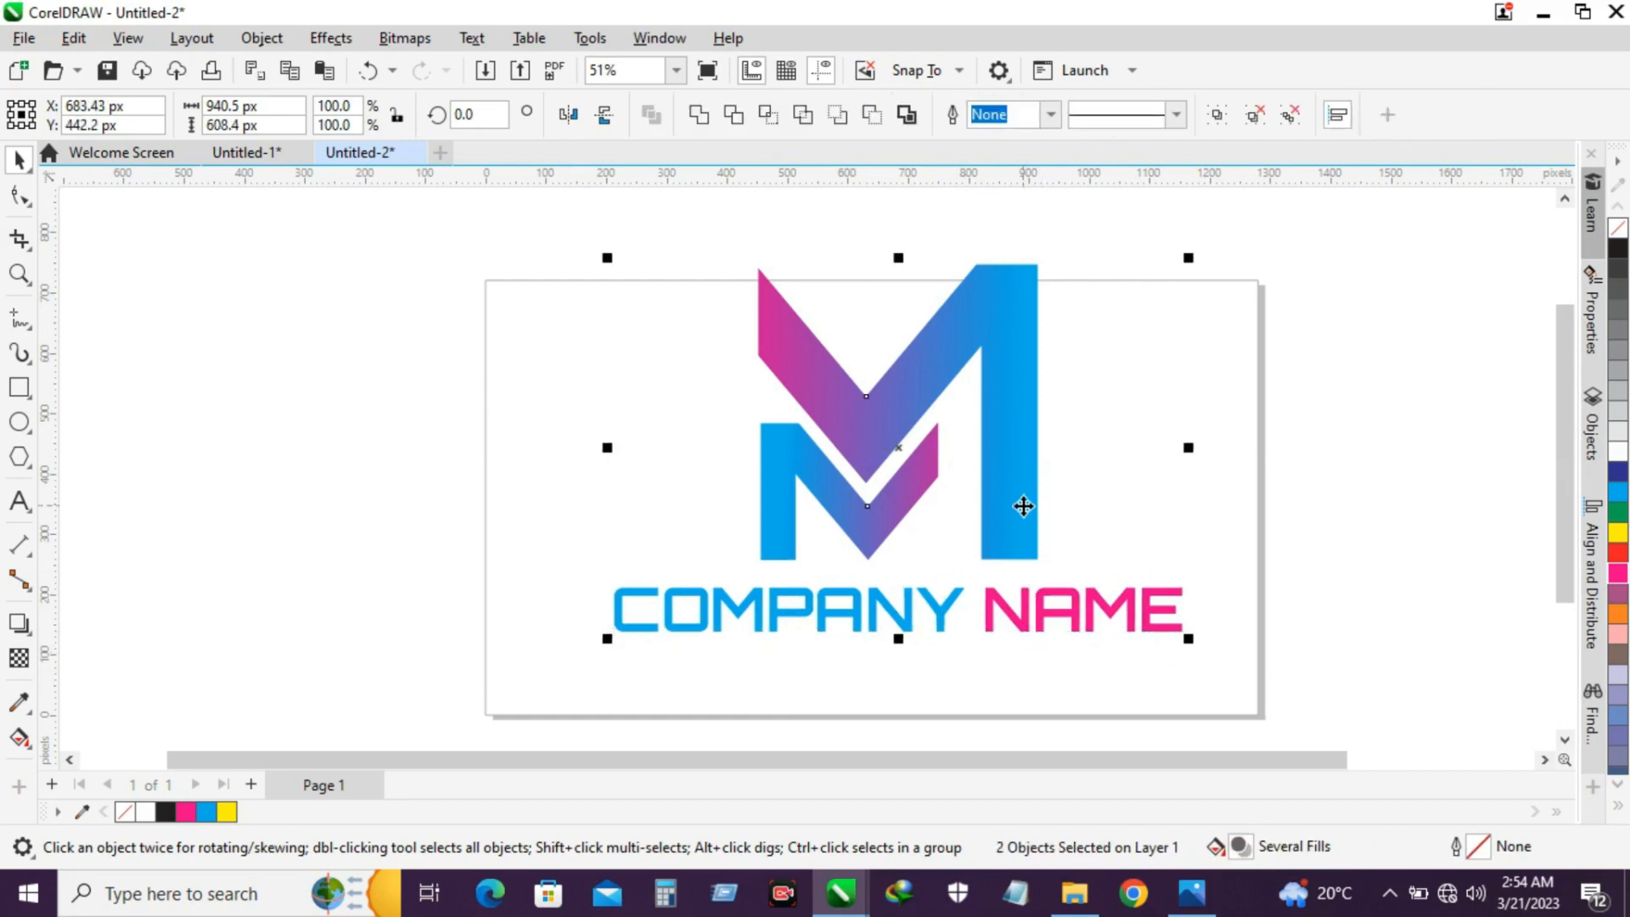
pyautogui.click(1238, 580)
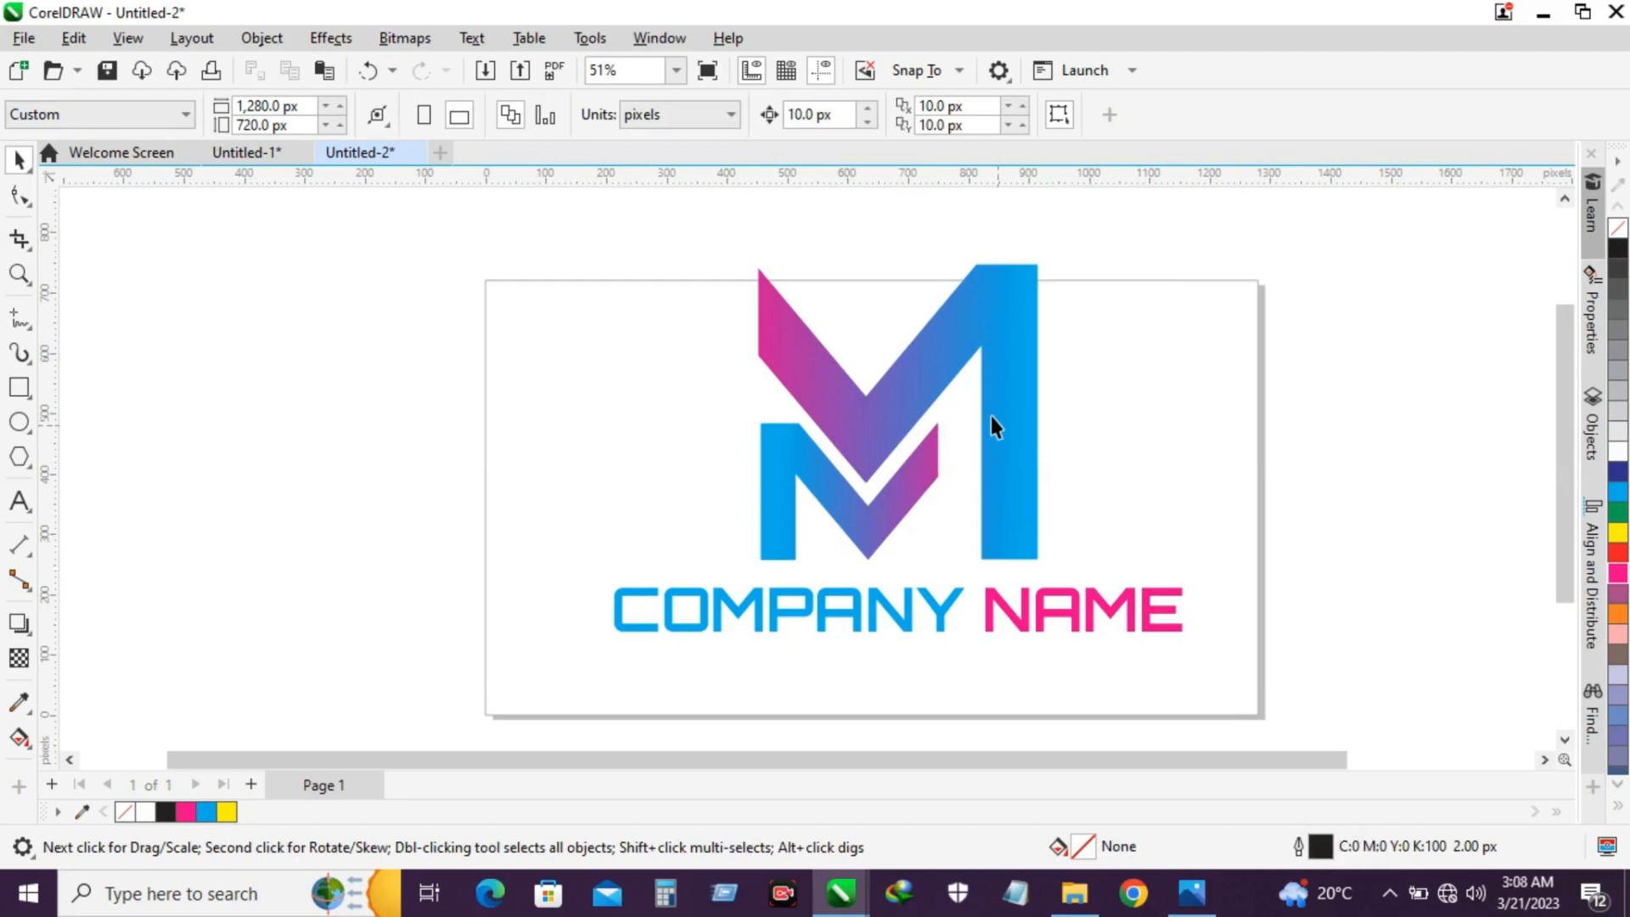
# Step: Ungroup the monogram so the two Ms are separate objects again
pyautogui.click(983, 407)
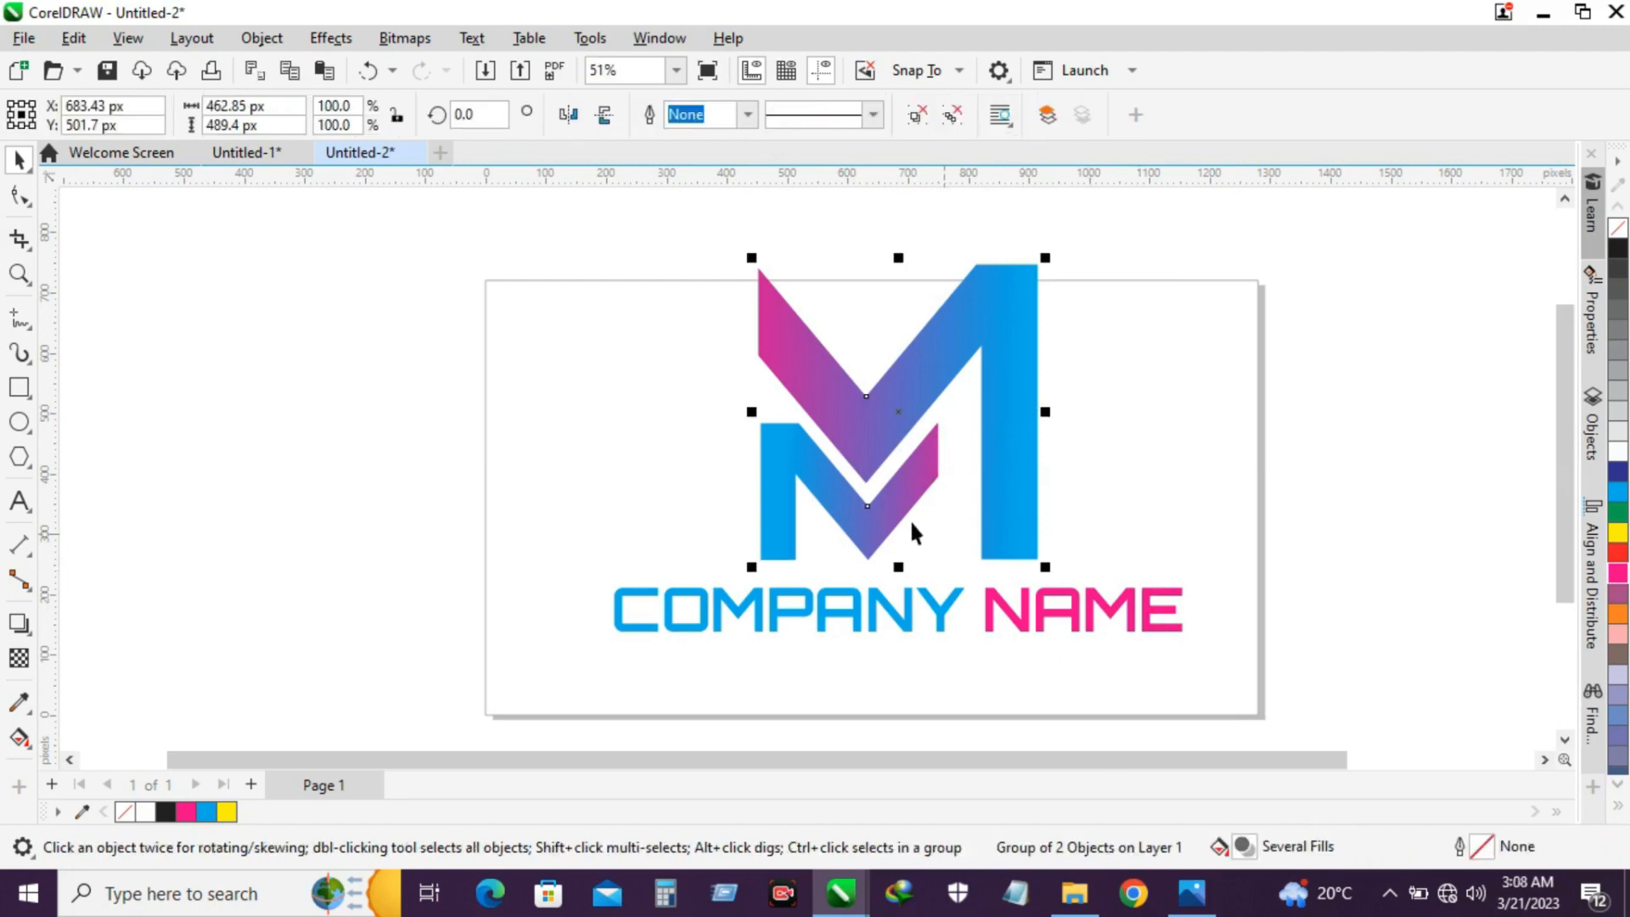
pyautogui.click(785, 497)
pyautogui.click(662, 543)
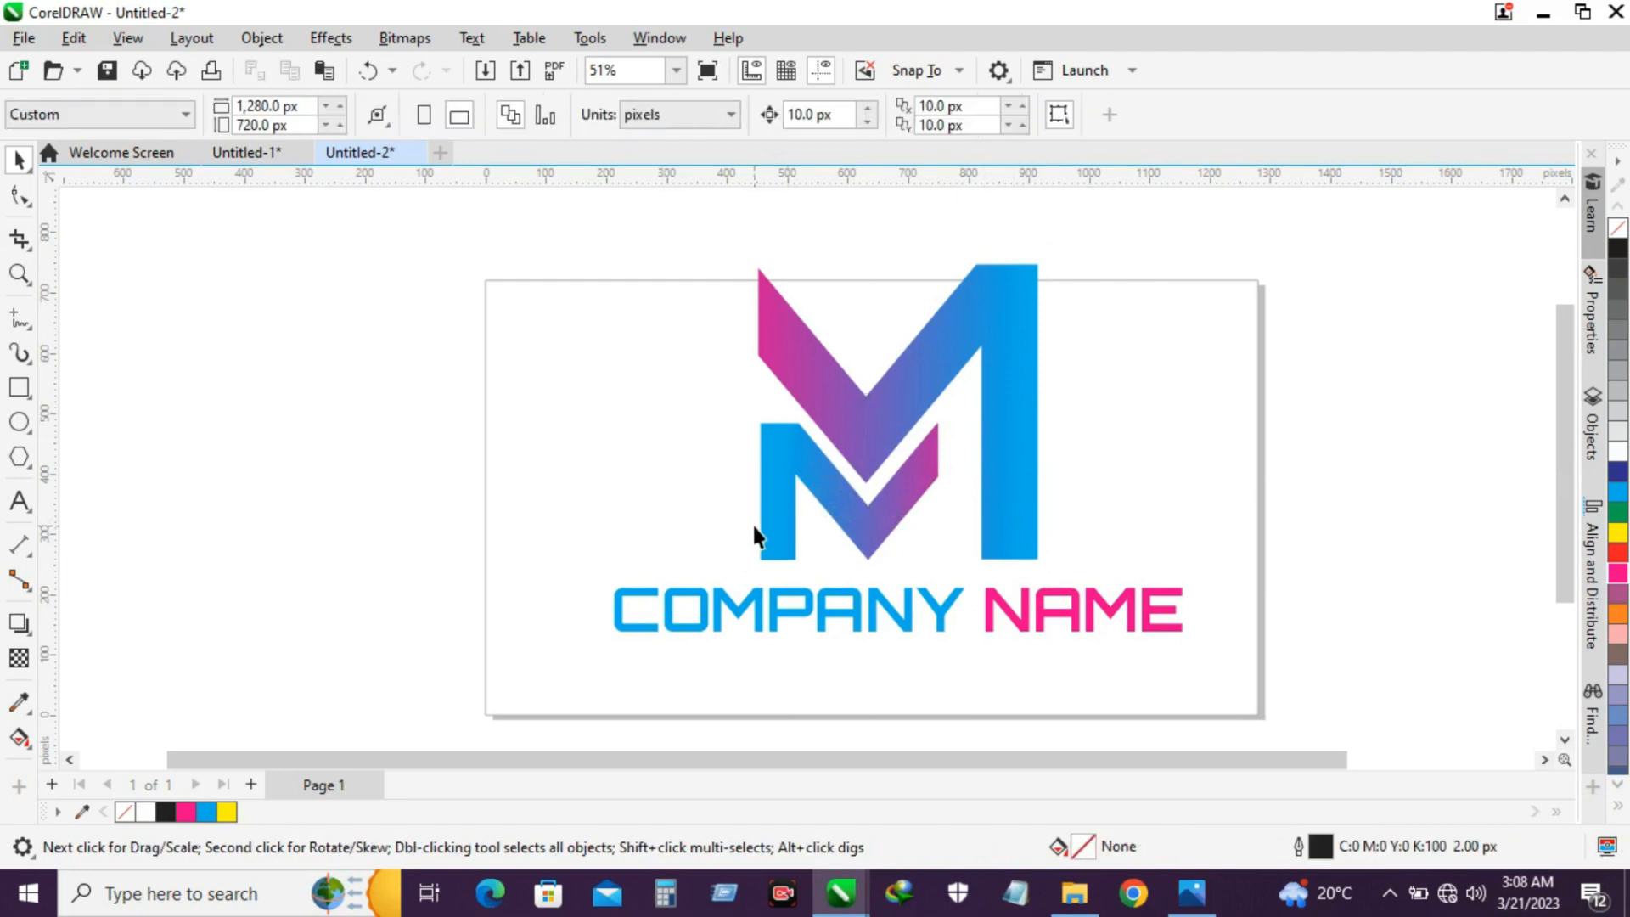
pyautogui.click(772, 512)
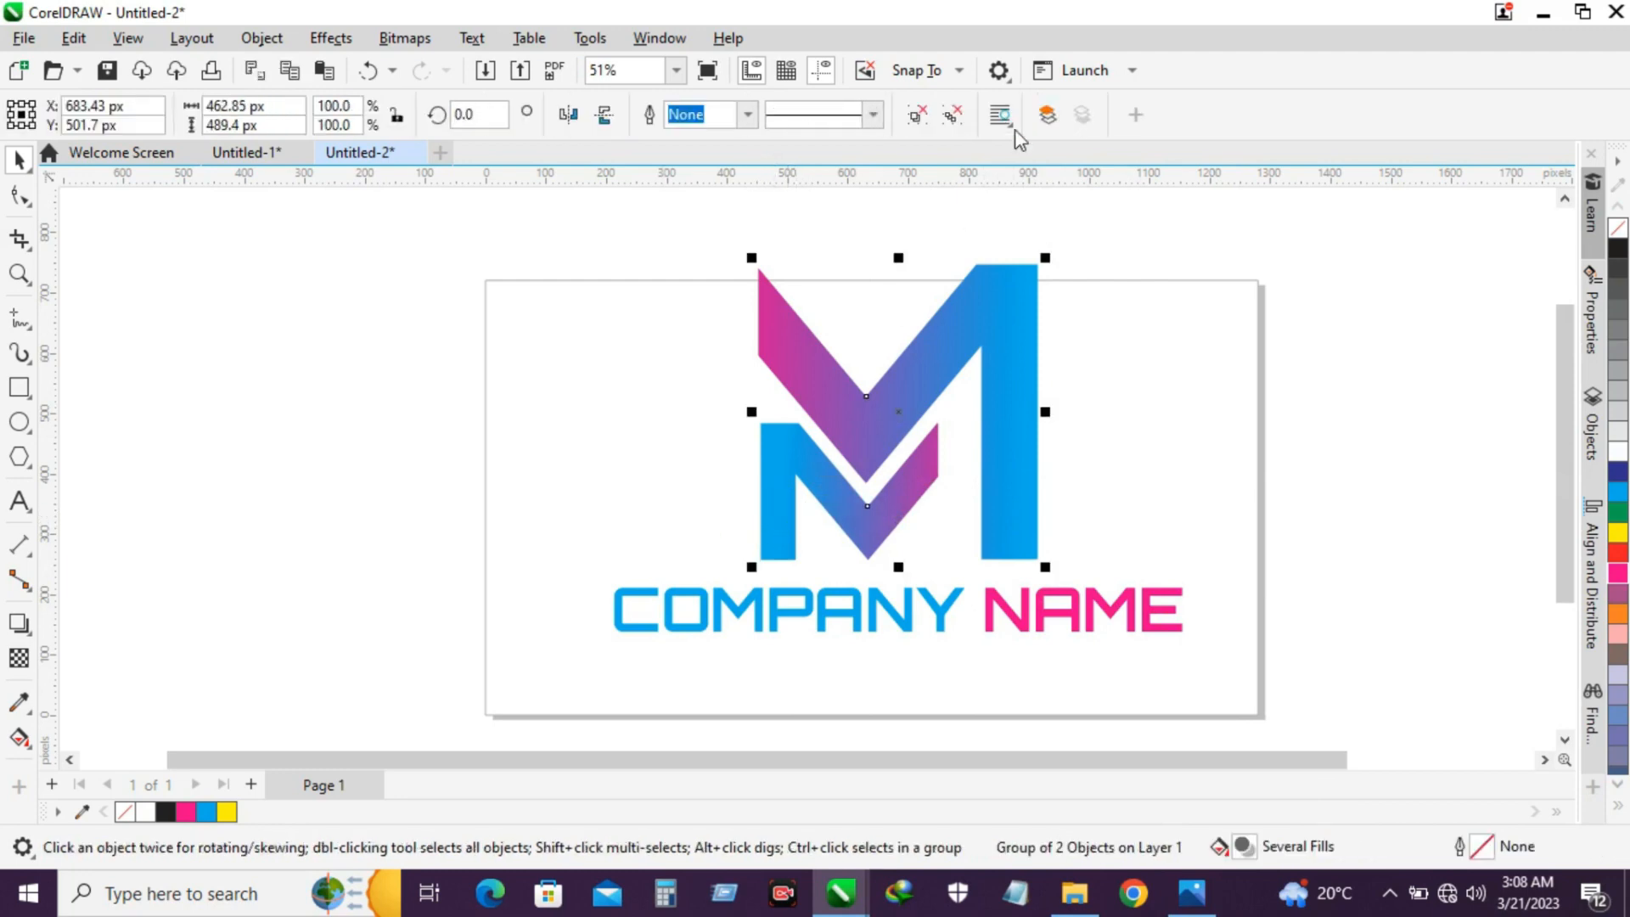
pyautogui.click(952, 115)
pyautogui.click(999, 254)
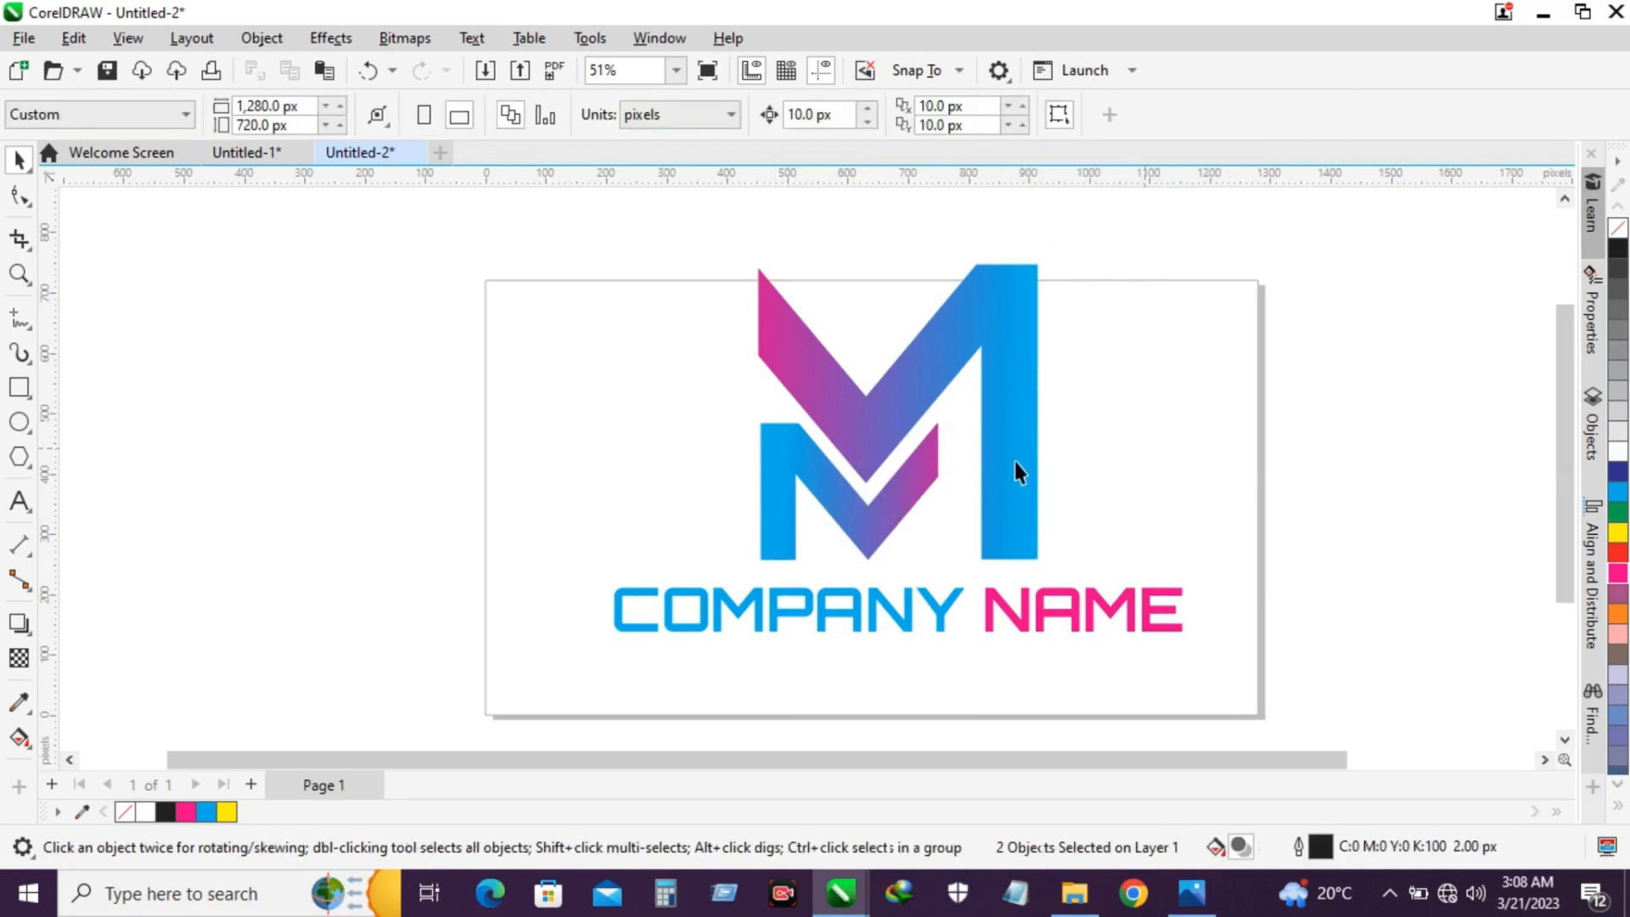
# Step: Reverse the smaller M's gradient so it runs from magenta on its vertical stem to cyan at its far arm
pyautogui.click(859, 521)
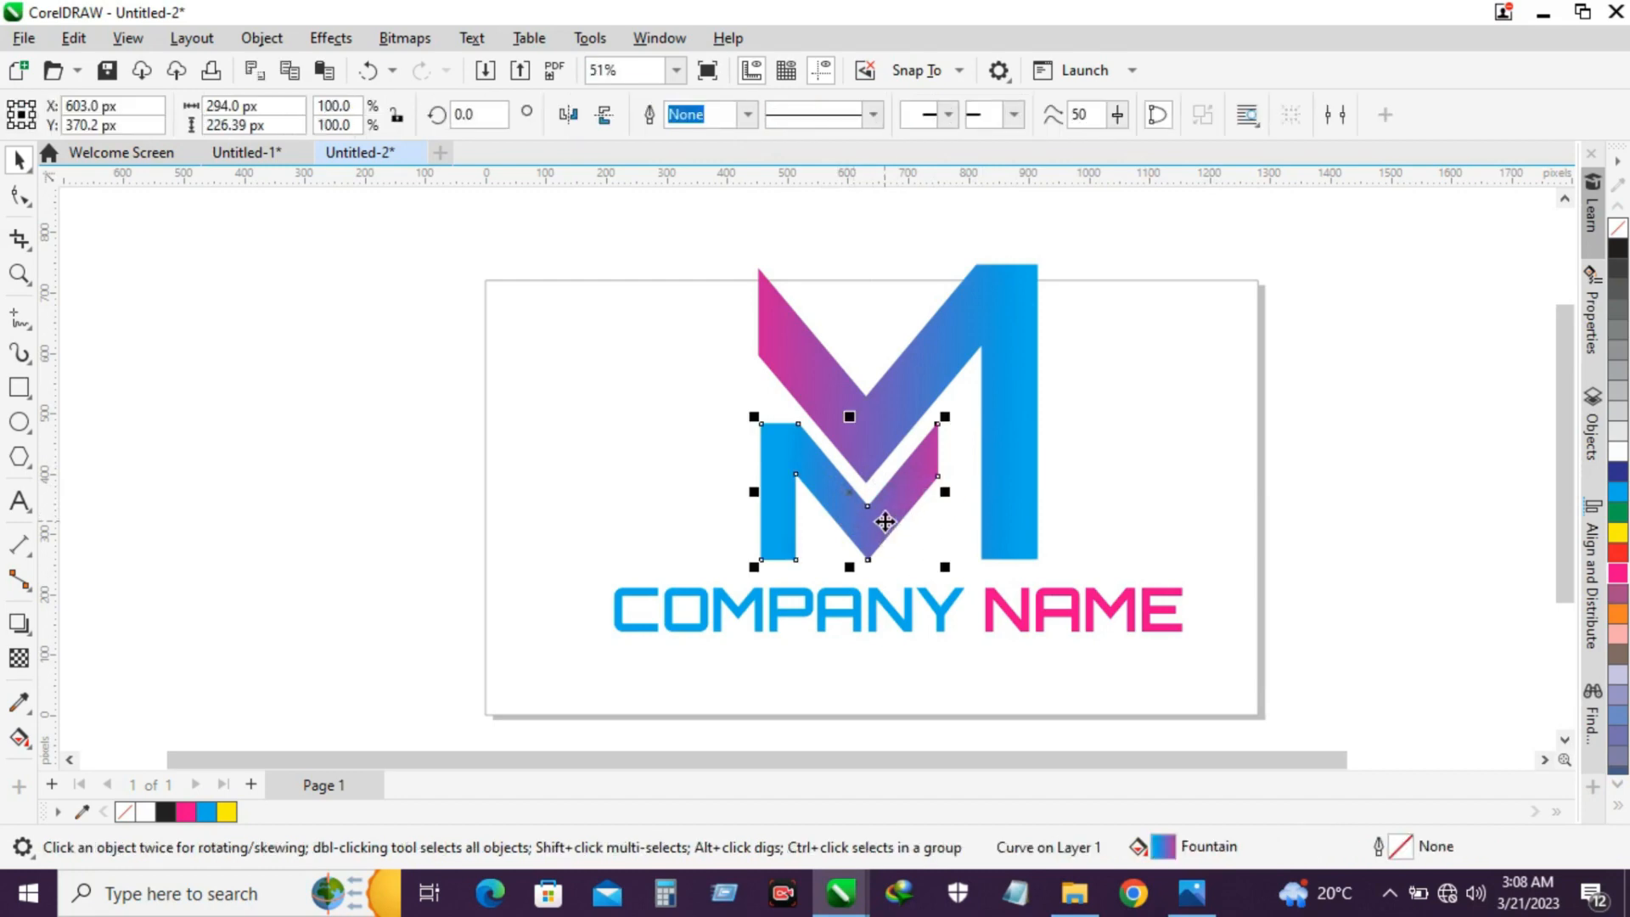
pyautogui.press('g')
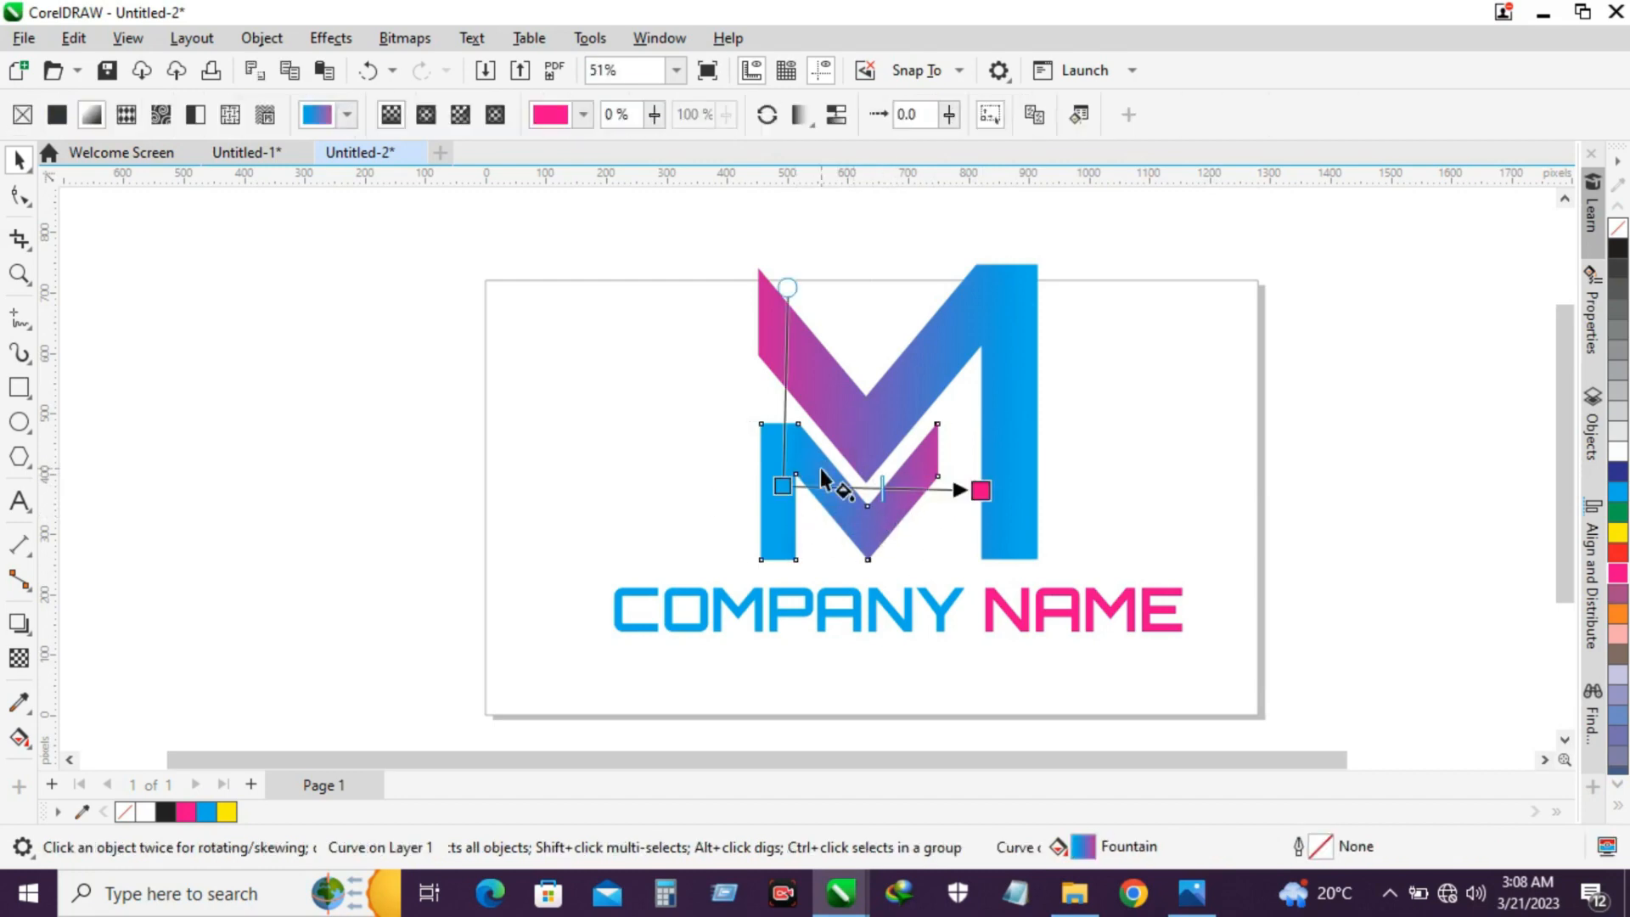
pyautogui.click(982, 489)
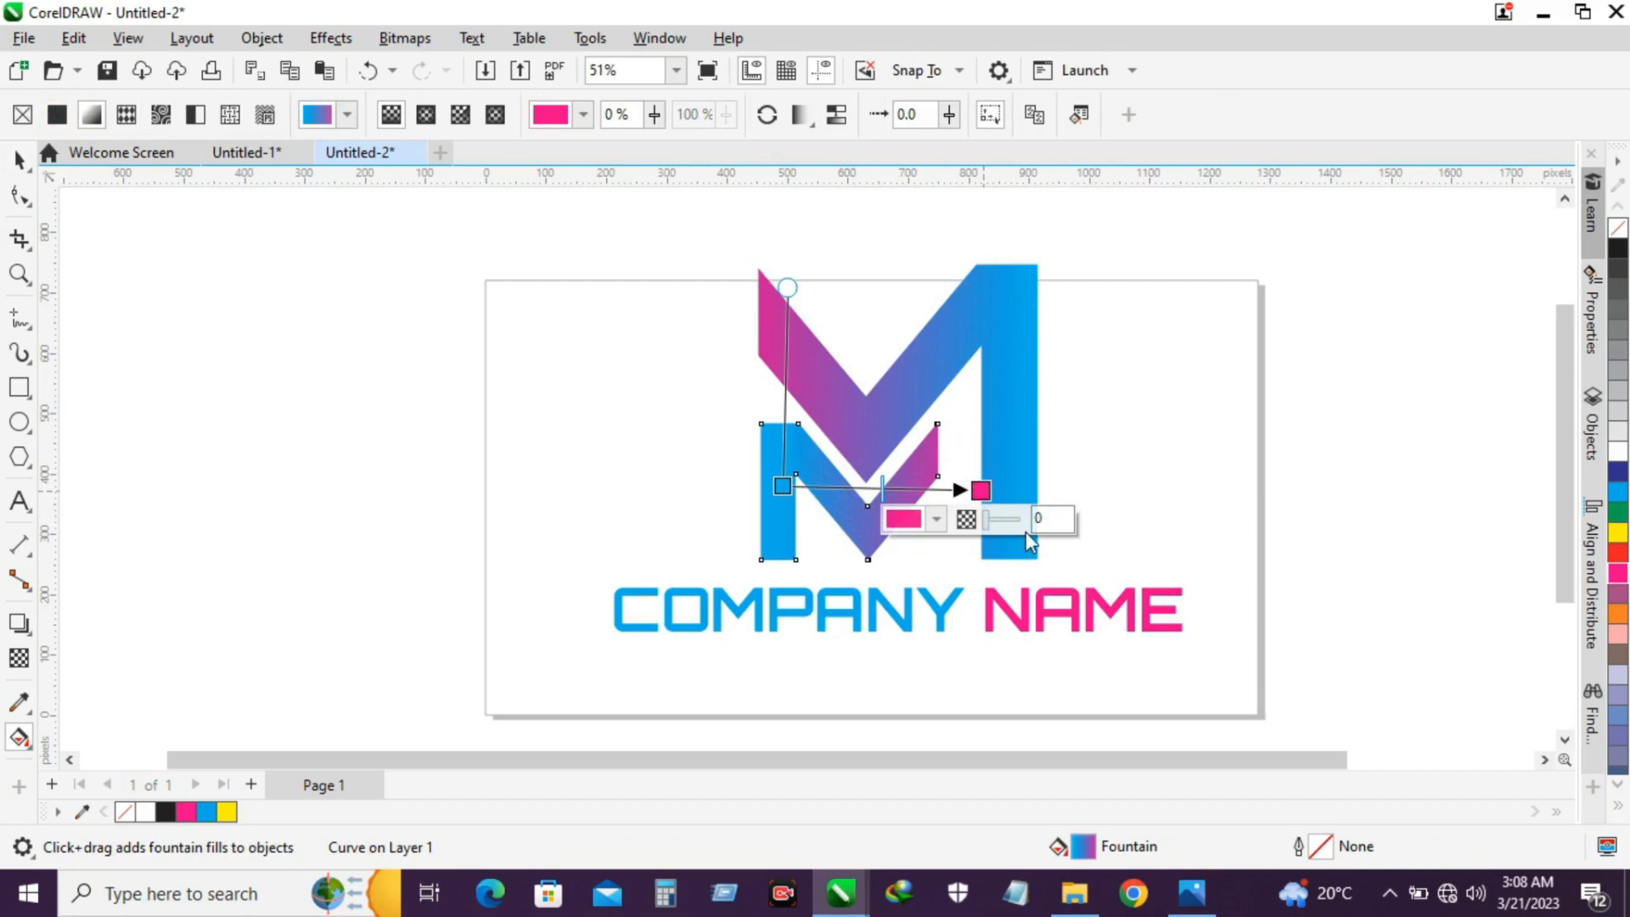
pyautogui.click(1618, 491)
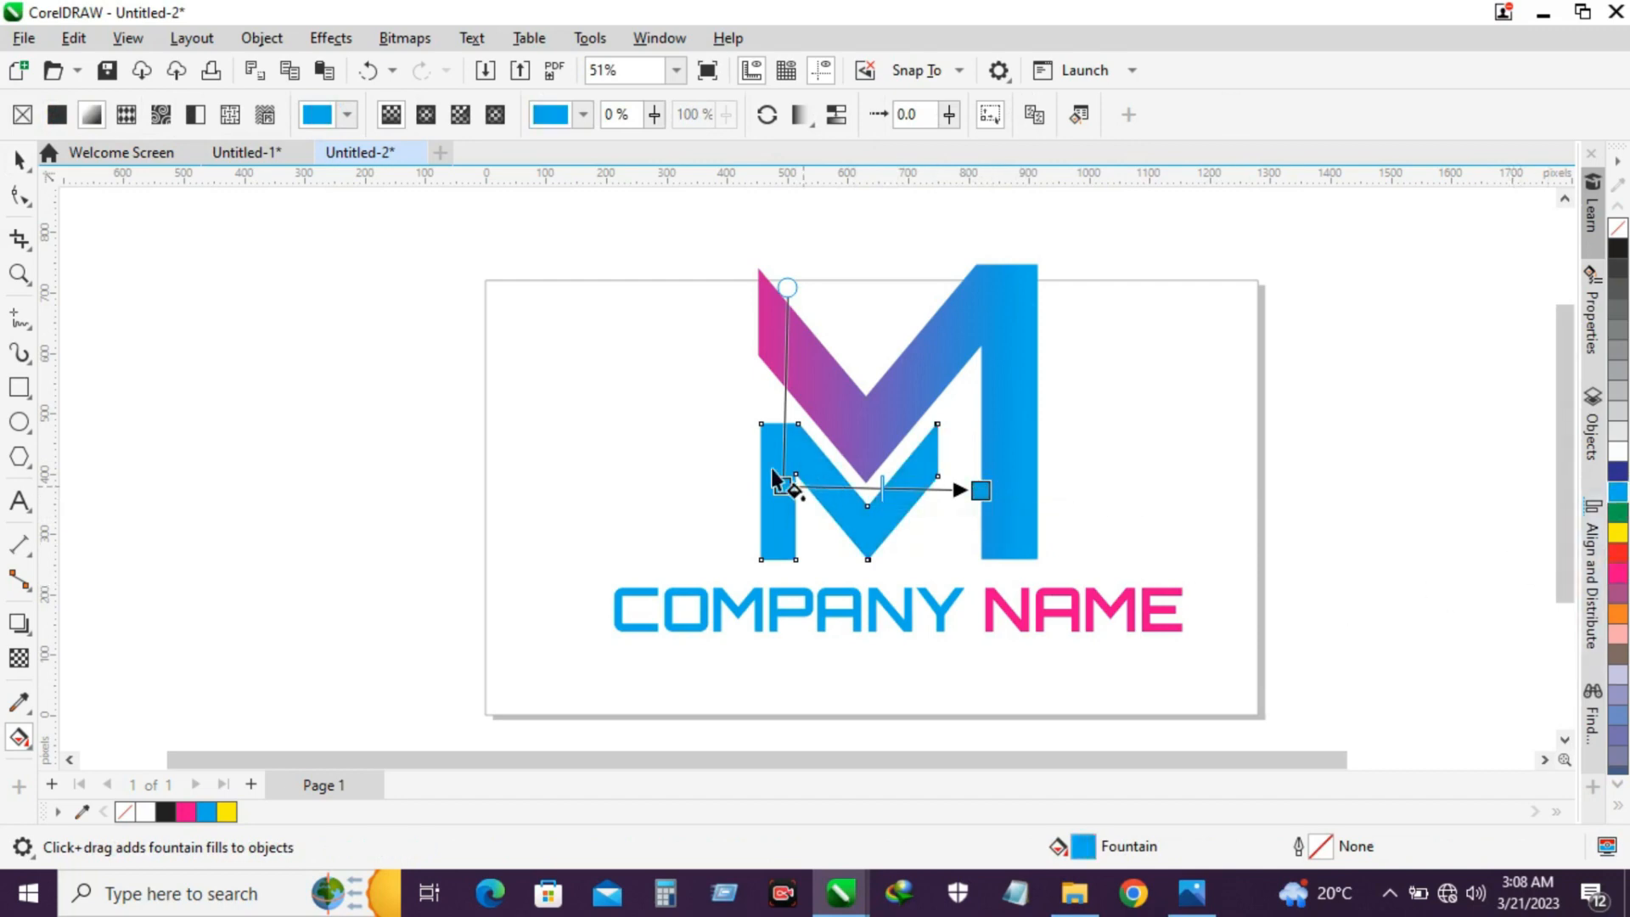
pyautogui.click(779, 484)
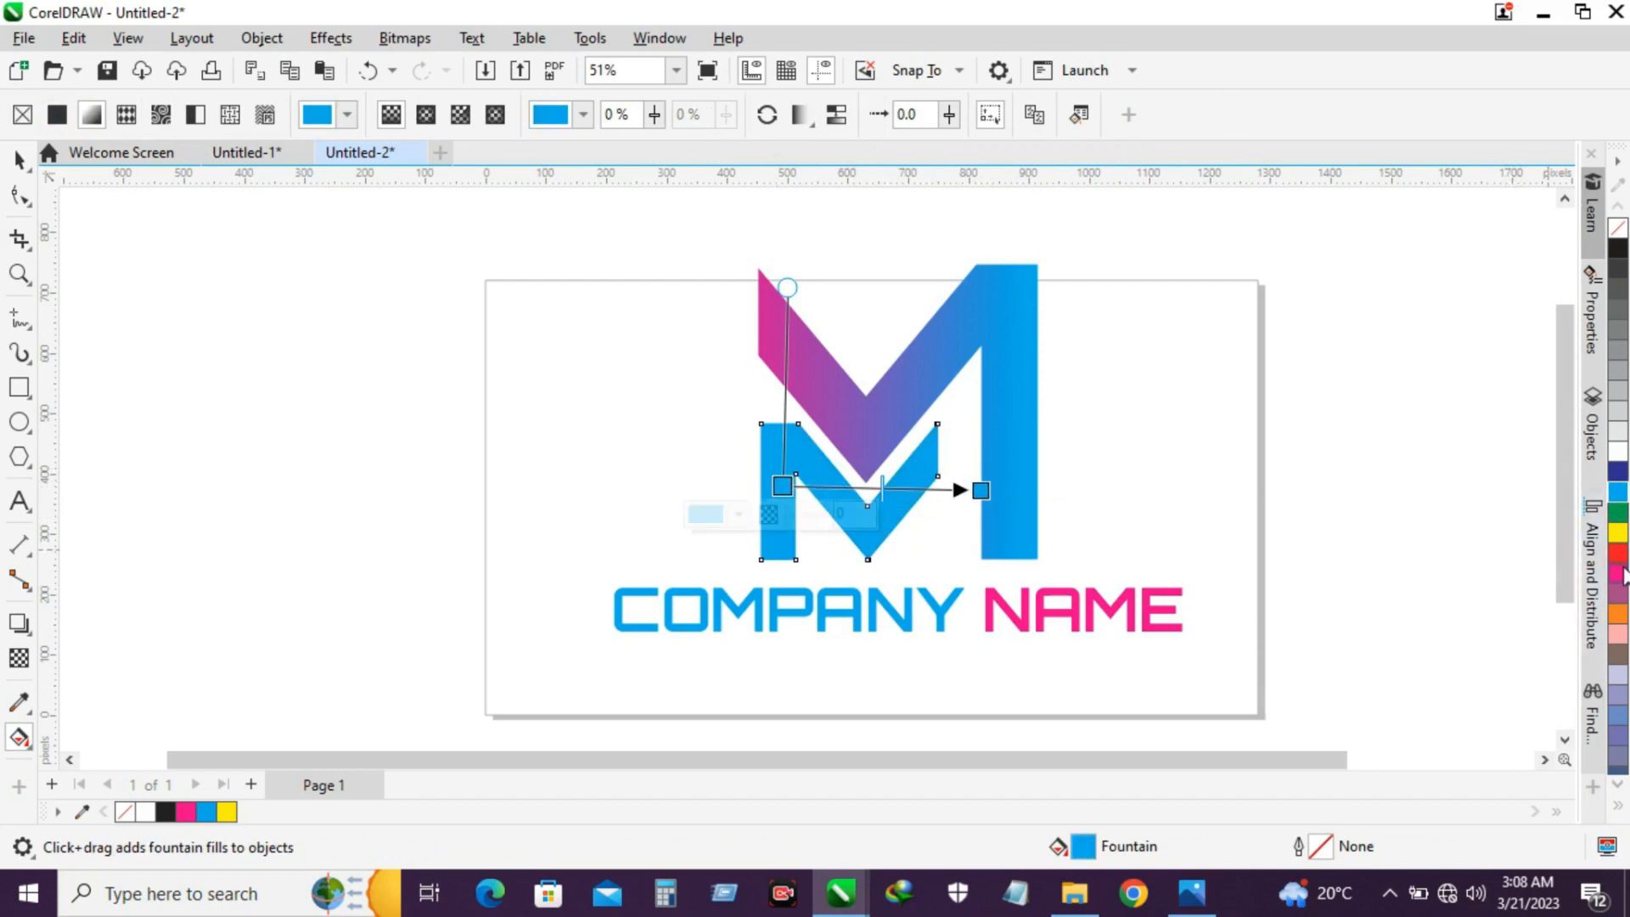
pyautogui.click(1618, 574)
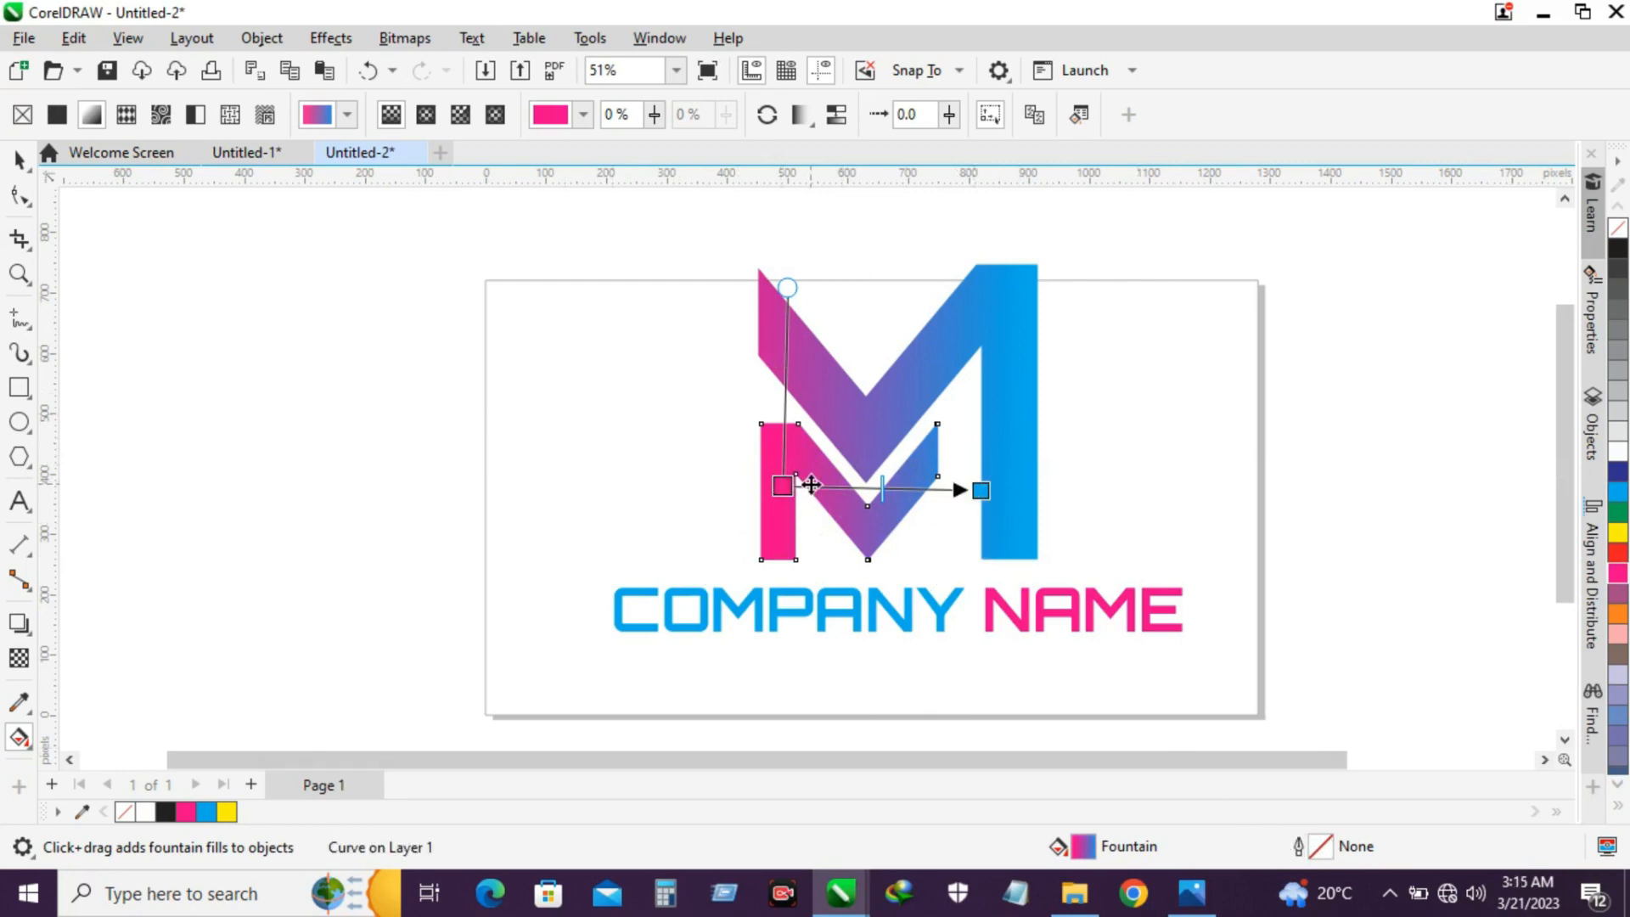
# Step: Shift the magenta start of the smaller M's gradient outward to the stem's outer edge
pyautogui.moveTo(786, 485); pyautogui.dragTo(758, 489)
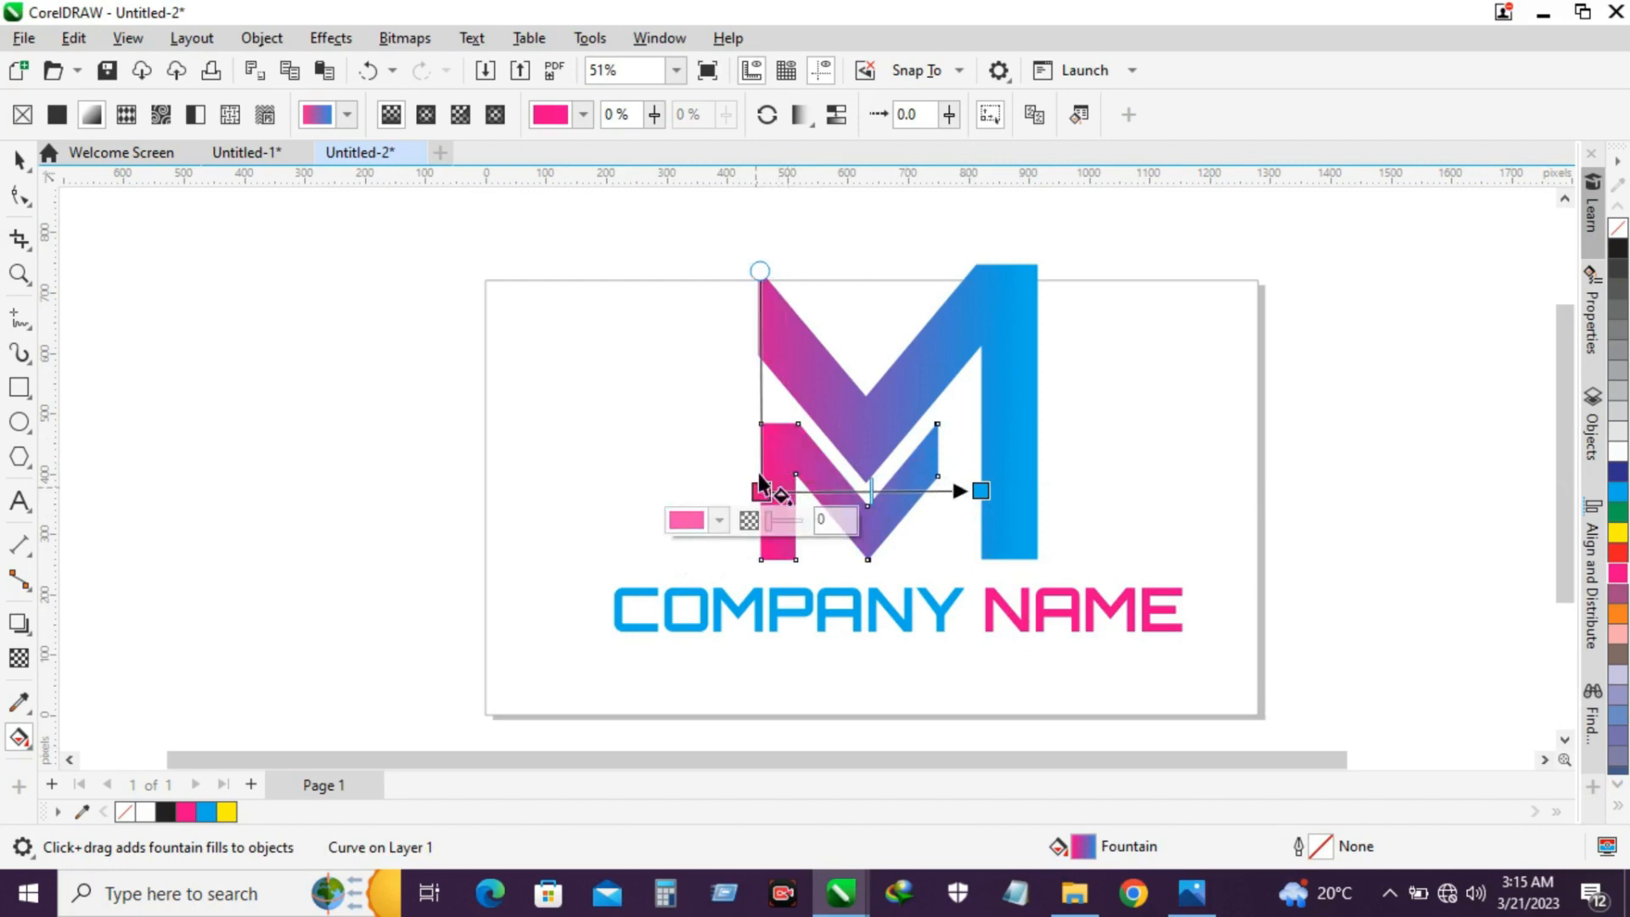
pyautogui.click(808, 361)
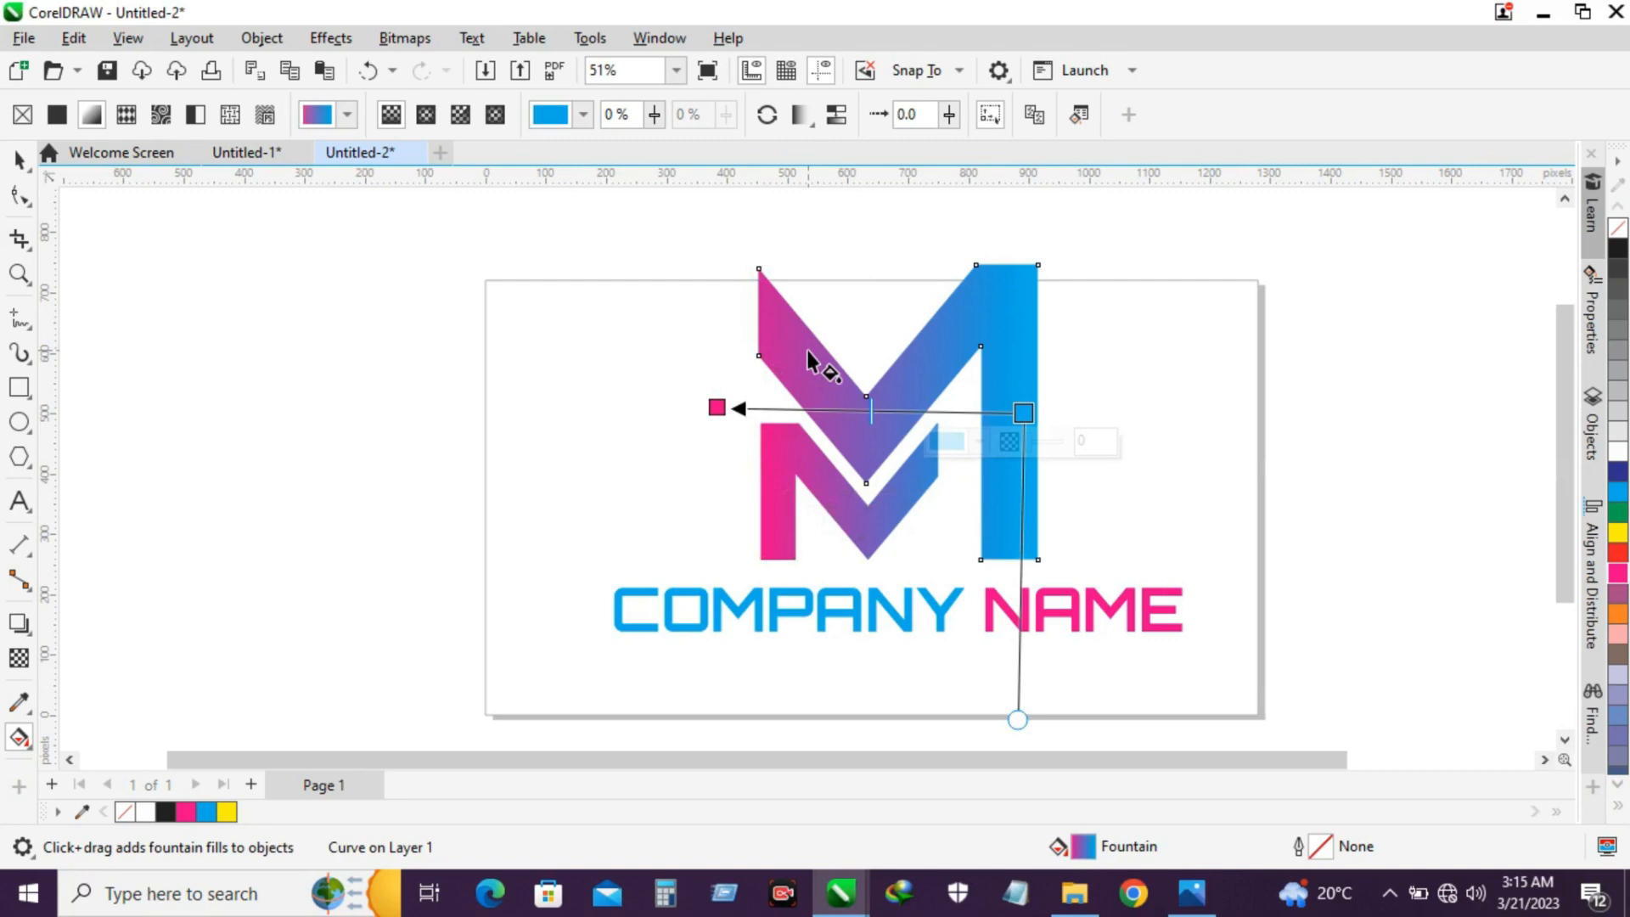
pyautogui.click(779, 528)
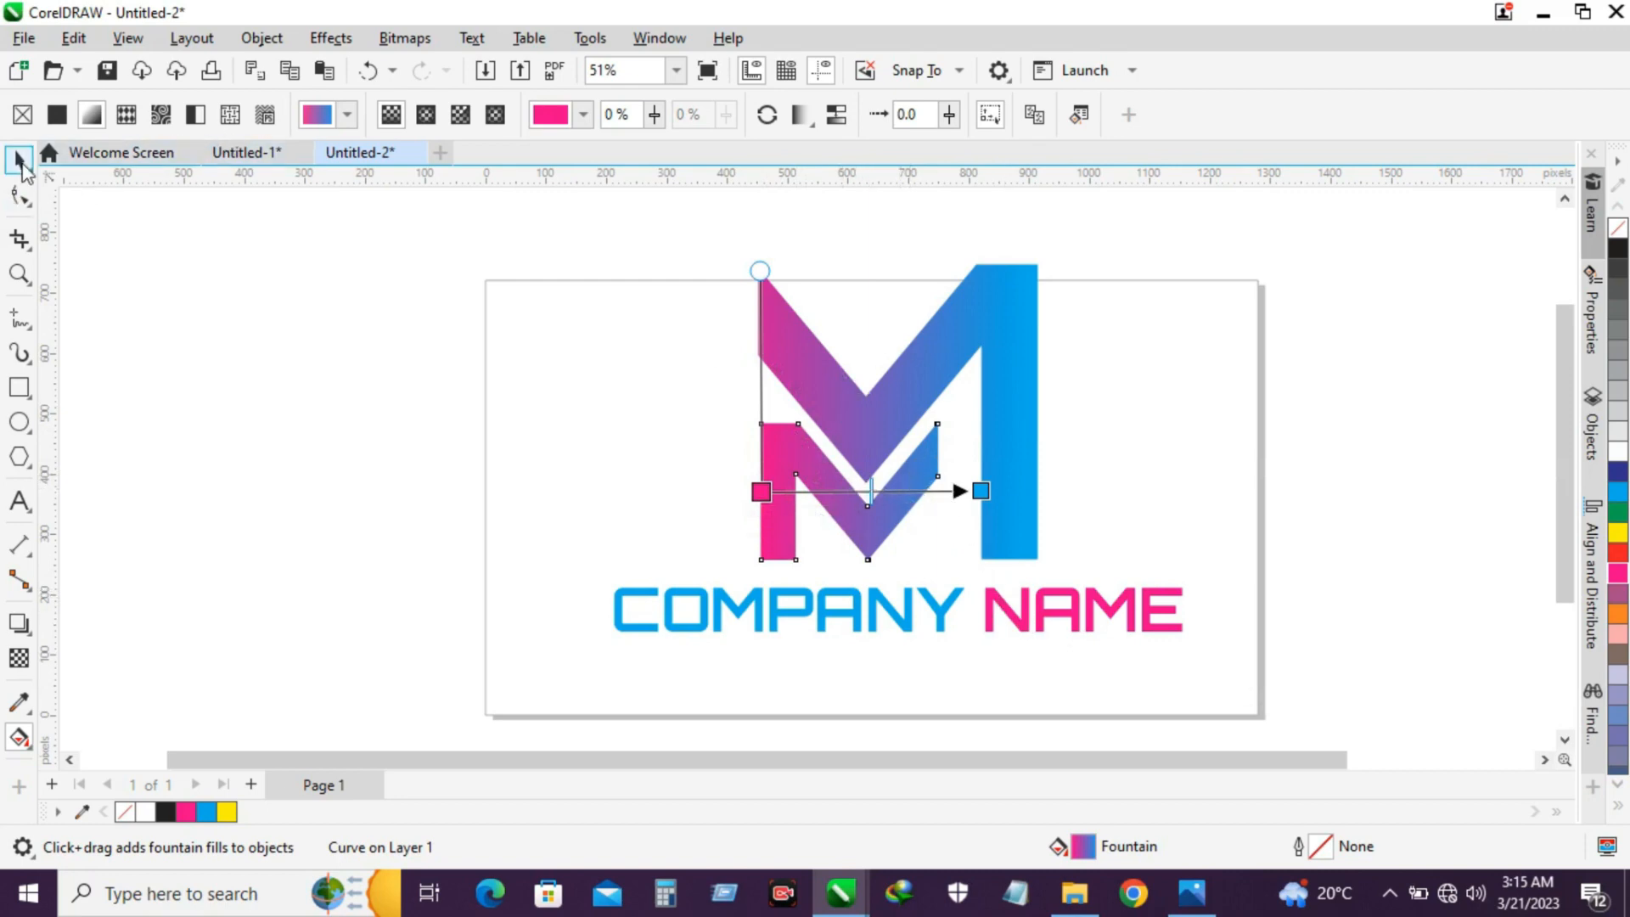
pyautogui.click(18, 161)
pyautogui.click(990, 628)
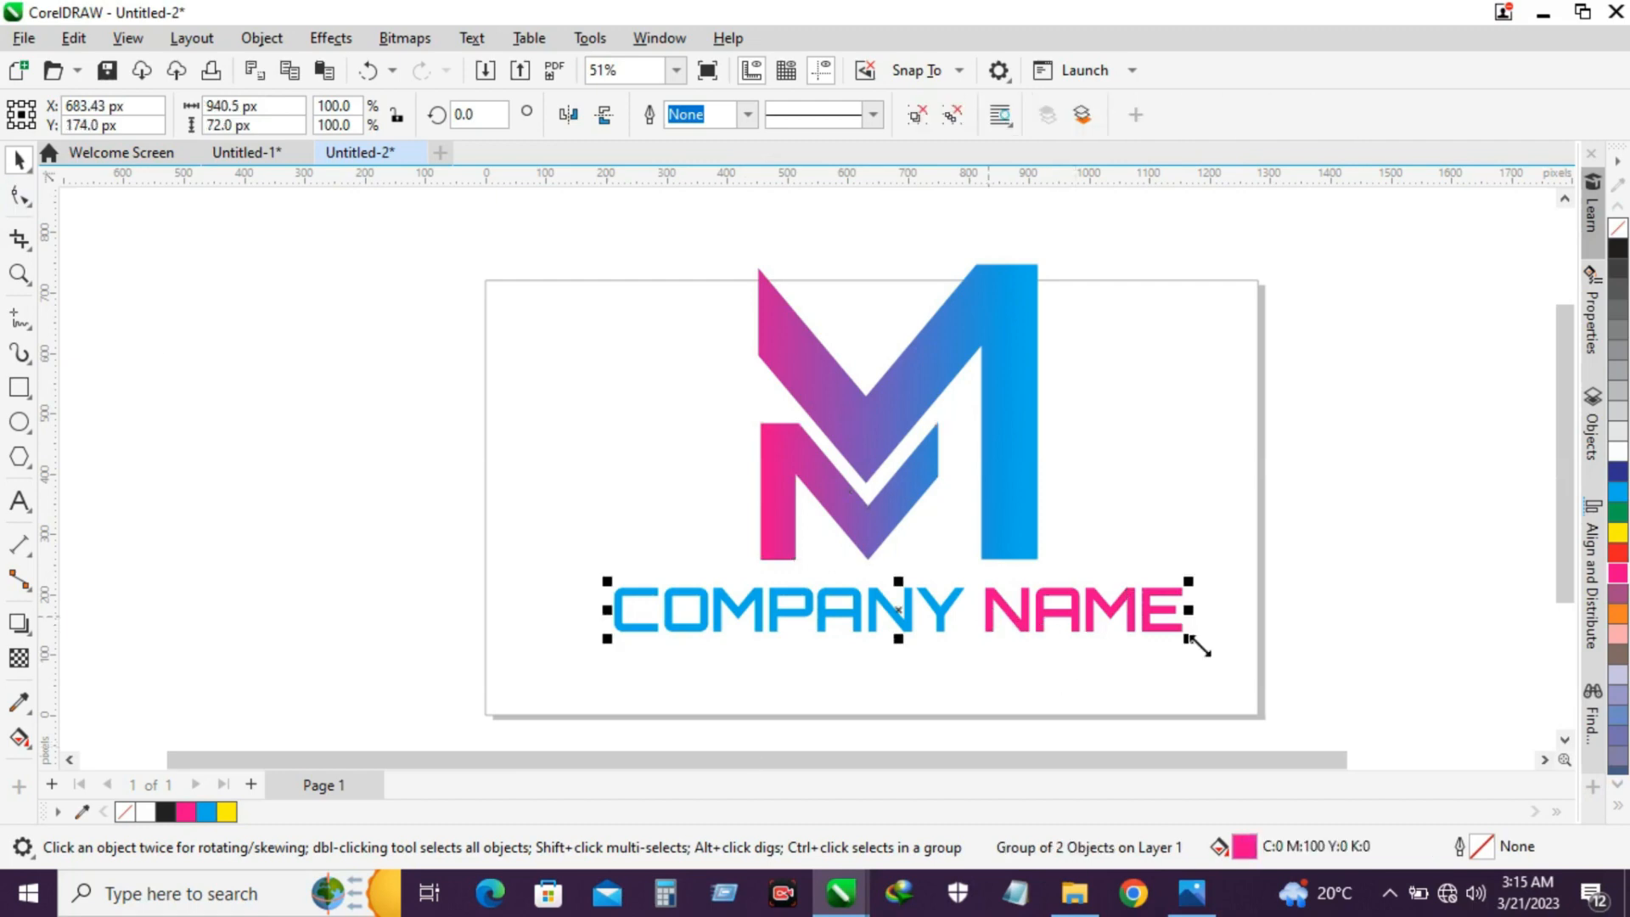
pyautogui.click(1176, 465)
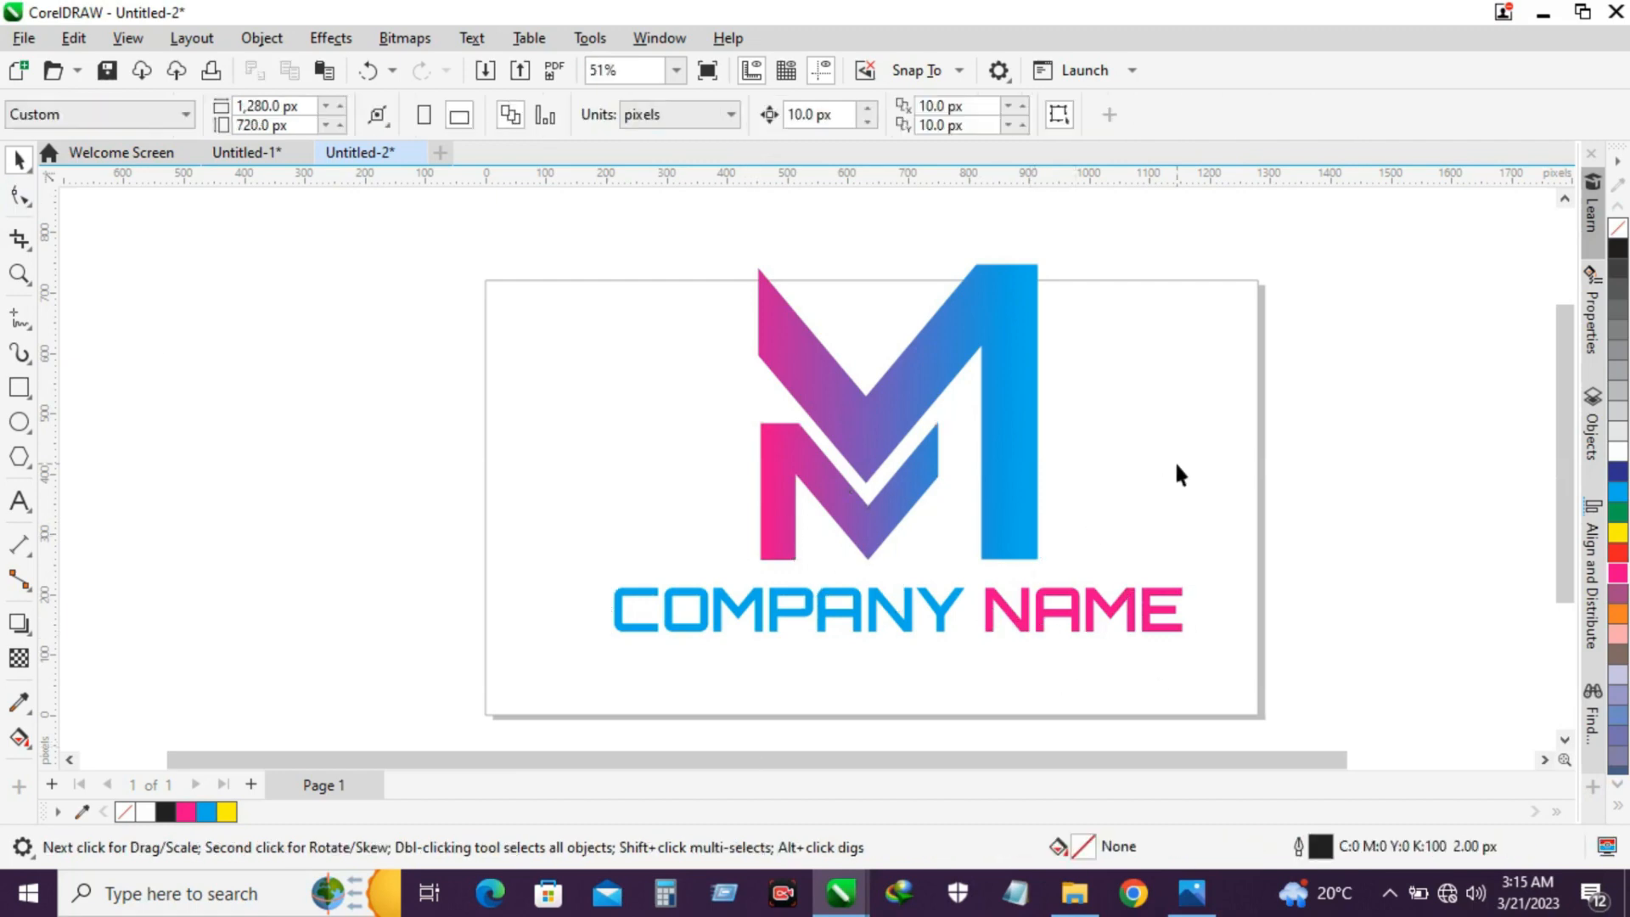
# Step: Ungroup the company name and swap its colours, making COMPANY magenta and NAME cyan
pyautogui.click(905, 619)
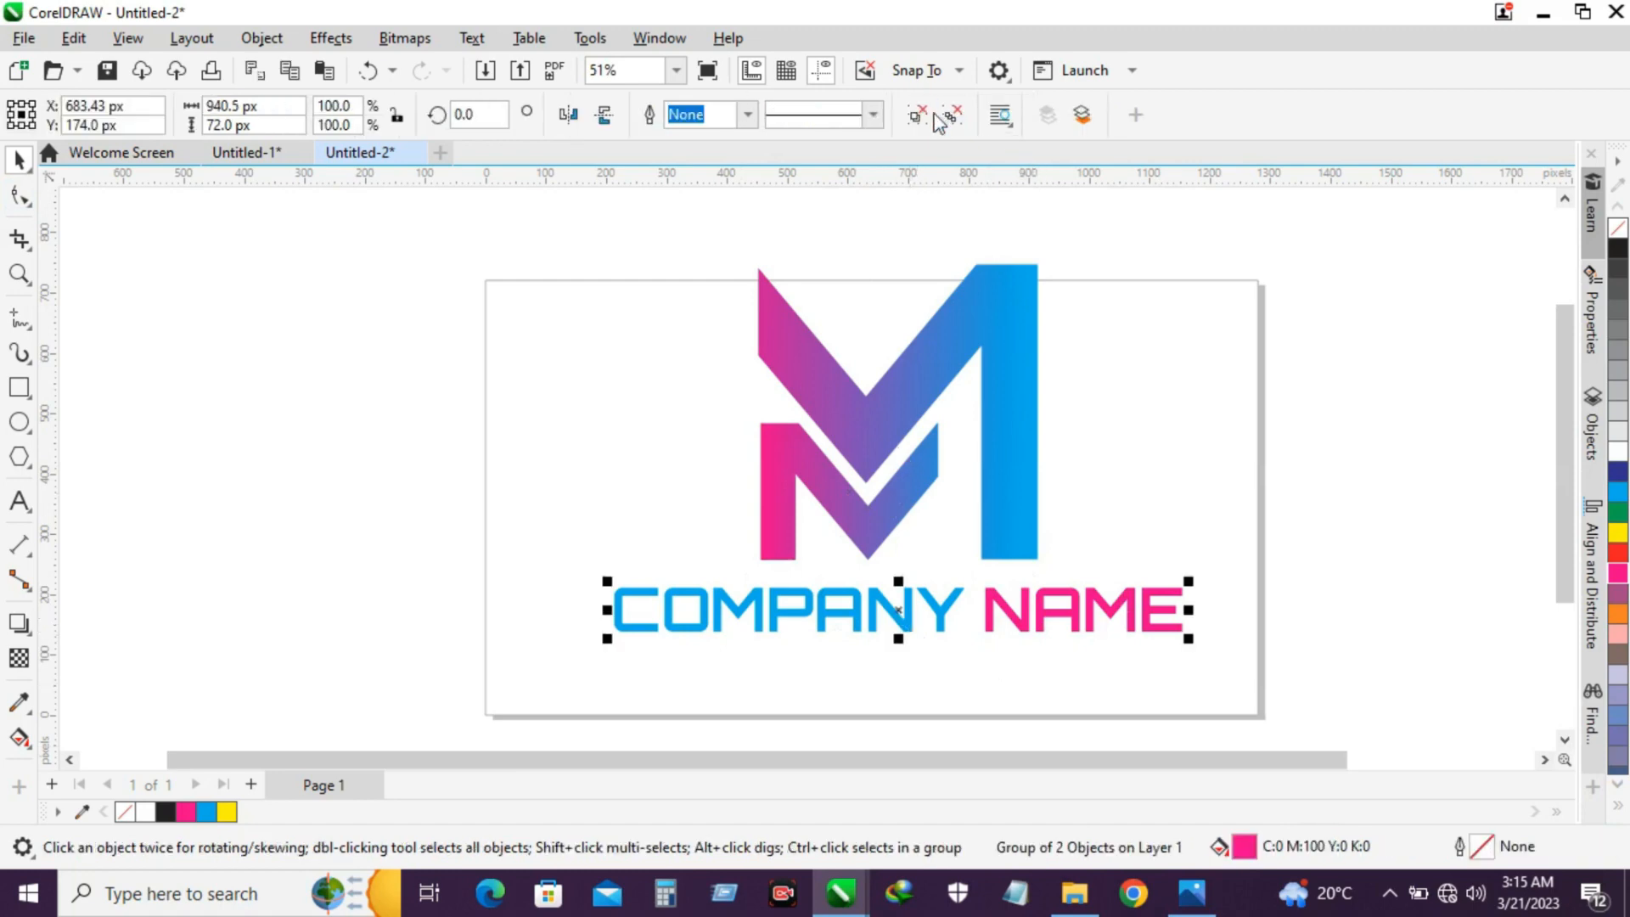
pyautogui.click(917, 113)
pyautogui.click(981, 608)
pyautogui.click(939, 609)
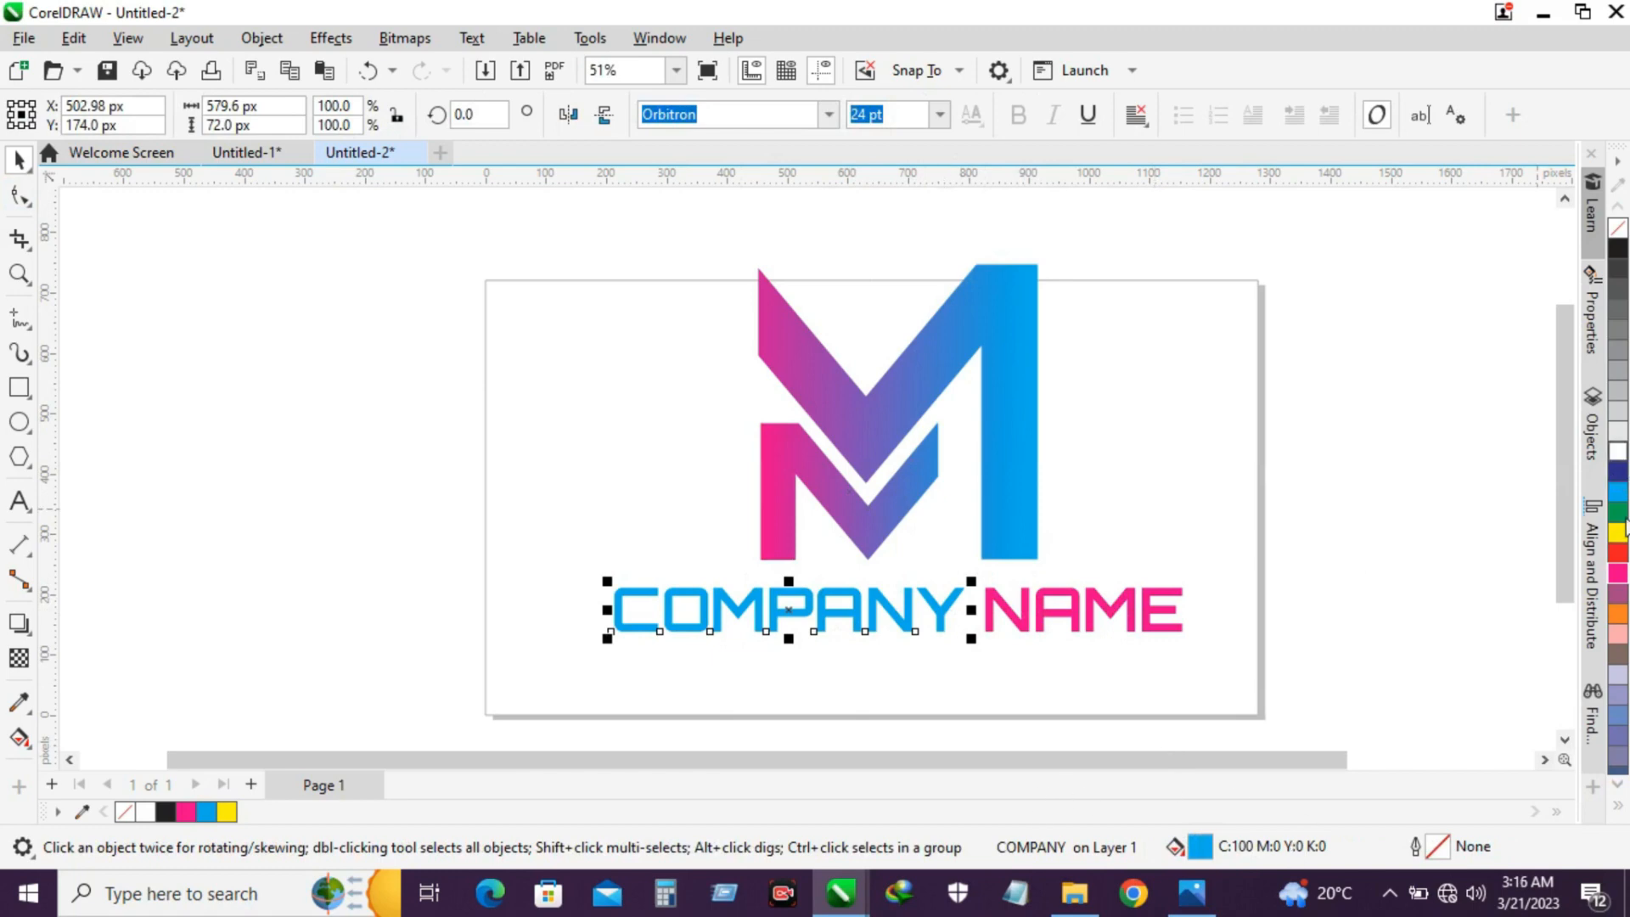
pyautogui.click(1618, 573)
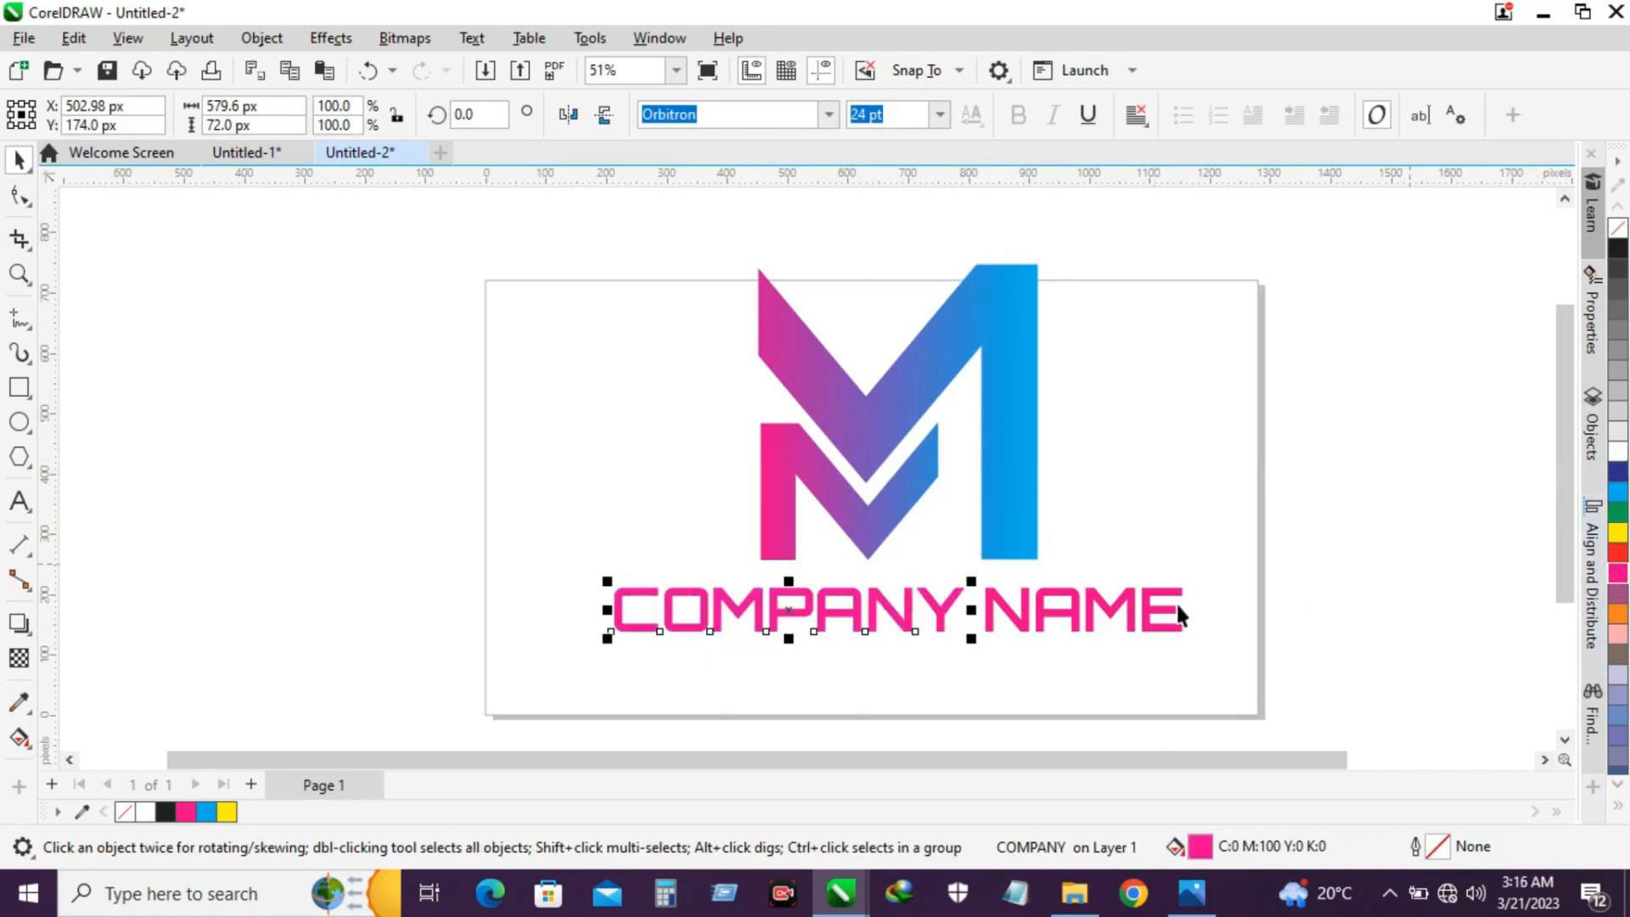
pyautogui.click(1129, 633)
pyautogui.click(1617, 492)
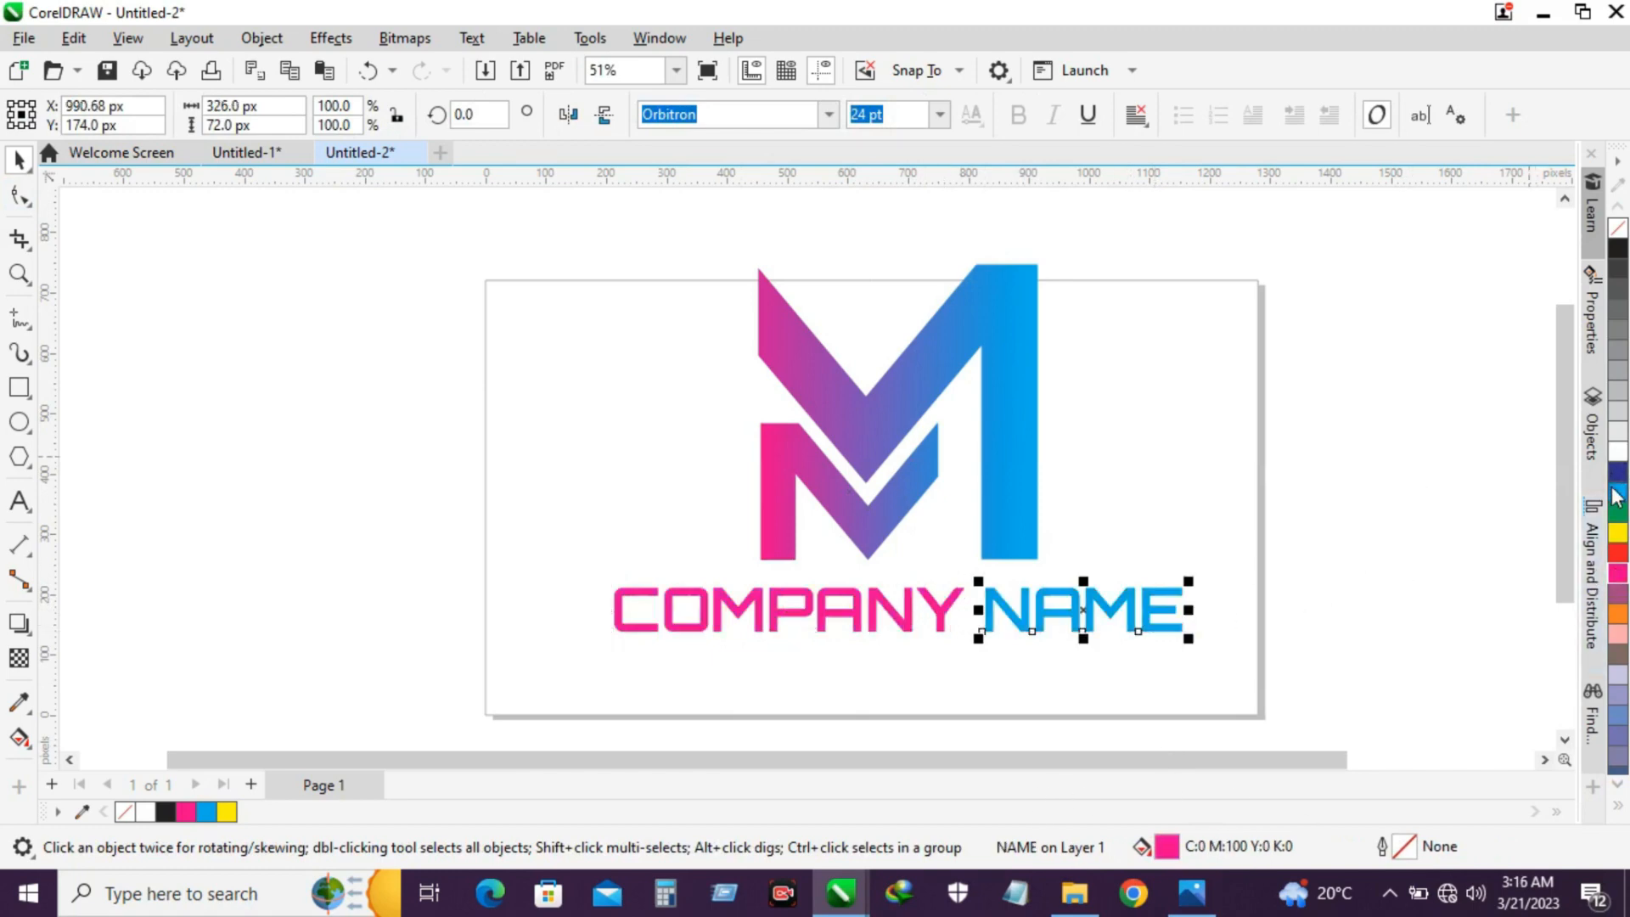
pyautogui.click(1341, 508)
pyautogui.moveTo(802, 501); pyautogui.dragTo(1036, 640)
pyautogui.click(1161, 549)
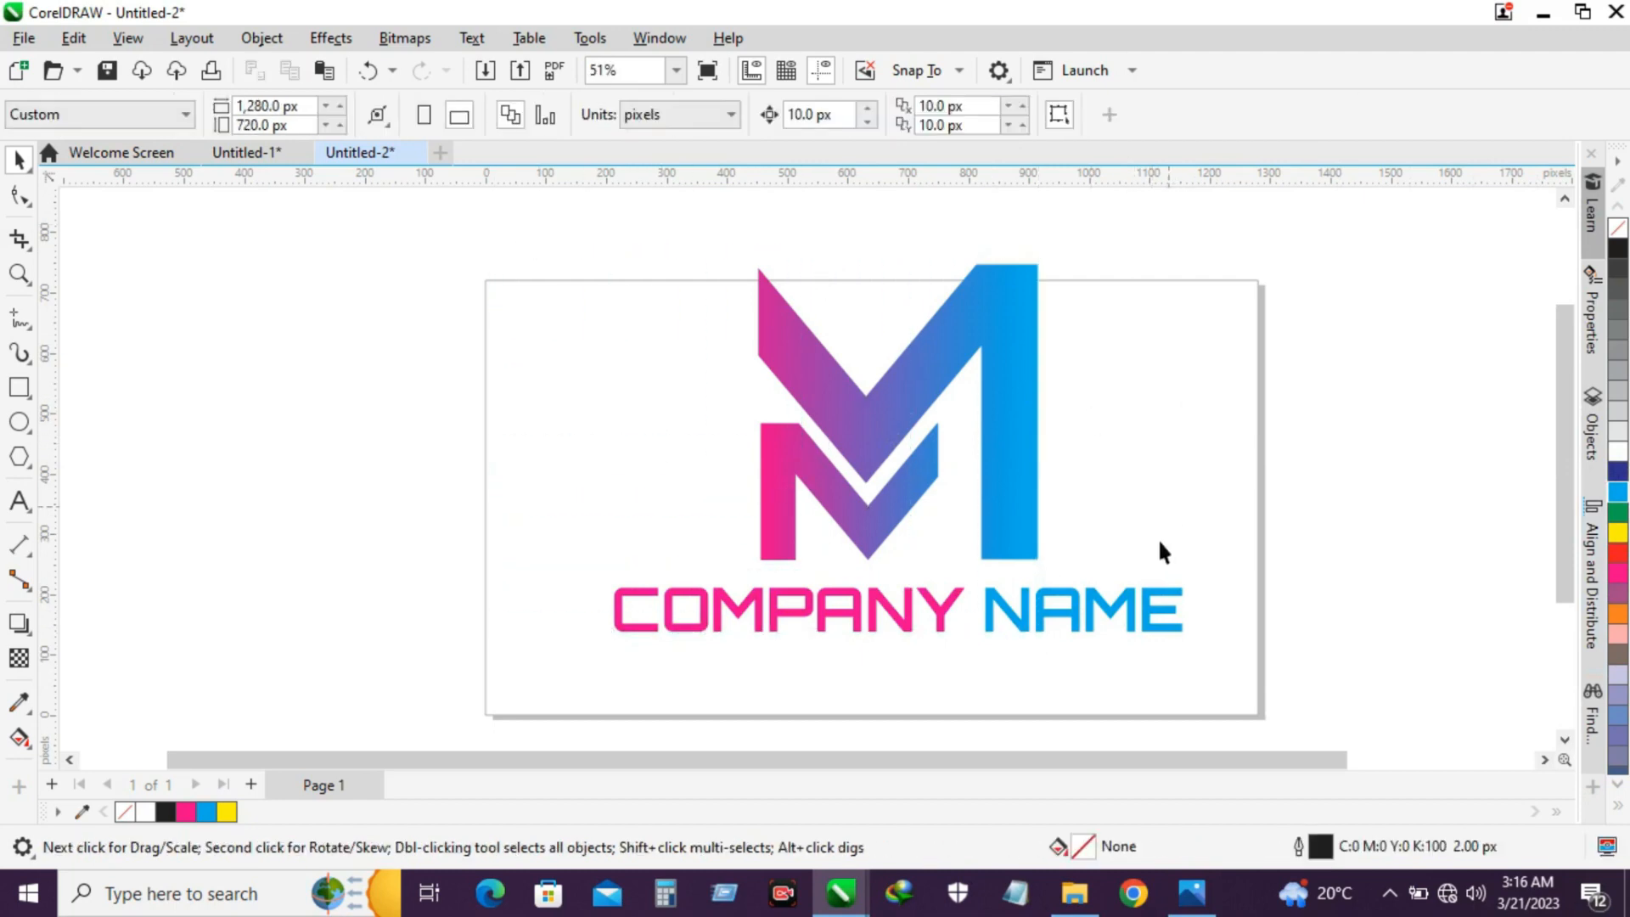
# Step: Group the recoloured words COMPANY and NAME
pyautogui.click(1136, 616)
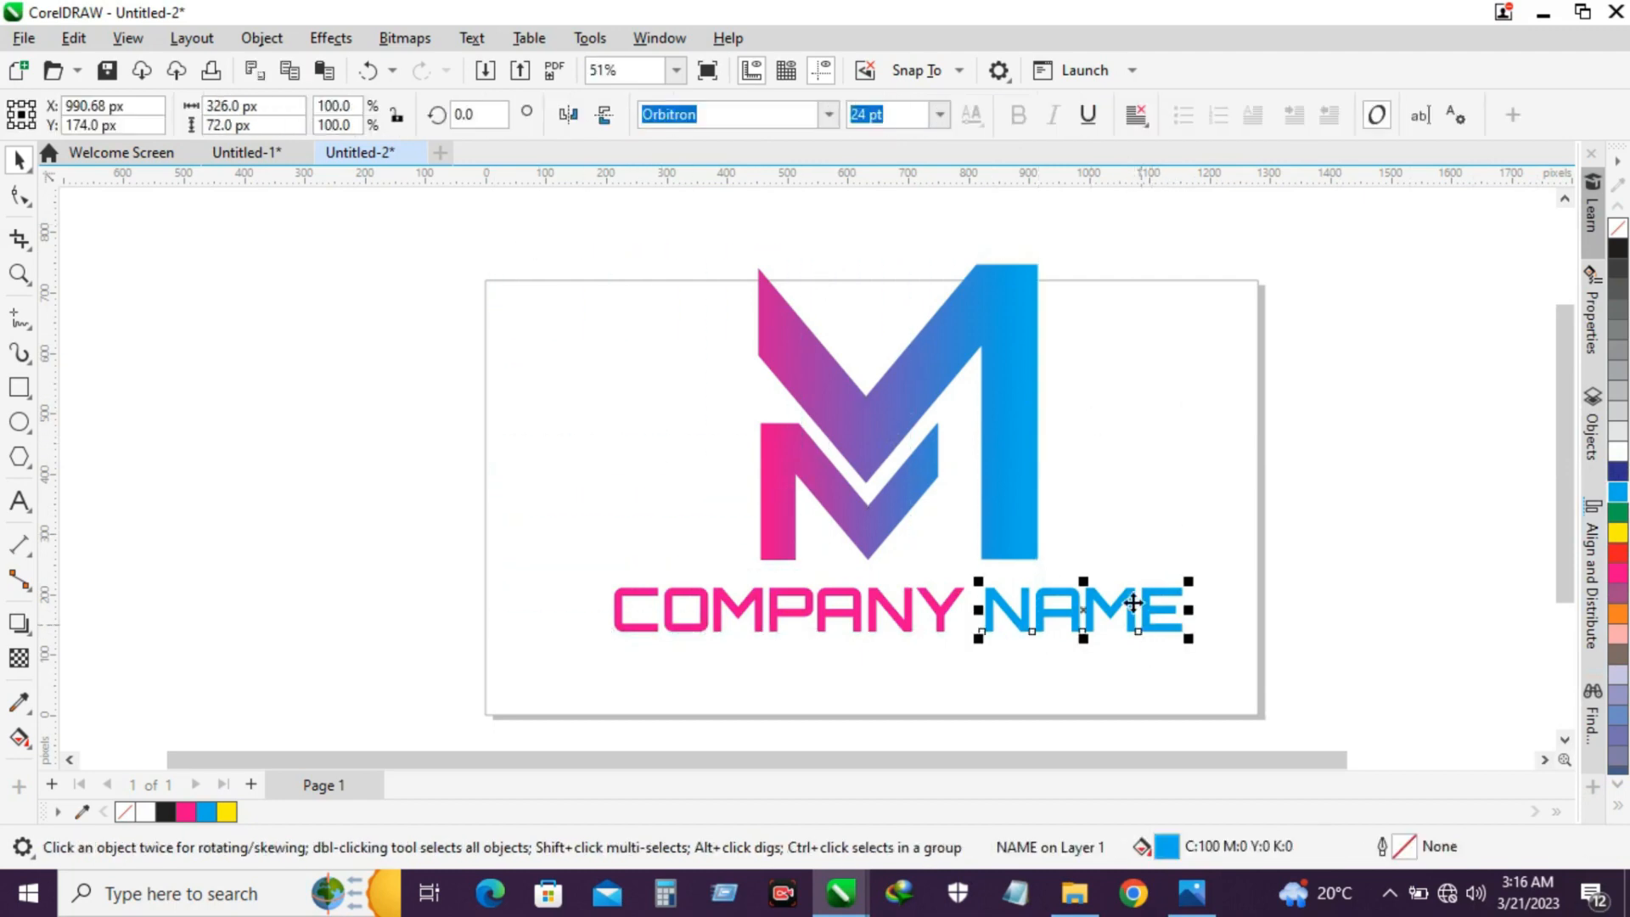
pyautogui.keyDown('shift'); pyautogui.click(907, 616); pyautogui.keyUp('shift')
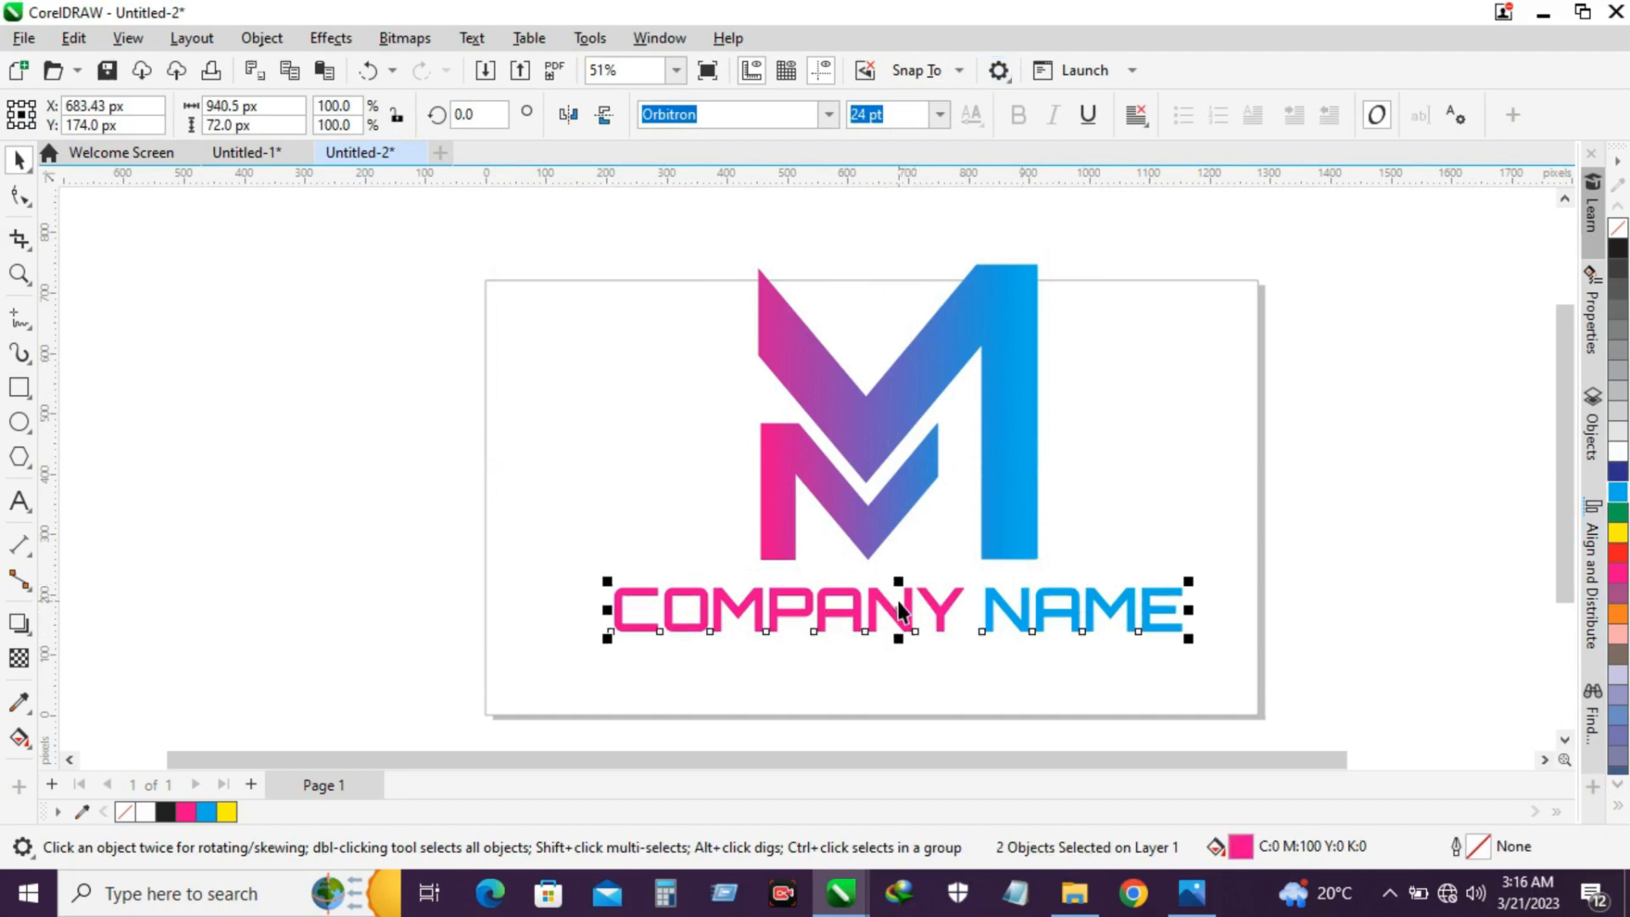
pyautogui.hotkey('ctrl', 'g')
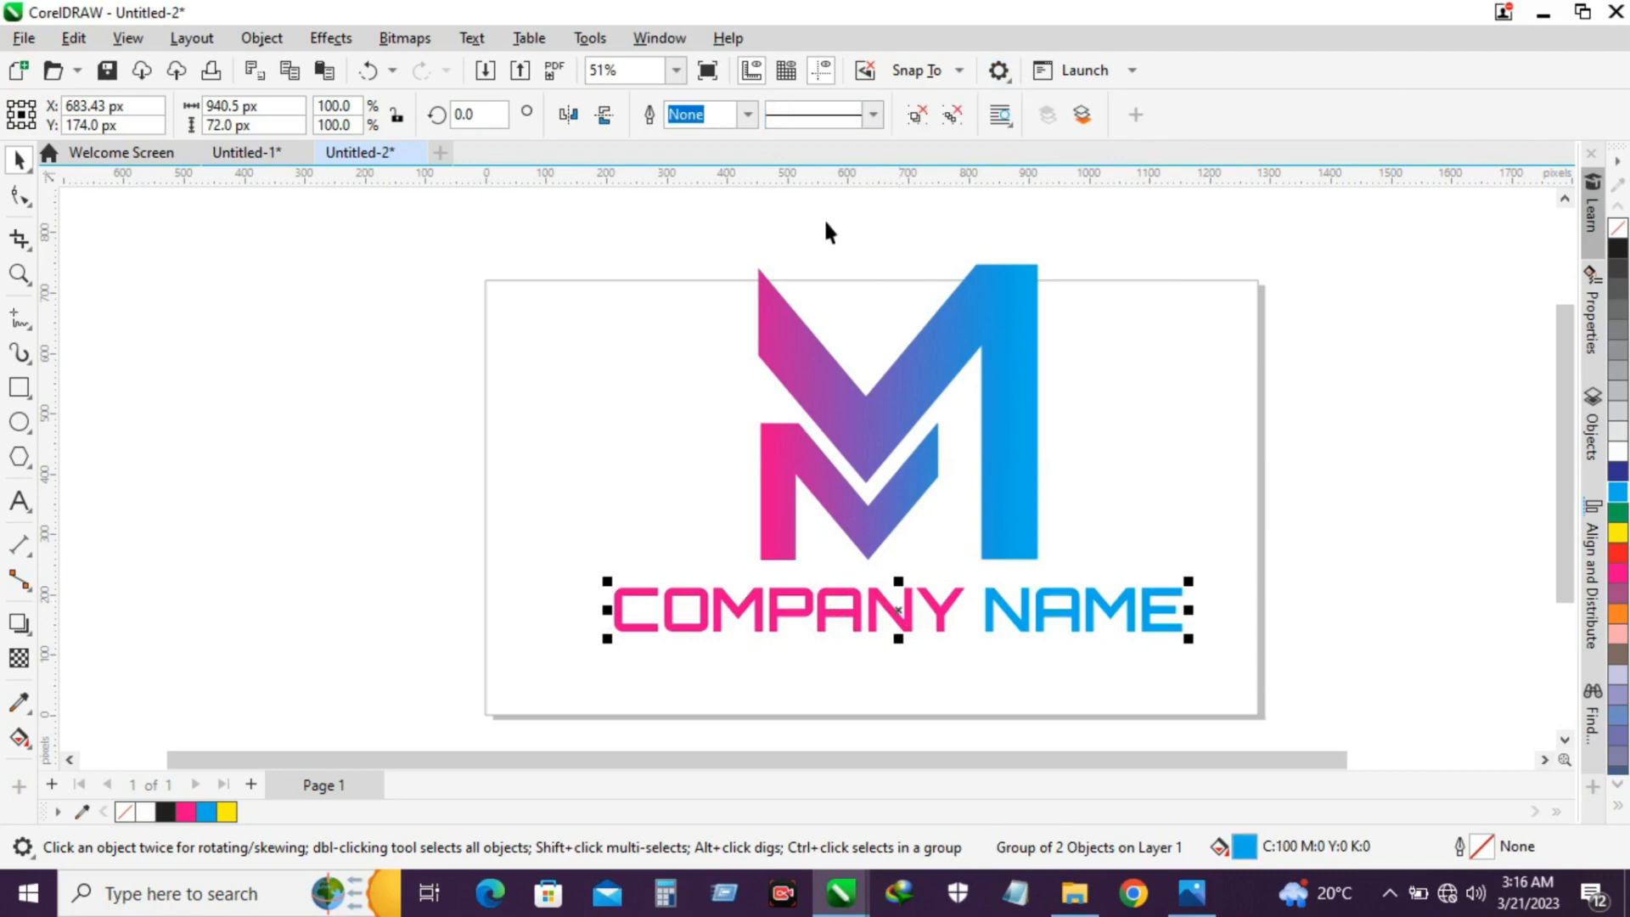
pyautogui.click(1149, 524)
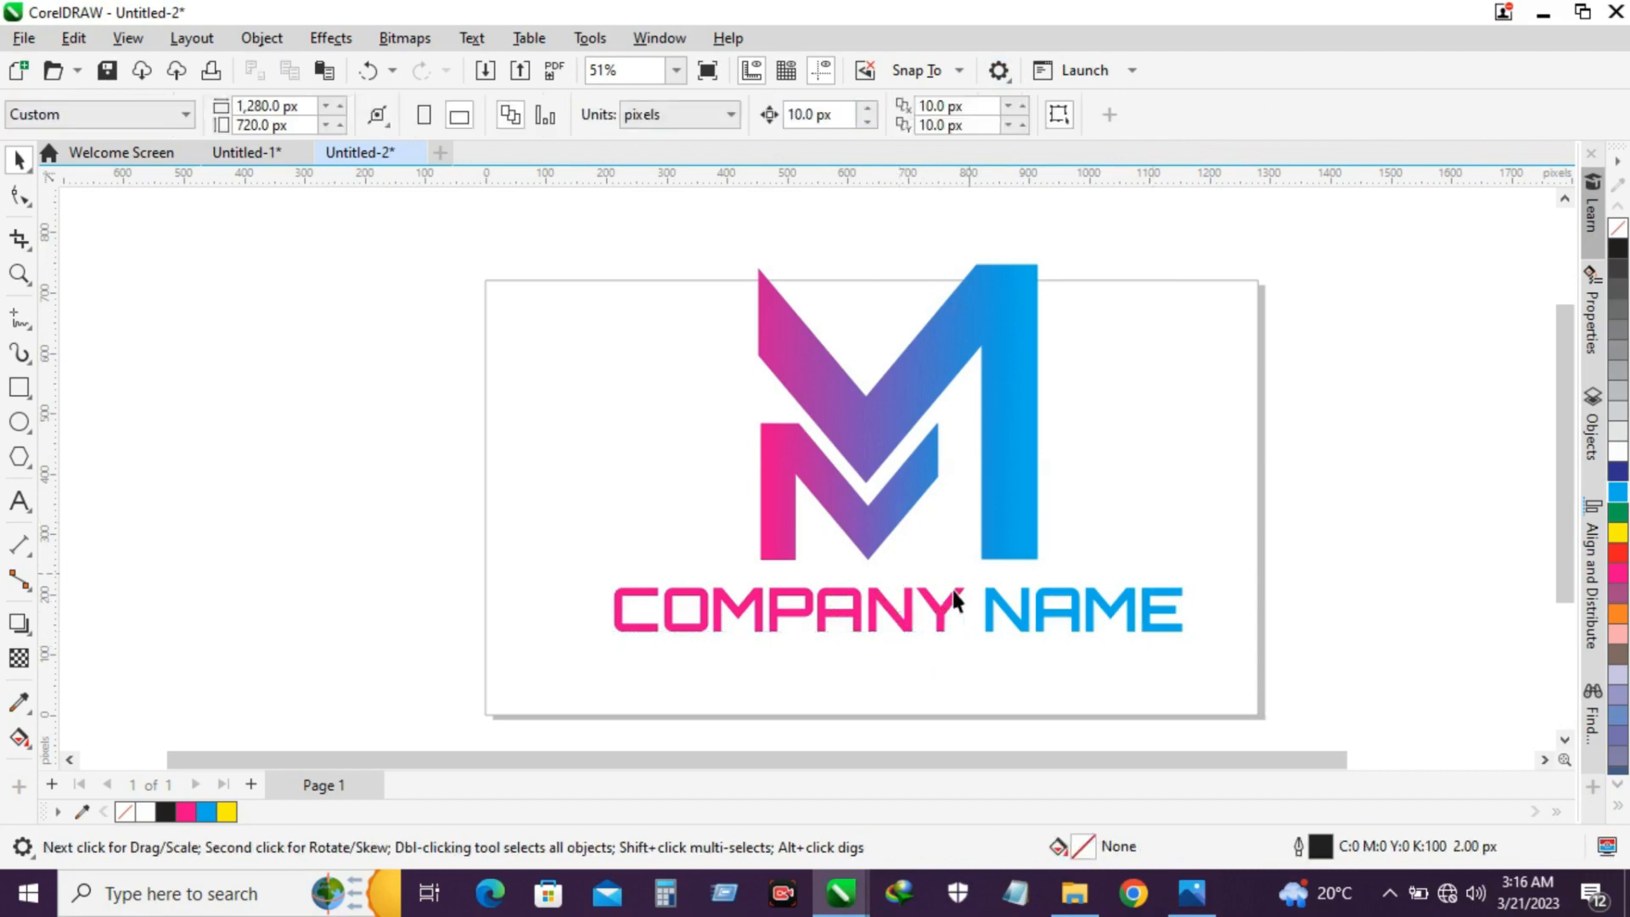
# Step: Set the font size of the grouped company name to 18 pt
pyautogui.click(952, 596)
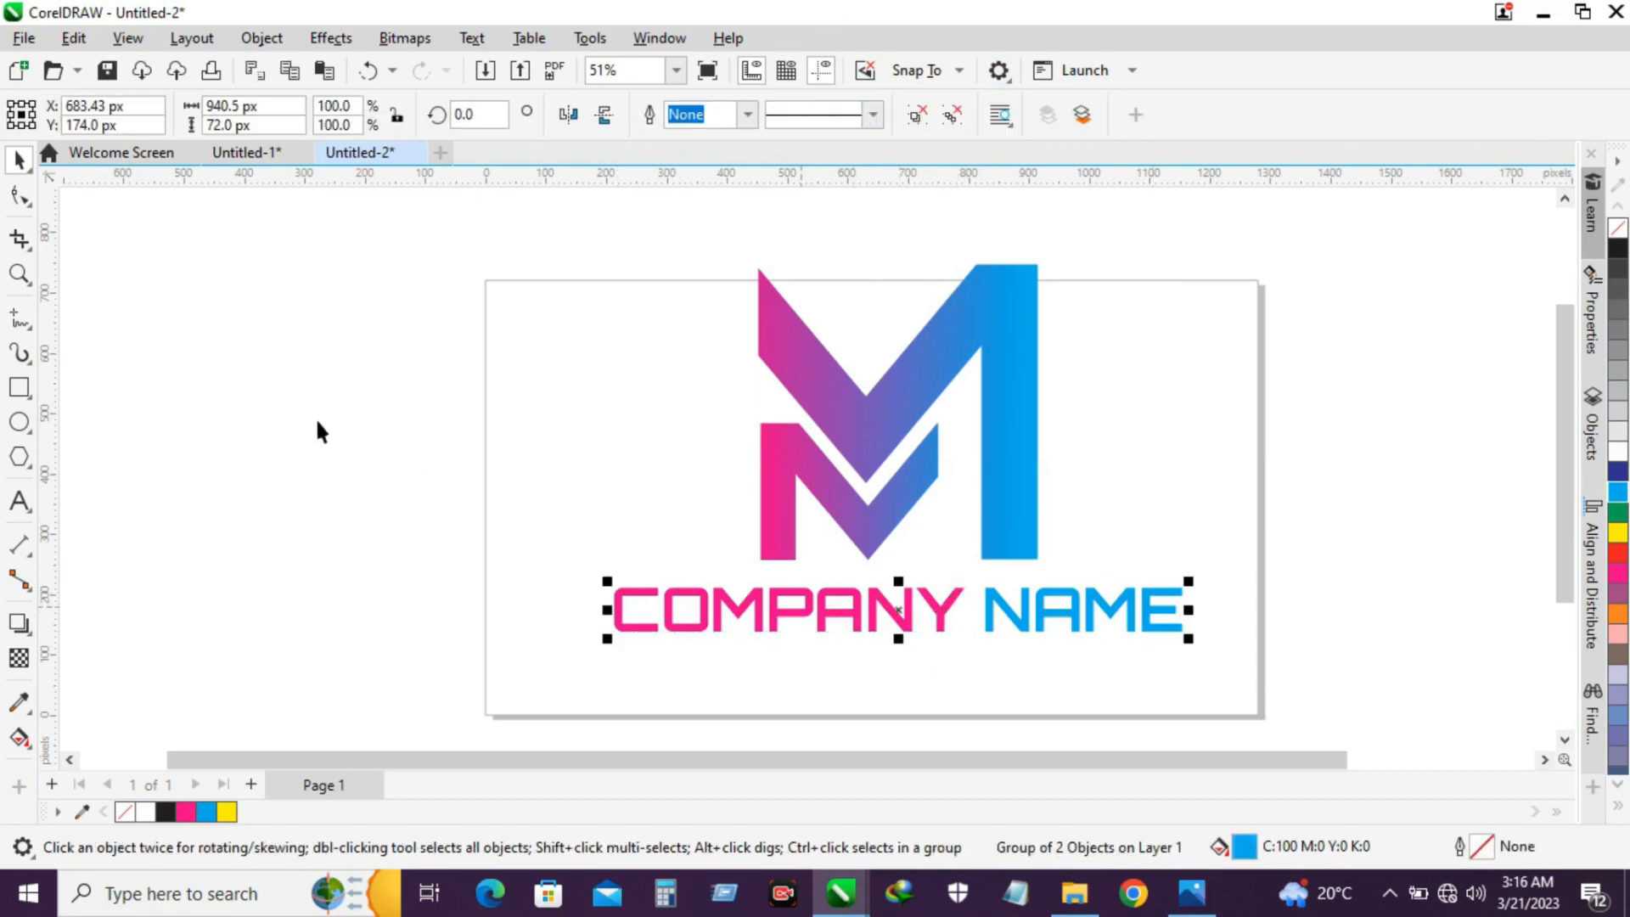
pyautogui.click(20, 500)
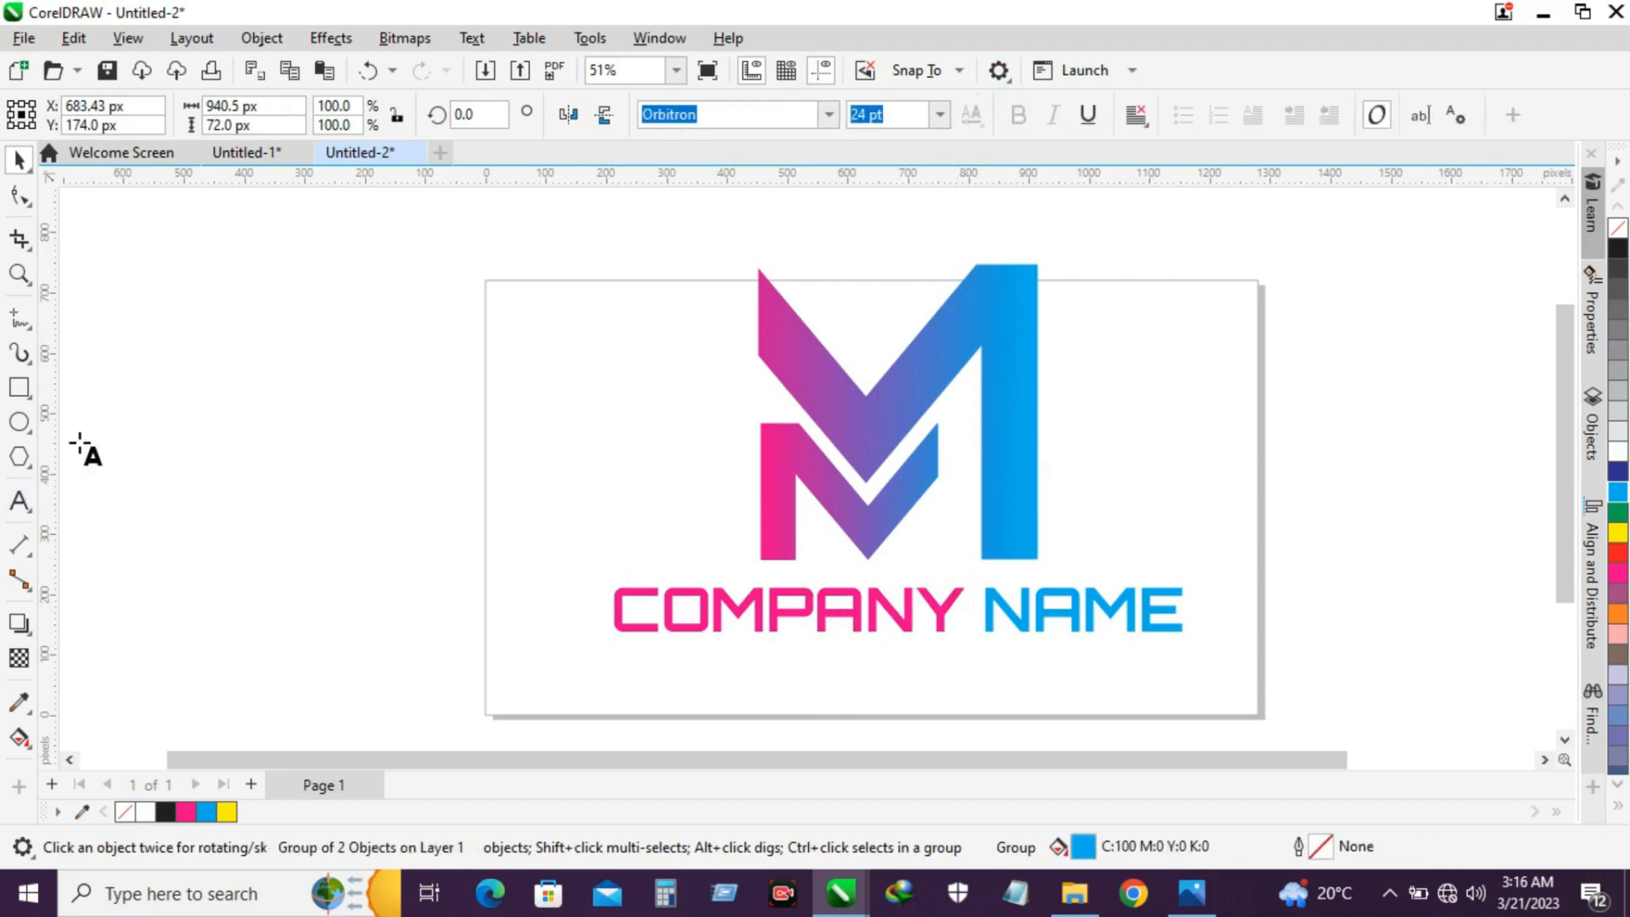
pyautogui.click(829, 113)
pyautogui.click(831, 119)
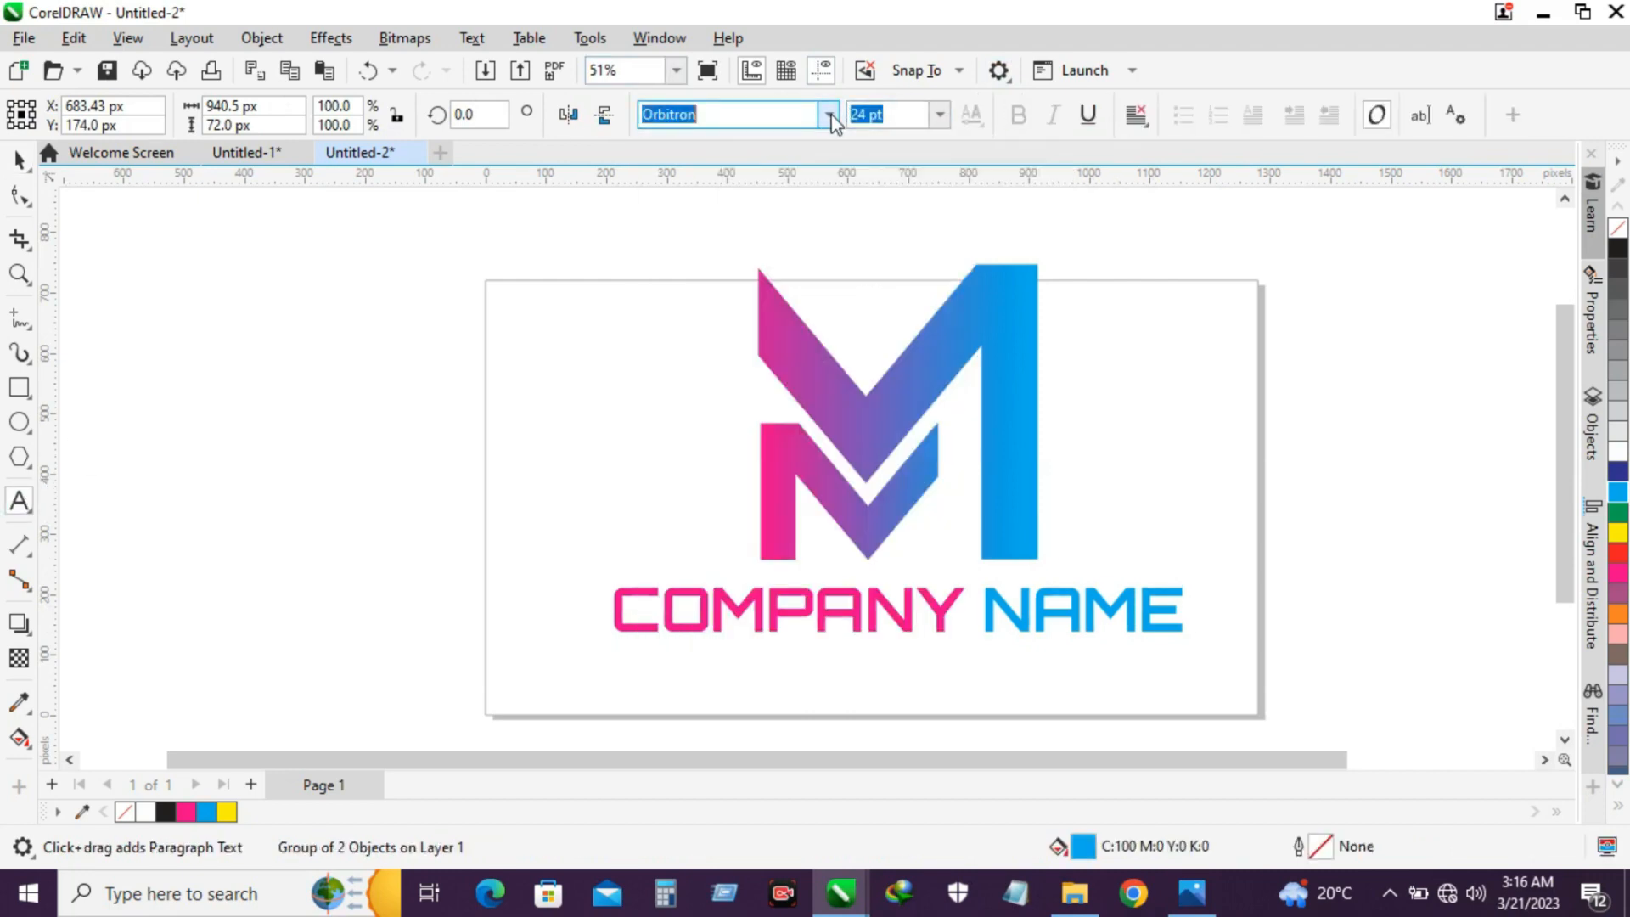
pyautogui.click(942, 116)
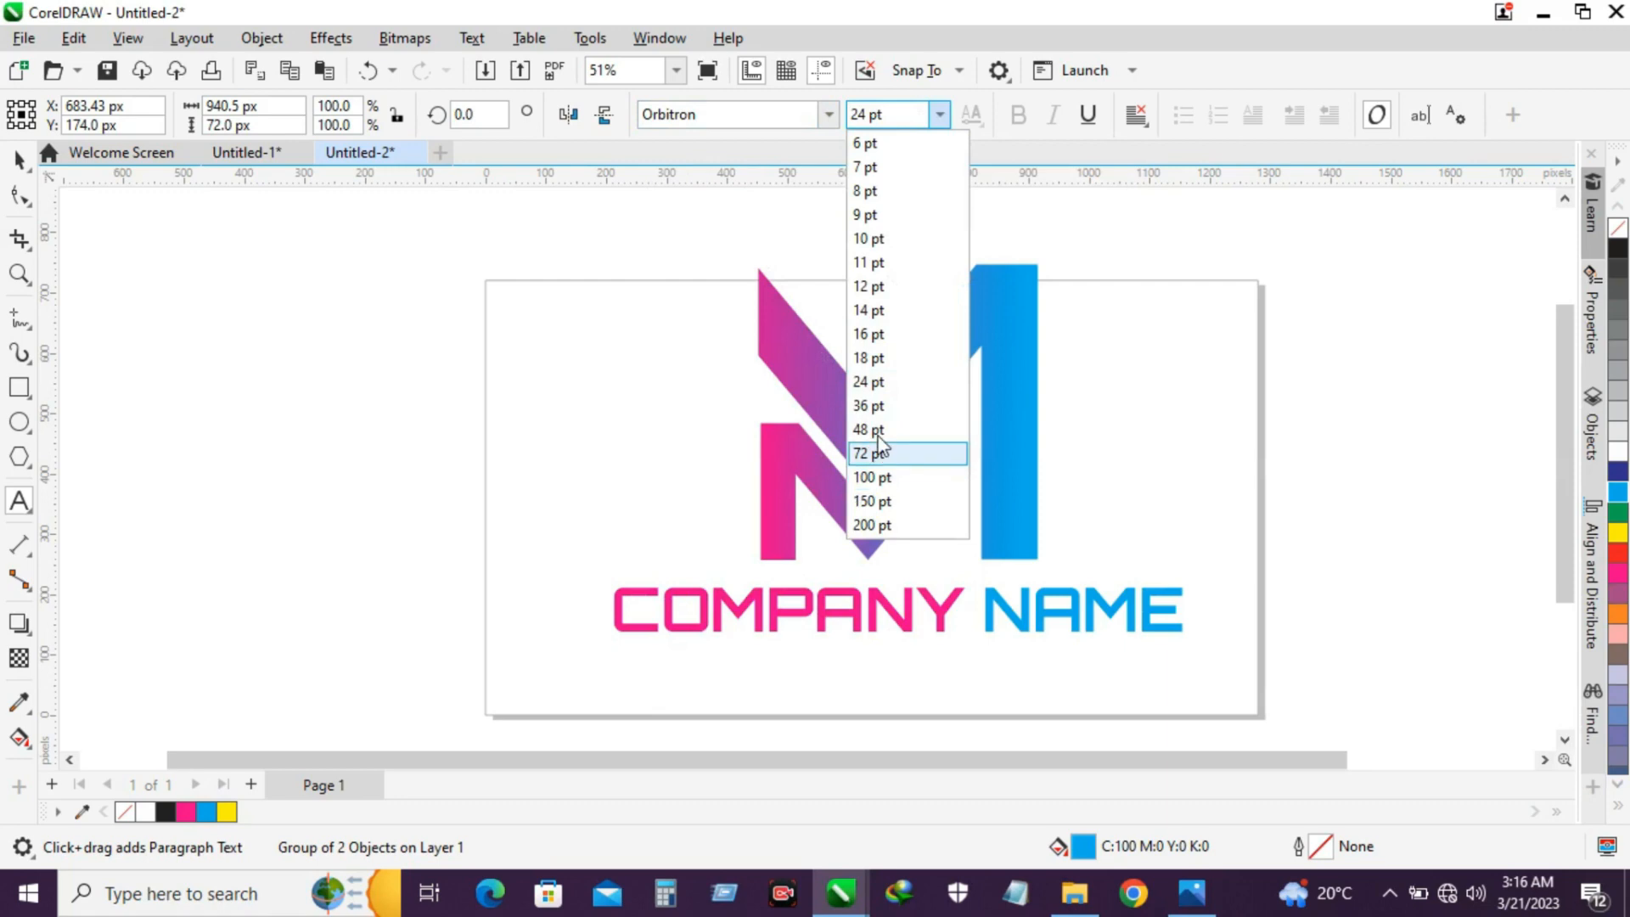
pyautogui.click(900, 364)
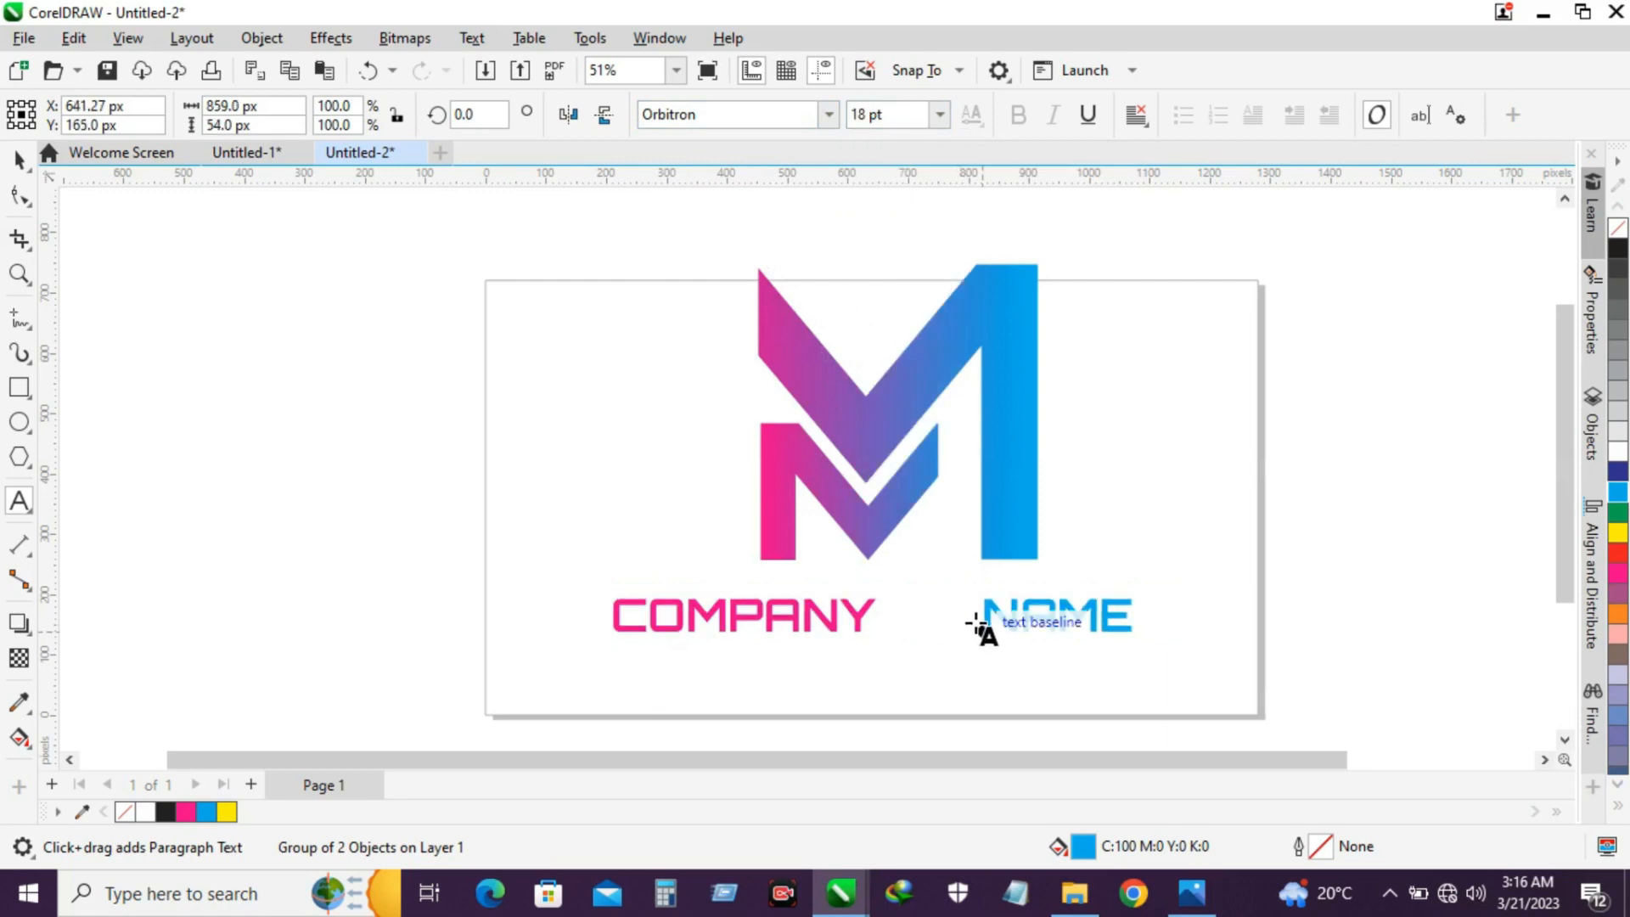
pyautogui.click(20, 161)
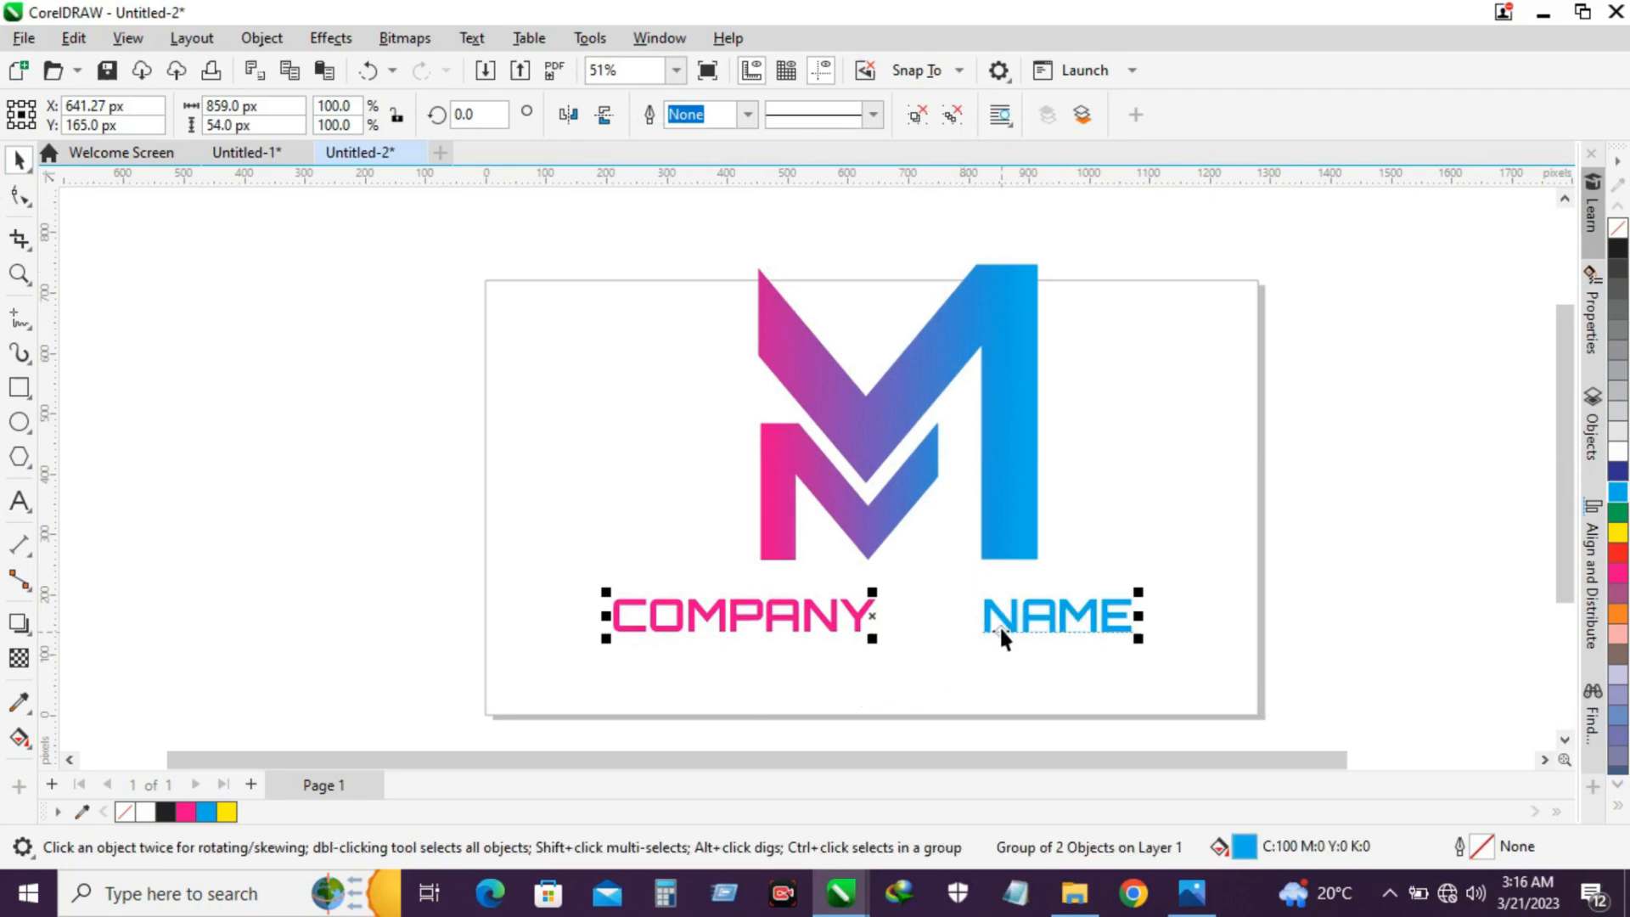
# Step: Ungroup the company name and nudge the word COMPANY 90 px right, towards NAME
pyautogui.click(954, 118)
pyautogui.click(1183, 572)
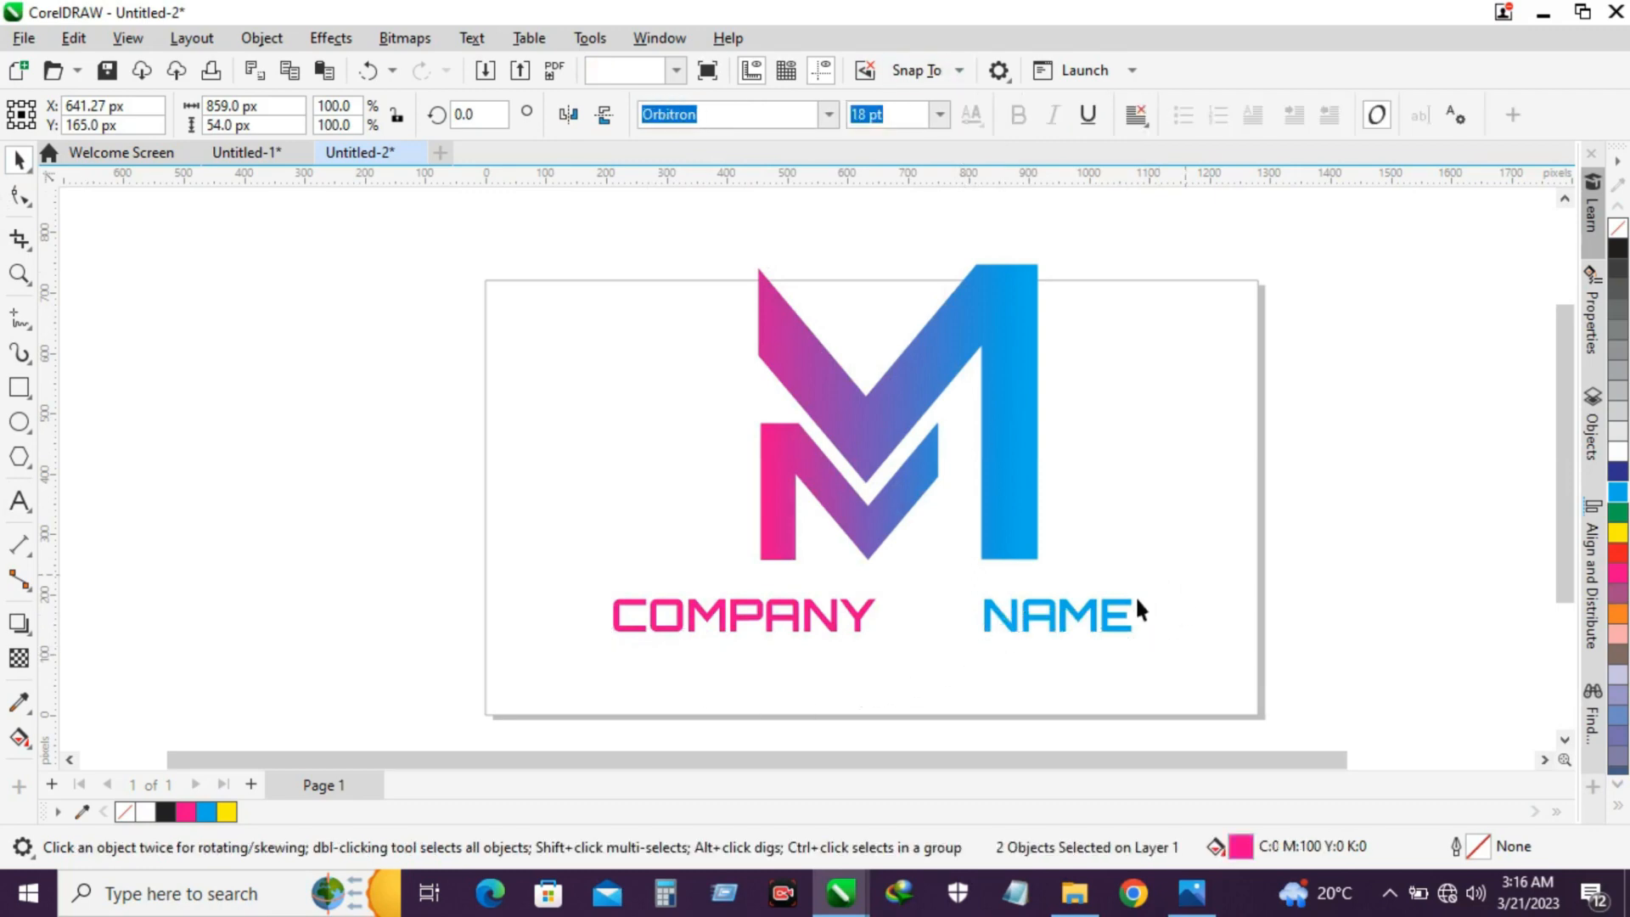
pyautogui.click(804, 628)
pyautogui.press('Right')
pyautogui.press('Right')
pyautogui.press('Right')
pyautogui.press('Right')
pyautogui.press('Right')
pyautogui.press('Right')
pyautogui.press('Right')
pyautogui.press('Right')
pyautogui.press('Right')
# Step: Nudge the word NAME about 70 px left to close the gap after COMPANY
pyautogui.click(1004, 618)
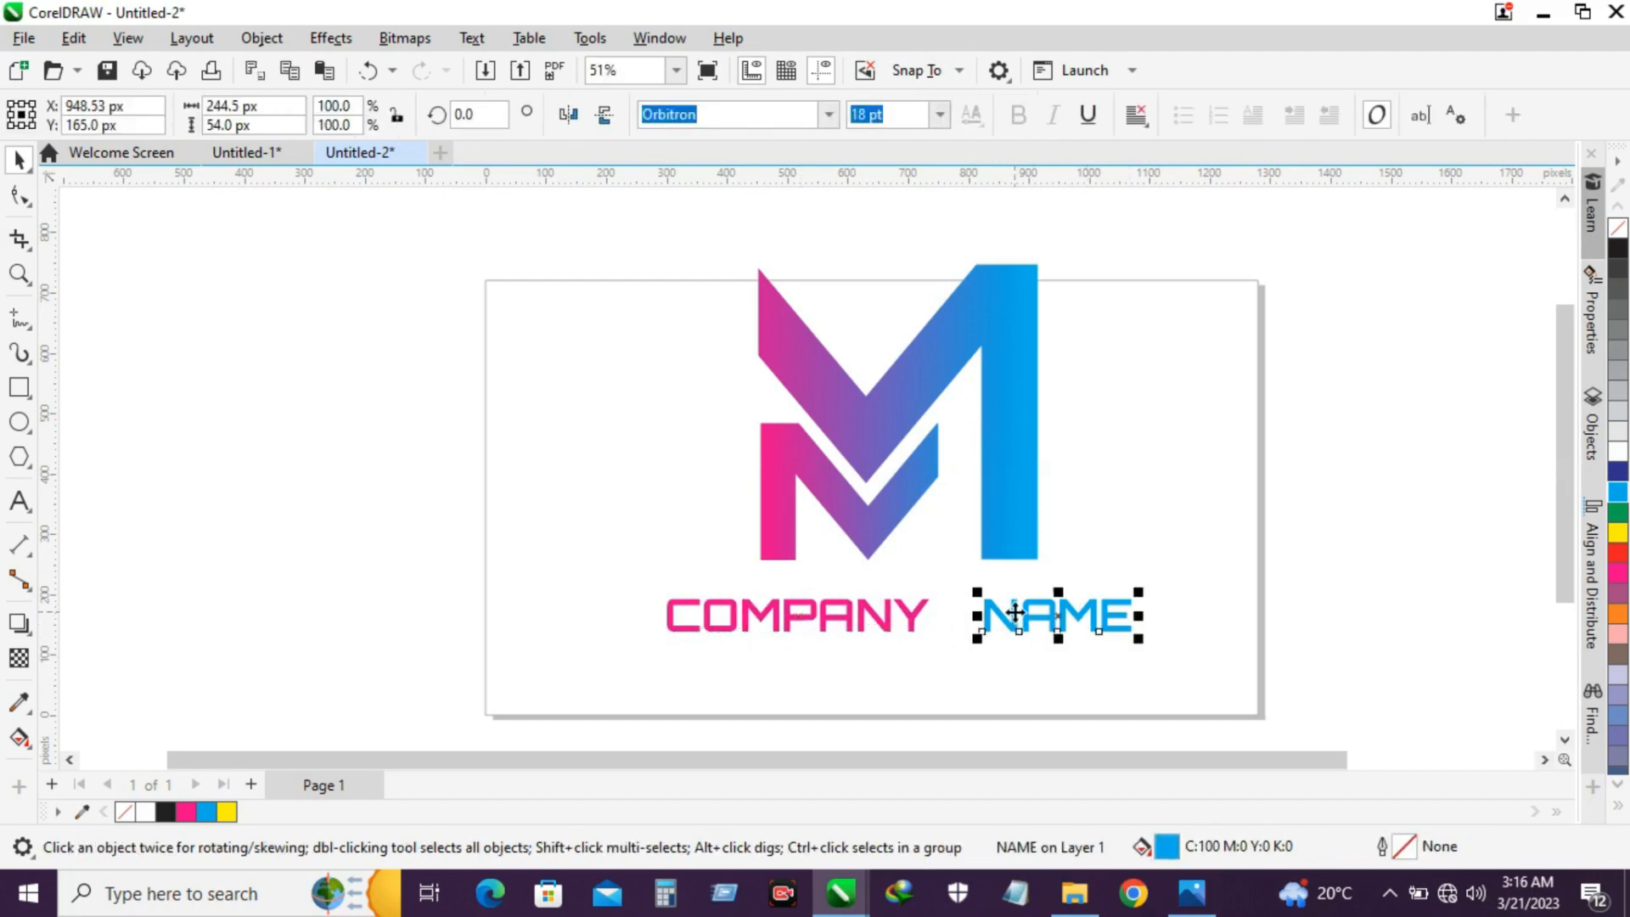
pyautogui.press('Left')
pyautogui.press('Left')
pyautogui.press('Left')
pyautogui.press('Left')
pyautogui.press('Left')
pyautogui.press('Left')
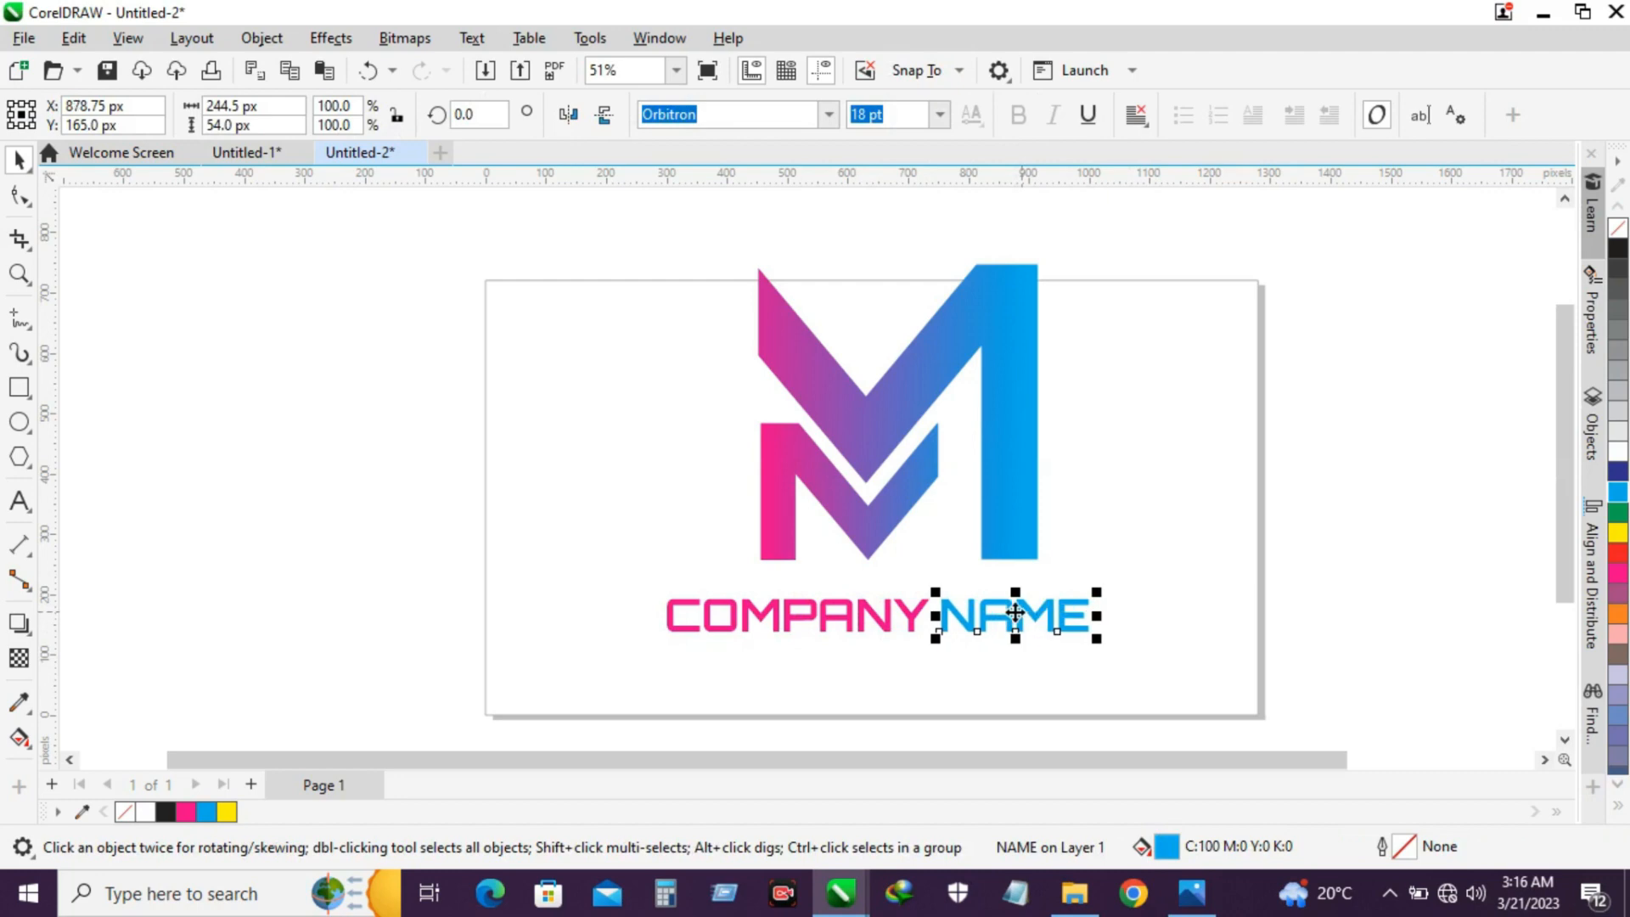
# Step: Change the font of both words in the company name to Lemon
pyautogui.moveTo(556, 553); pyautogui.dragTo(1255, 609)
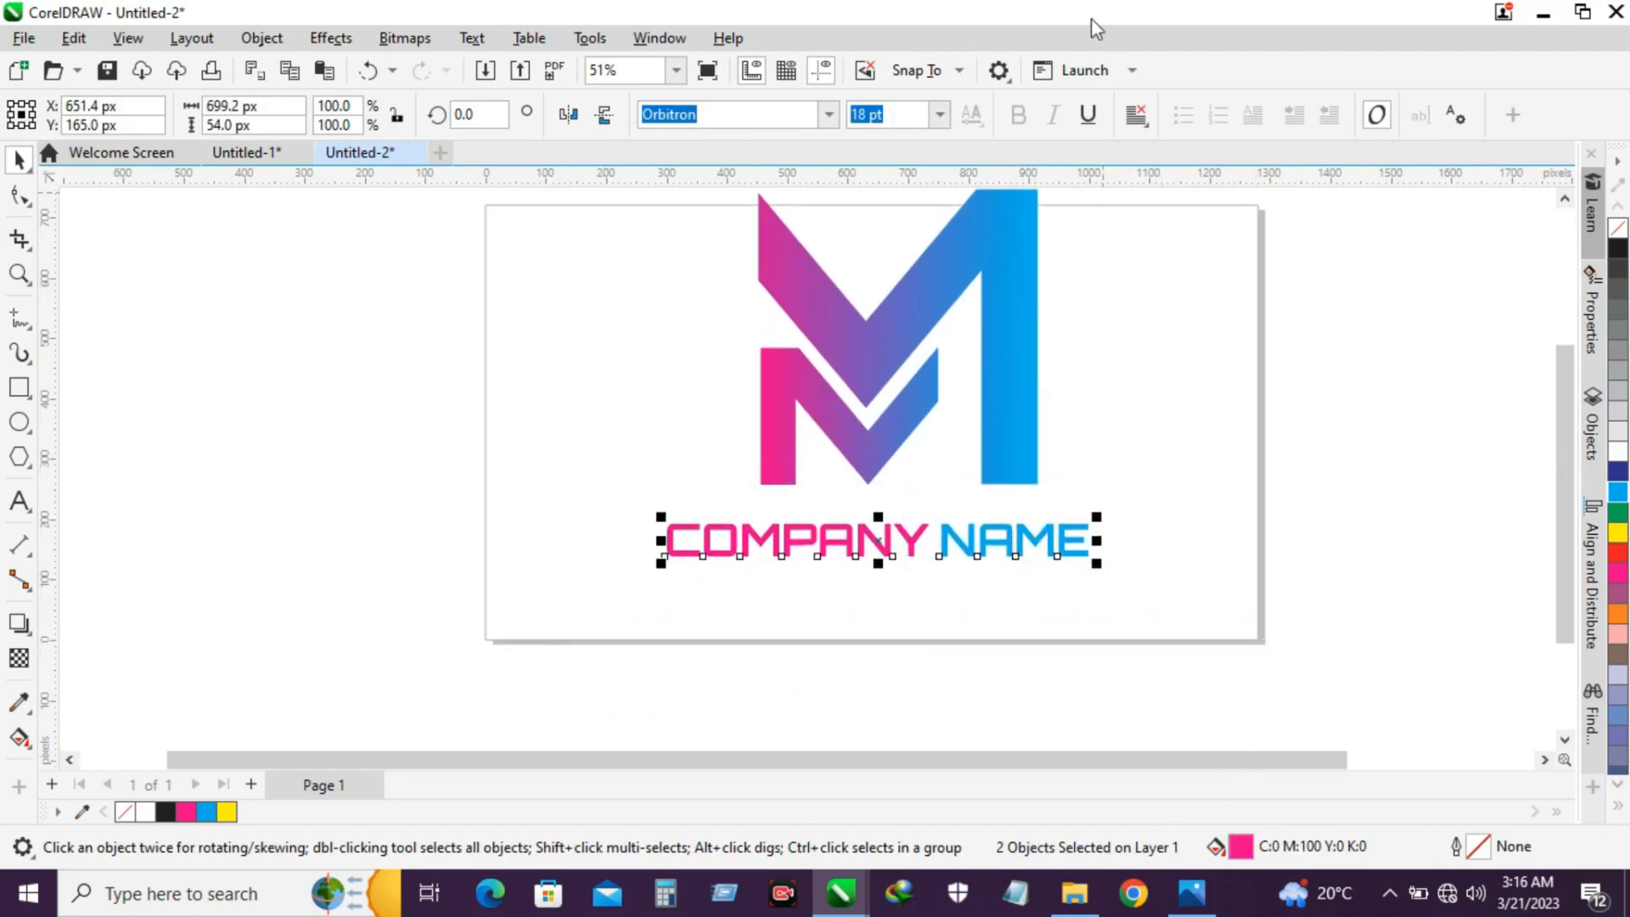
pyautogui.click(823, 115)
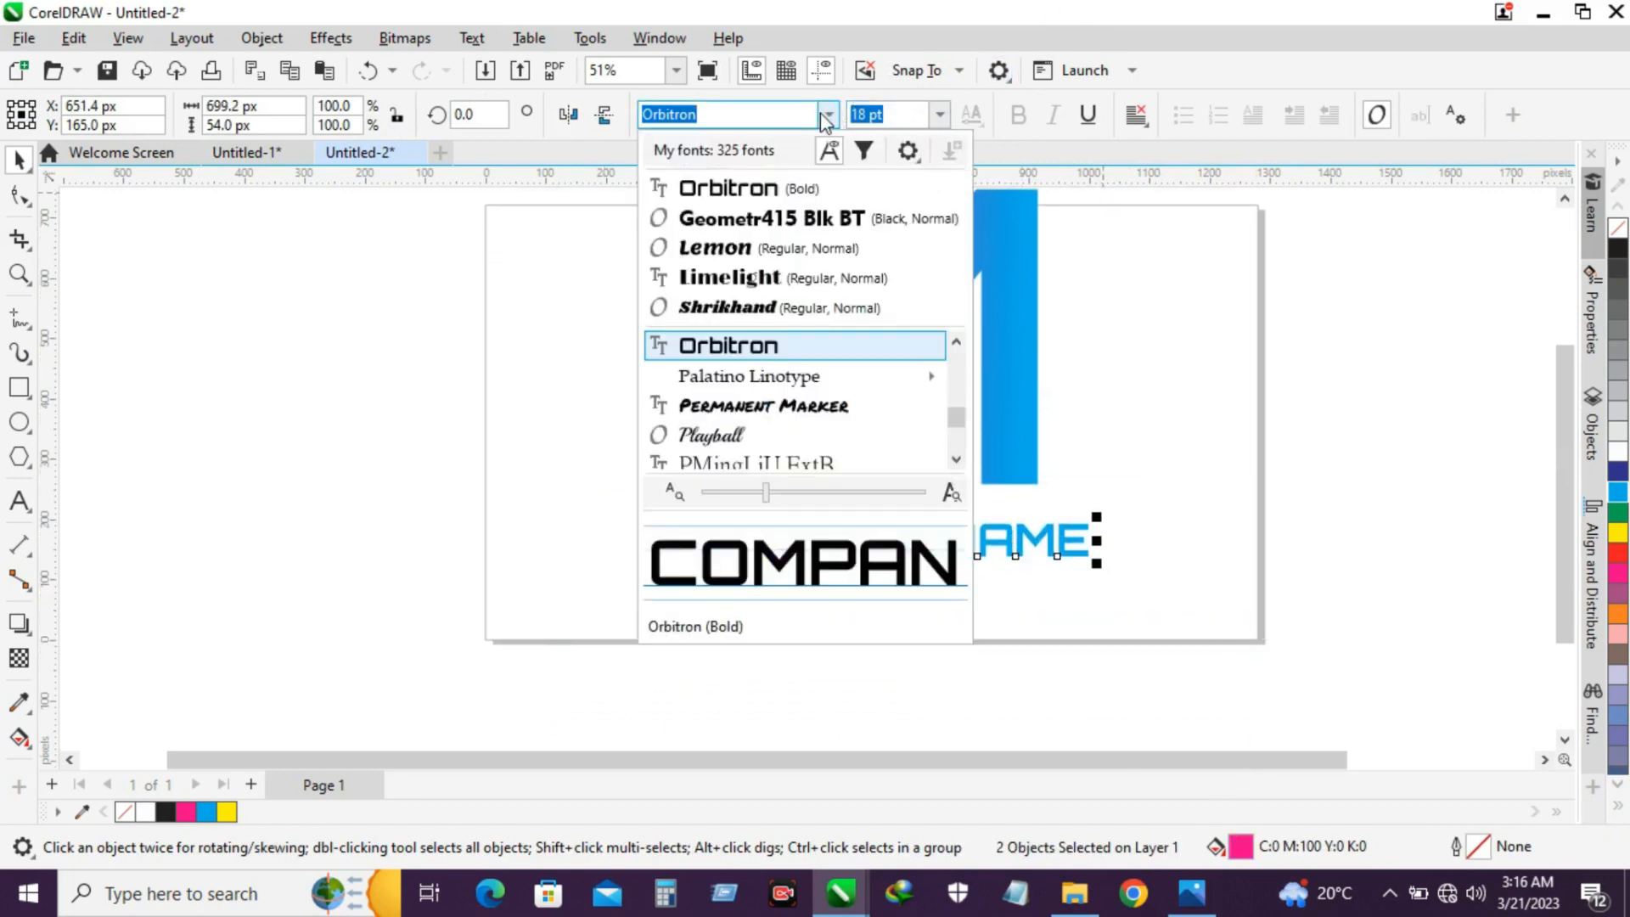
pyautogui.click(819, 253)
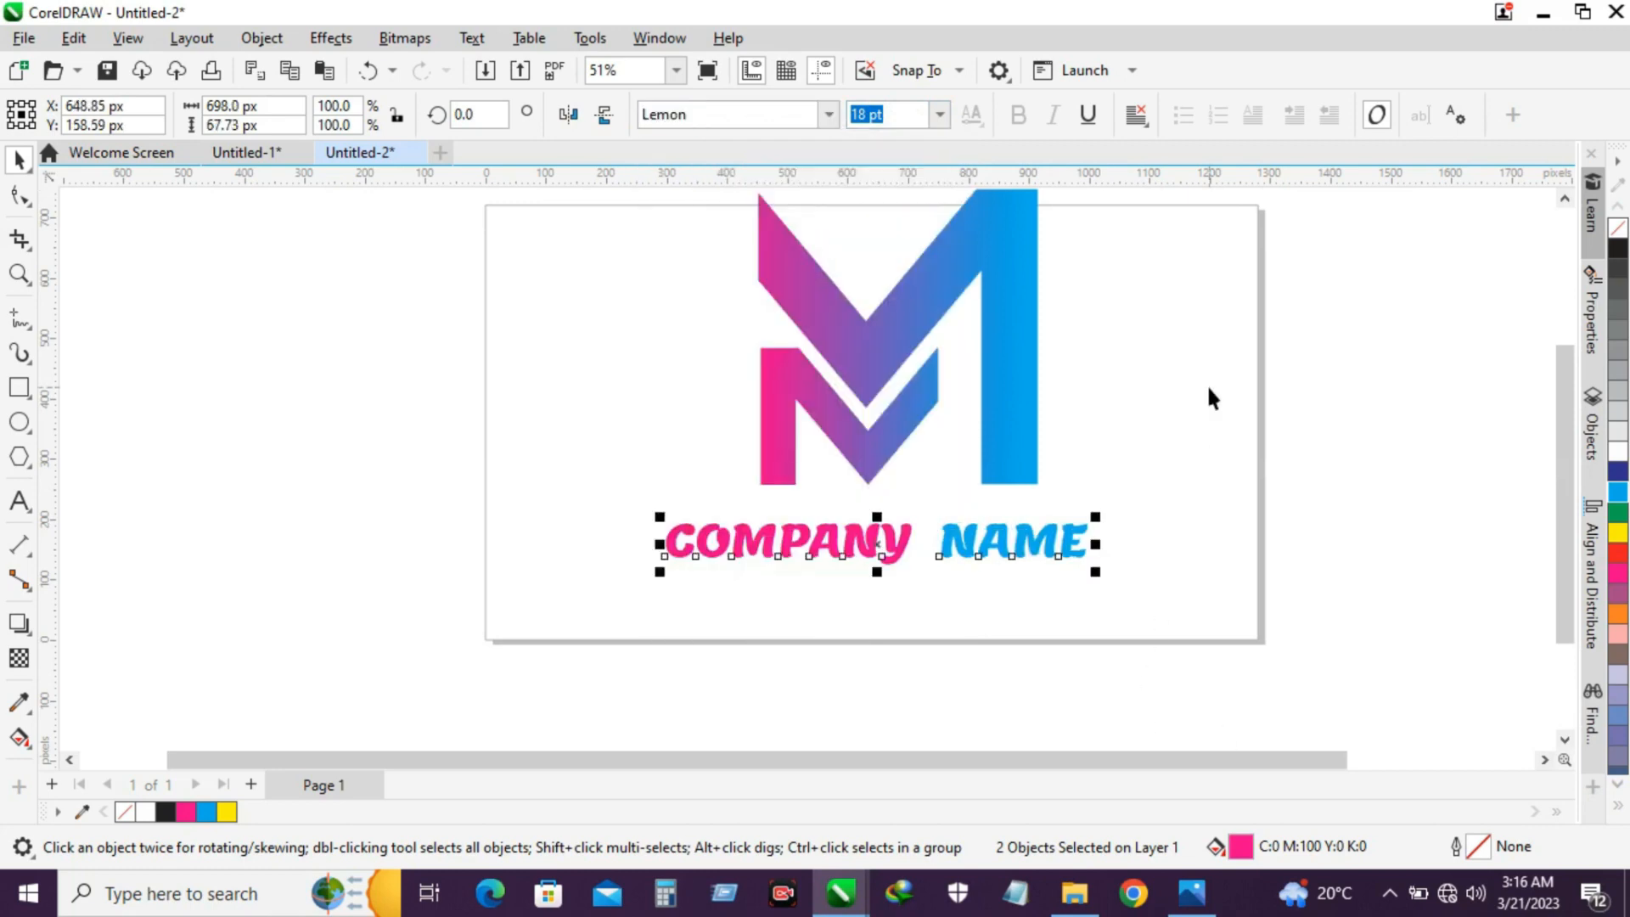
pyautogui.click(713, 573)
pyautogui.moveTo(1115, 622); pyautogui.dragTo(1120, 624)
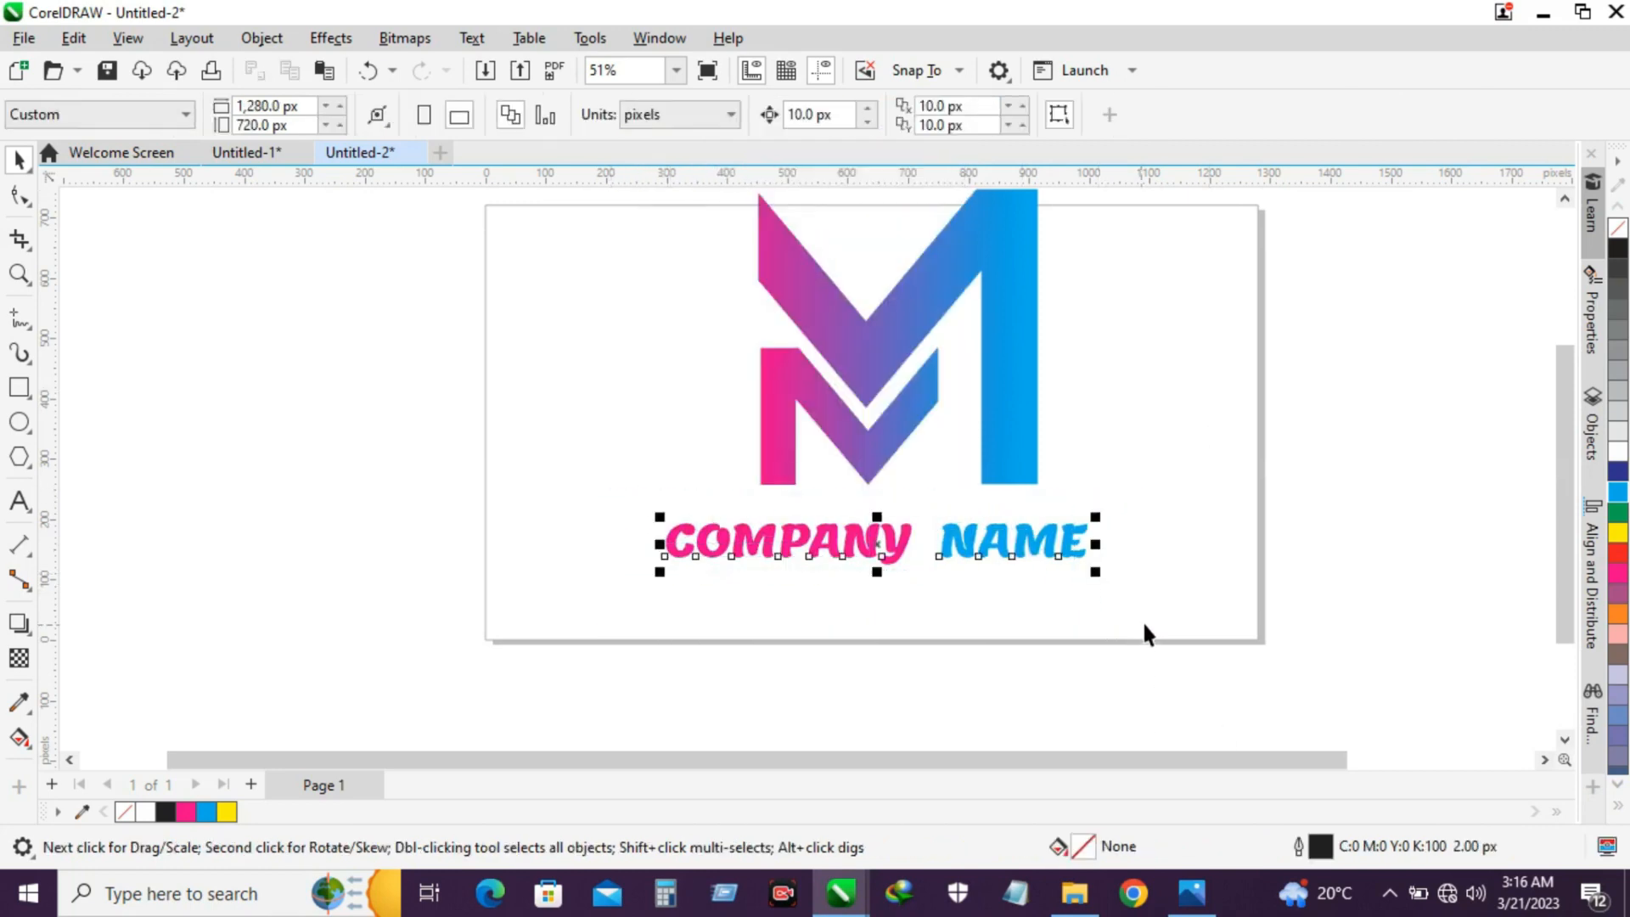
# Step: Move the word NAME left, closer to COMPANY, leaving a narrow gap between the two words
pyautogui.click(1177, 527)
pyautogui.click(1036, 552)
pyautogui.moveTo(1054, 552); pyautogui.dragTo(1030, 548)
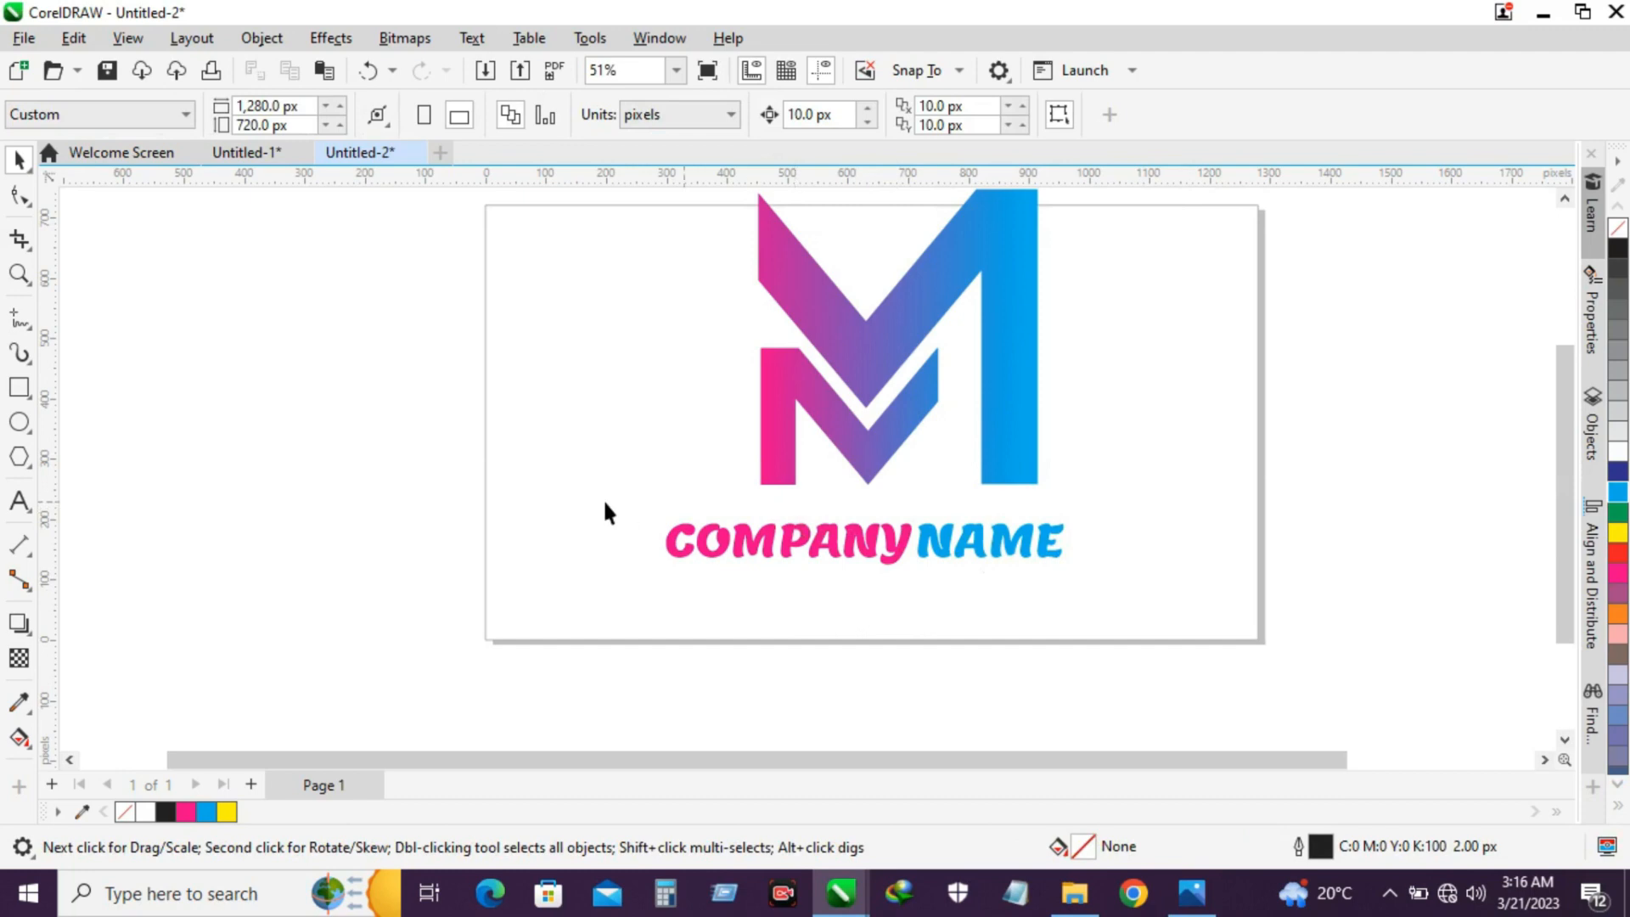
pyautogui.click(954, 550)
pyautogui.moveTo(629, 487); pyautogui.dragTo(1253, 599)
pyautogui.click(1252, 598)
pyautogui.click(1067, 561)
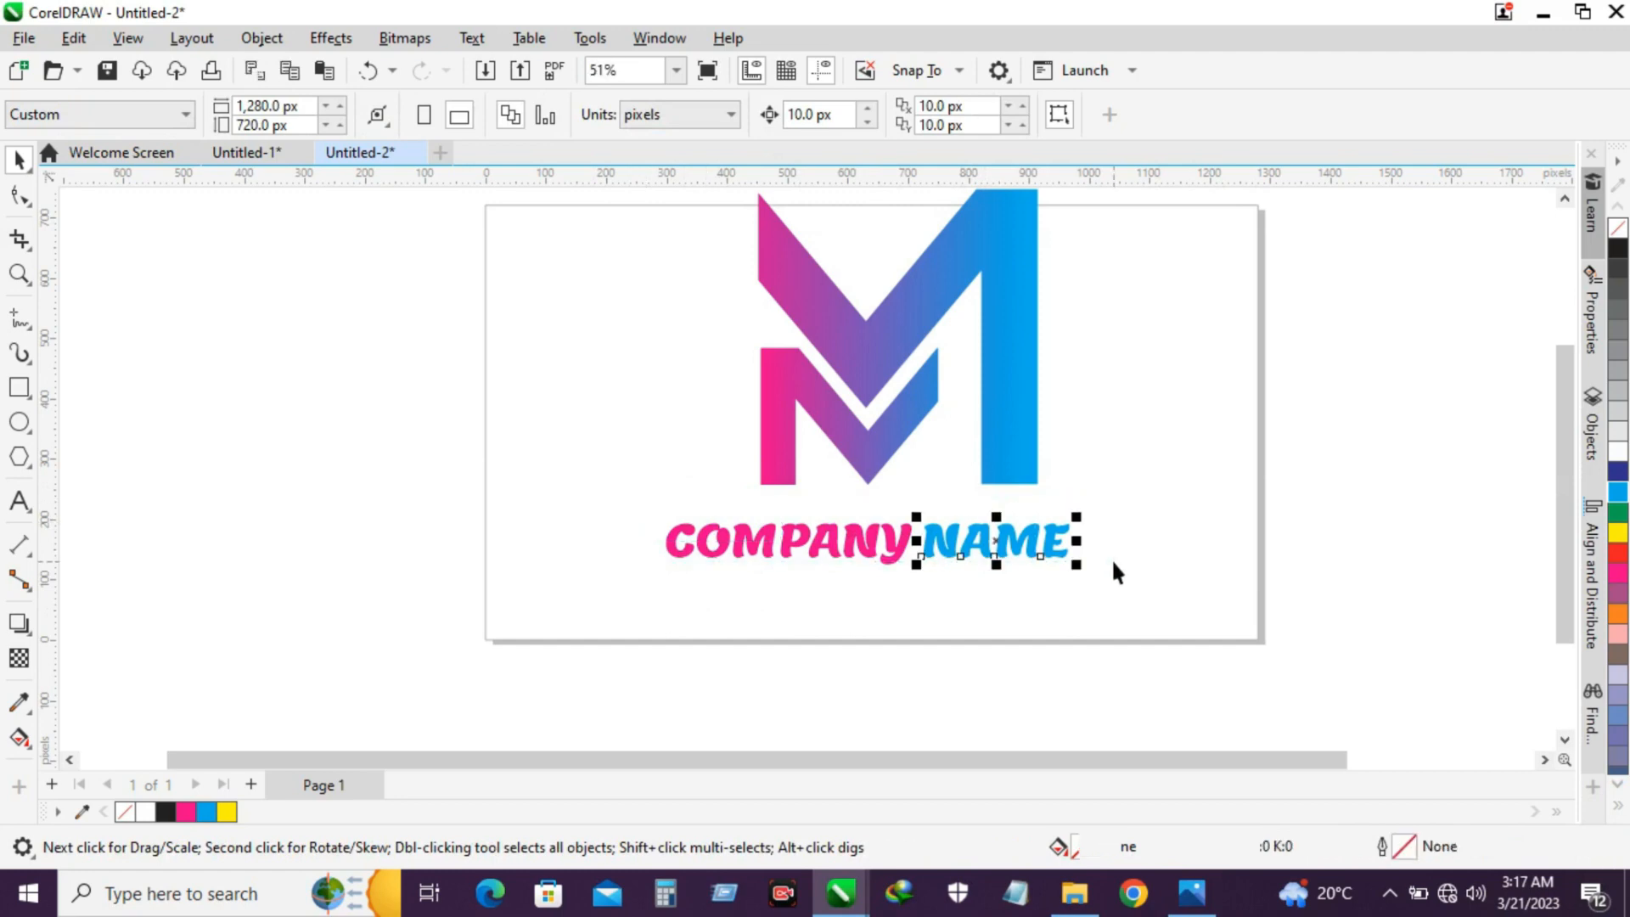
# Step: Group the words COMPANY and NAME into one object
pyautogui.moveTo(511, 484); pyautogui.dragTo(1269, 708)
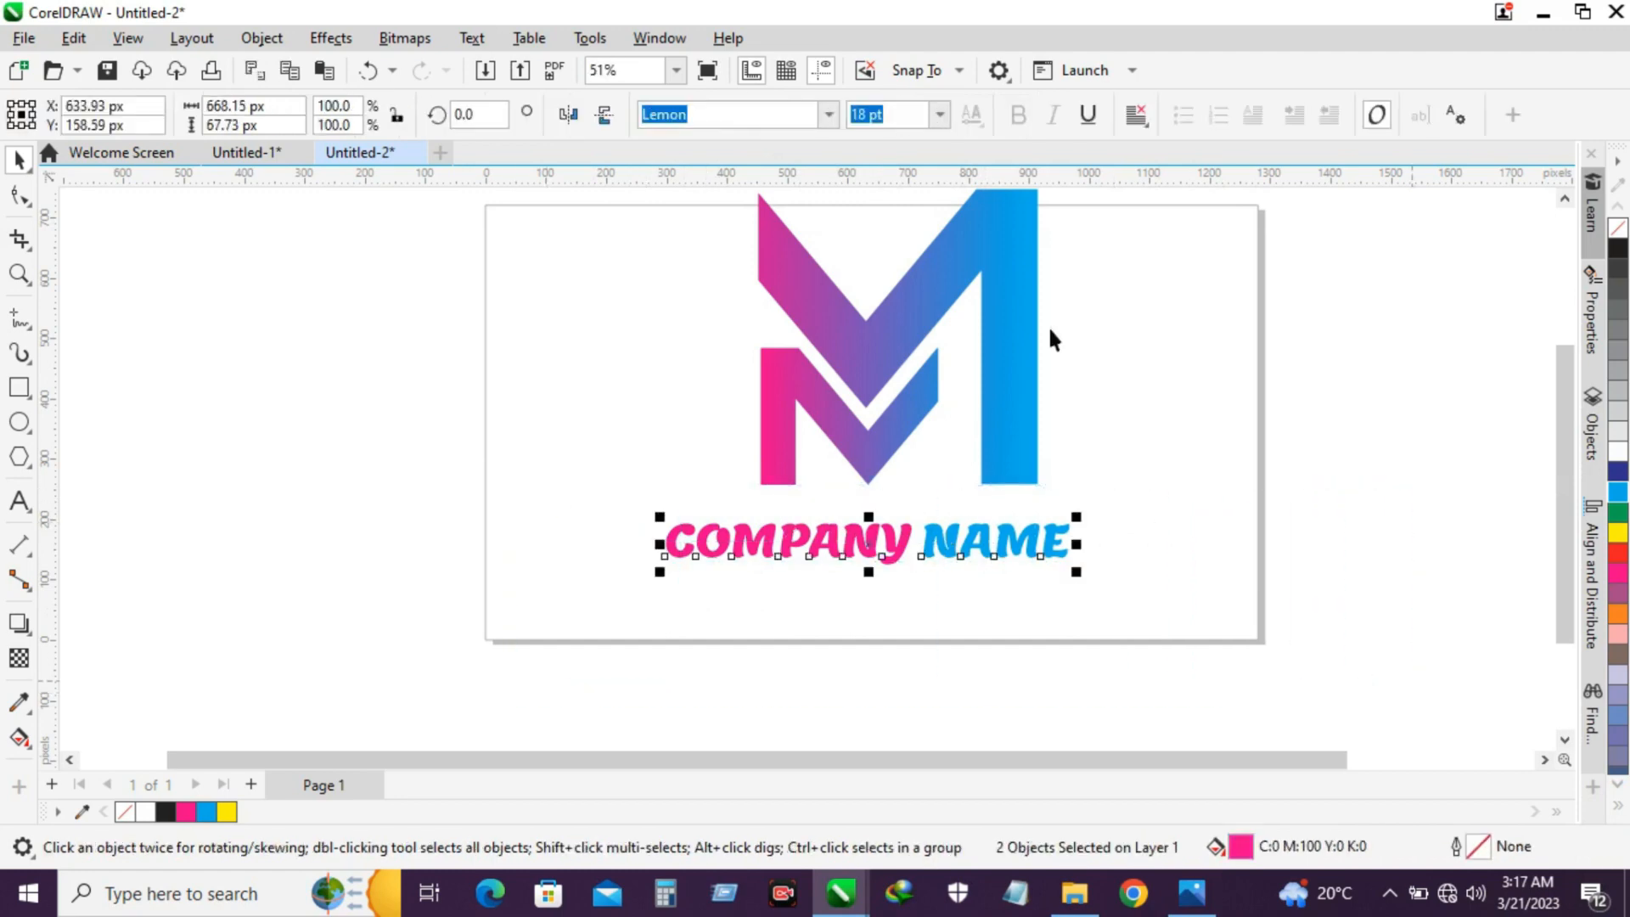
pyautogui.hotkey('ctrl', 'g')
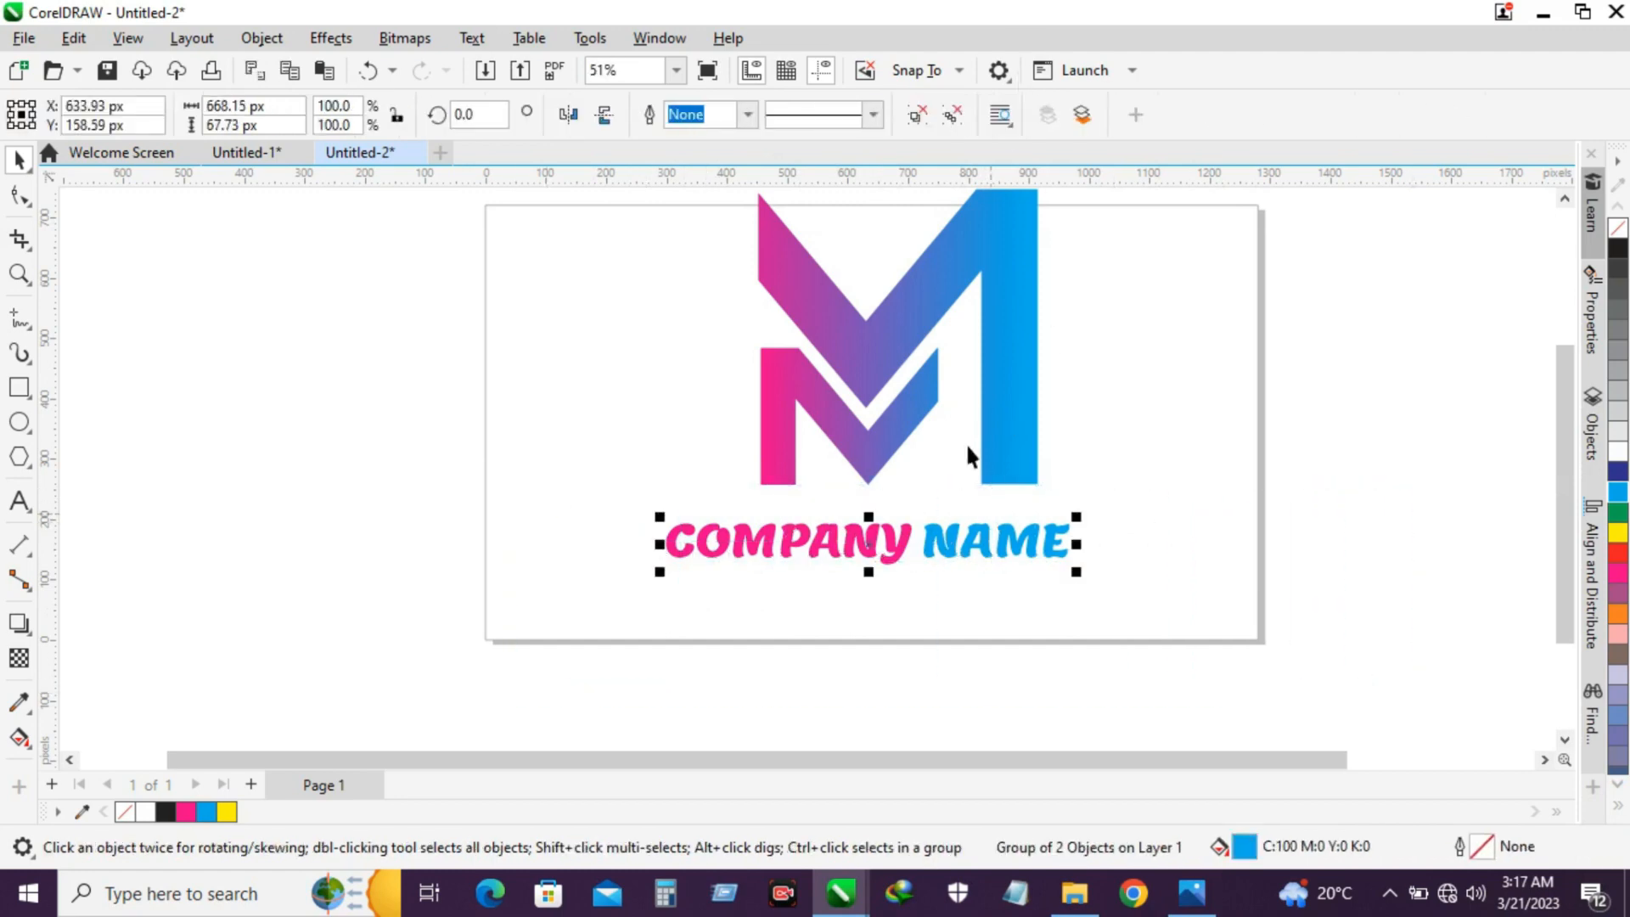
pyautogui.click(1140, 481)
# Step: Centre the grouped company name horizontally beneath the large M shape
pyautogui.click(982, 542)
pyautogui.keyDown('shift'); pyautogui.click(1007, 407); pyautogui.keyUp('shift')
pyautogui.click(1190, 399)
pyautogui.scroll(1, 1190, 399)
pyautogui.scroll(-2, 1193, 414)
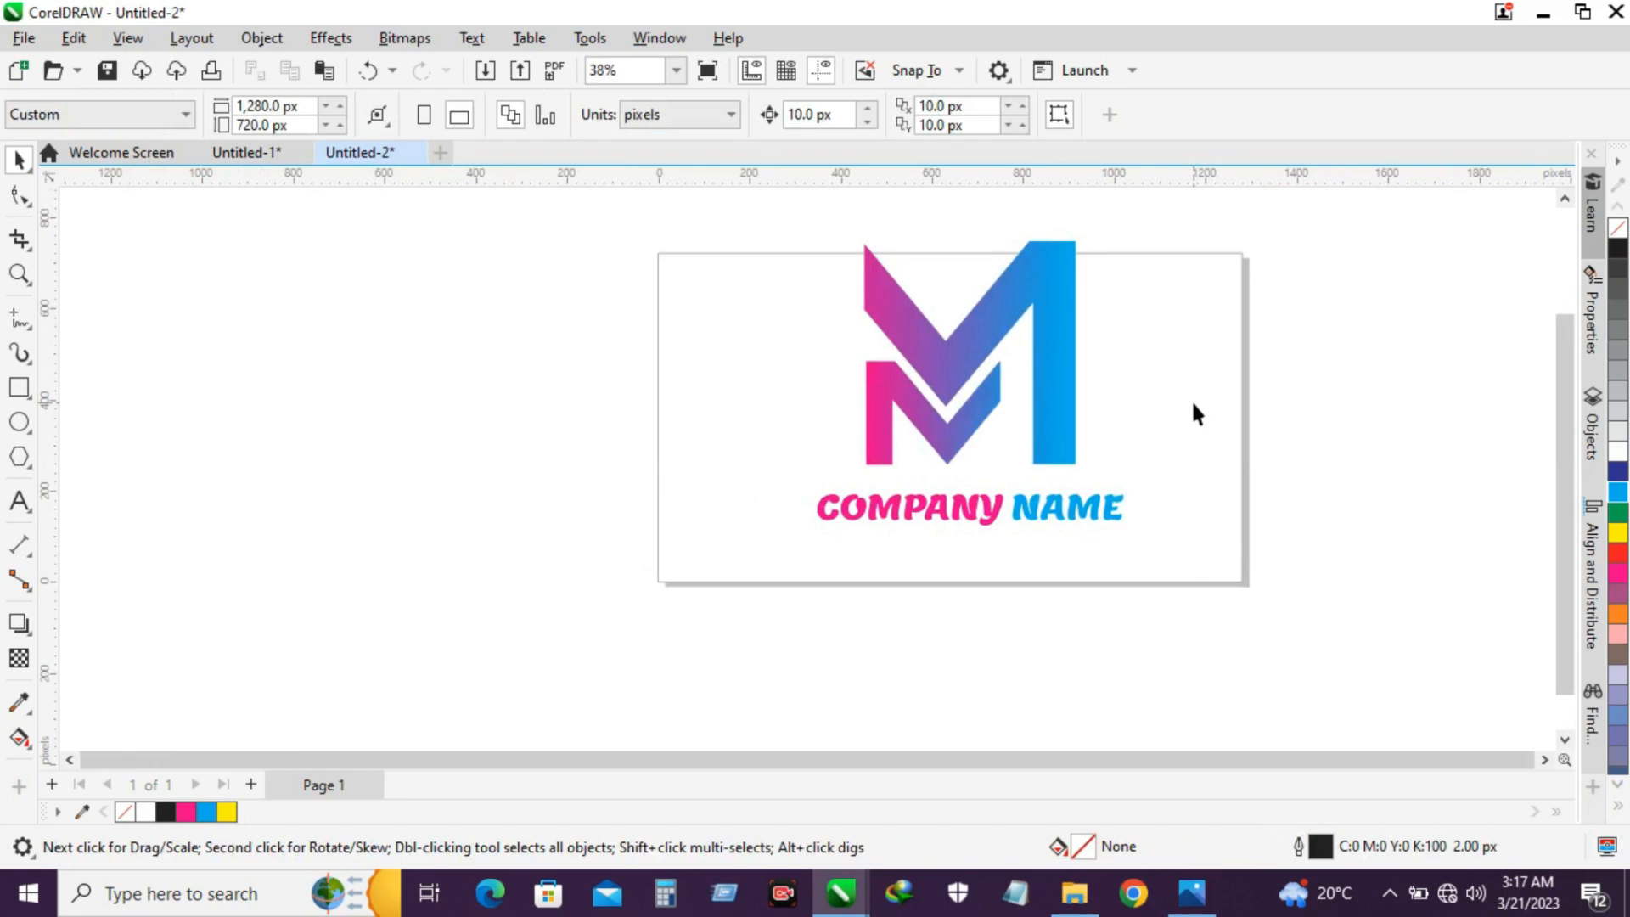
# Step: Group the large M shape with the company name and clear the selection
pyautogui.click(997, 343)
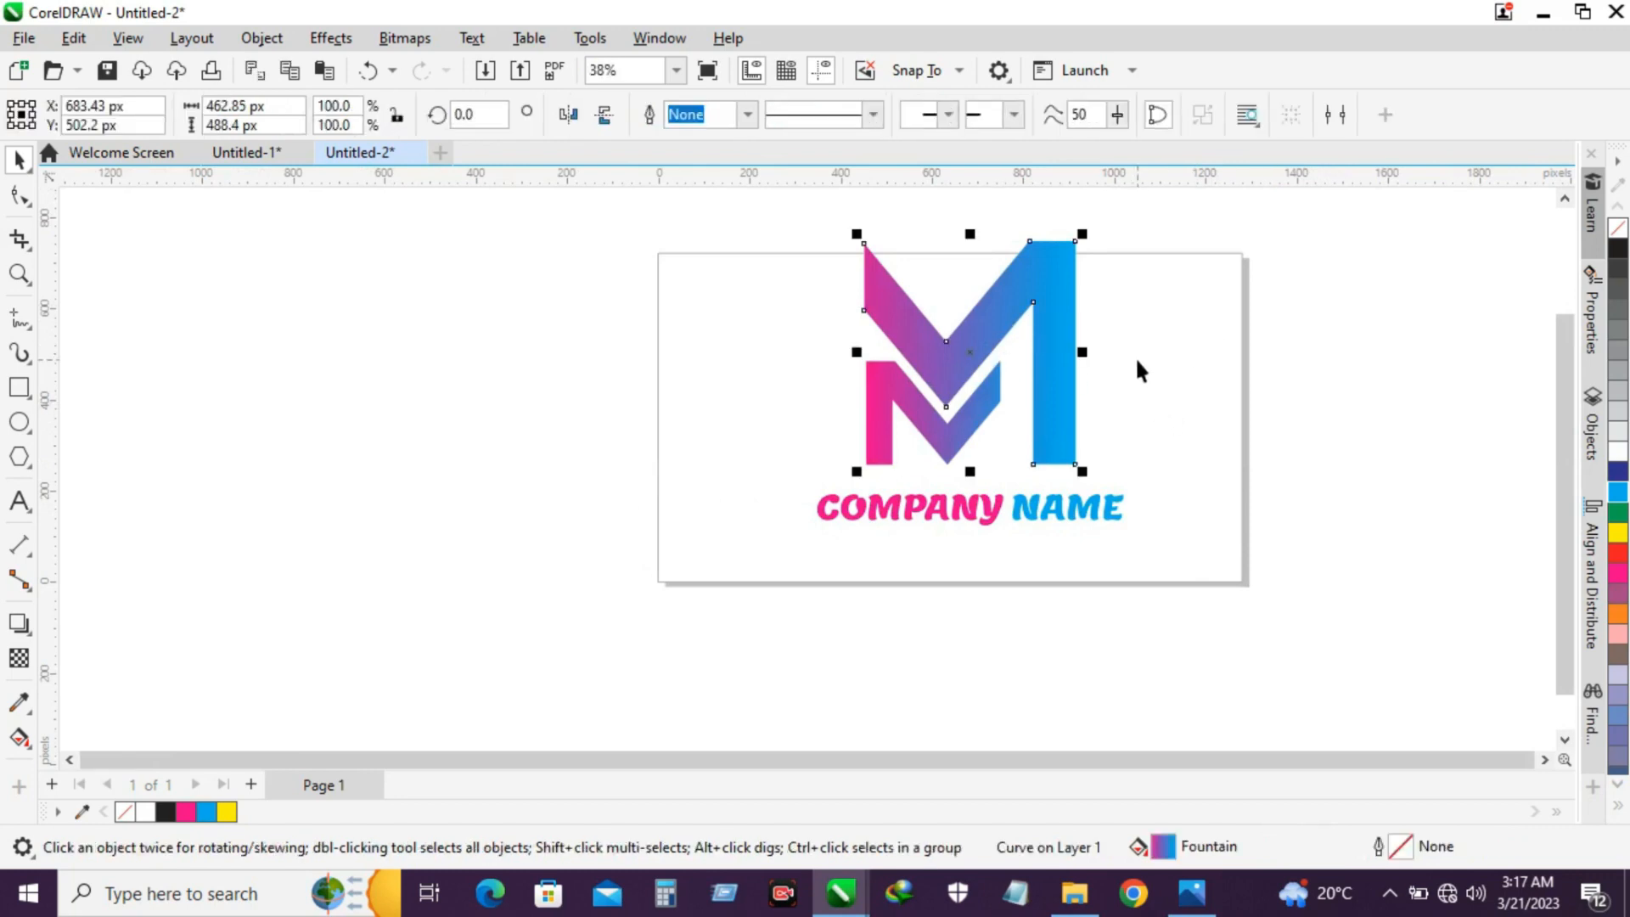
pyautogui.keyDown('shift'); pyautogui.click(984, 513); pyautogui.keyUp('shift')
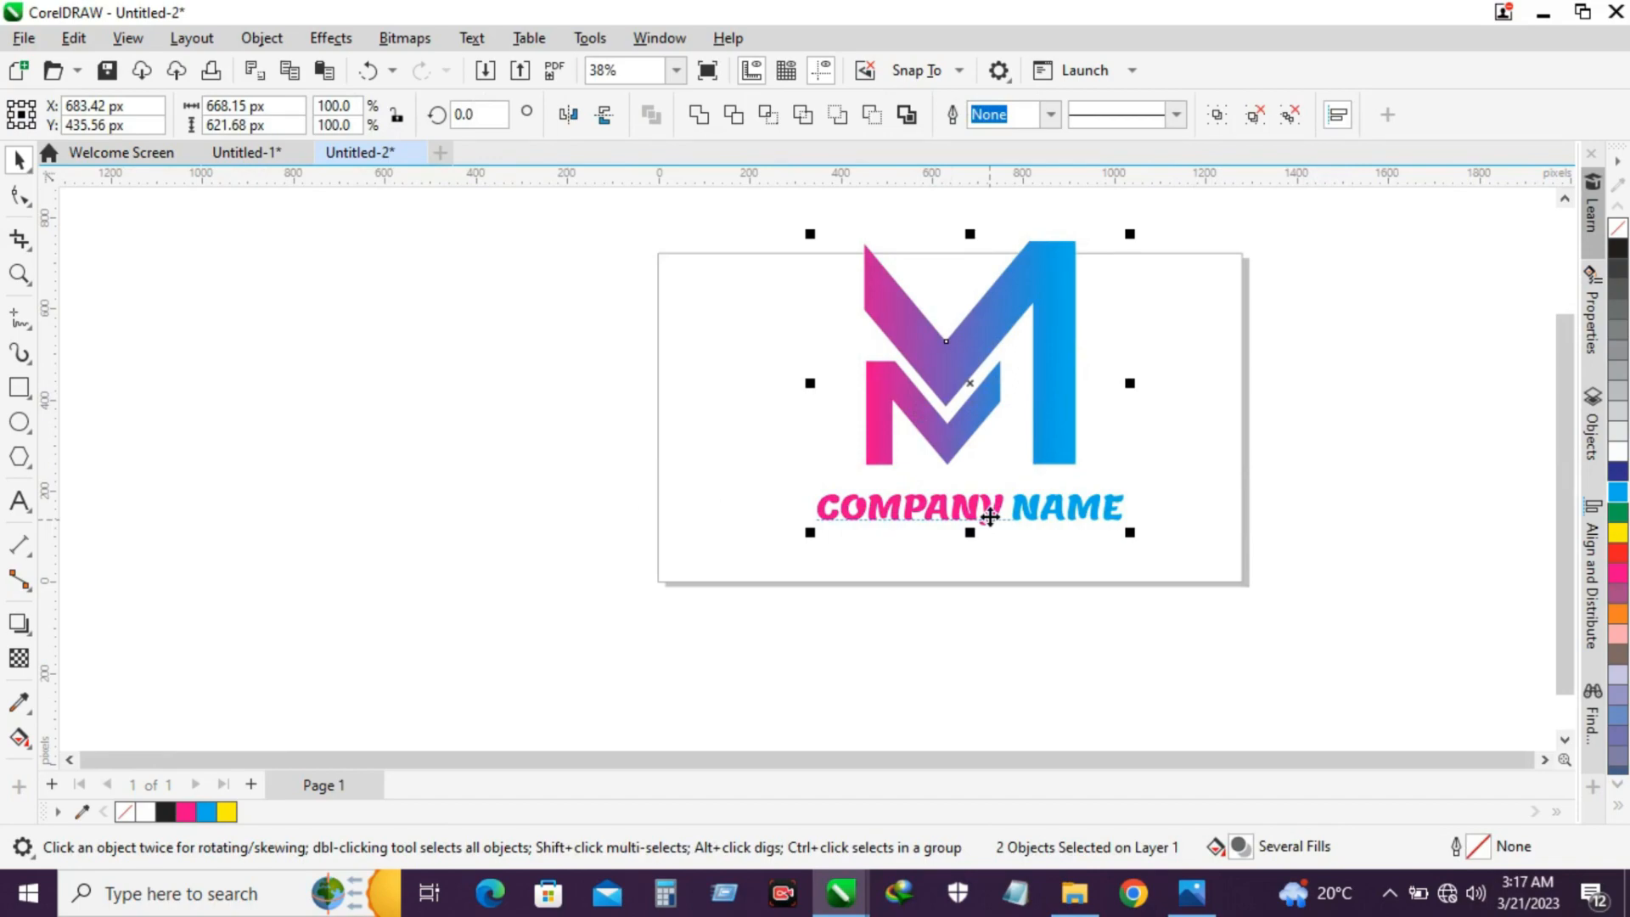
pyautogui.hotkey('ctrl', 'g')
pyautogui.click(1163, 500)
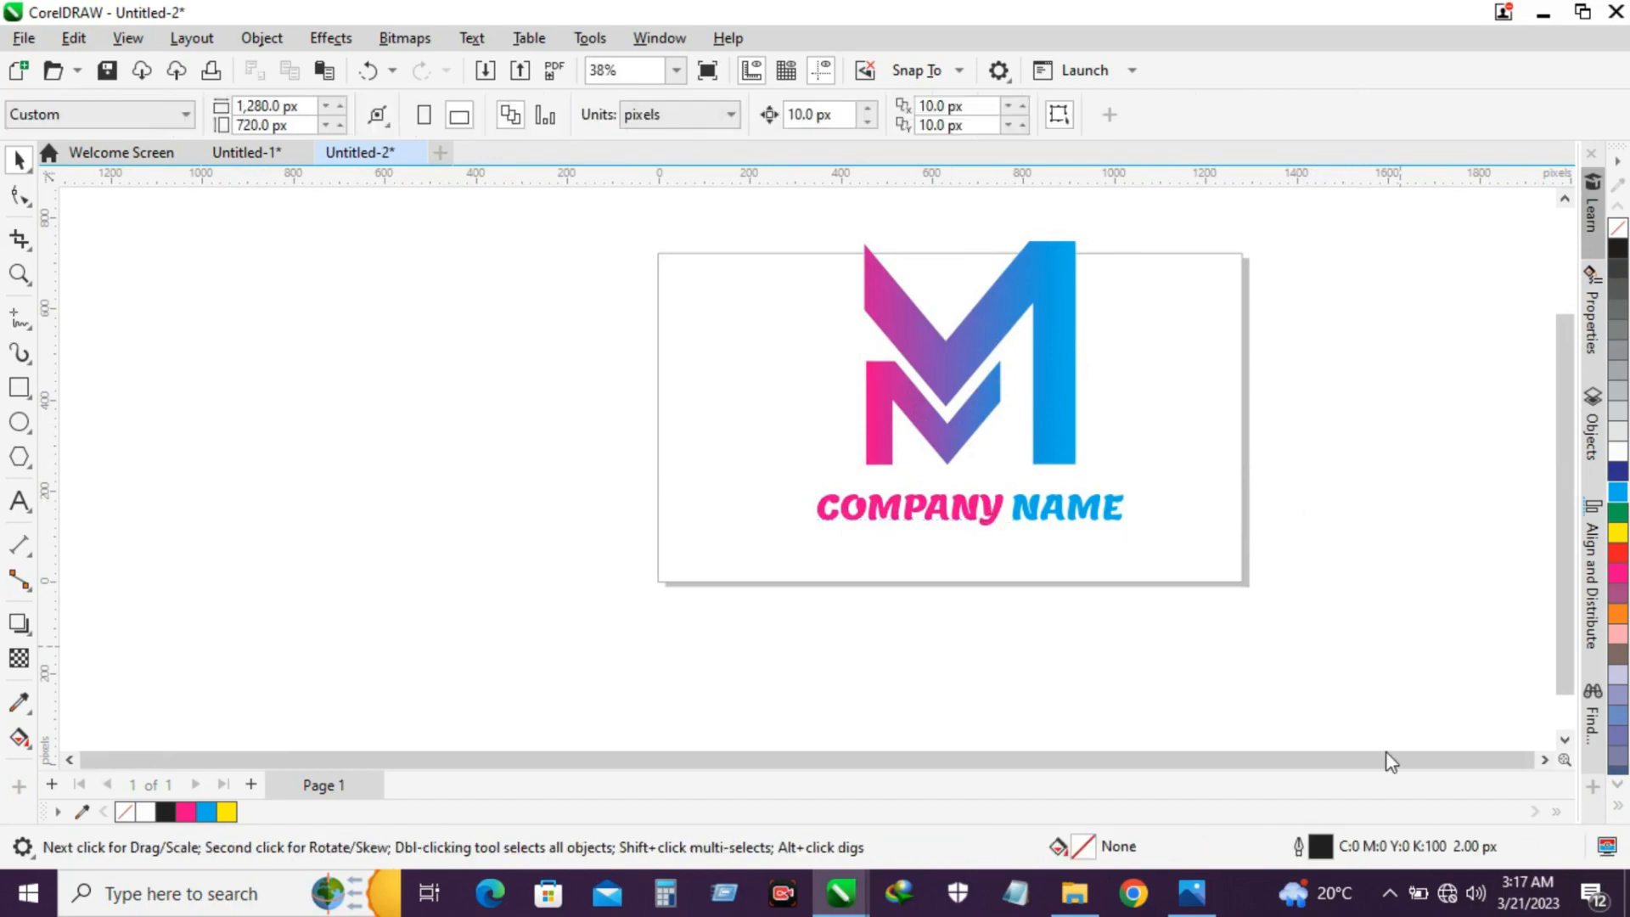